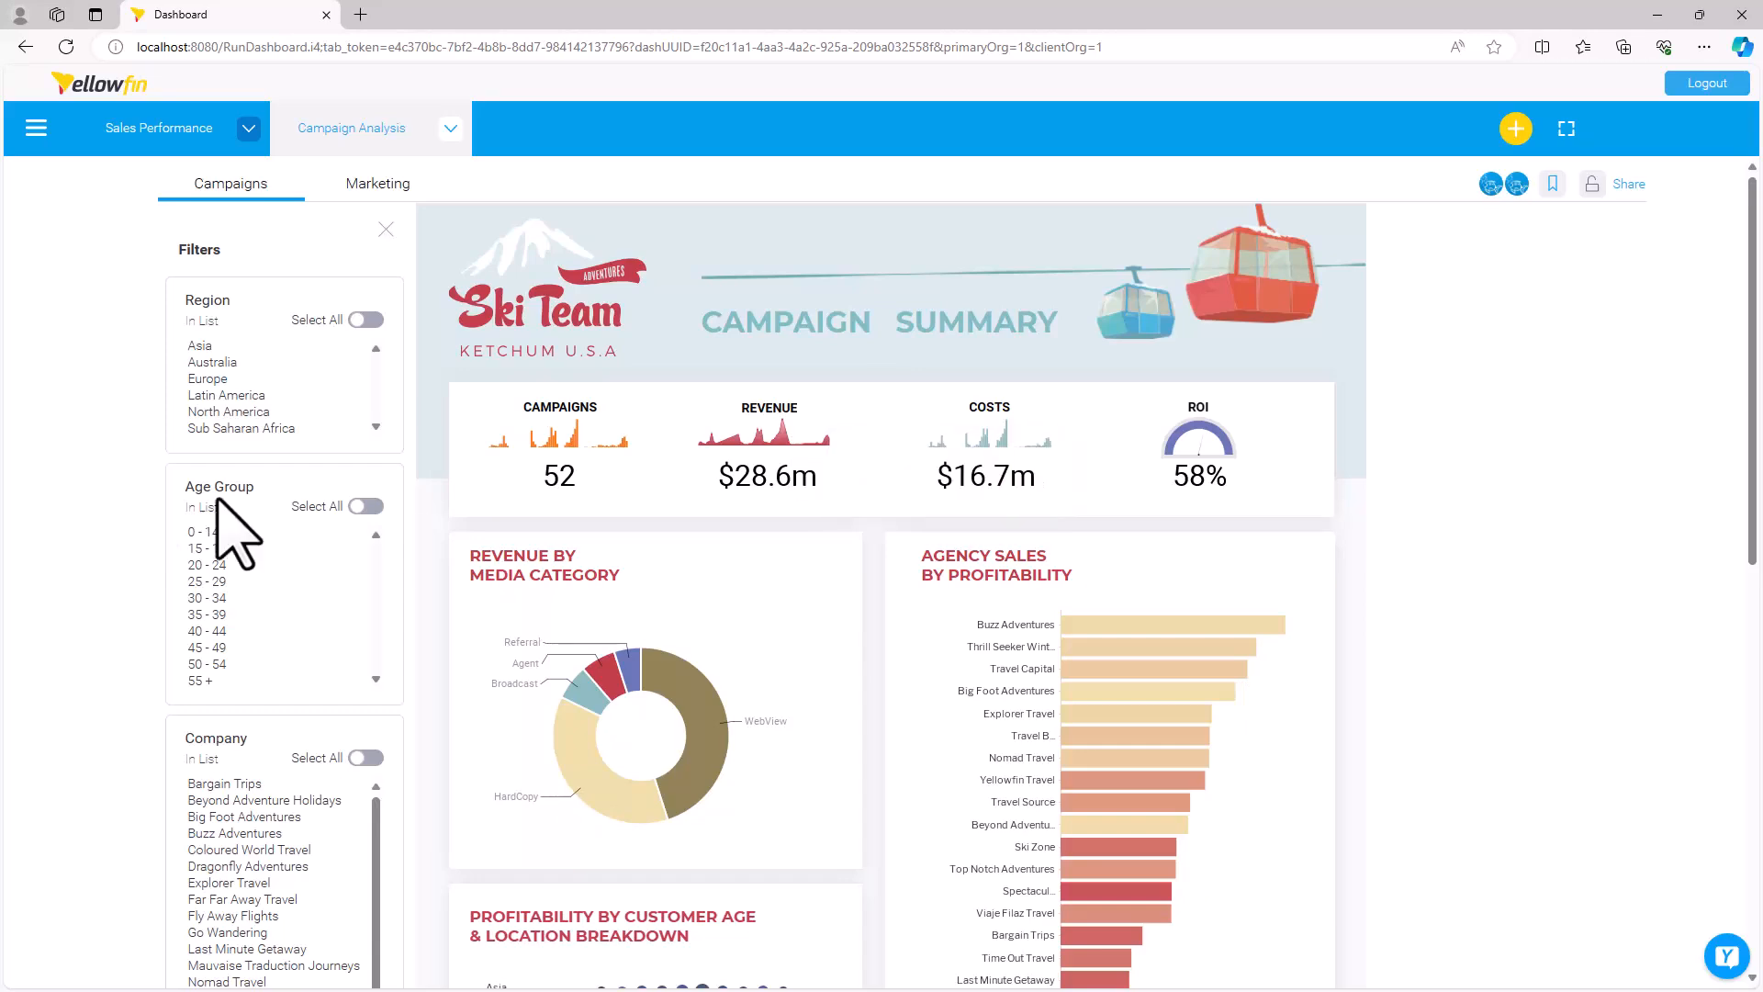
Filter the campaign dashboard to the Australia region and age group 35 - 39, and drill into HardCopy in the Revenue by Media Category chart.
scroll(190, 519, down, 9)
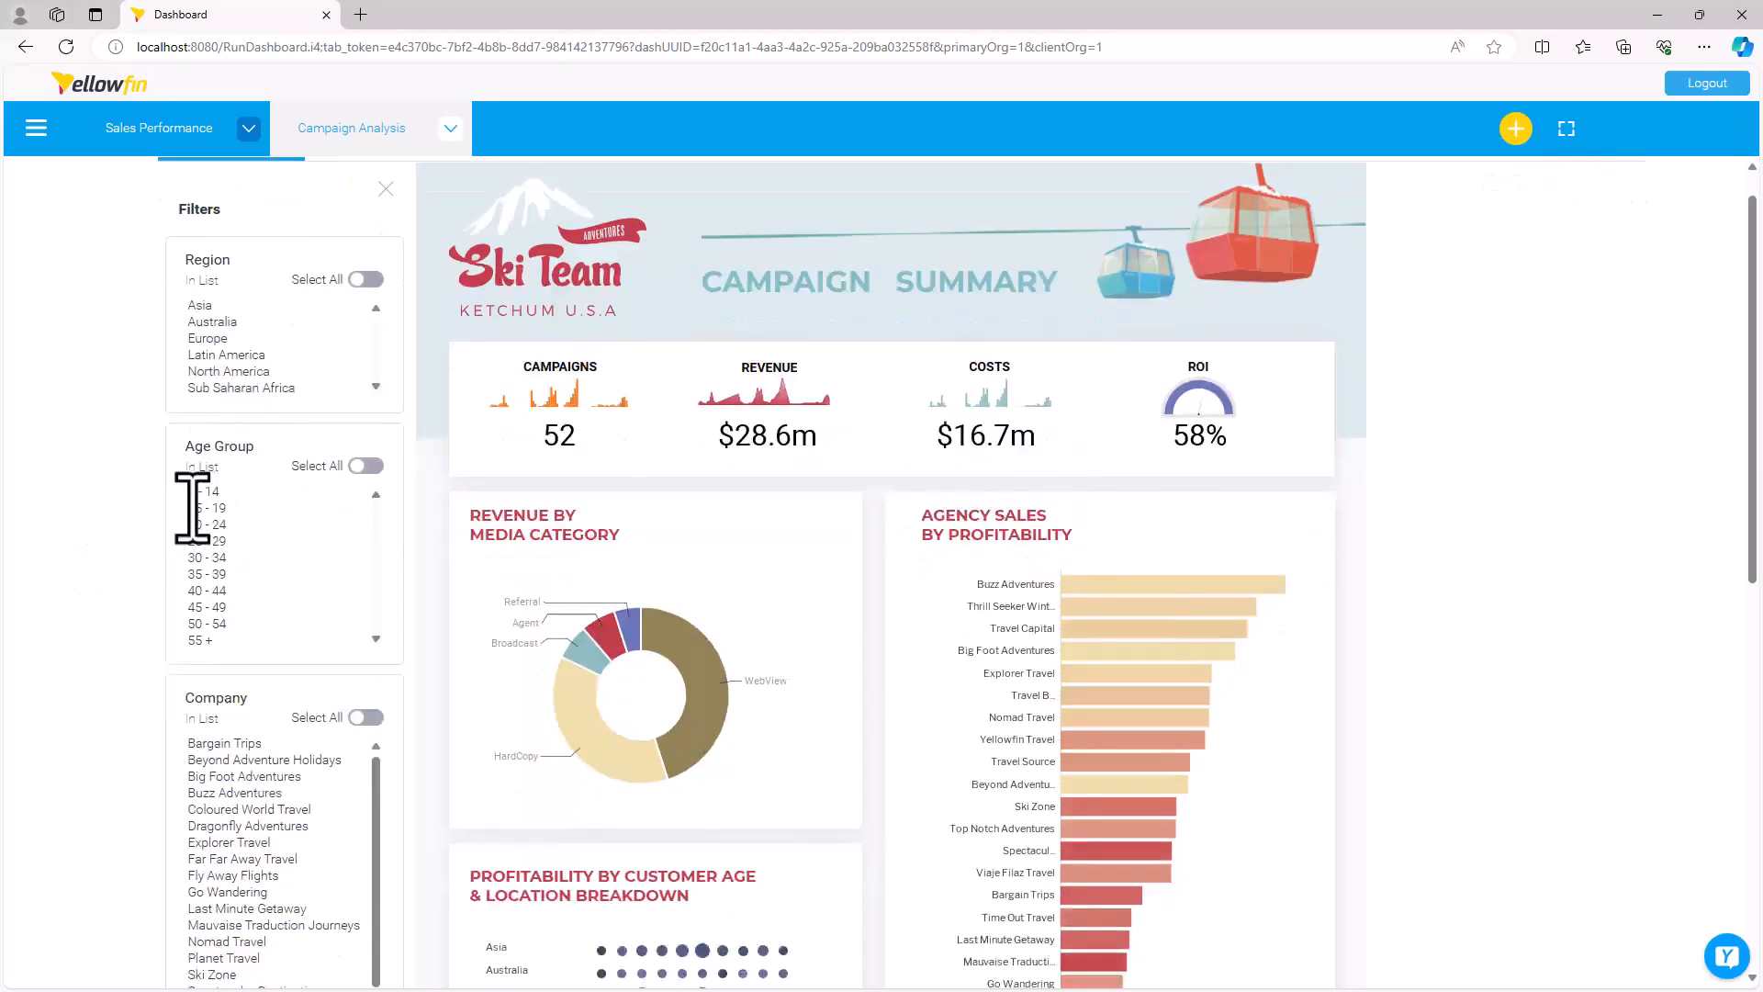
scroll(191, 519, up, 10)
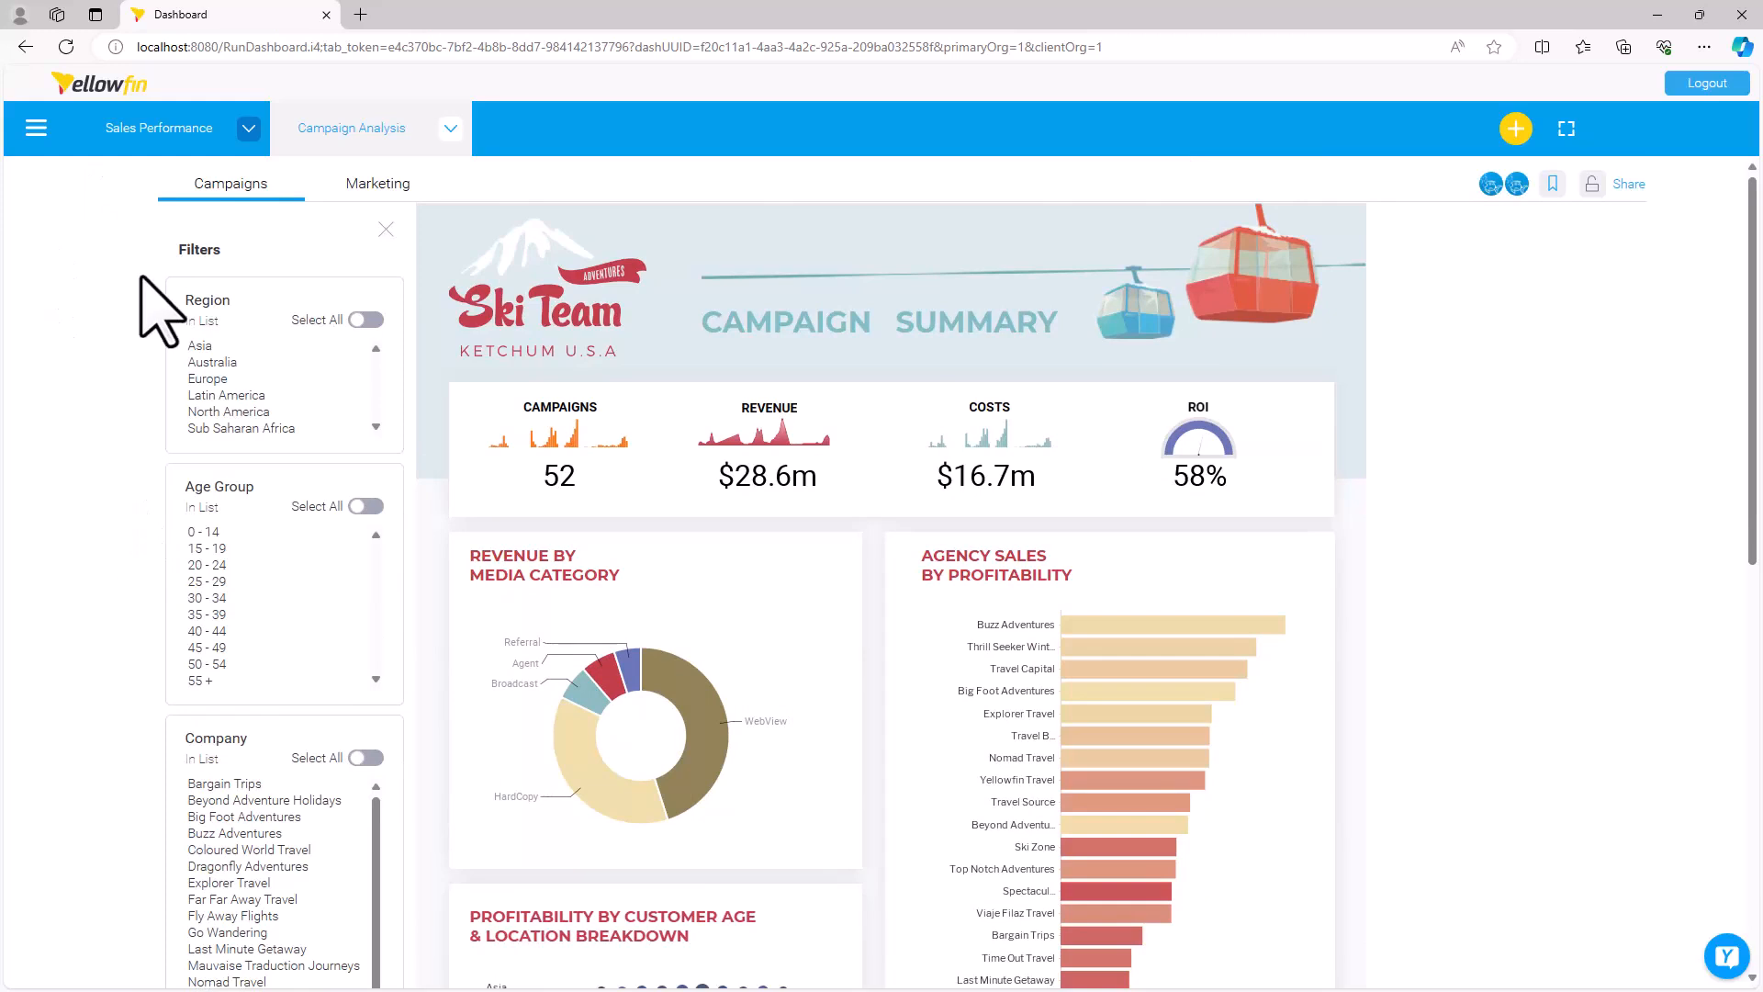
click(221, 362)
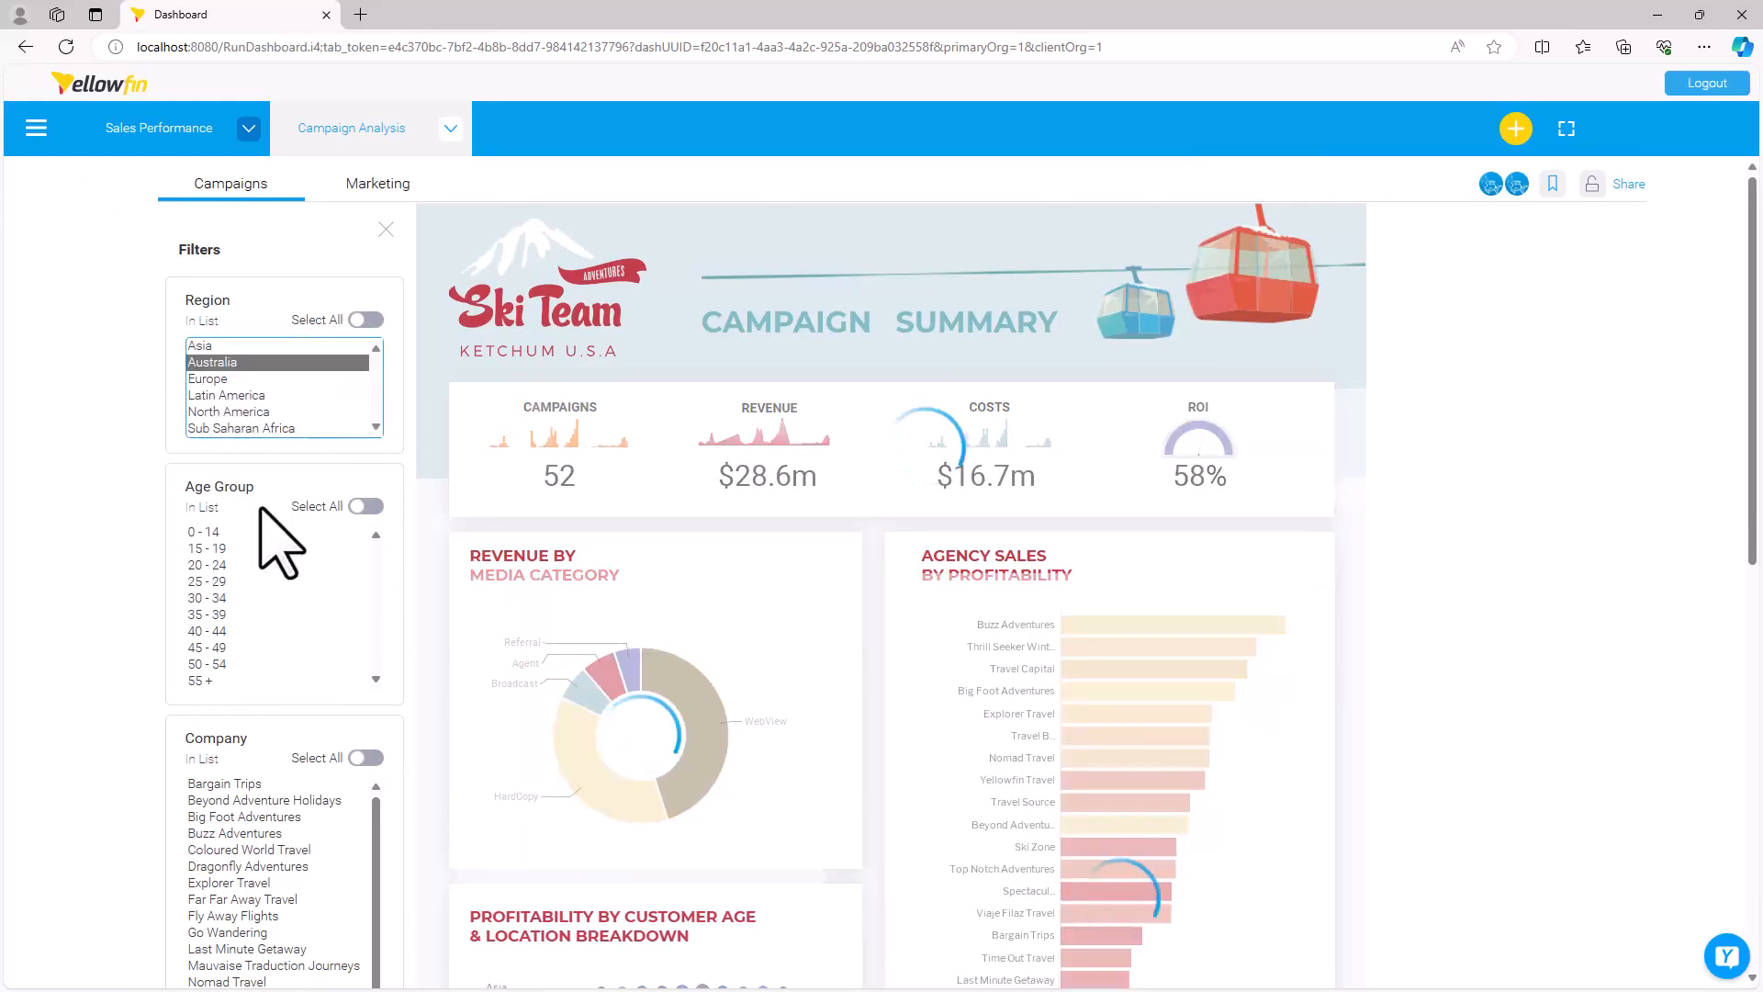
click(205, 614)
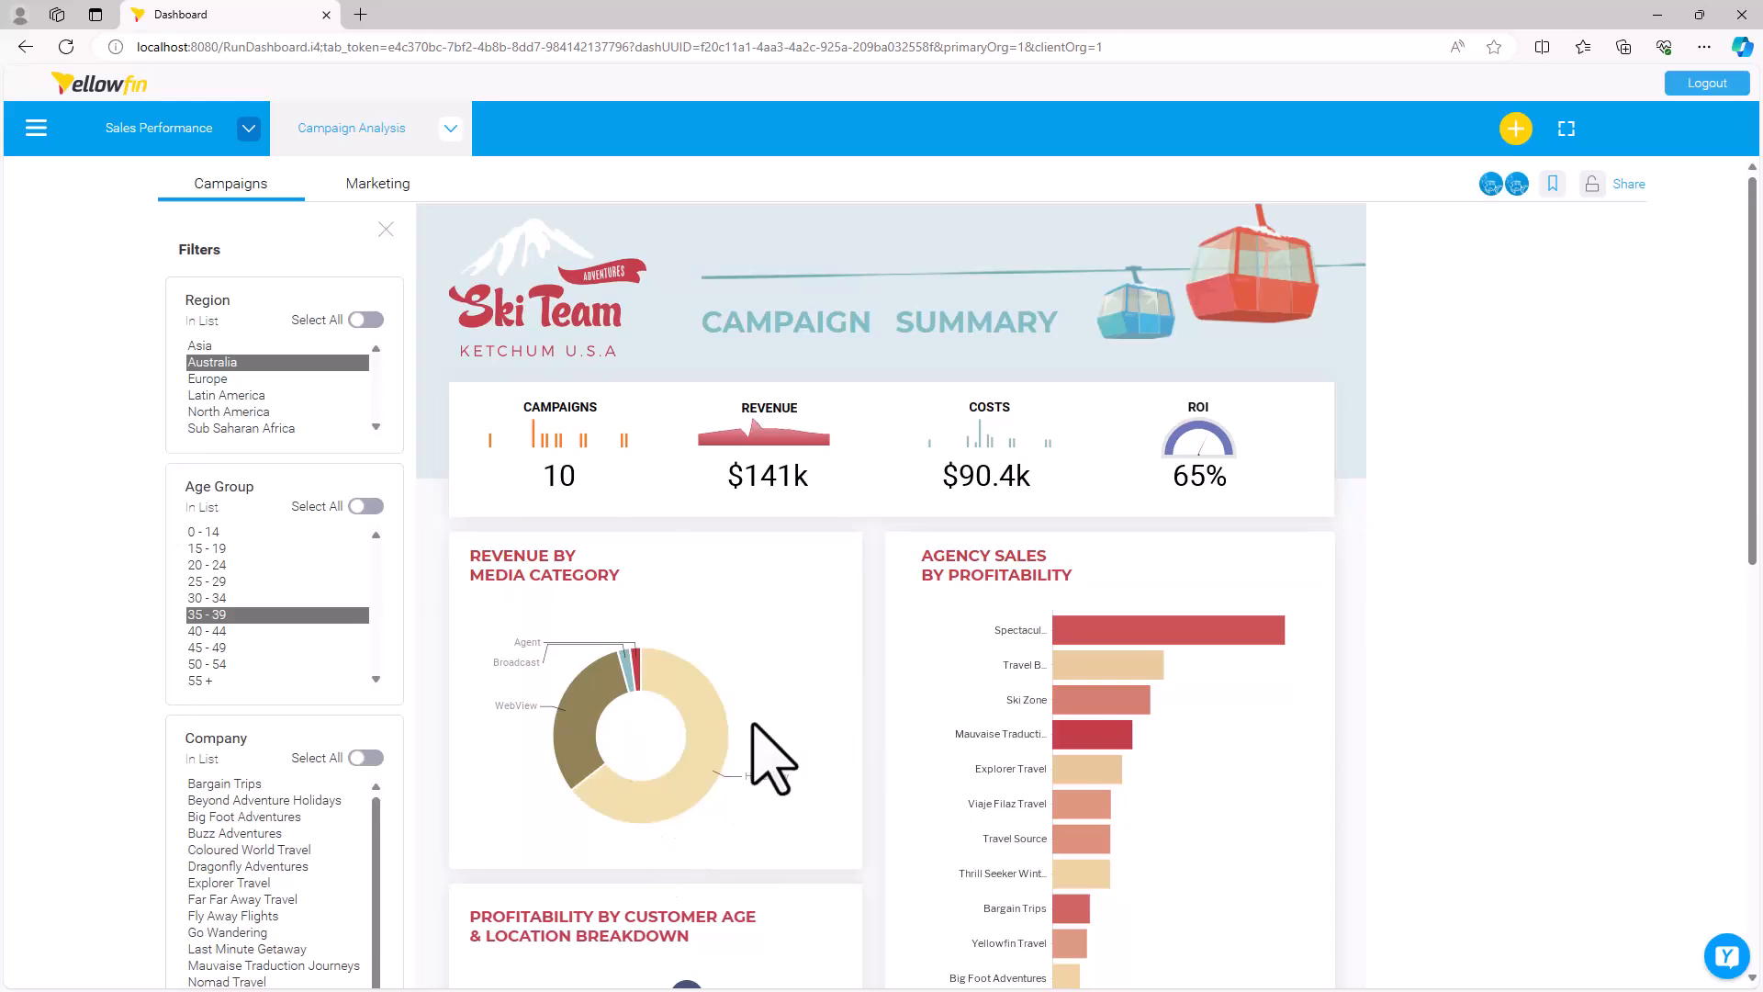
click(700, 702)
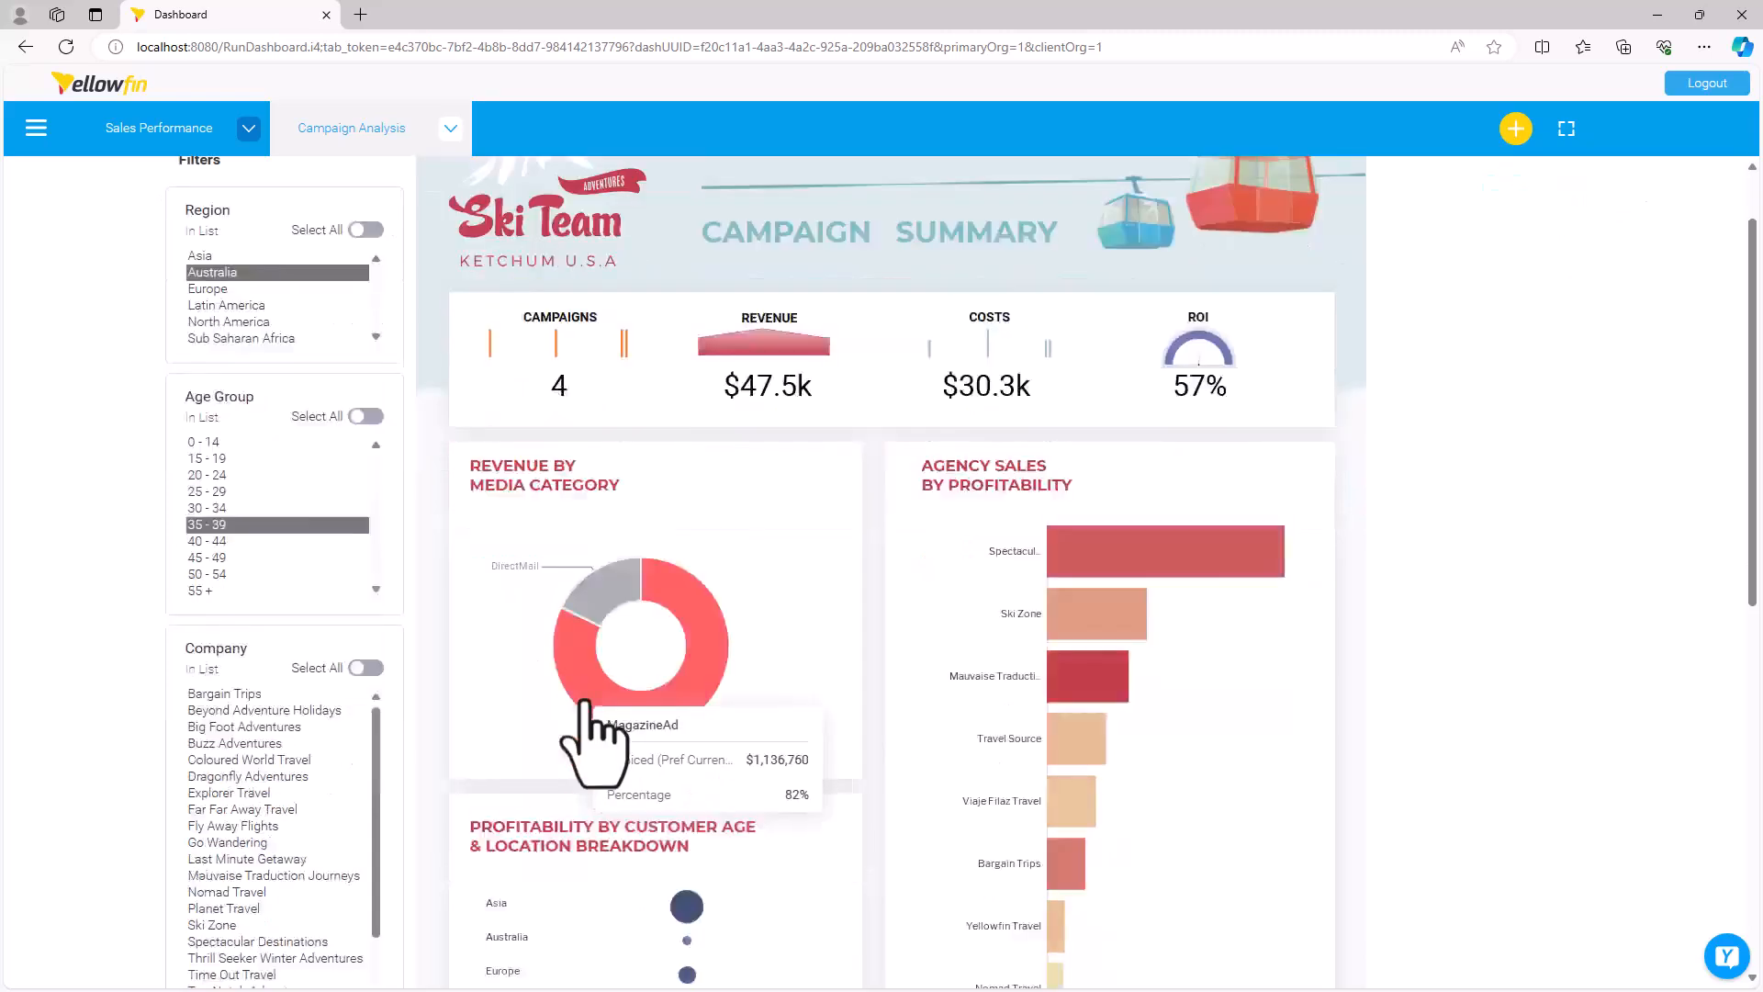
Save the current filters and drill as a bookmark titled Shared, described as Australia 35-39 and visible to all.
scroll(591, 740, down, 10)
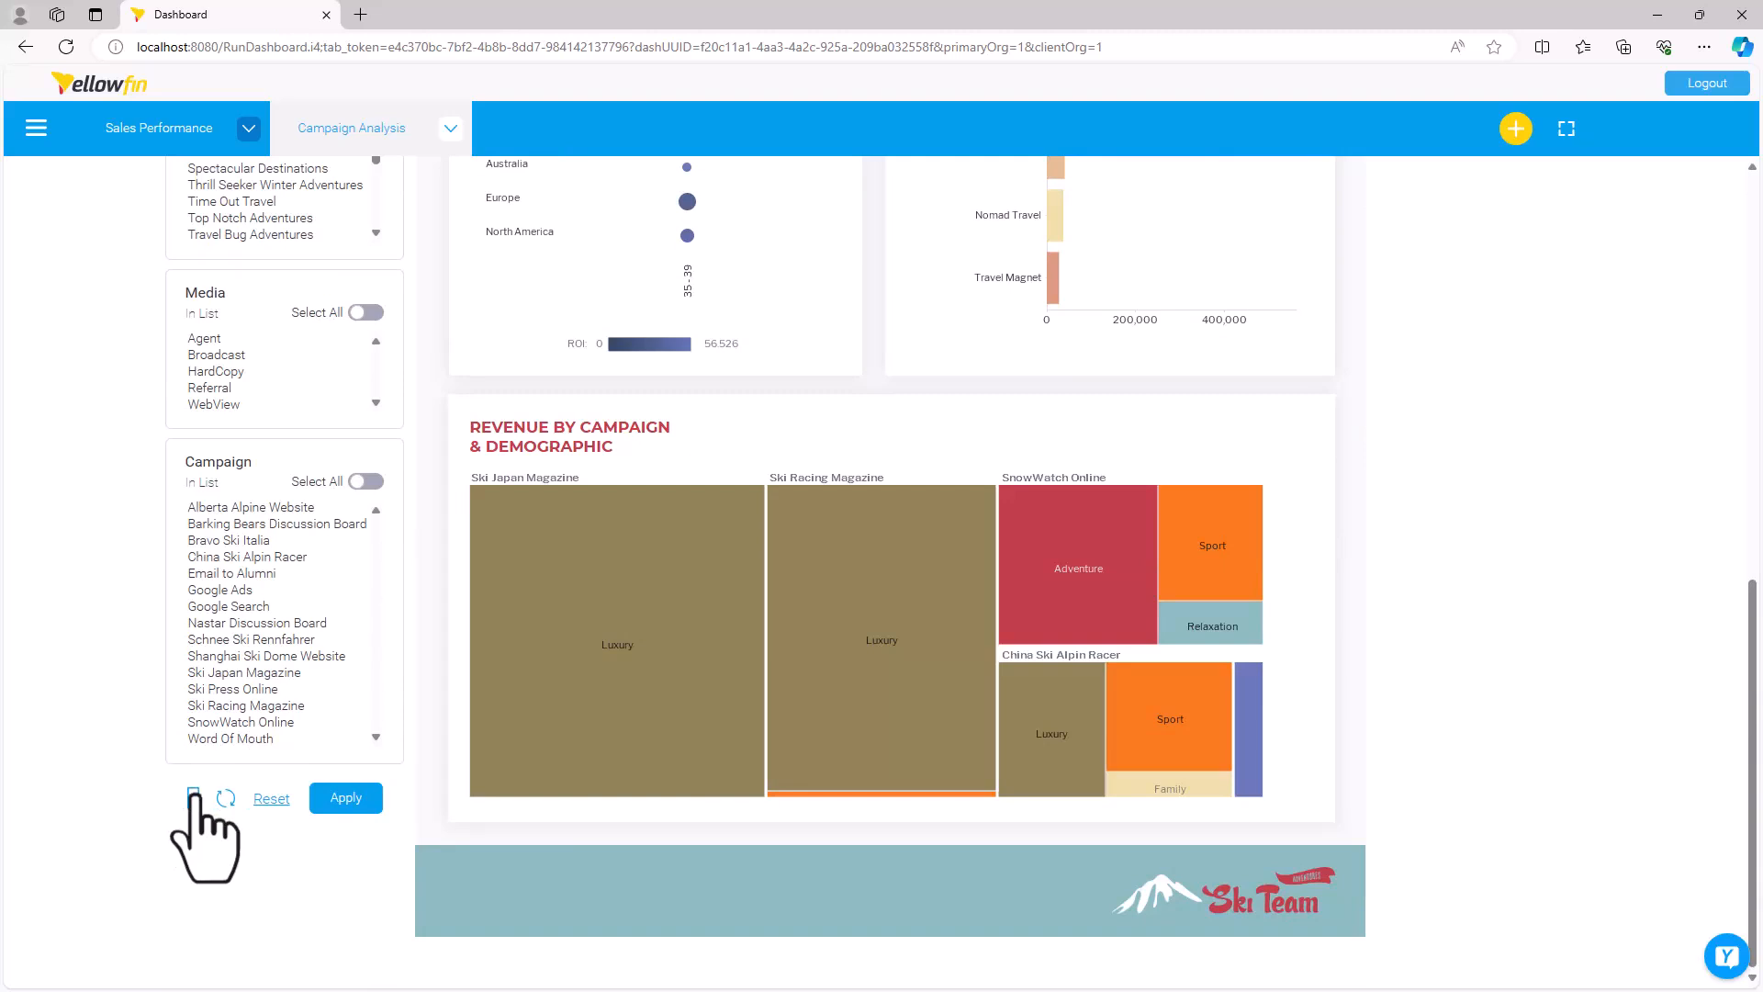
click(193, 797)
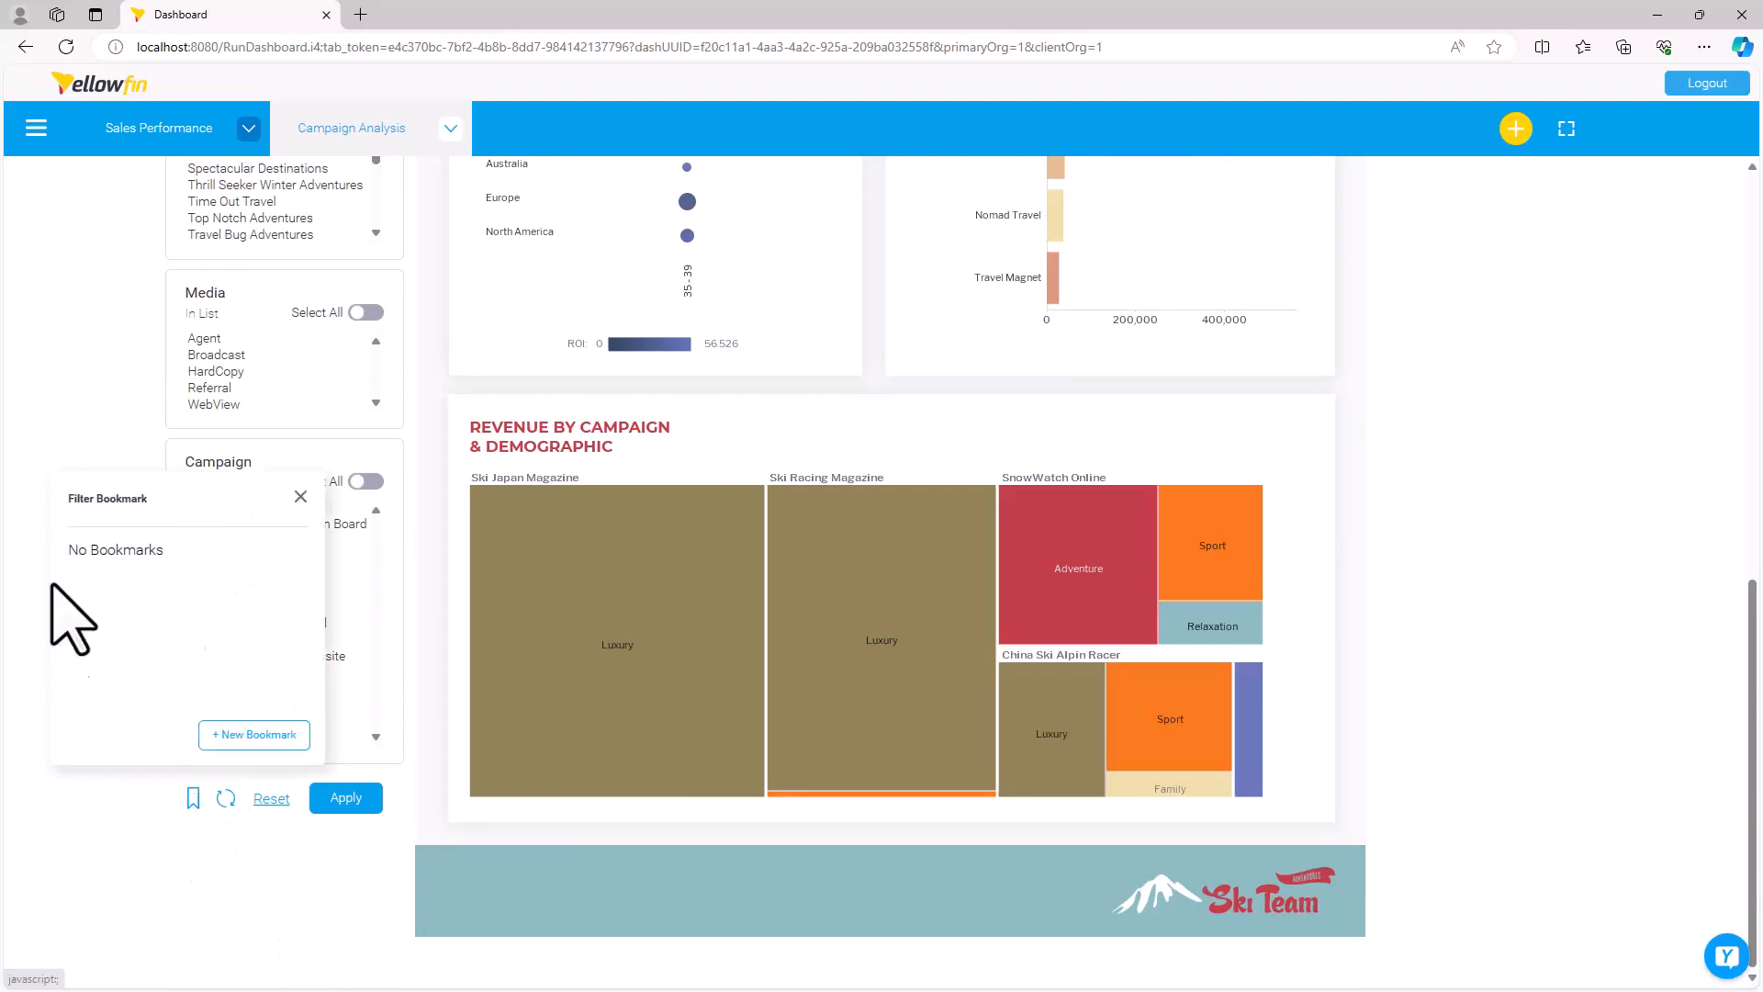
click(259, 735)
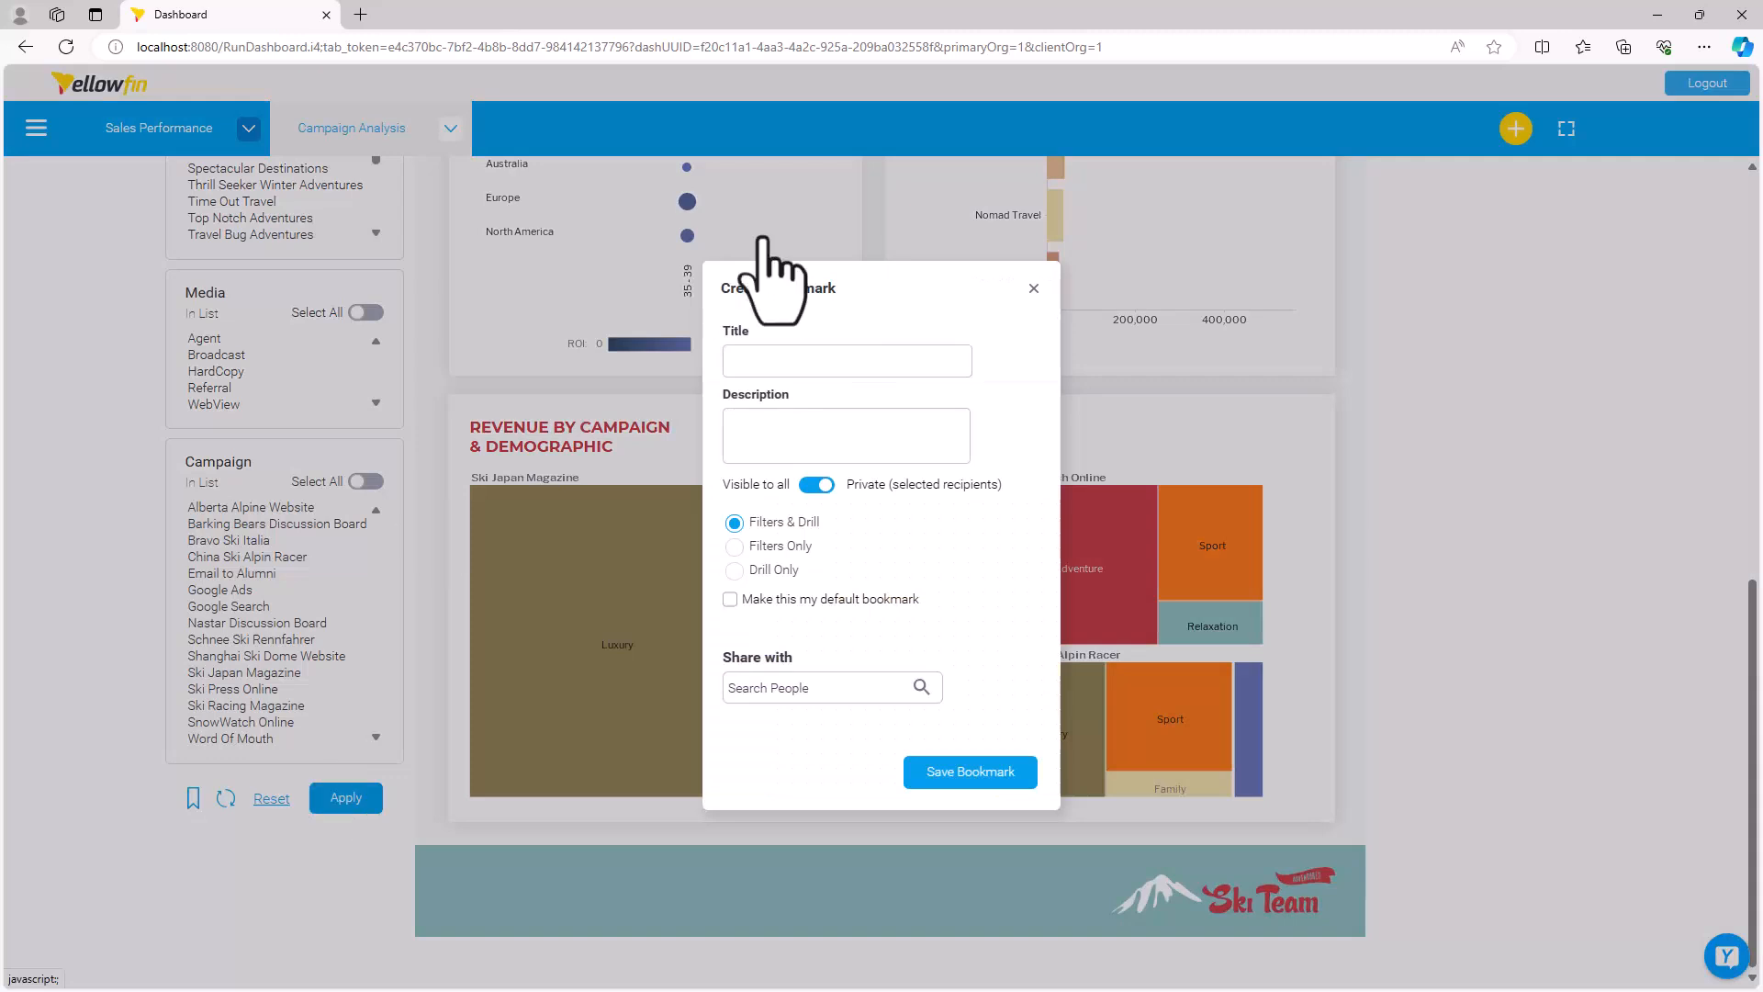
click(812, 360)
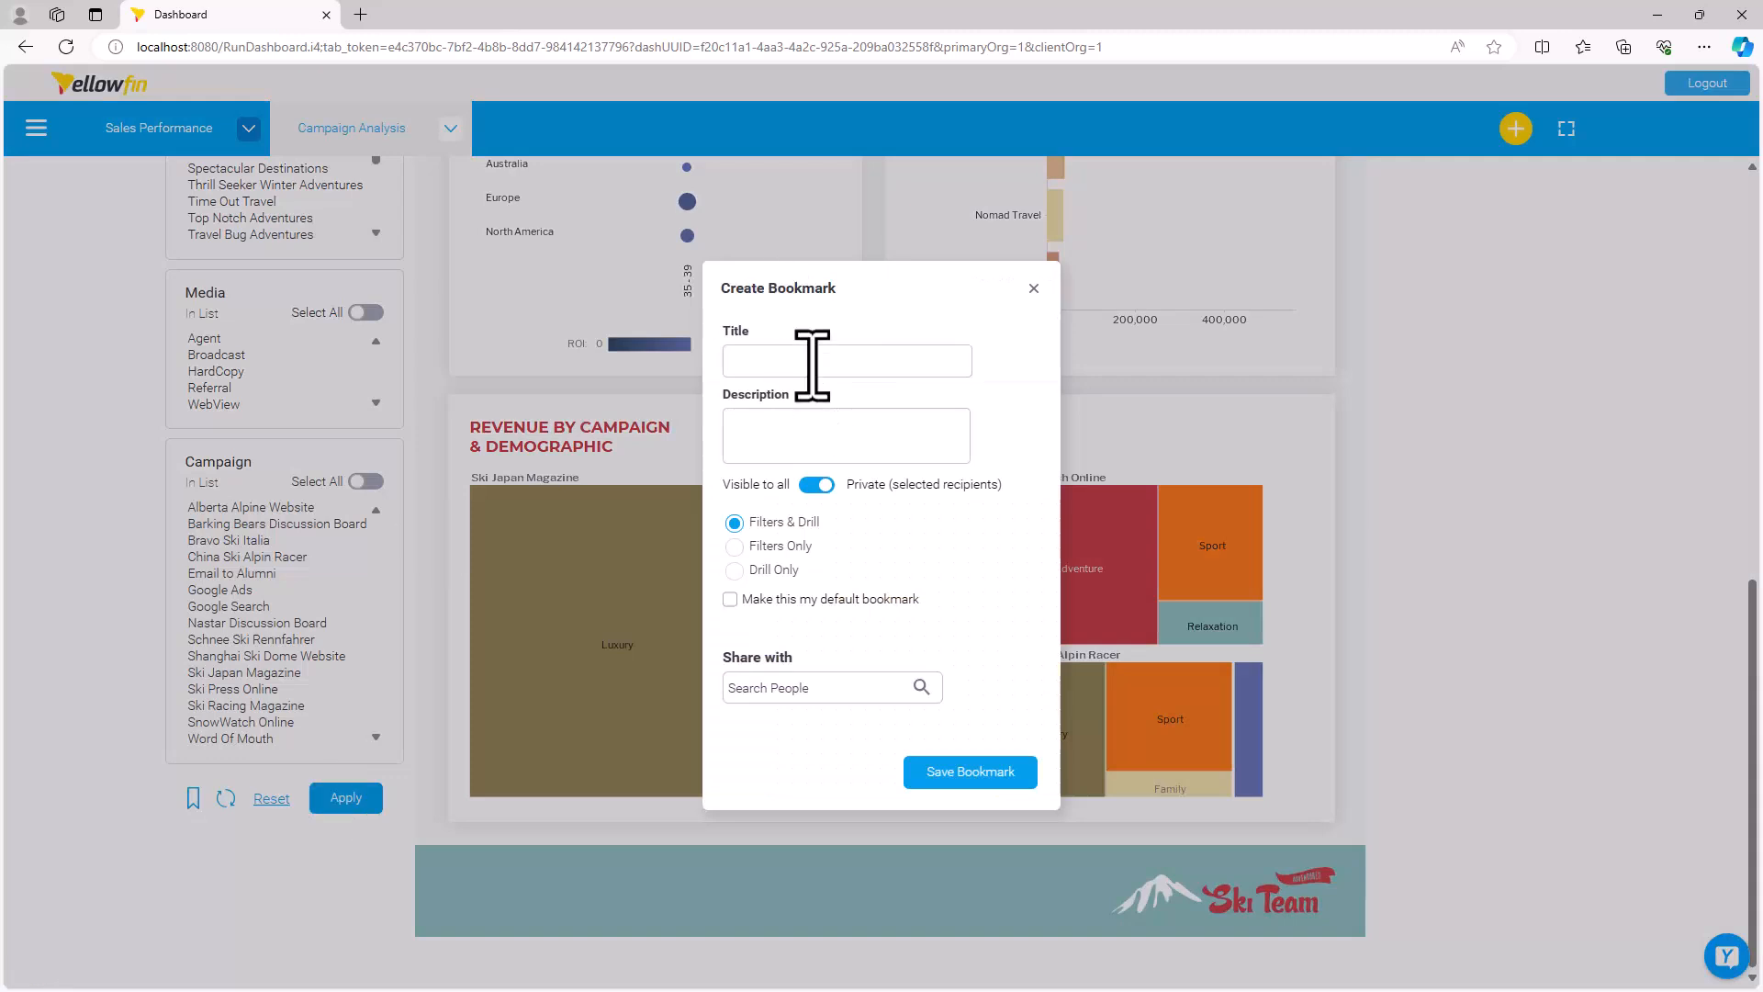
text(Shared)
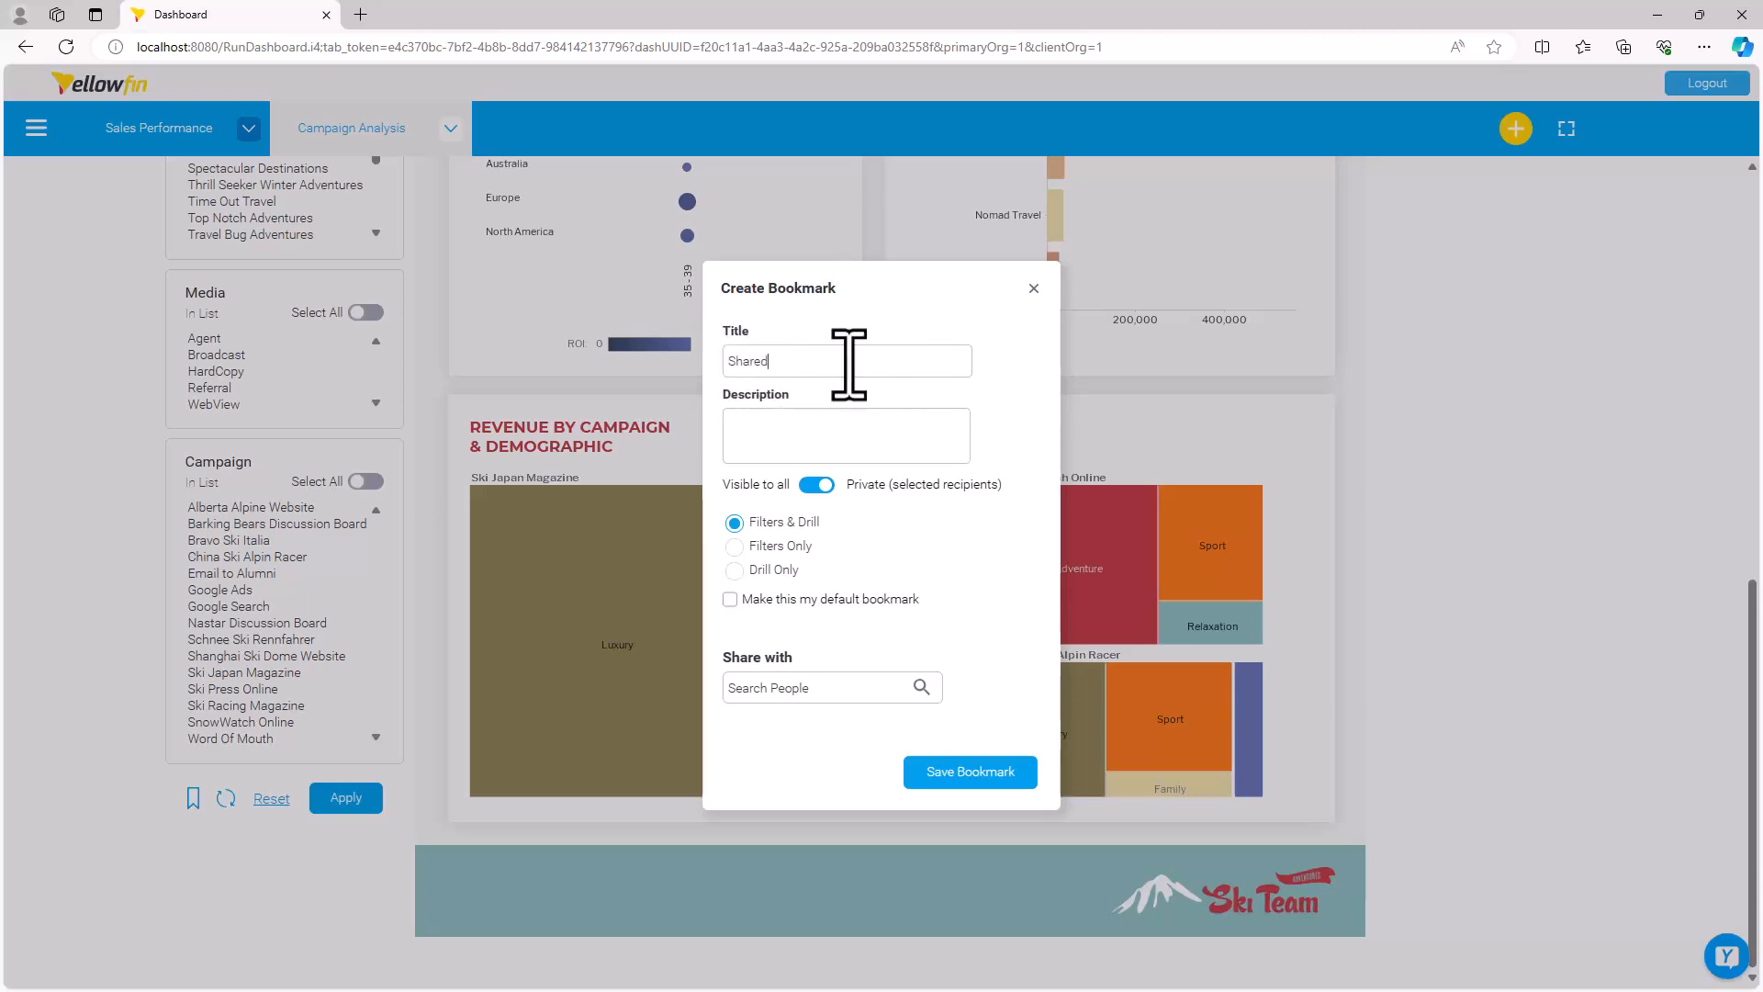
click(860, 437)
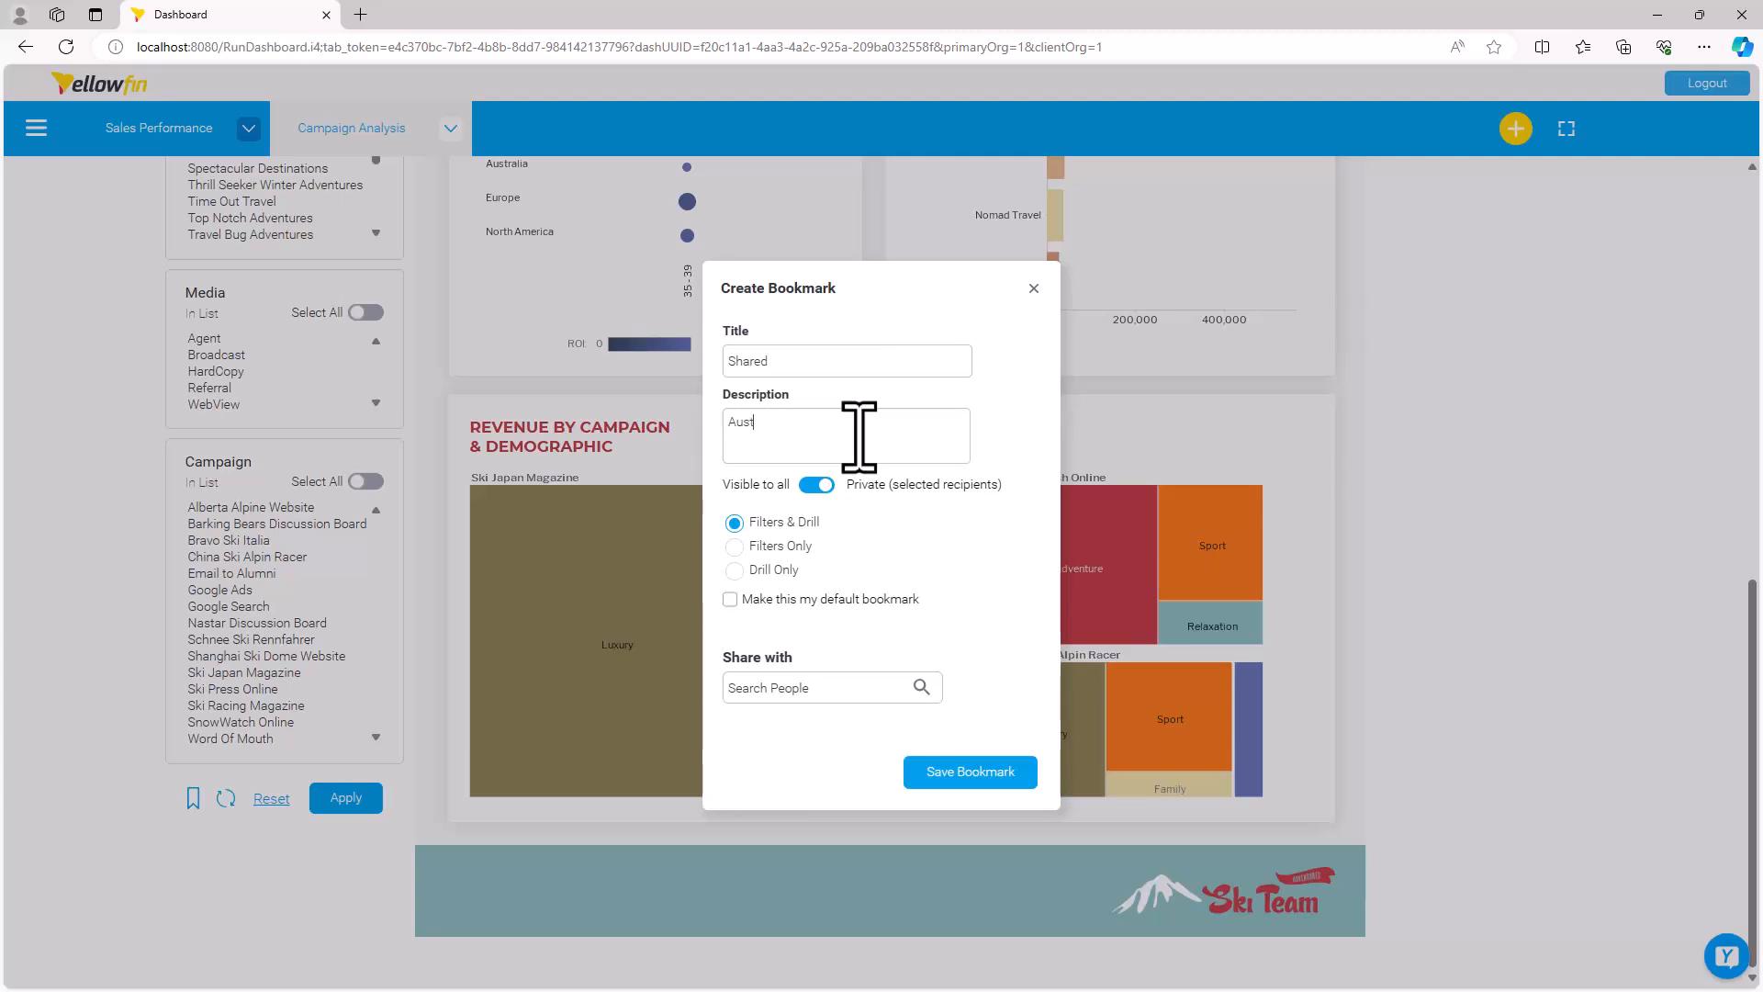
text(Australia 35)
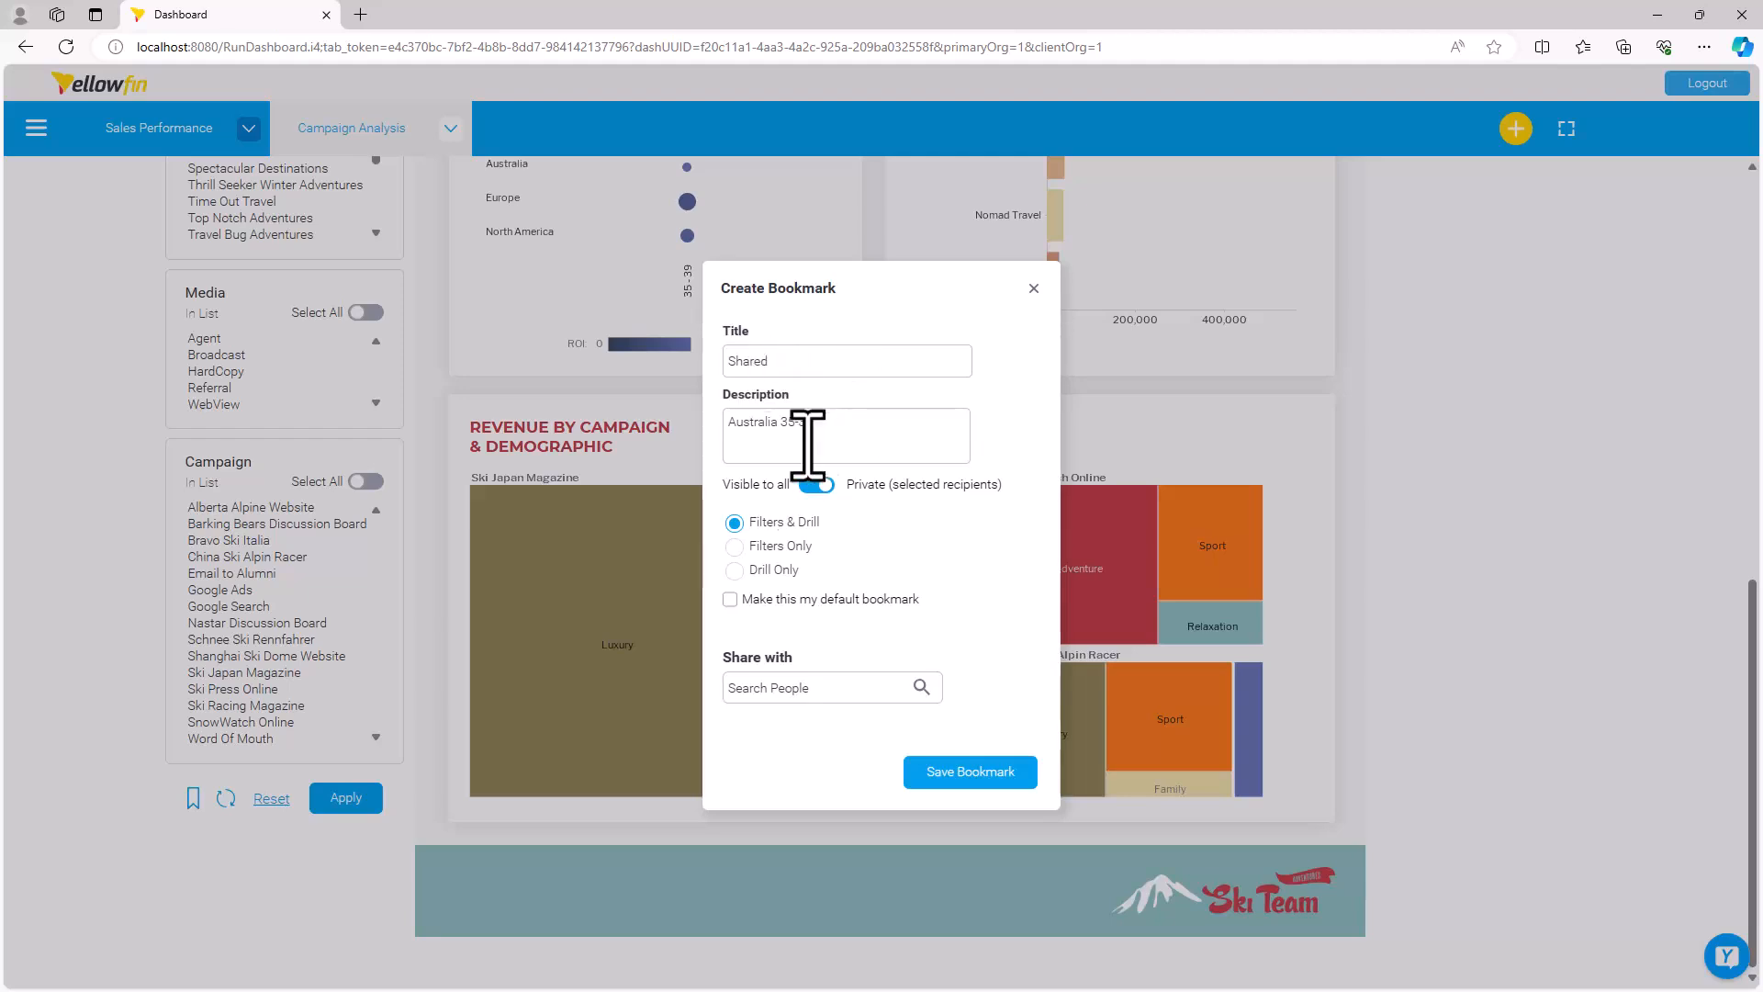
click(816, 484)
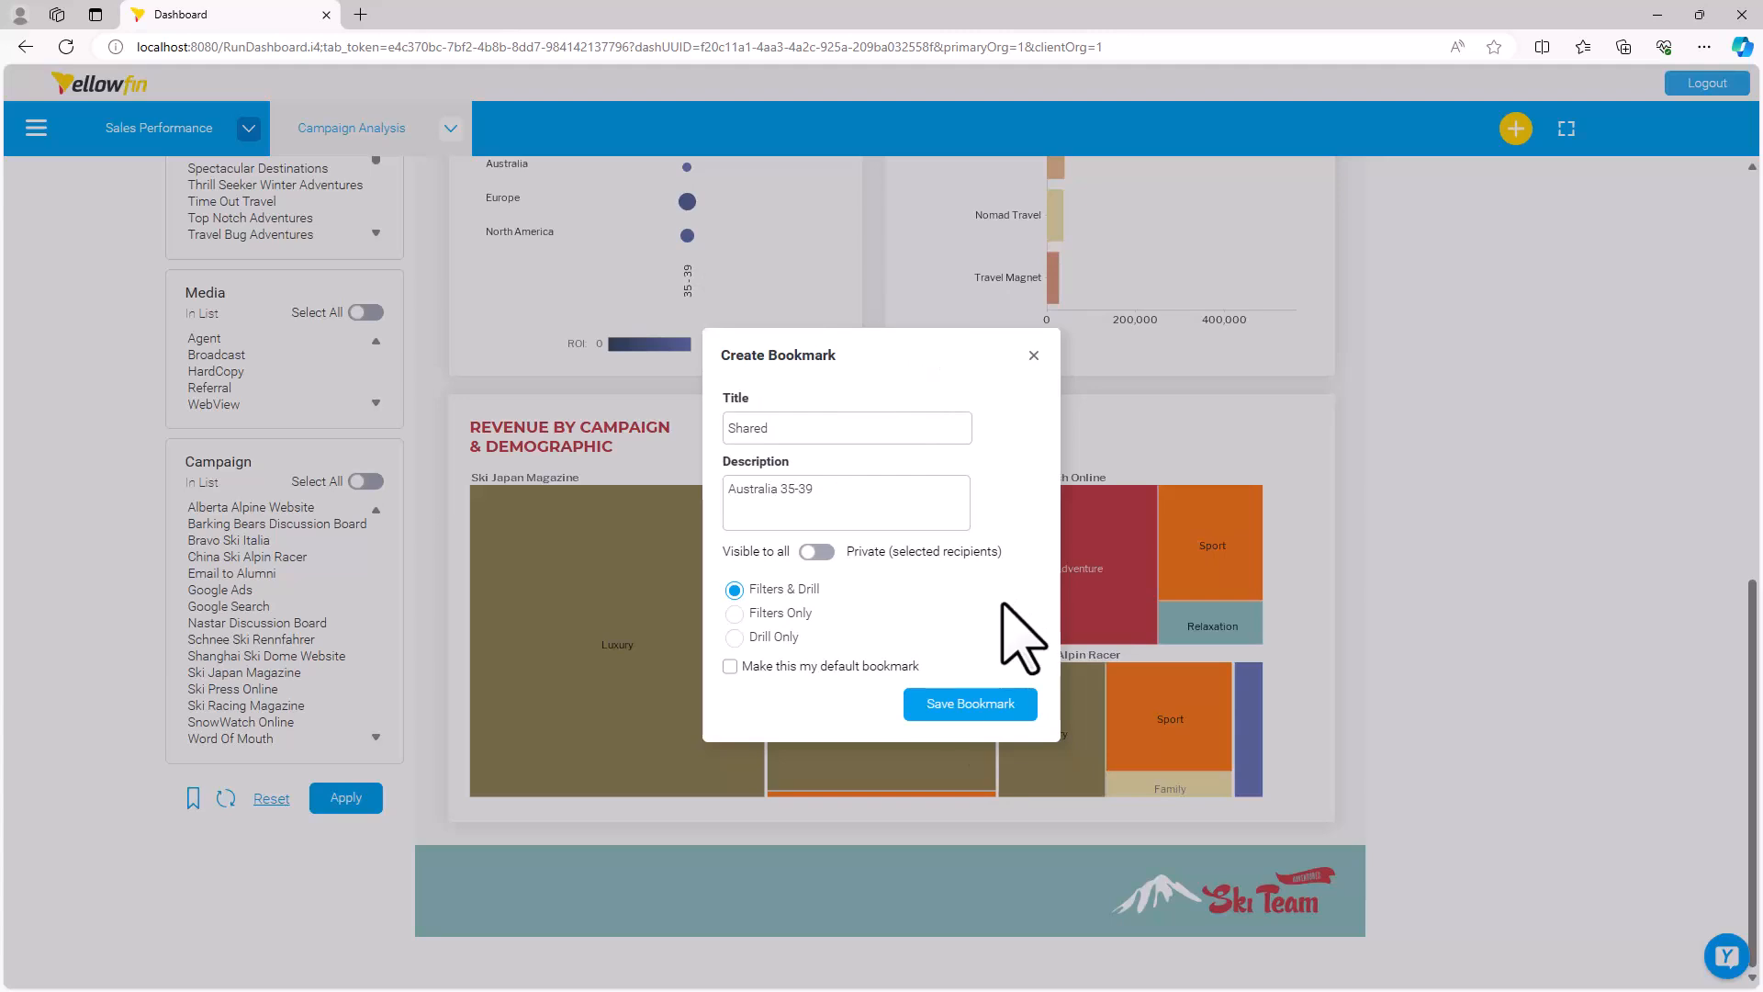
click(967, 703)
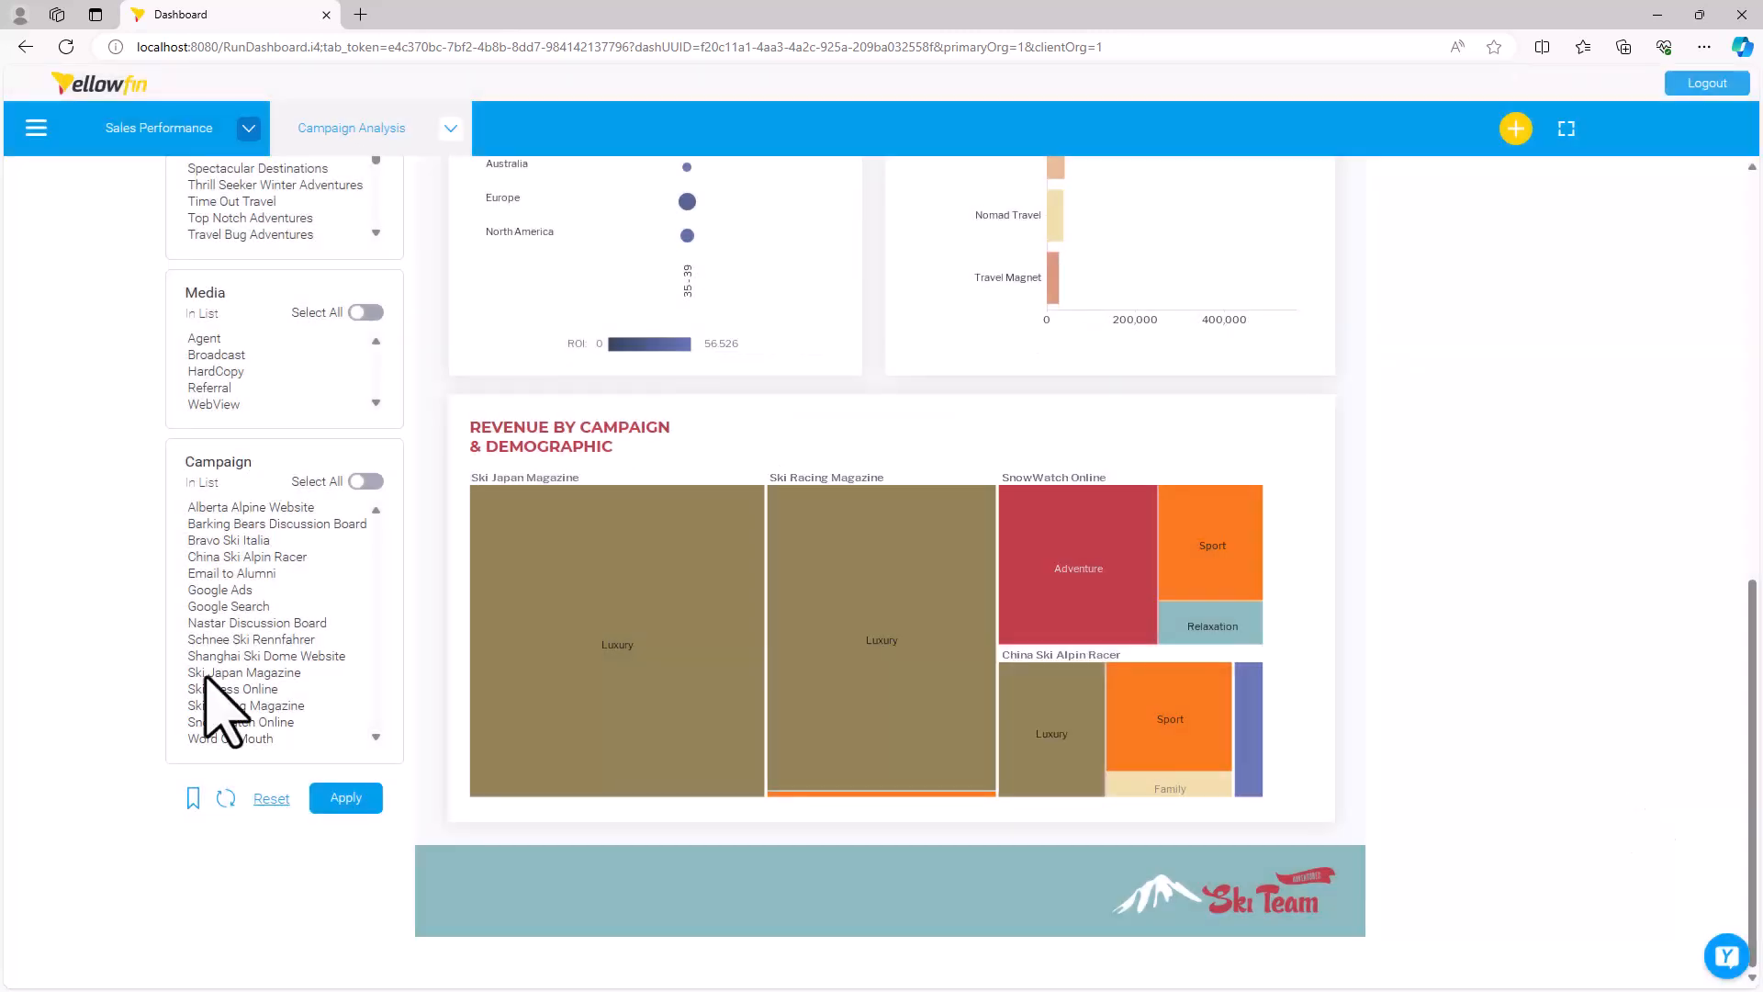
click(193, 797)
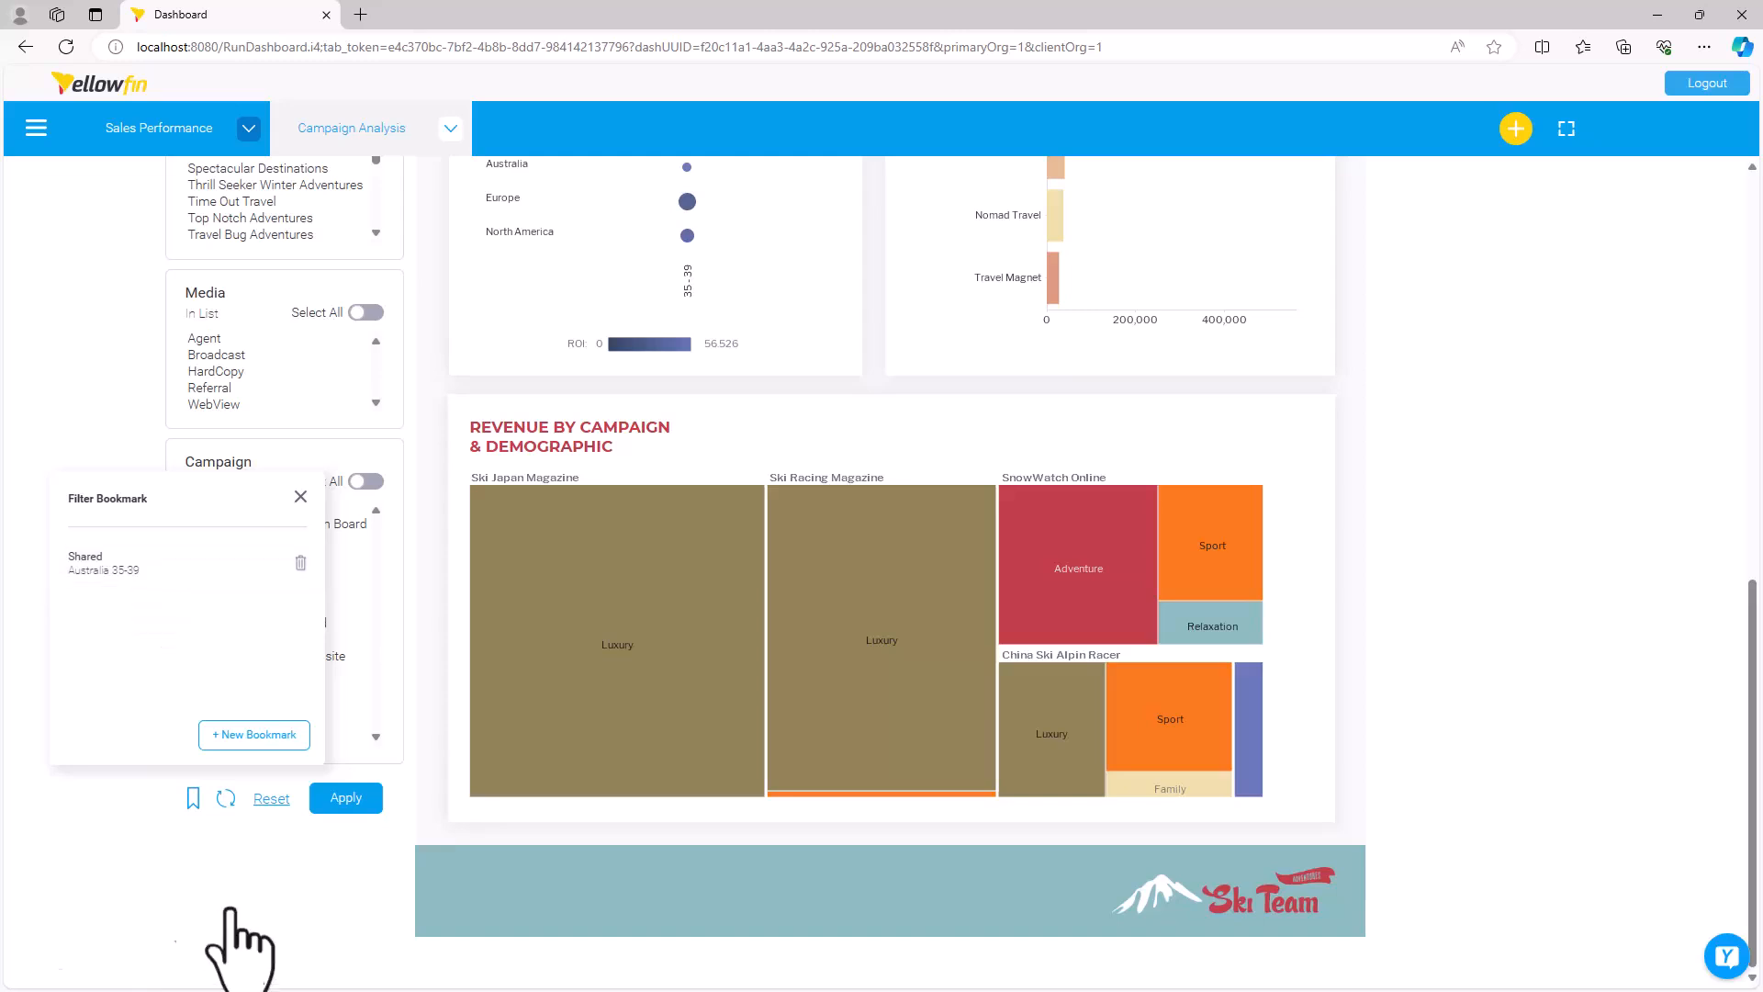
click(193, 799)
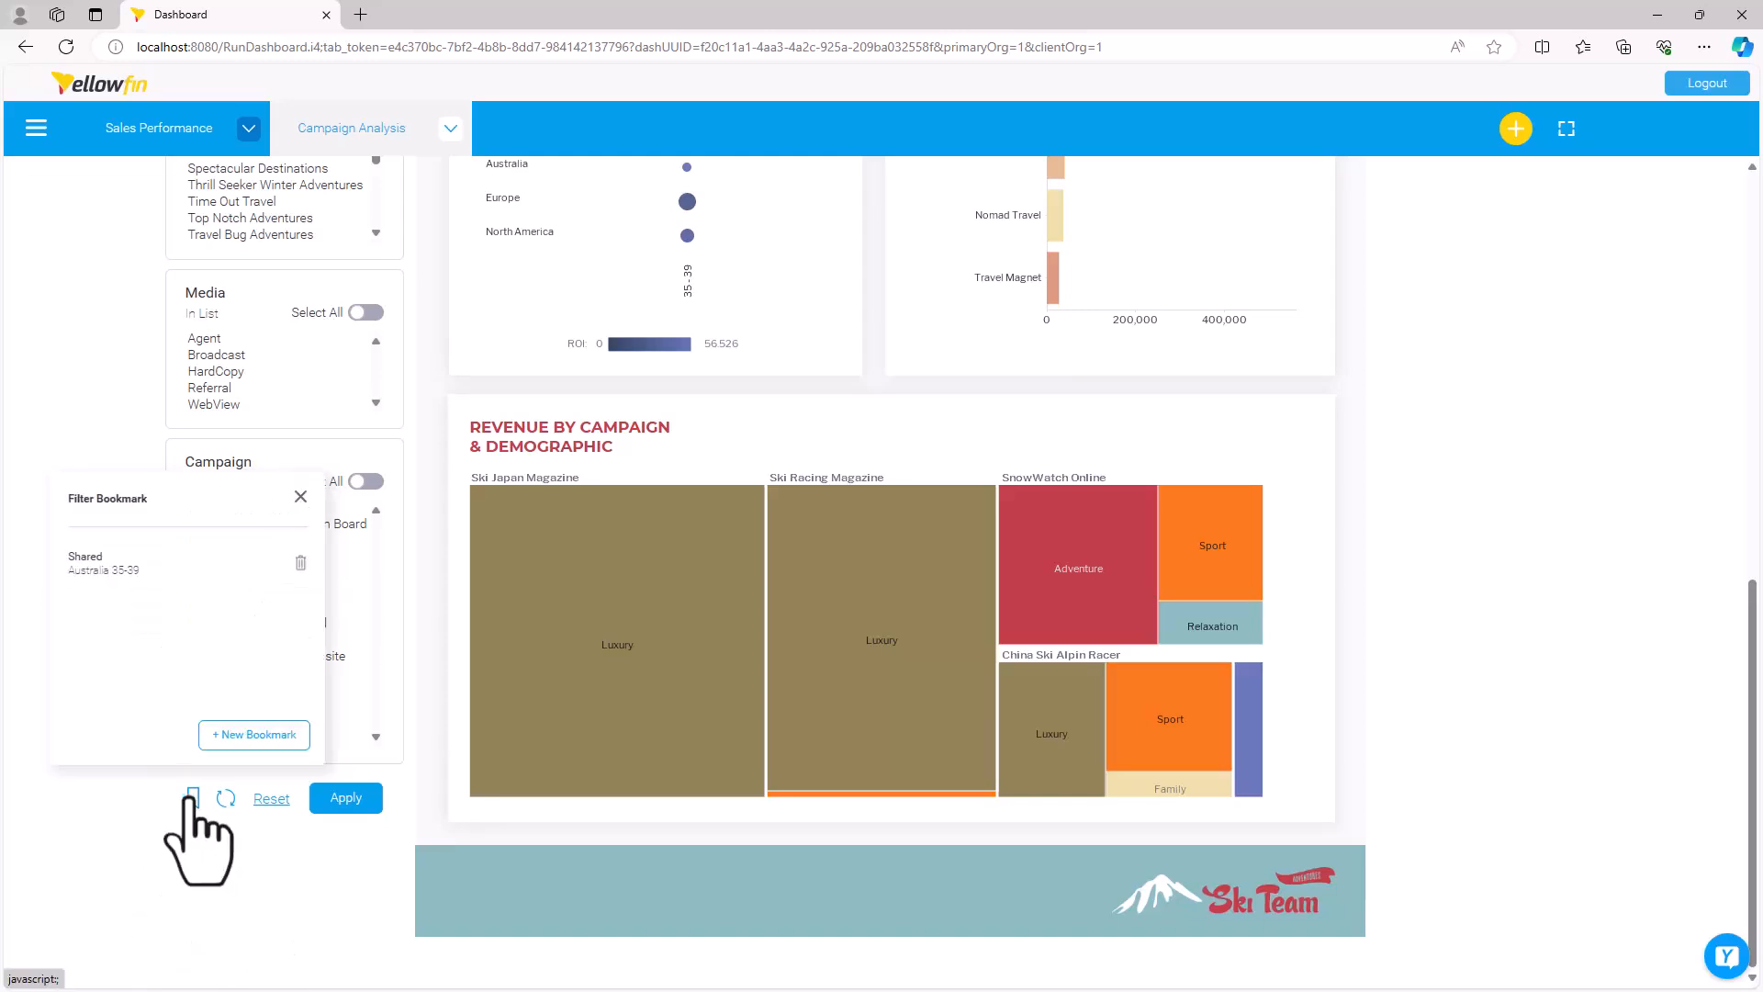
click(257, 735)
click(768, 362)
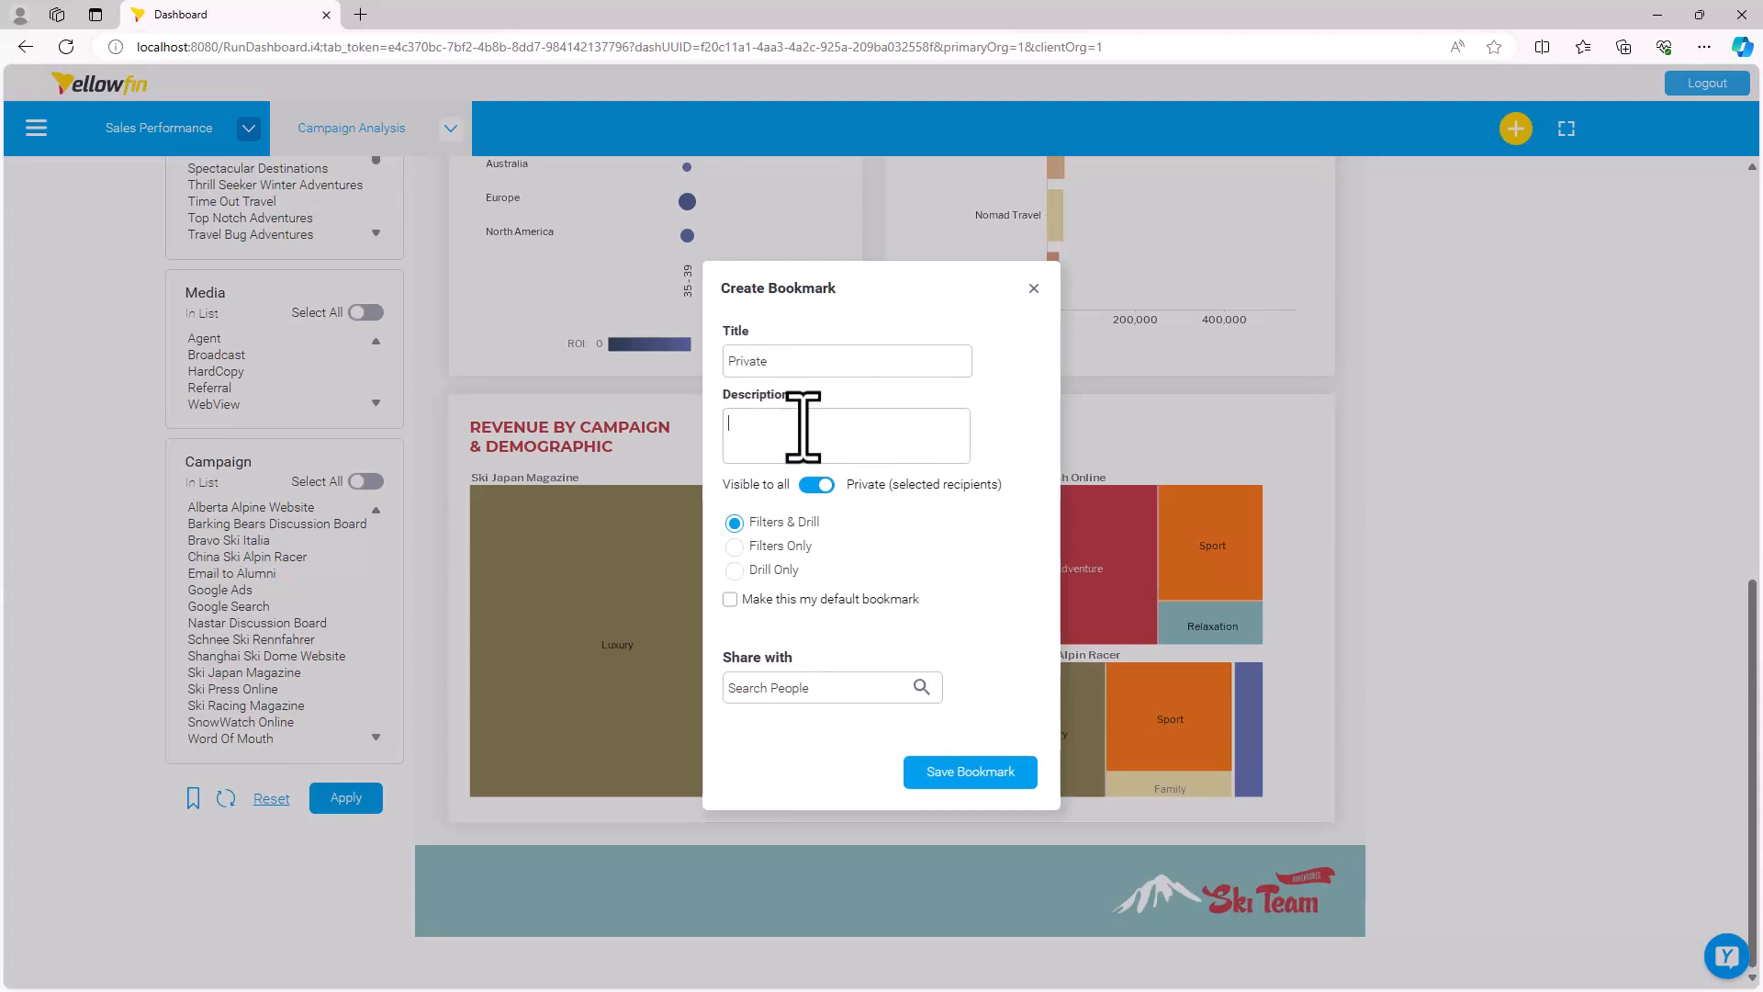
click(1034, 288)
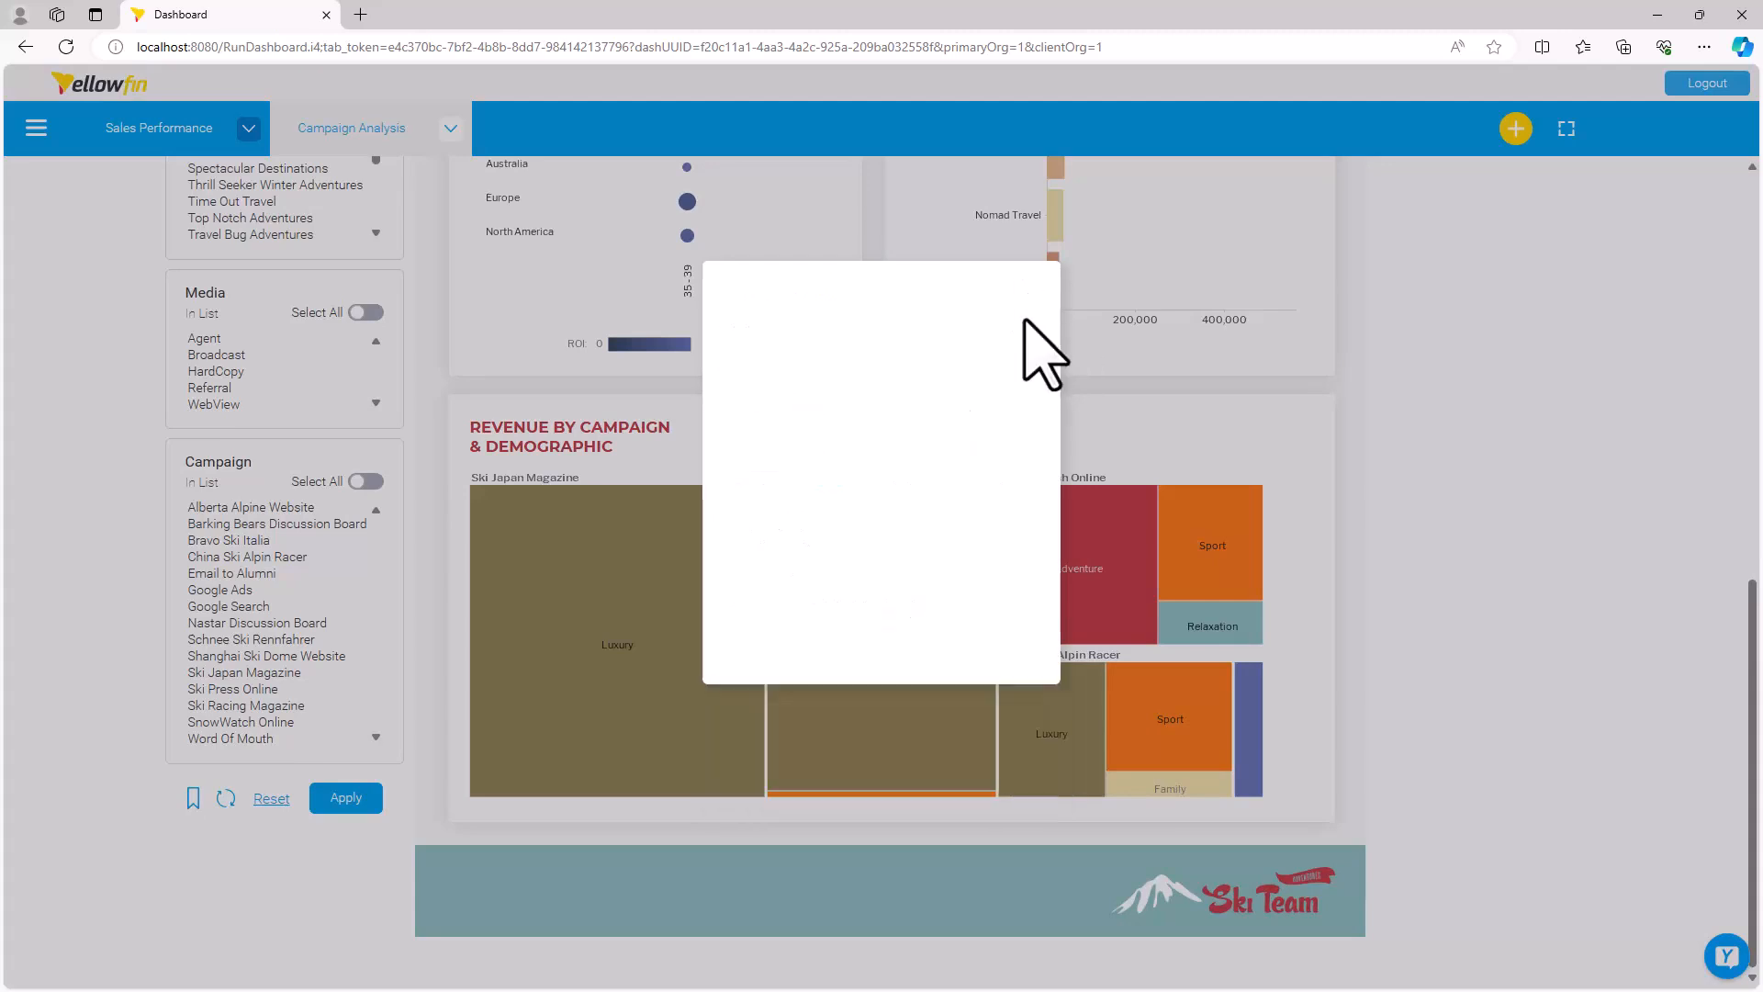
Change the Region filter to Asia and clear the Age Group selection.
scroll(124, 502, up, 9)
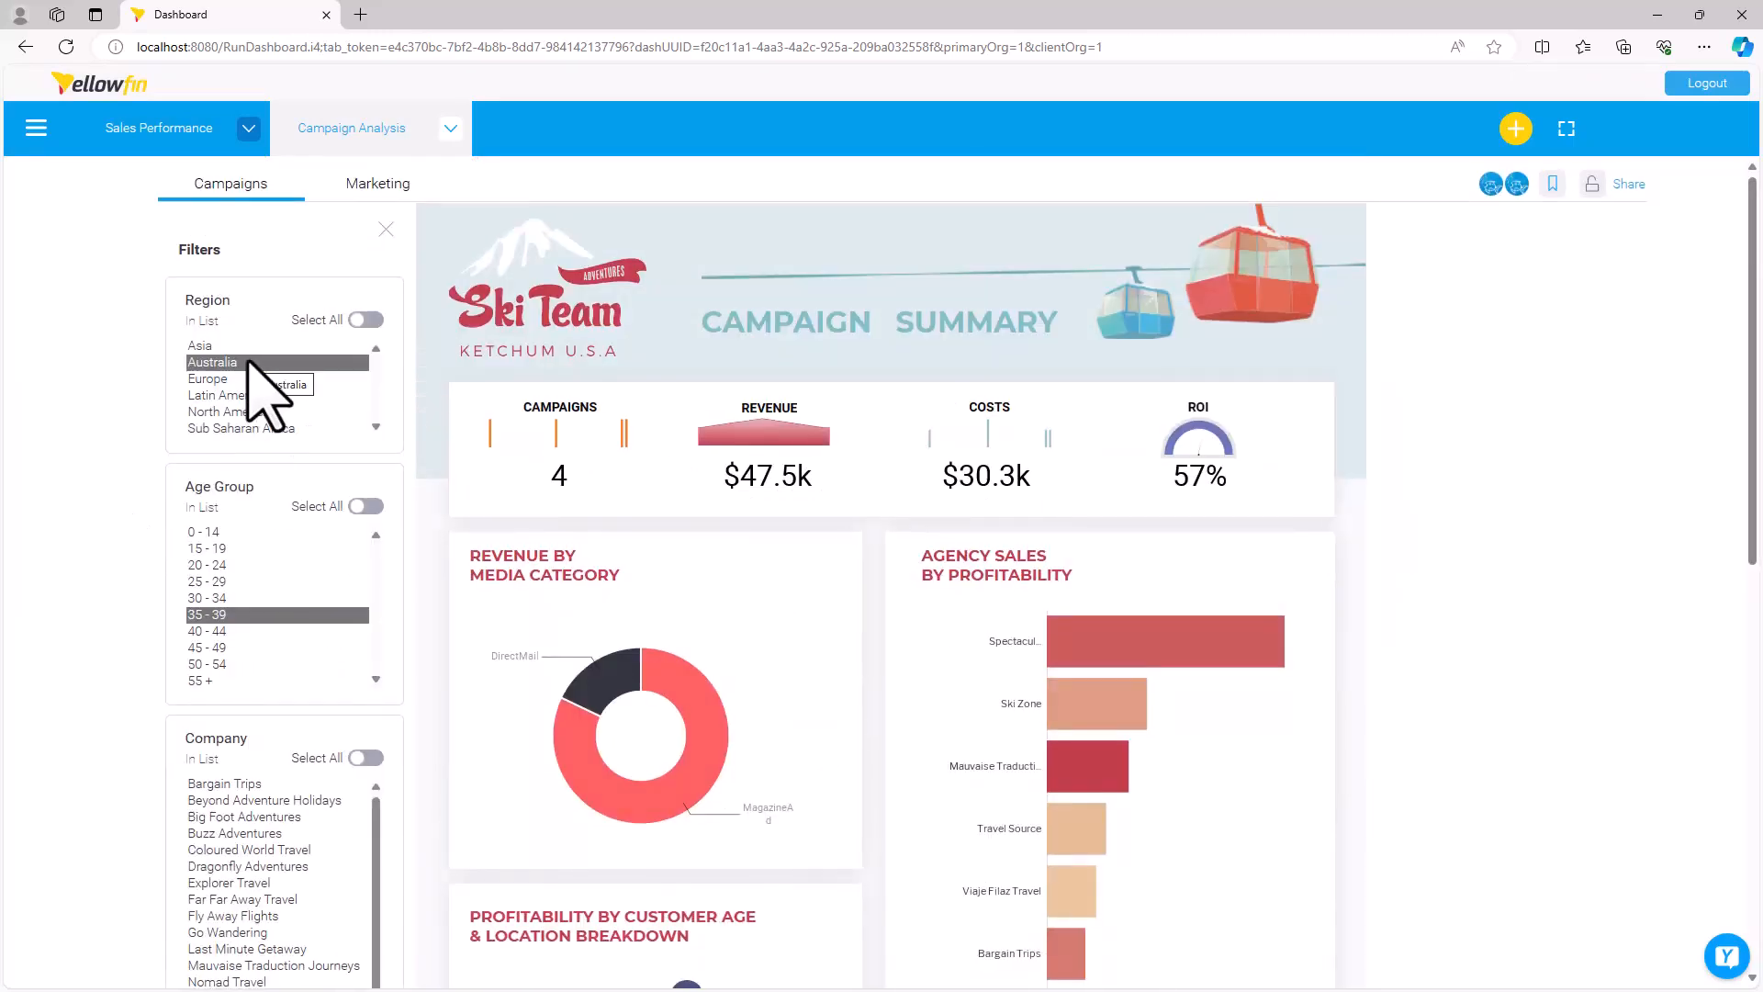
click(248, 363)
click(230, 346)
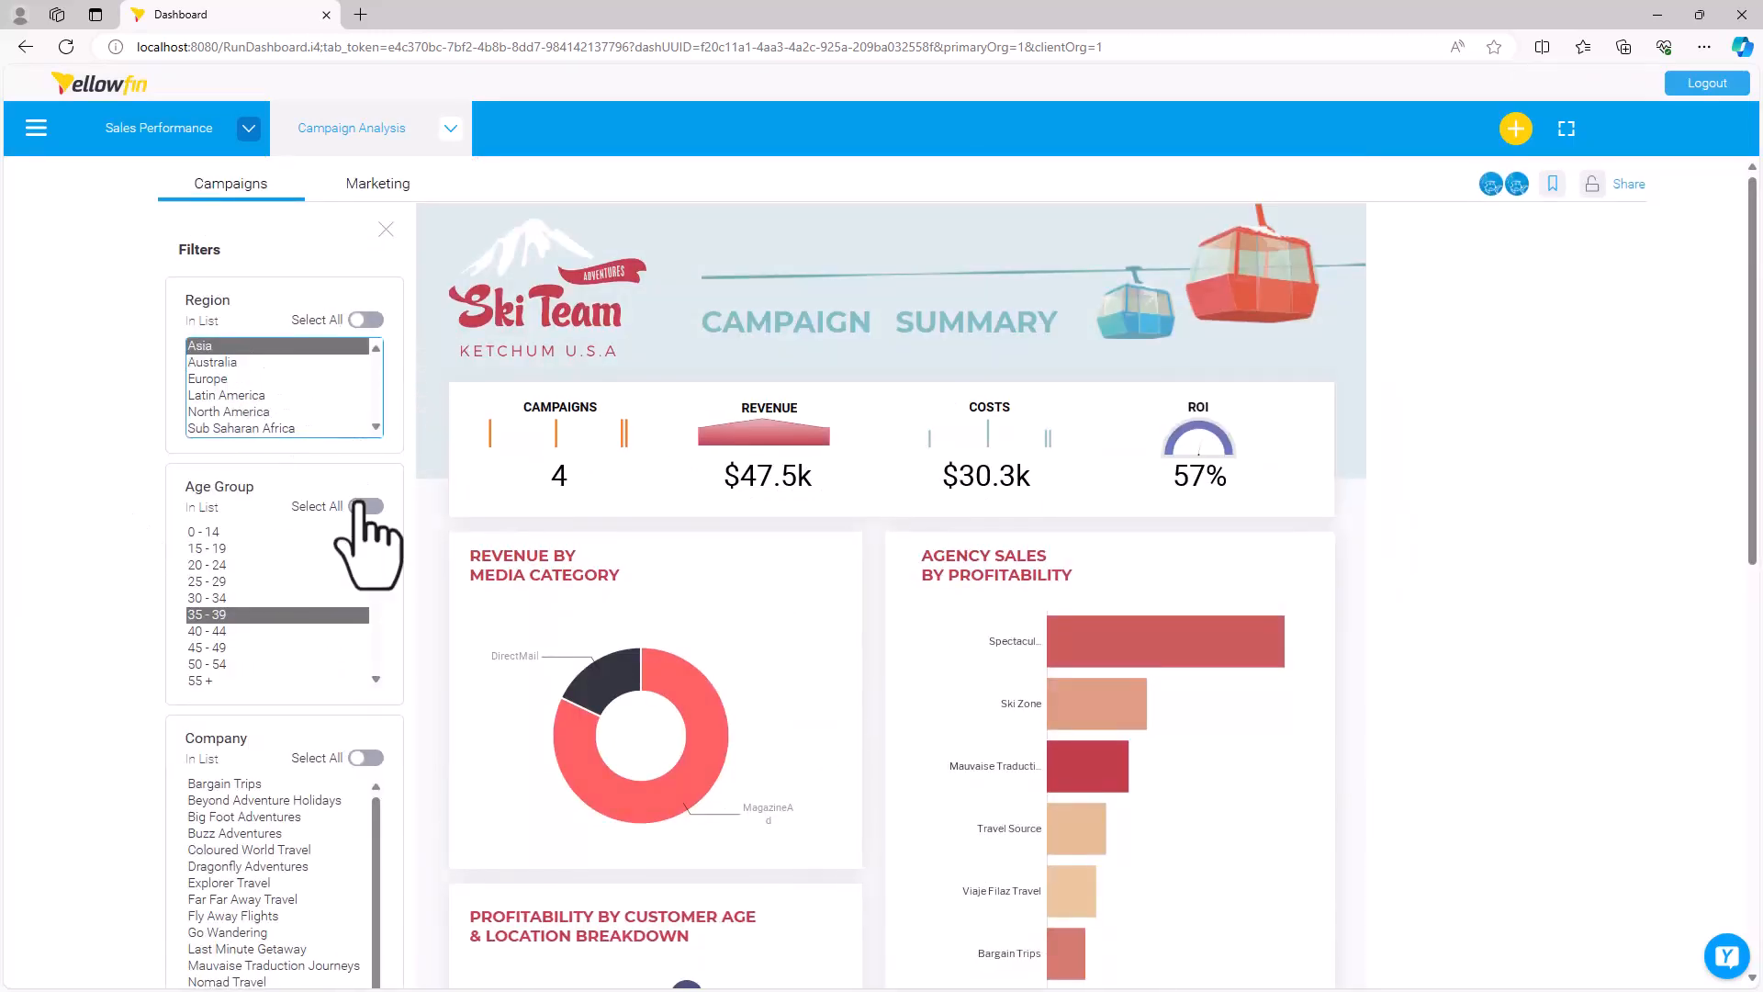
click(246, 619)
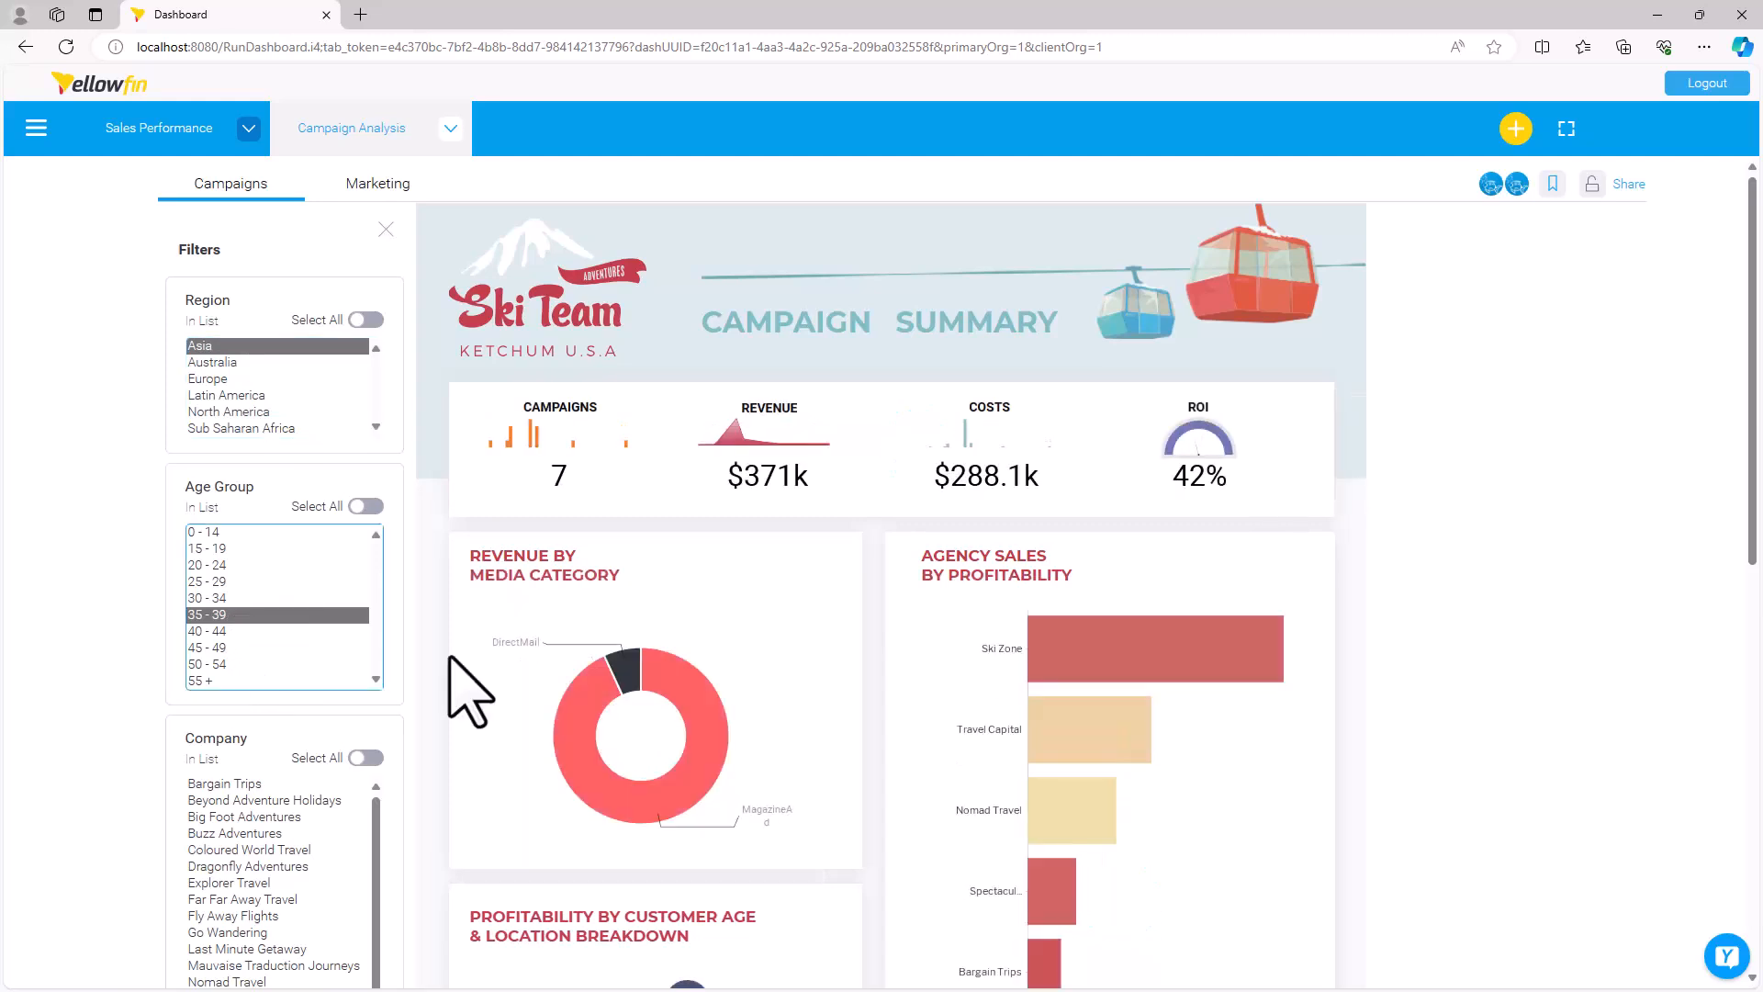
click(367, 506)
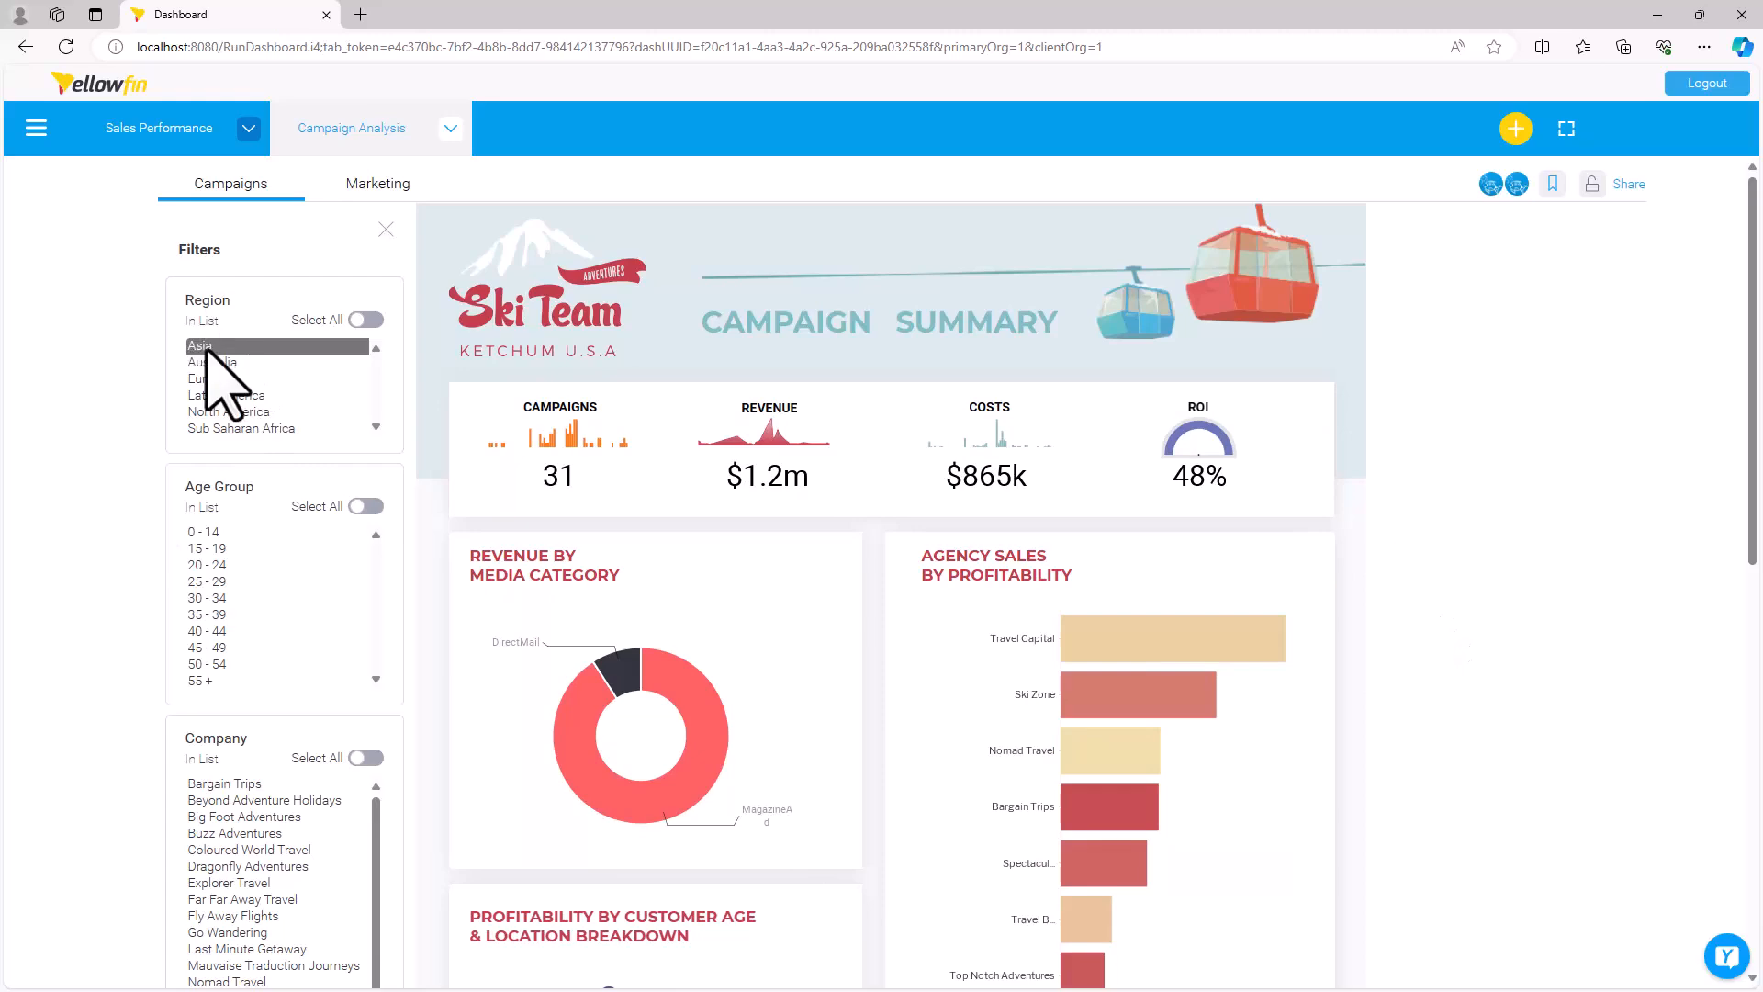
Save the current filters and drill as a private bookmark titled Private, described as Asia and shared with one selected person.
mouse_move(680, 792)
scroll(1623, 808, down, 8)
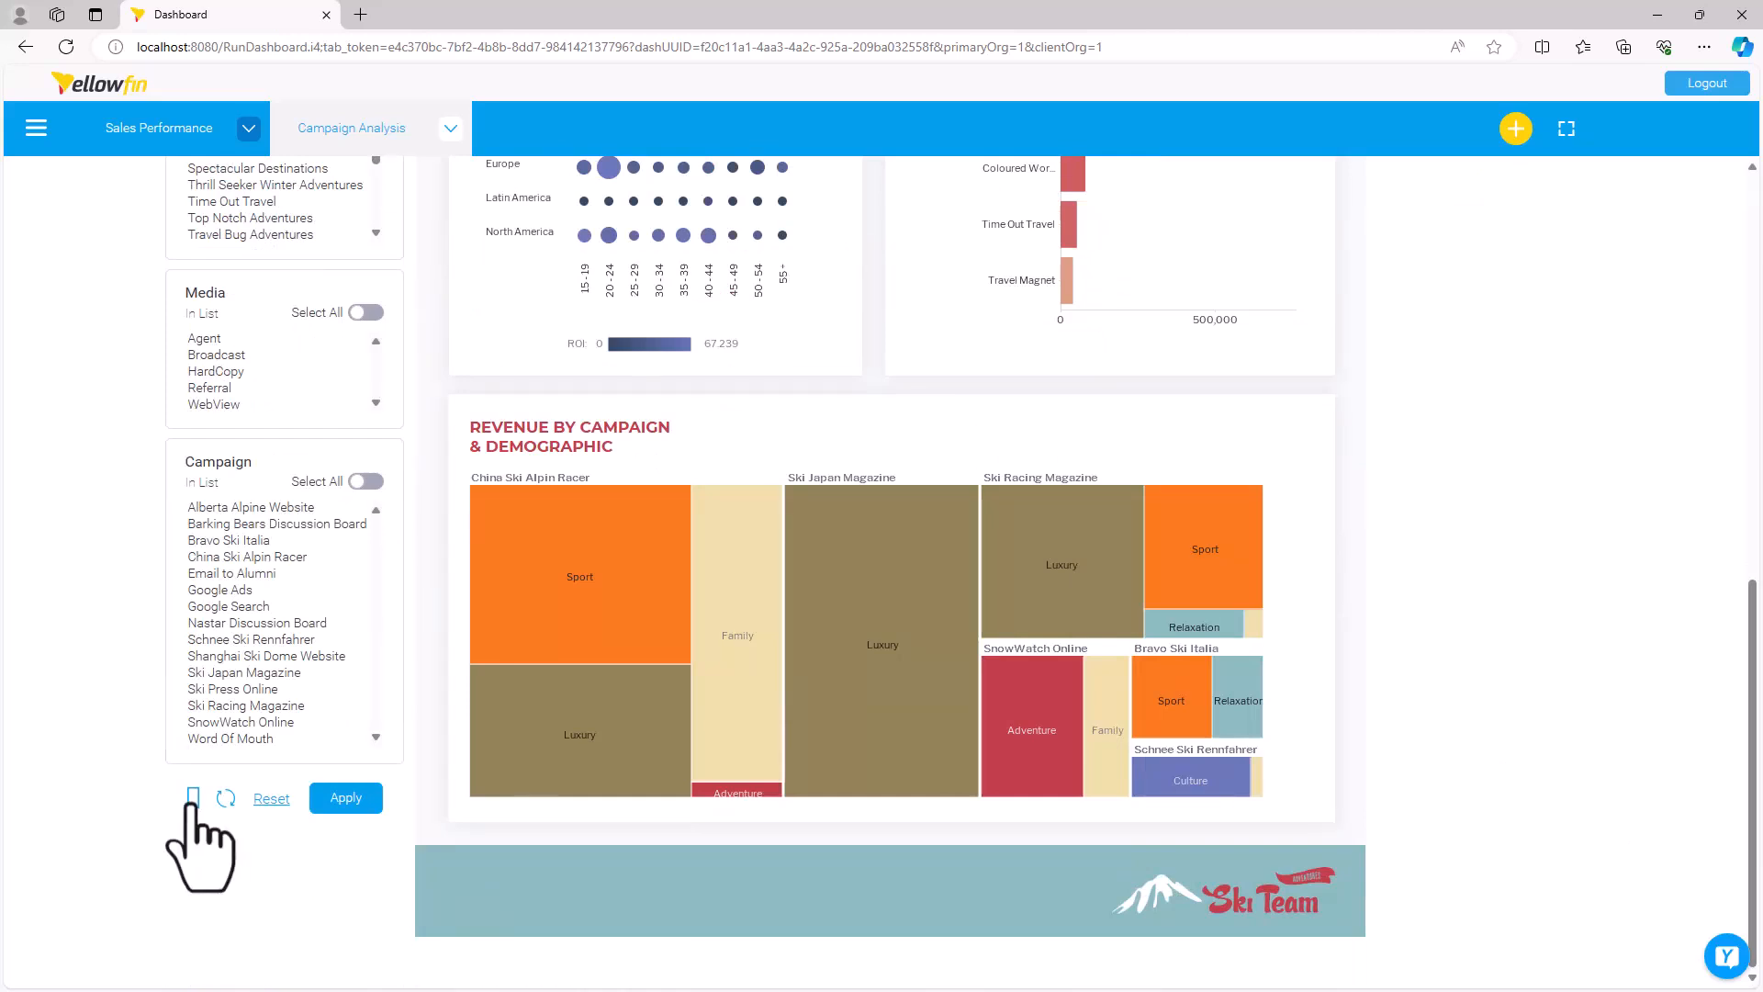
click(193, 797)
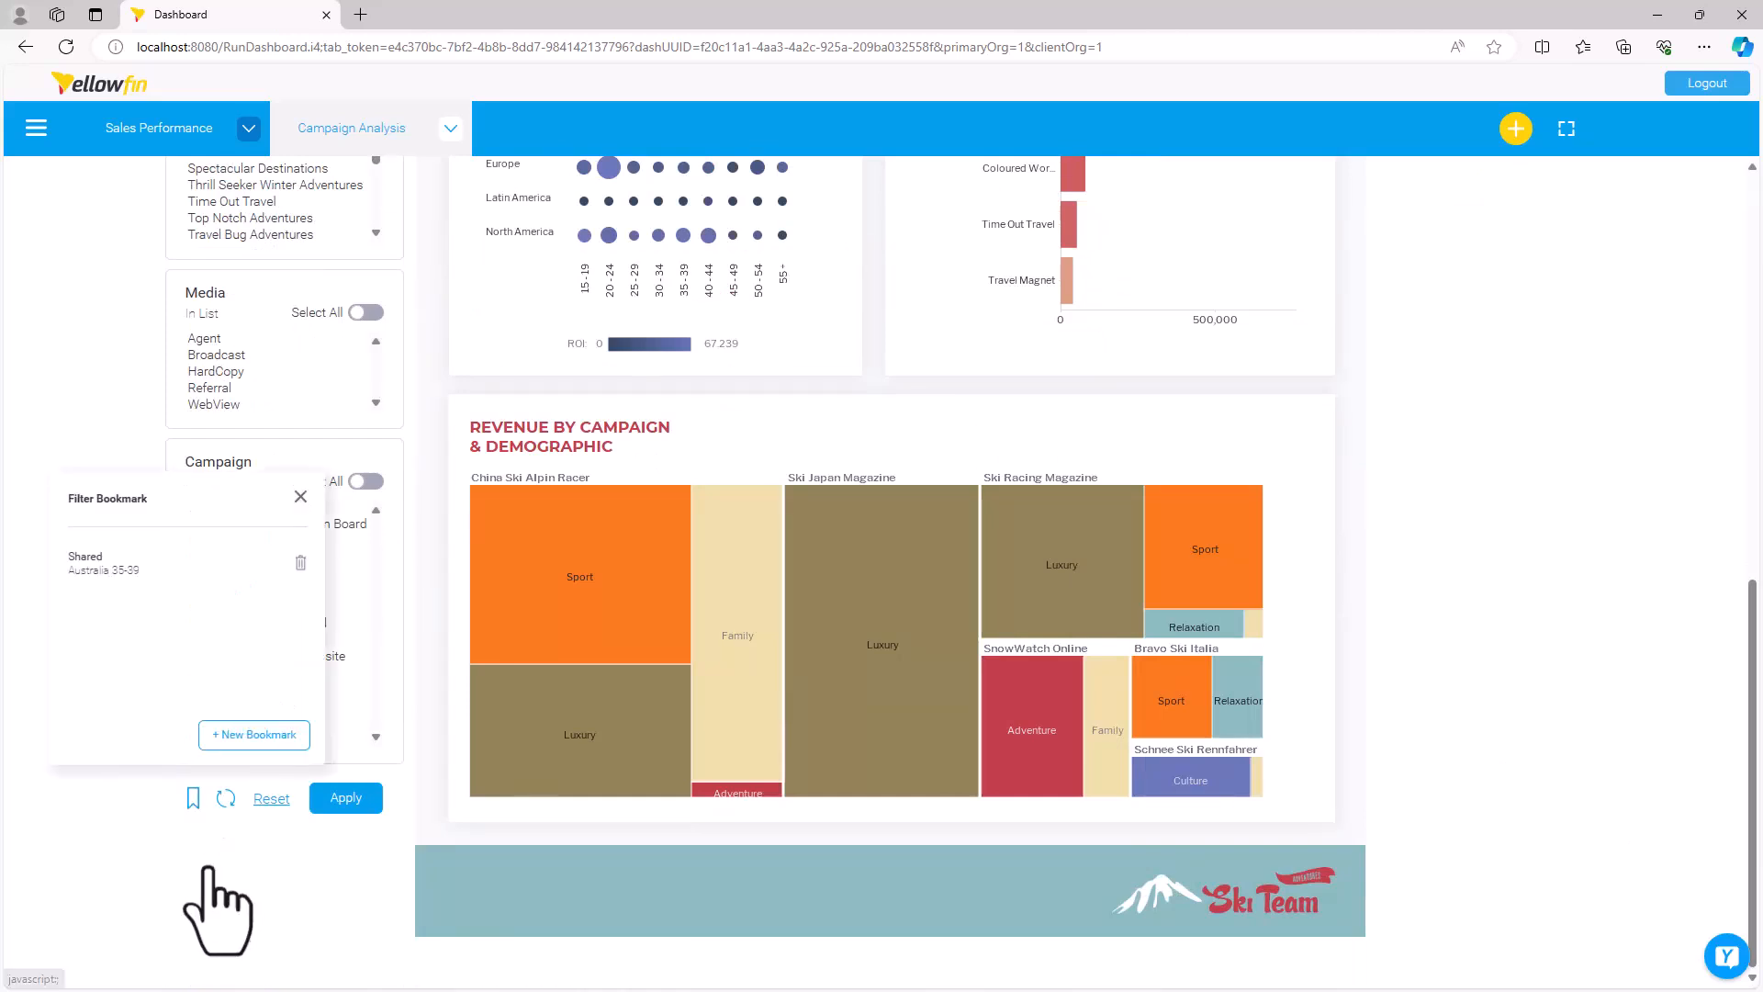
click(260, 735)
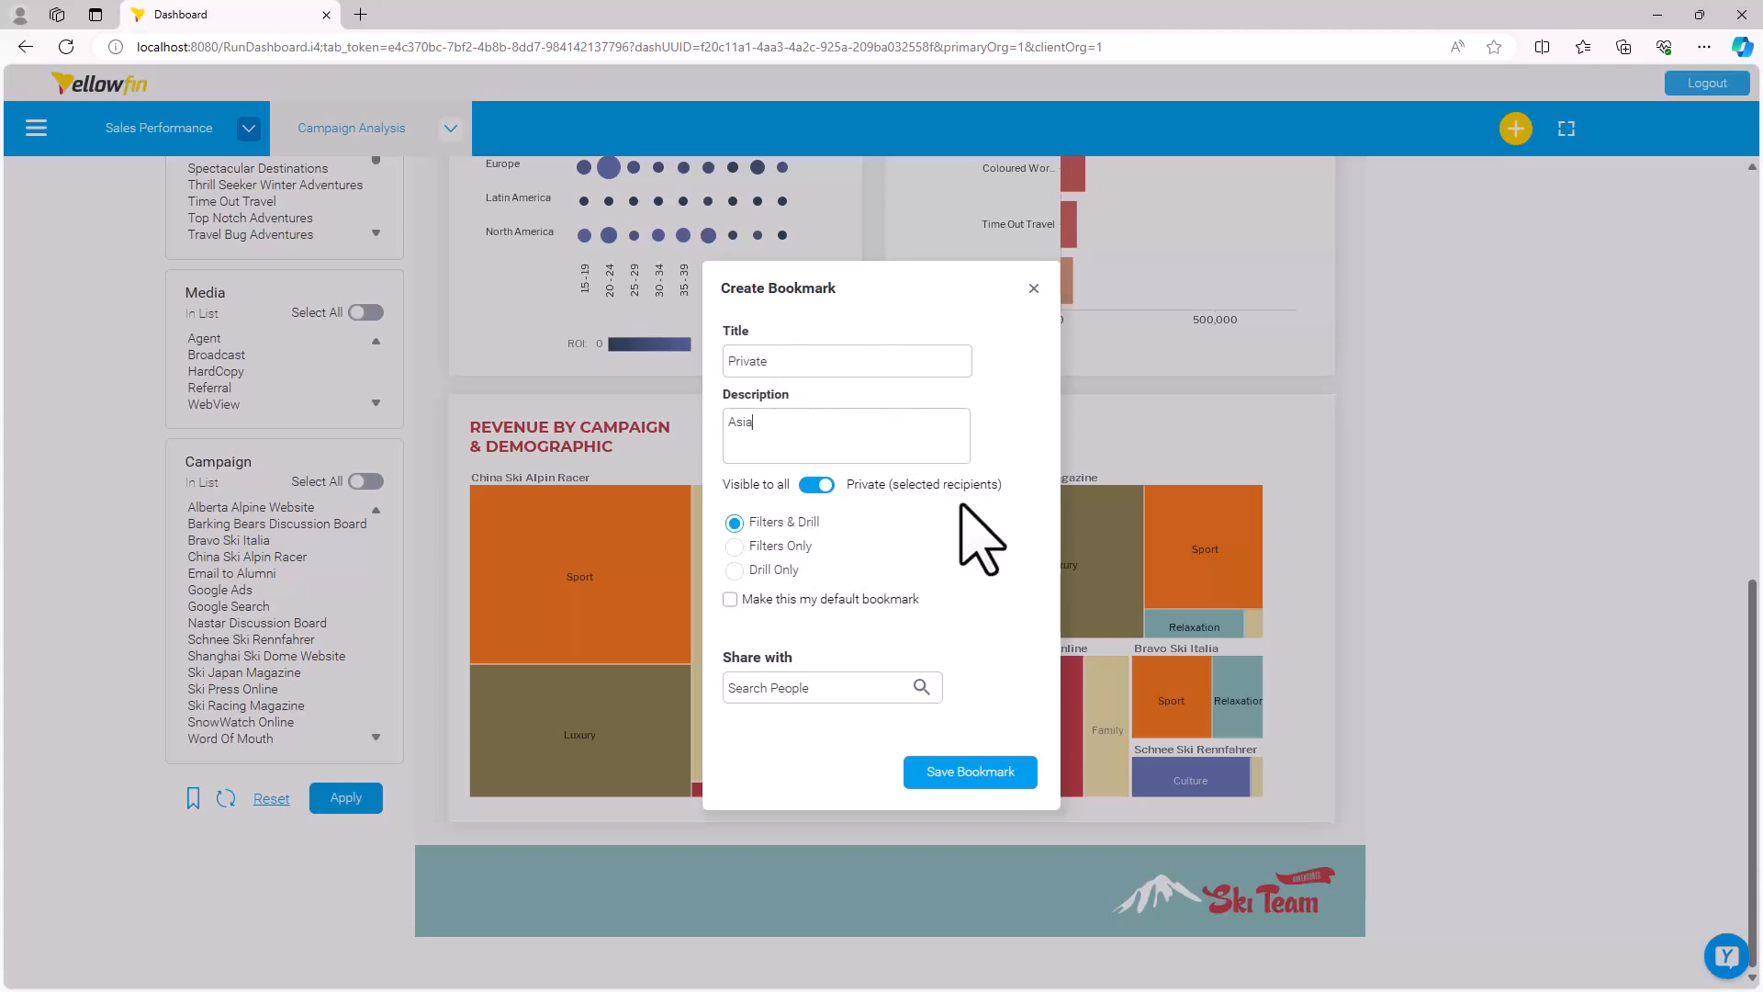
click(797, 690)
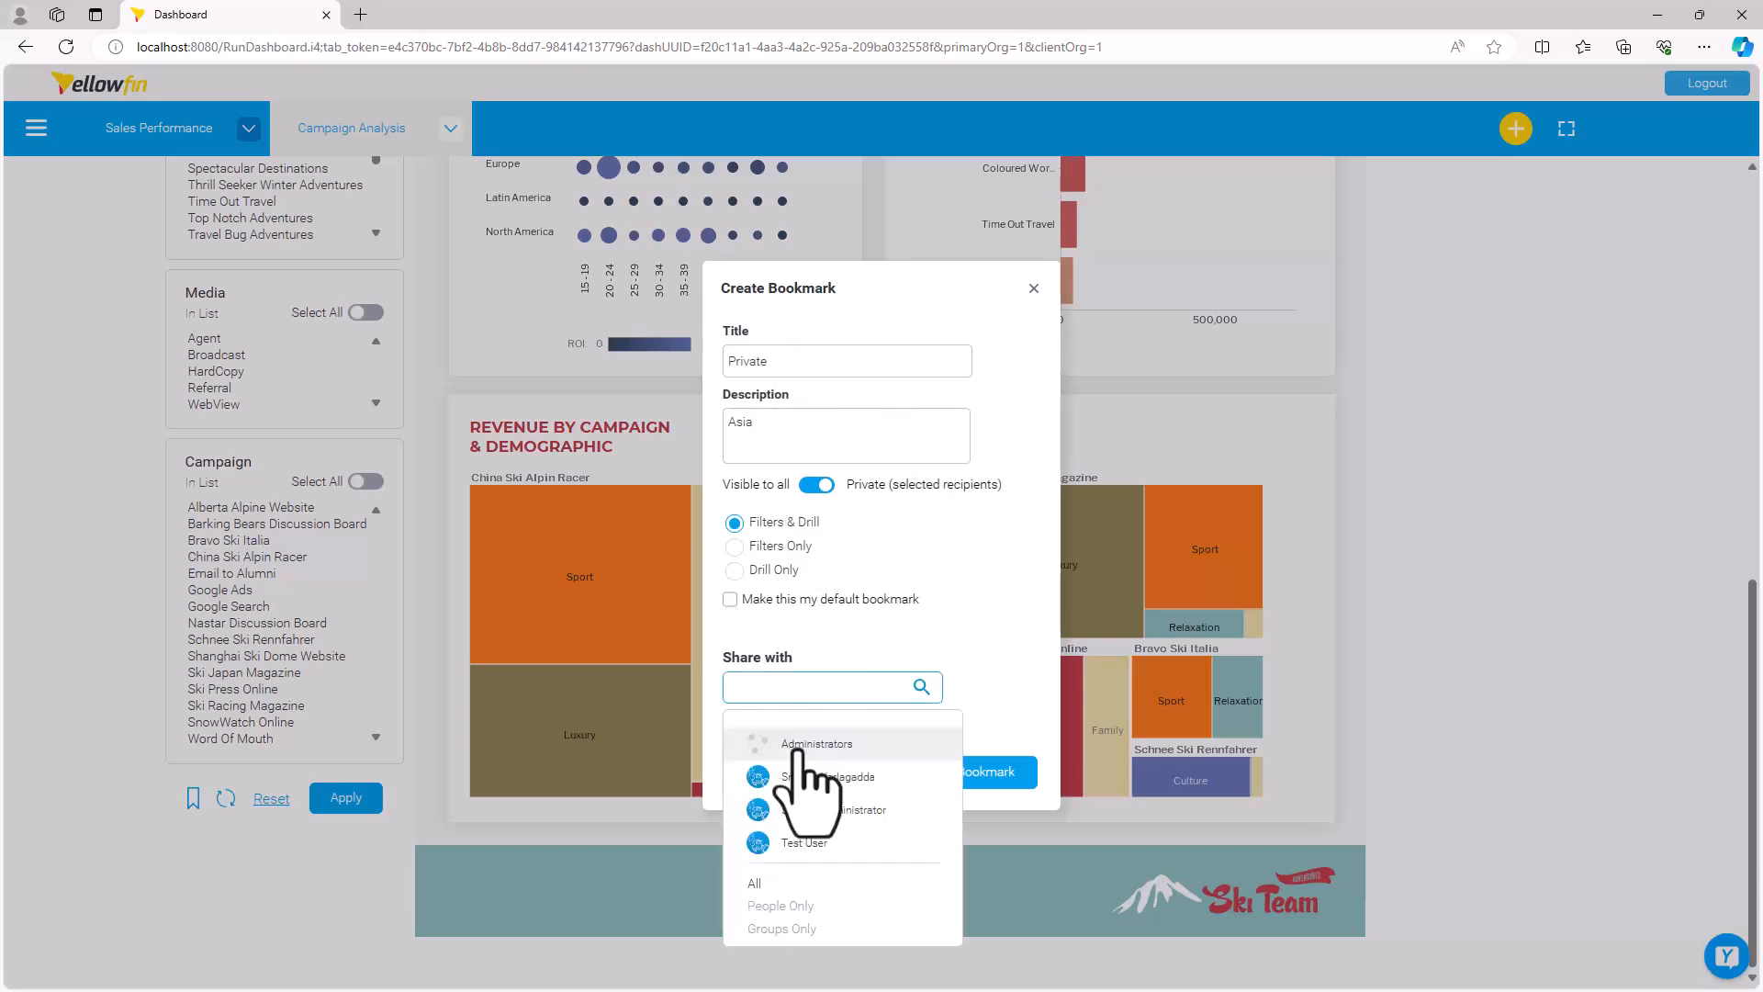
click(807, 777)
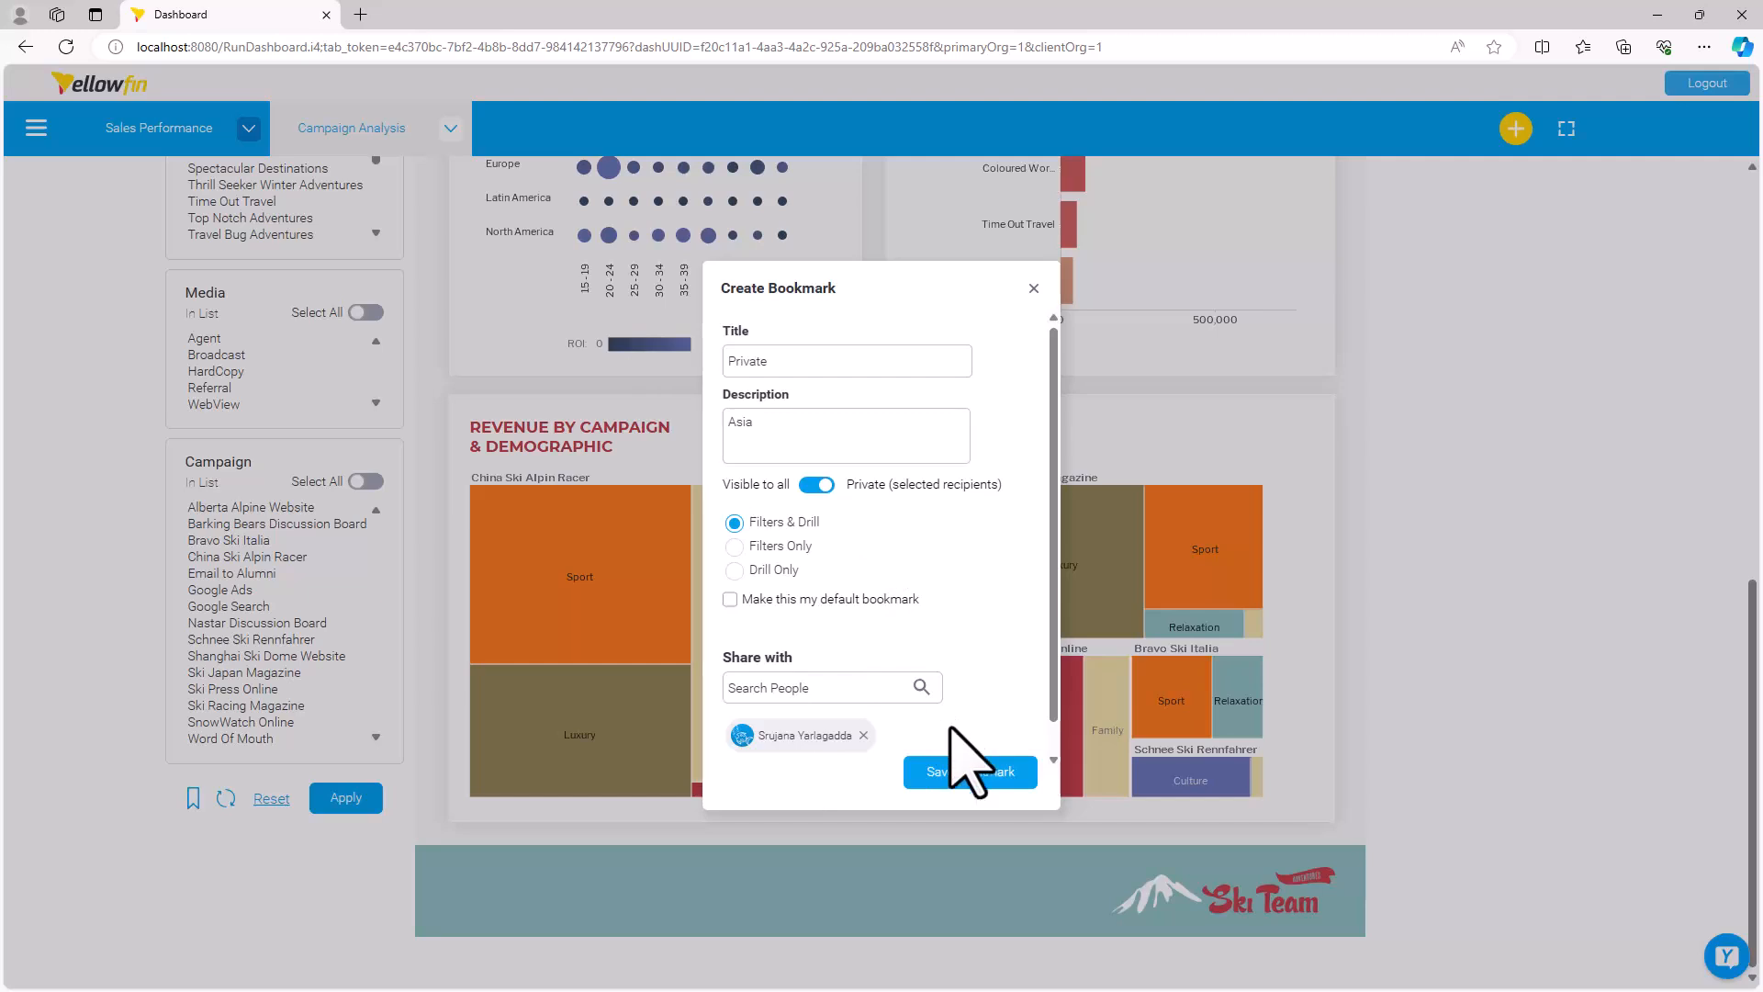
click(966, 775)
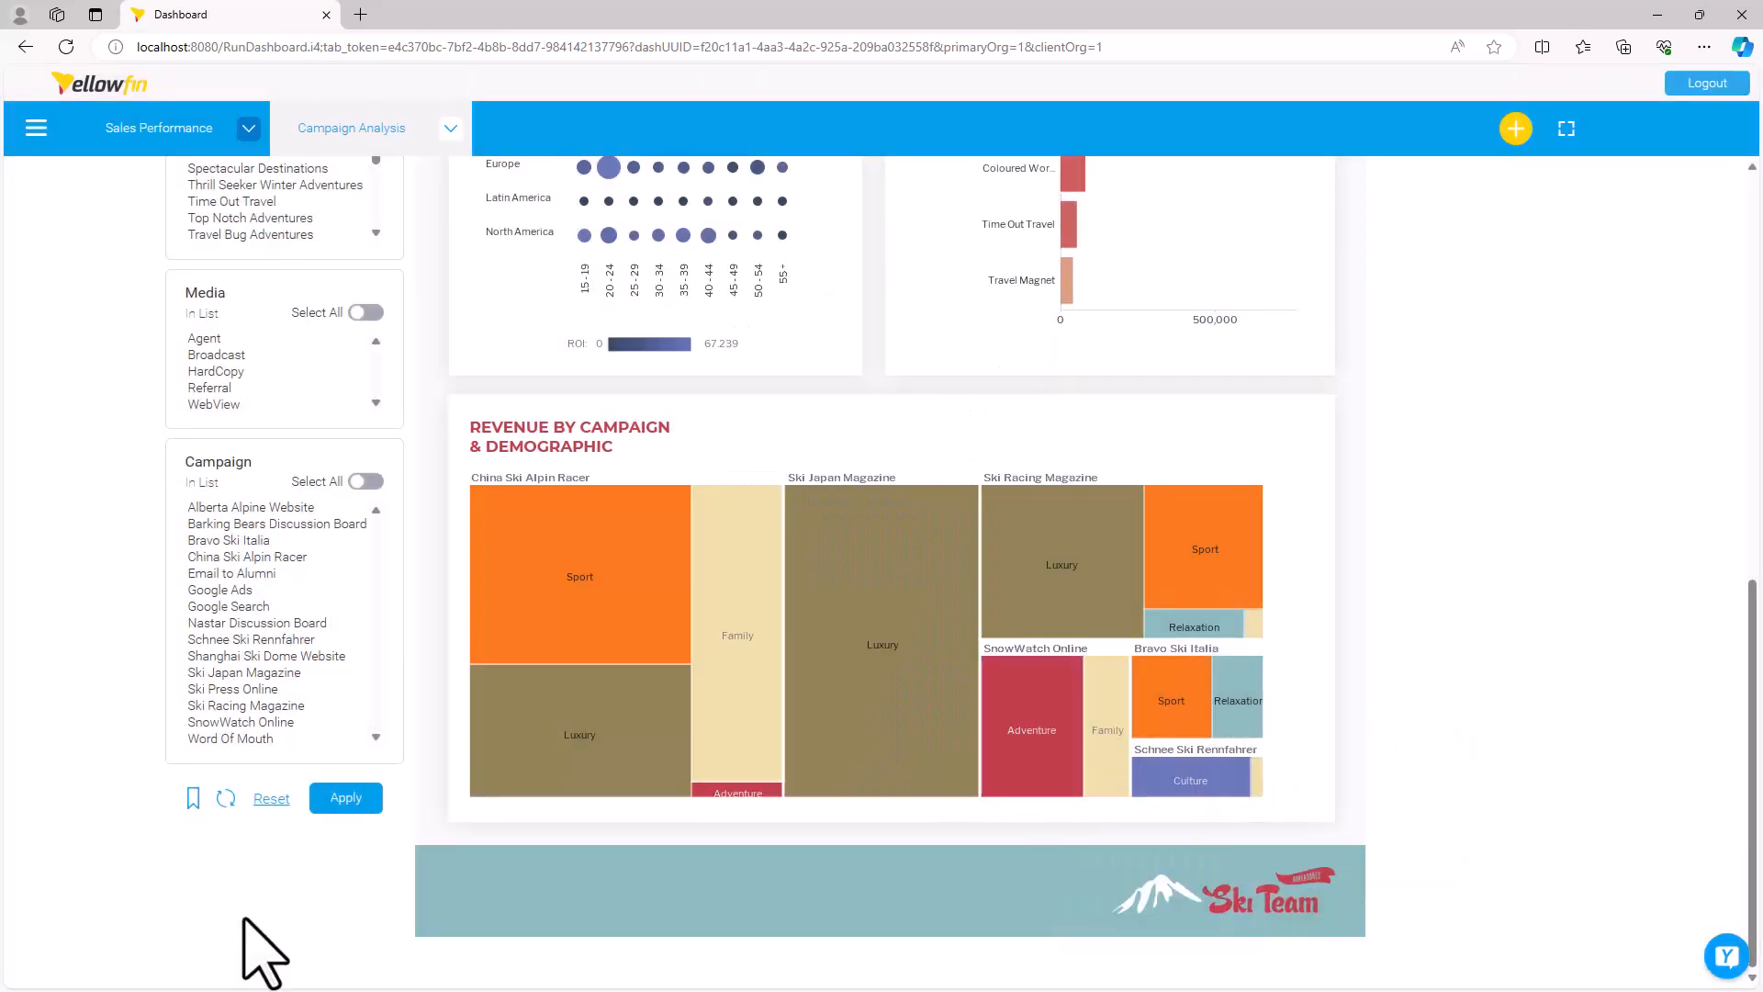
Review the list of saved filter bookmarks, and reset the dashboard to its unfiltered, undrilled view.
click(189, 803)
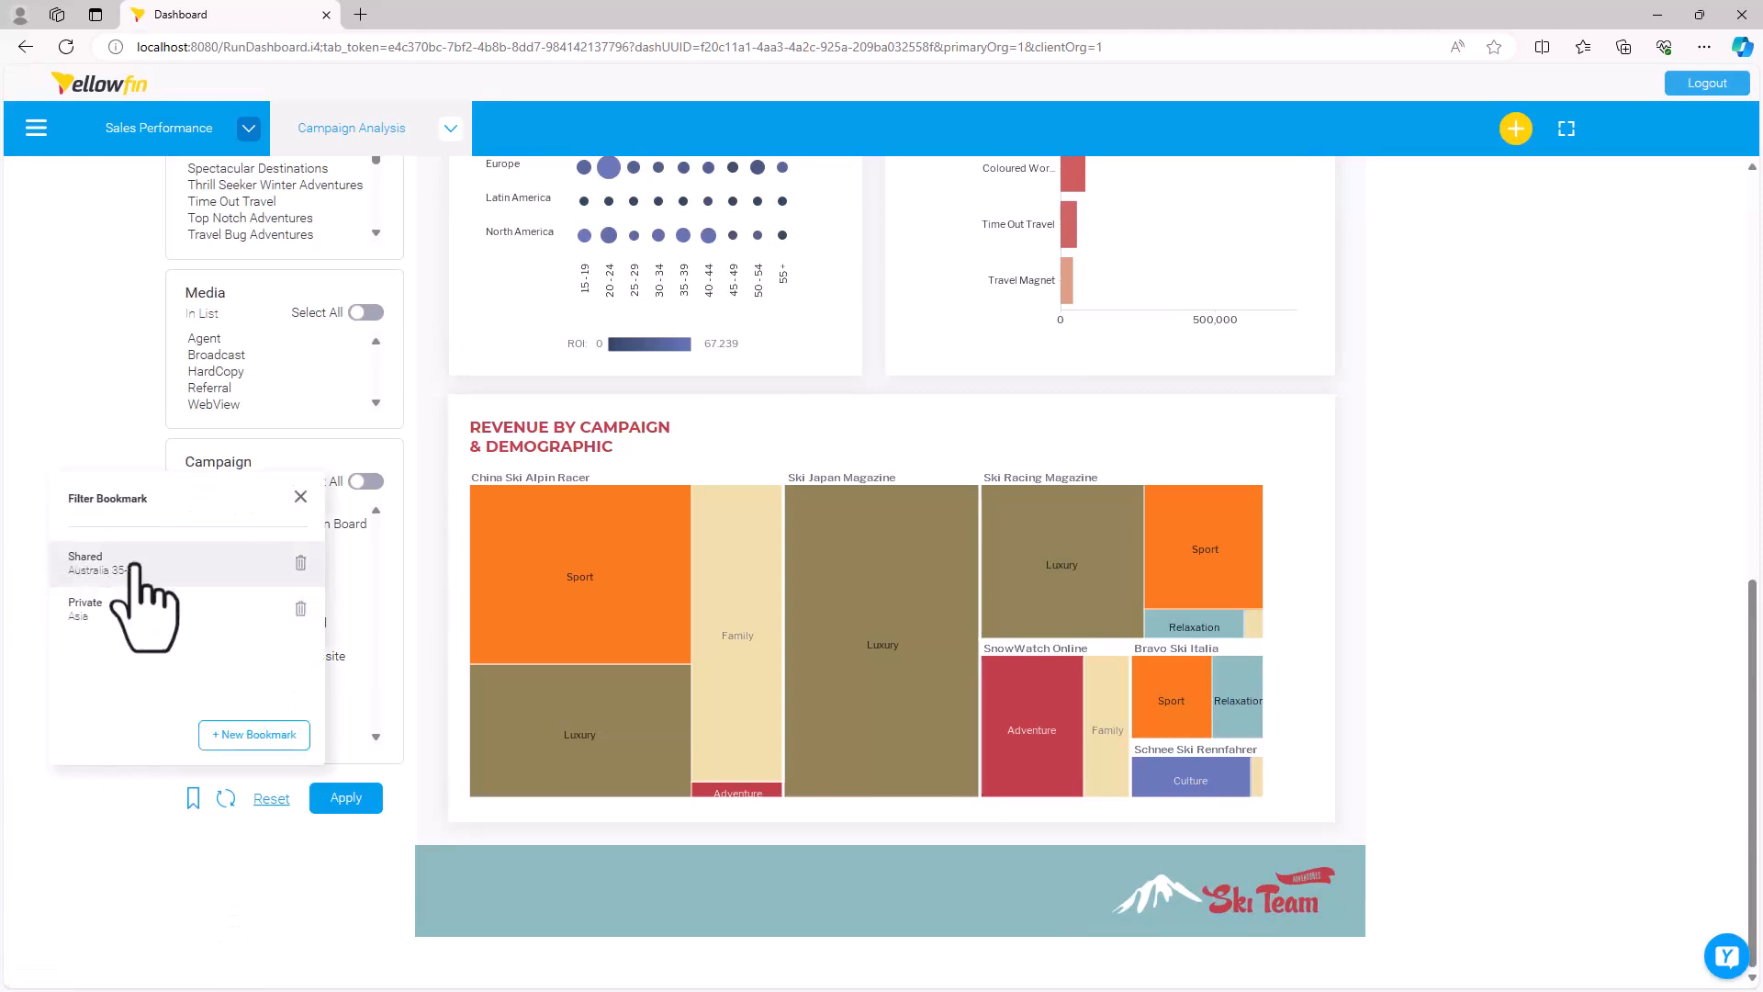
click(301, 496)
scroll(358, 951, up, 10)
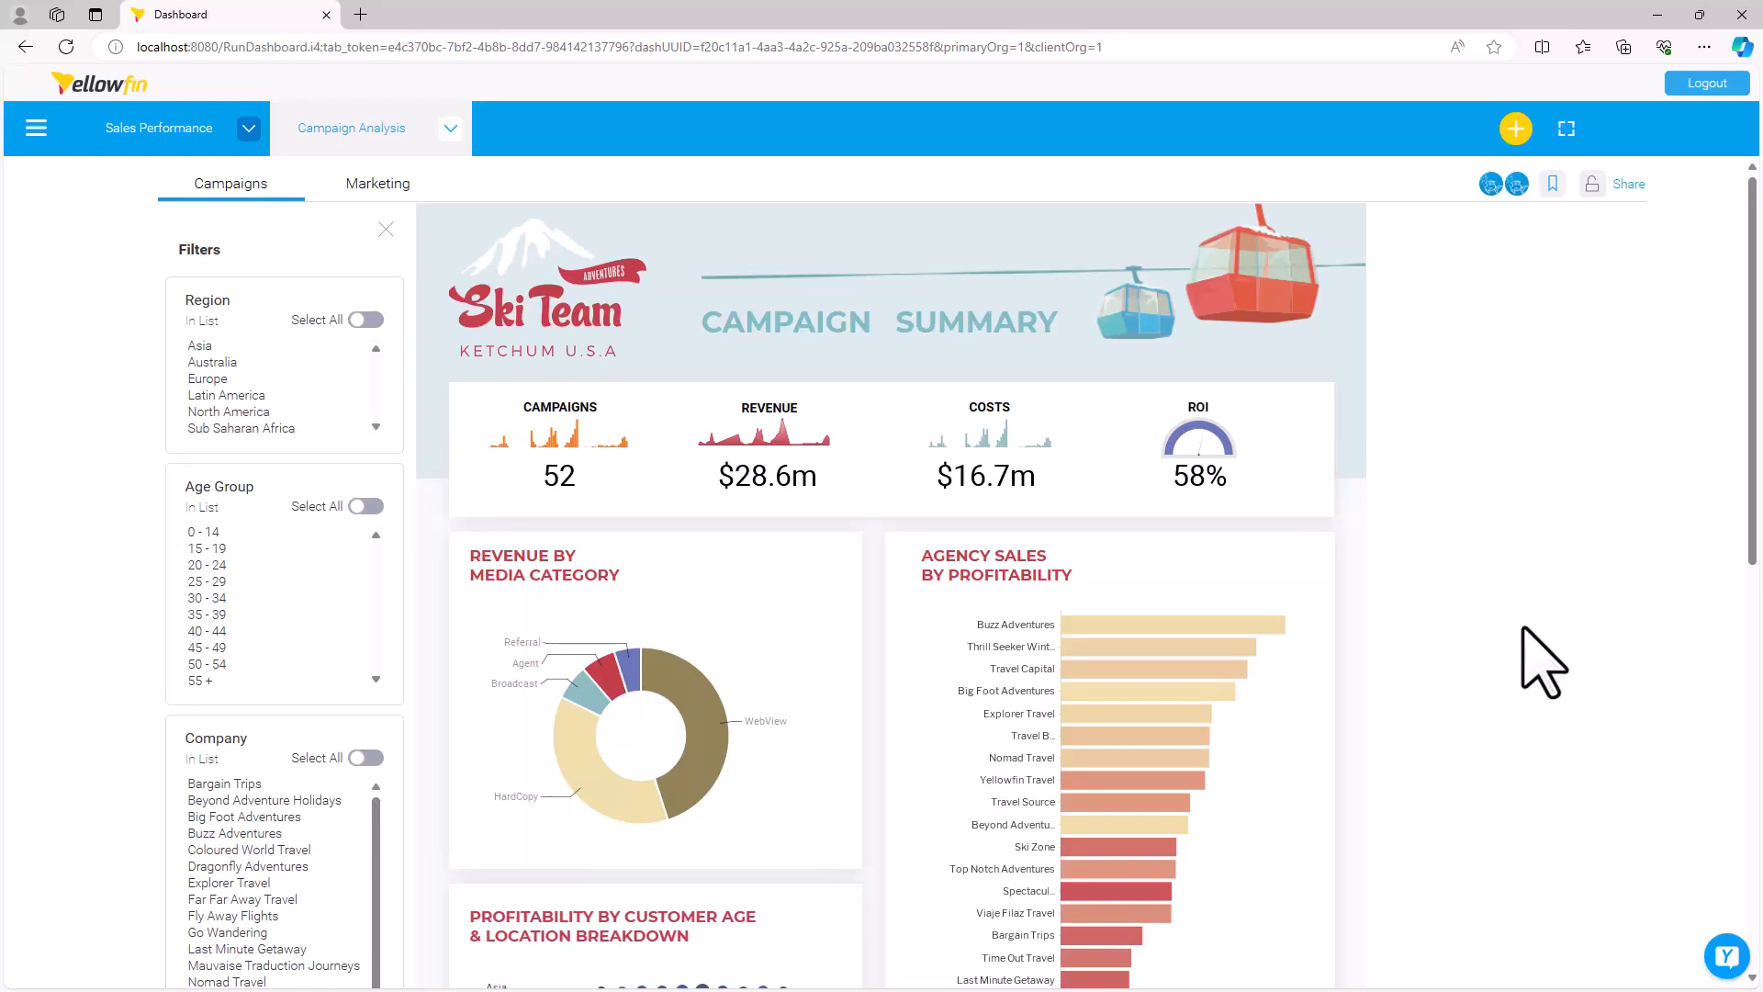
Apply the Shared filter bookmark to the dashboard, and switch to the Private bookmark for Asia.
click(1552, 184)
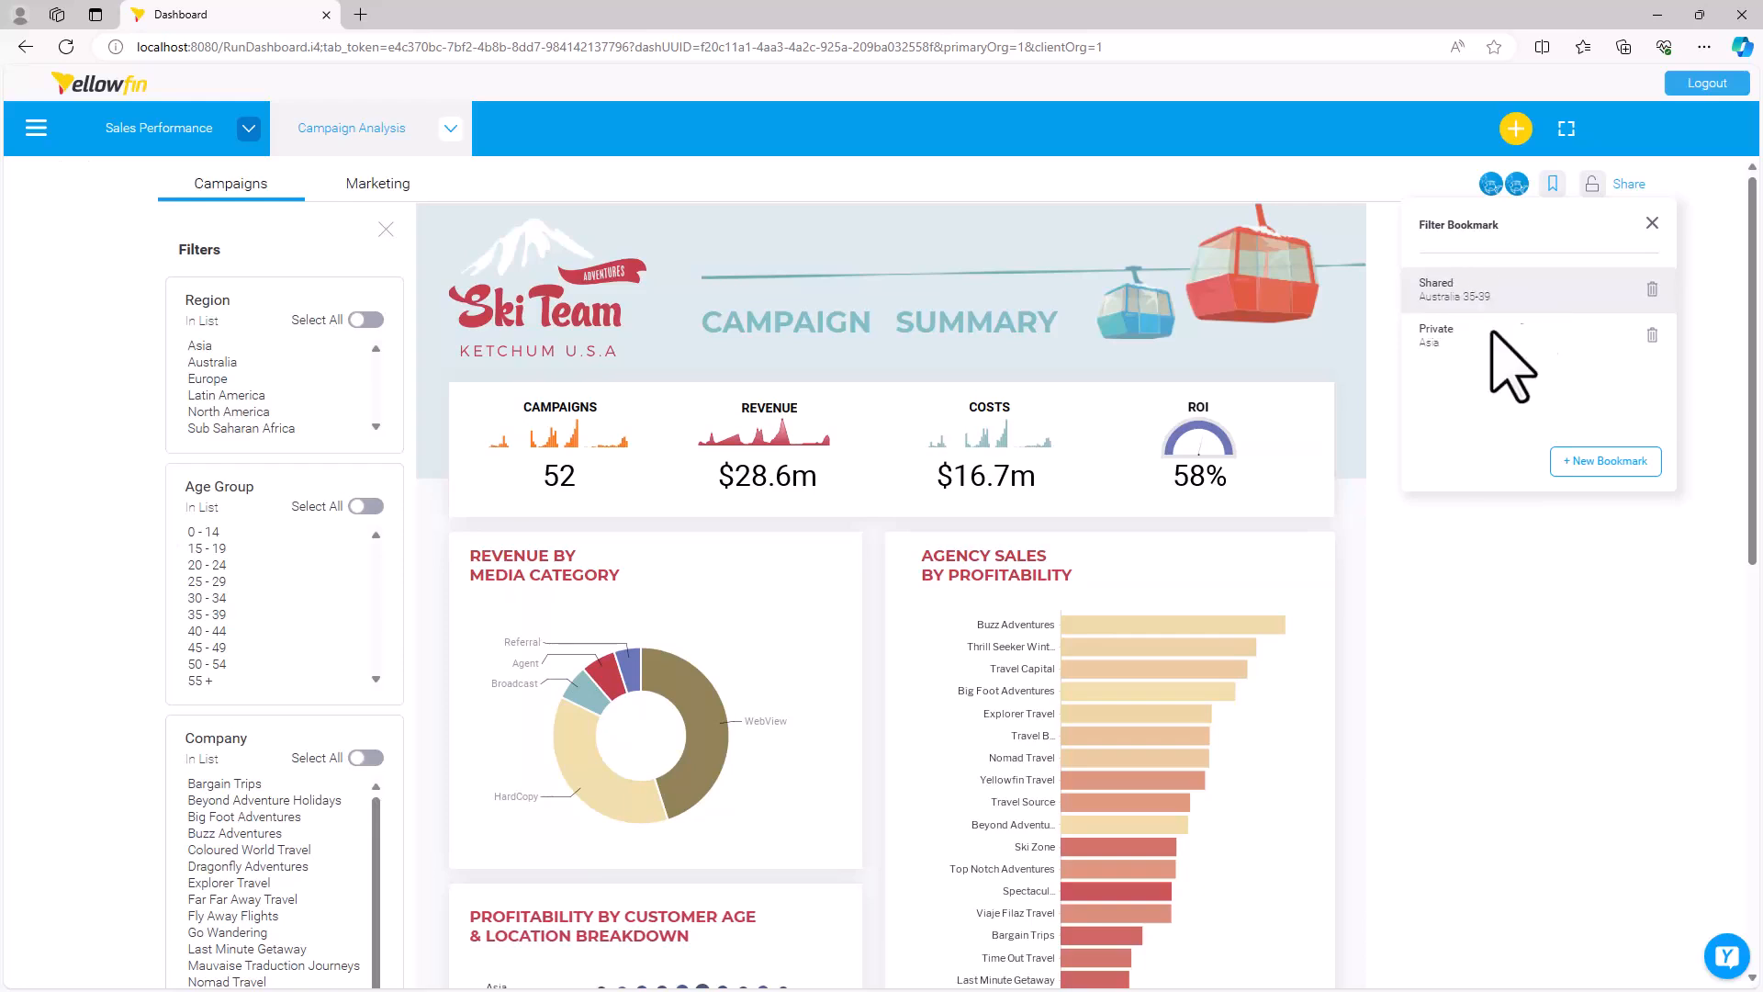
click(1453, 292)
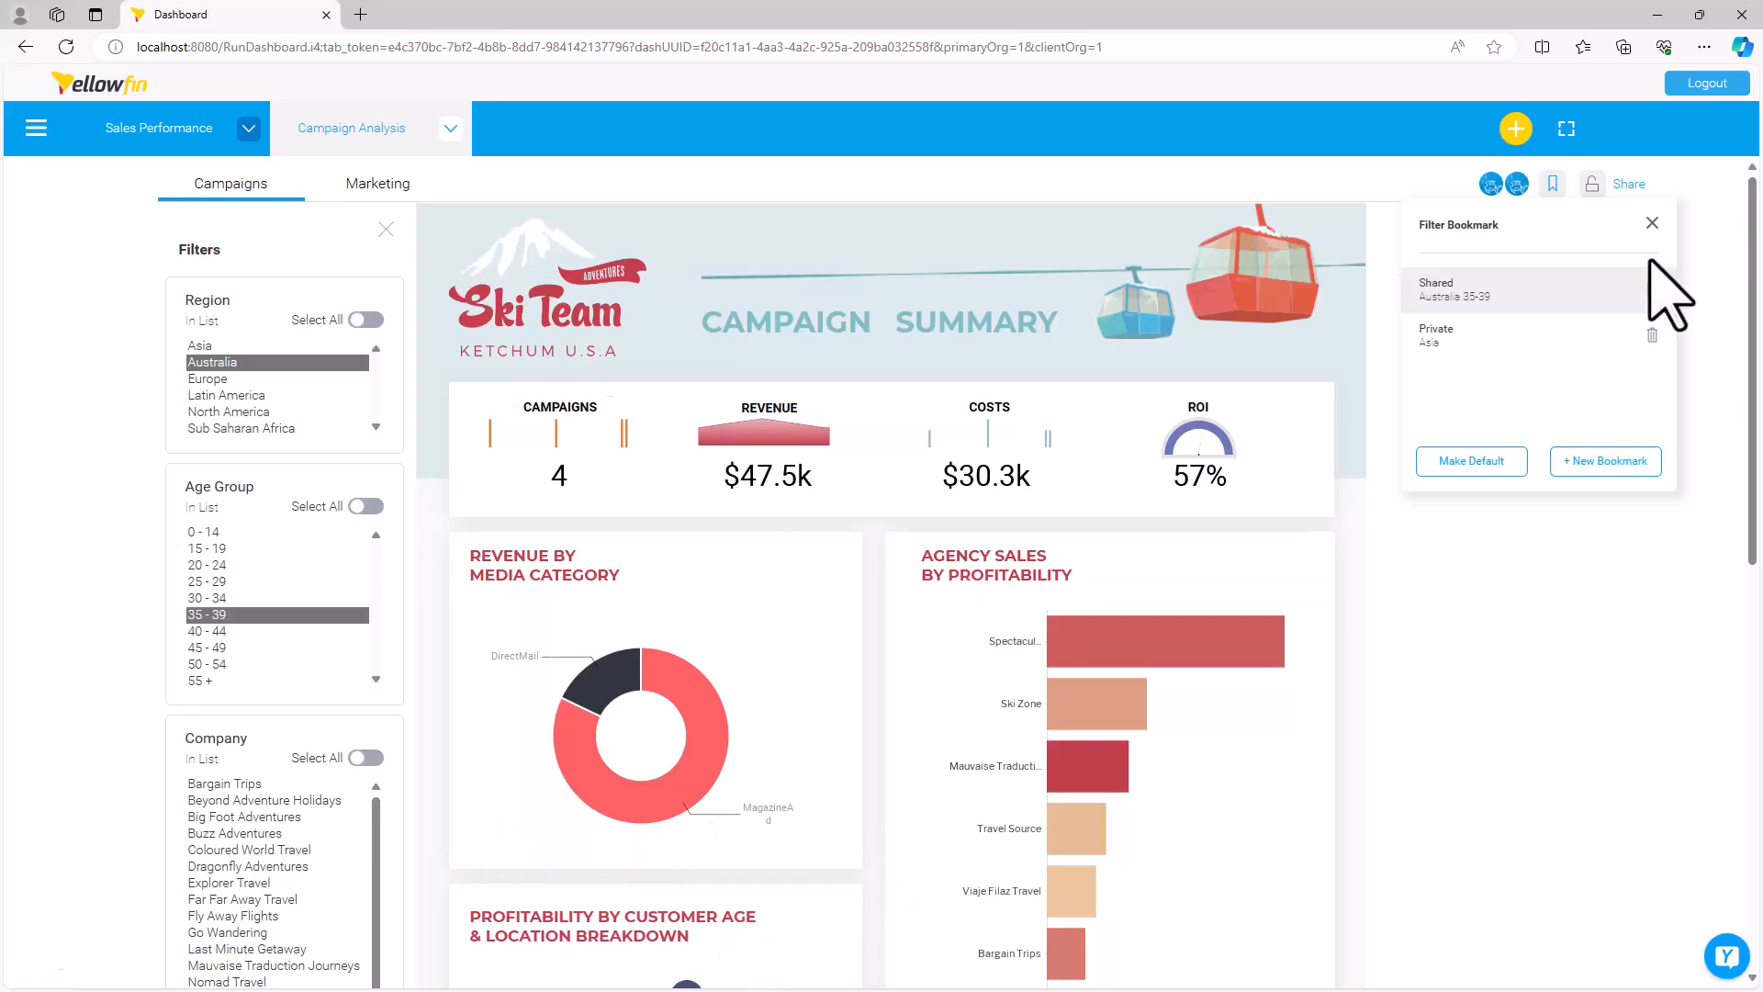
click(1450, 334)
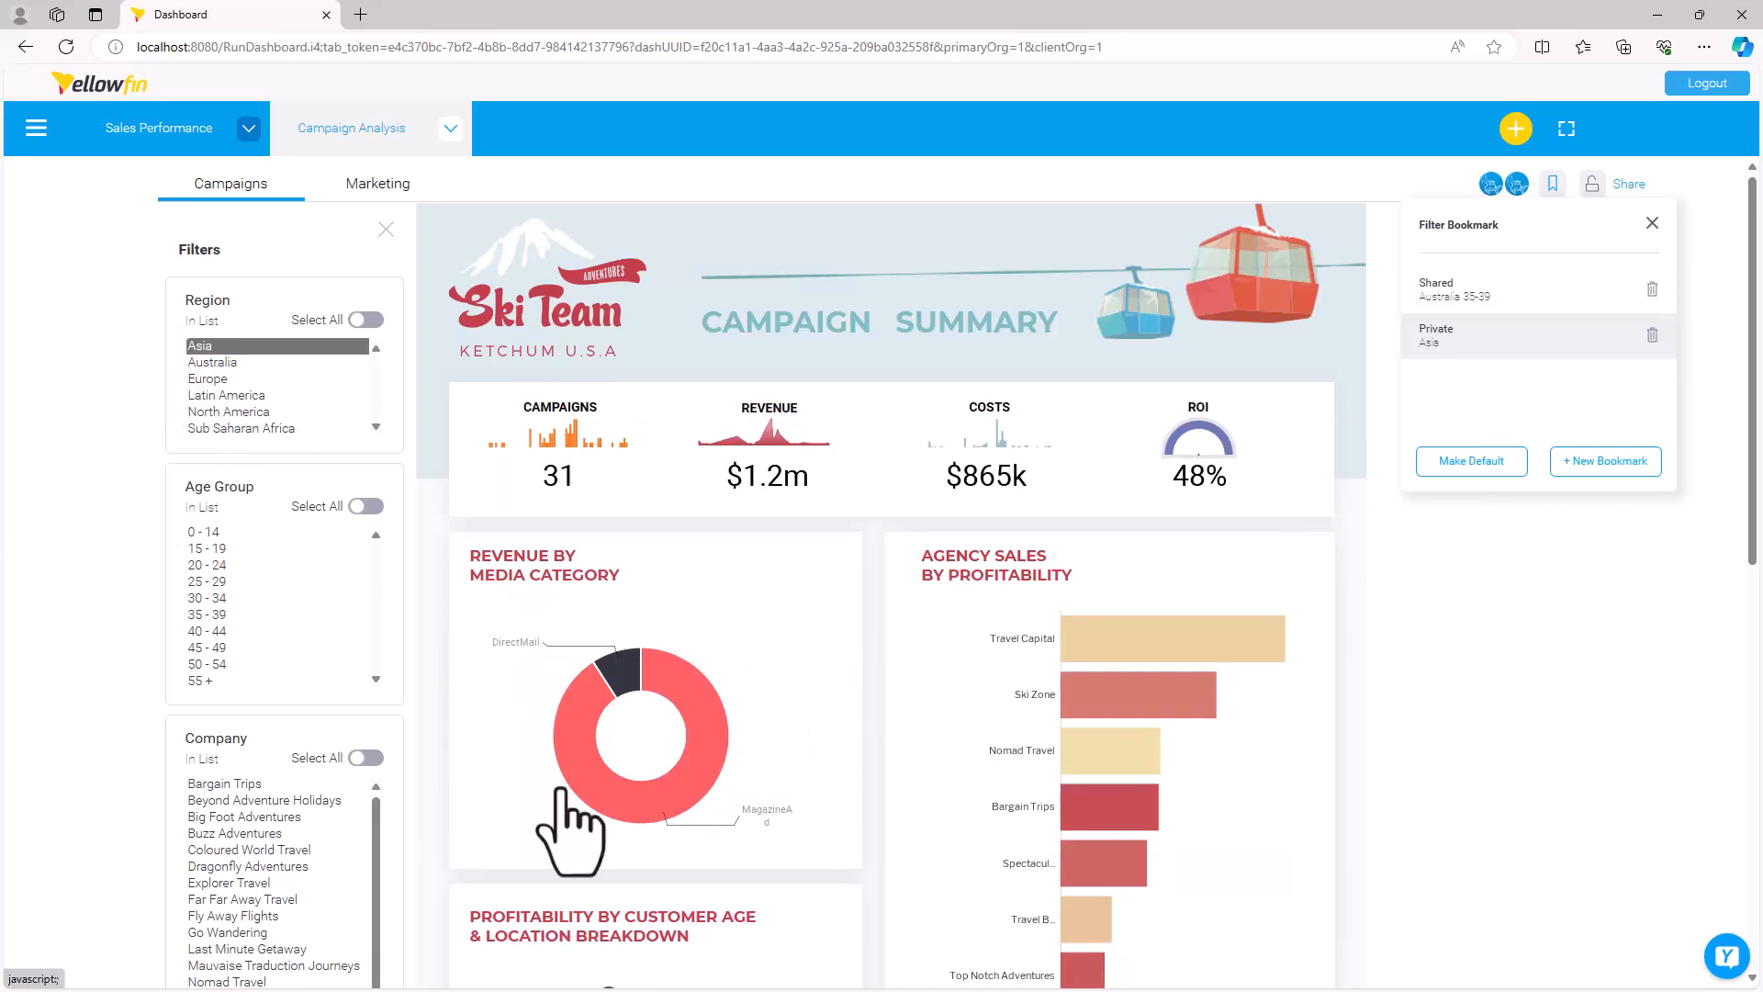
click(1588, 654)
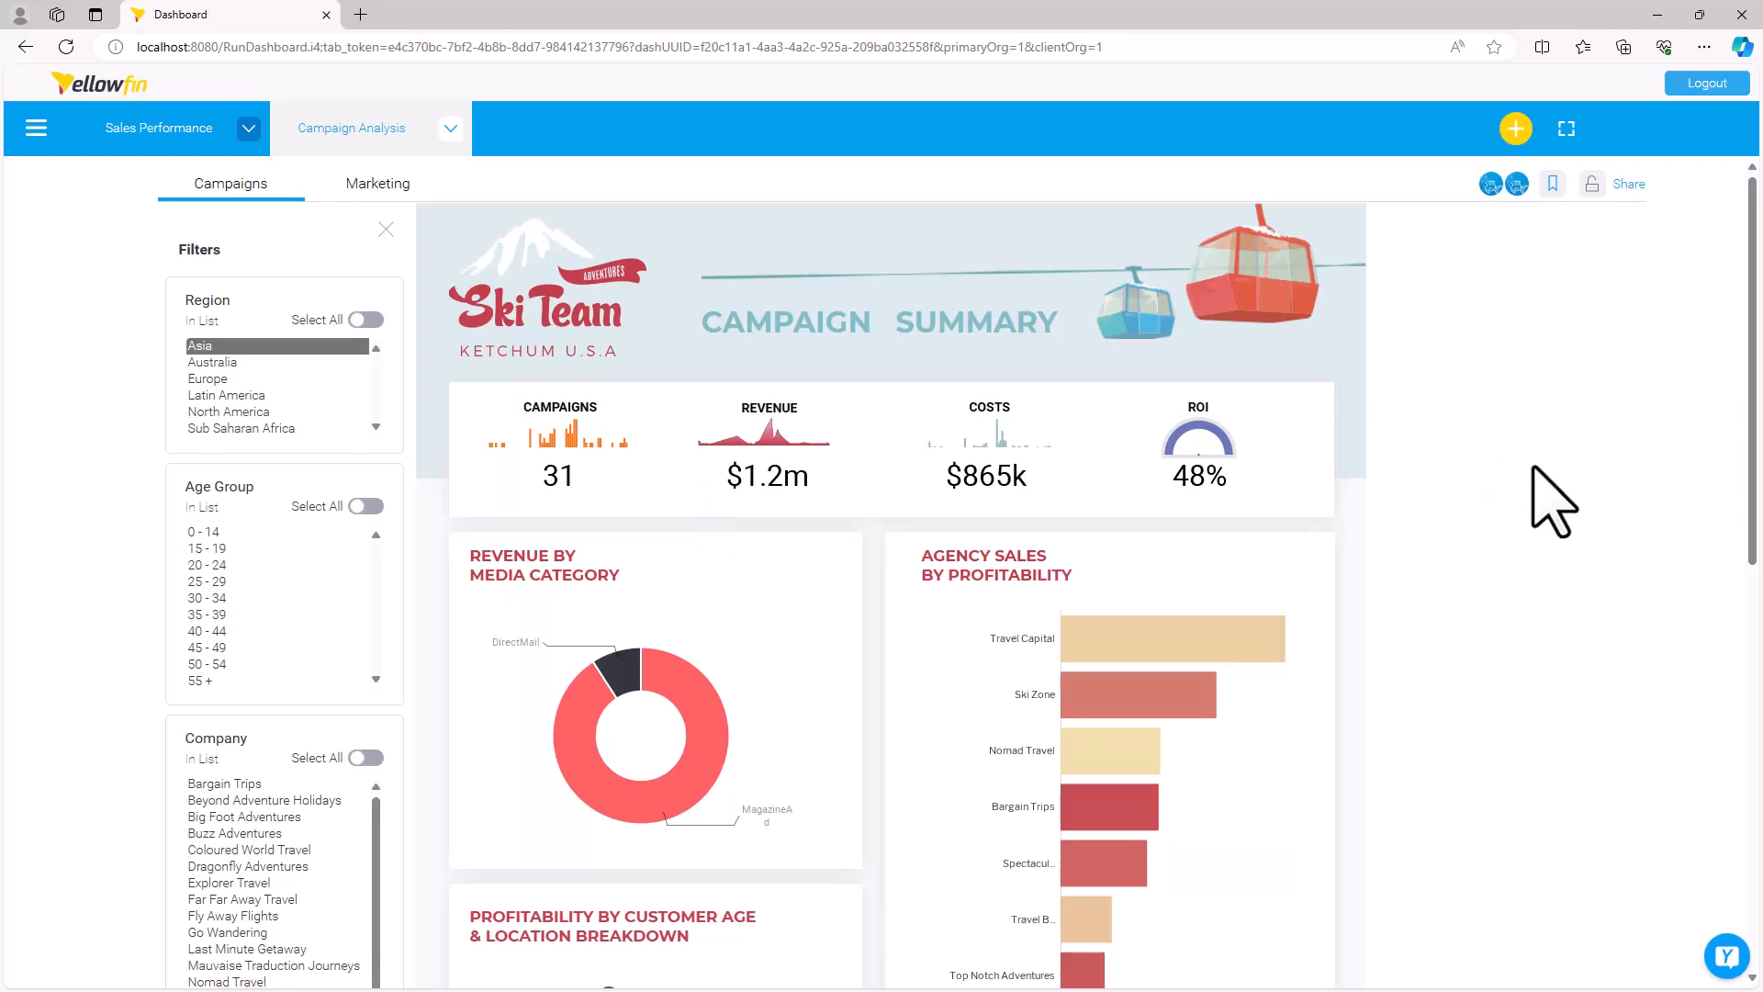
Check the dashboard's distribution options, and review the saved filter bookmarks.
click(1627, 185)
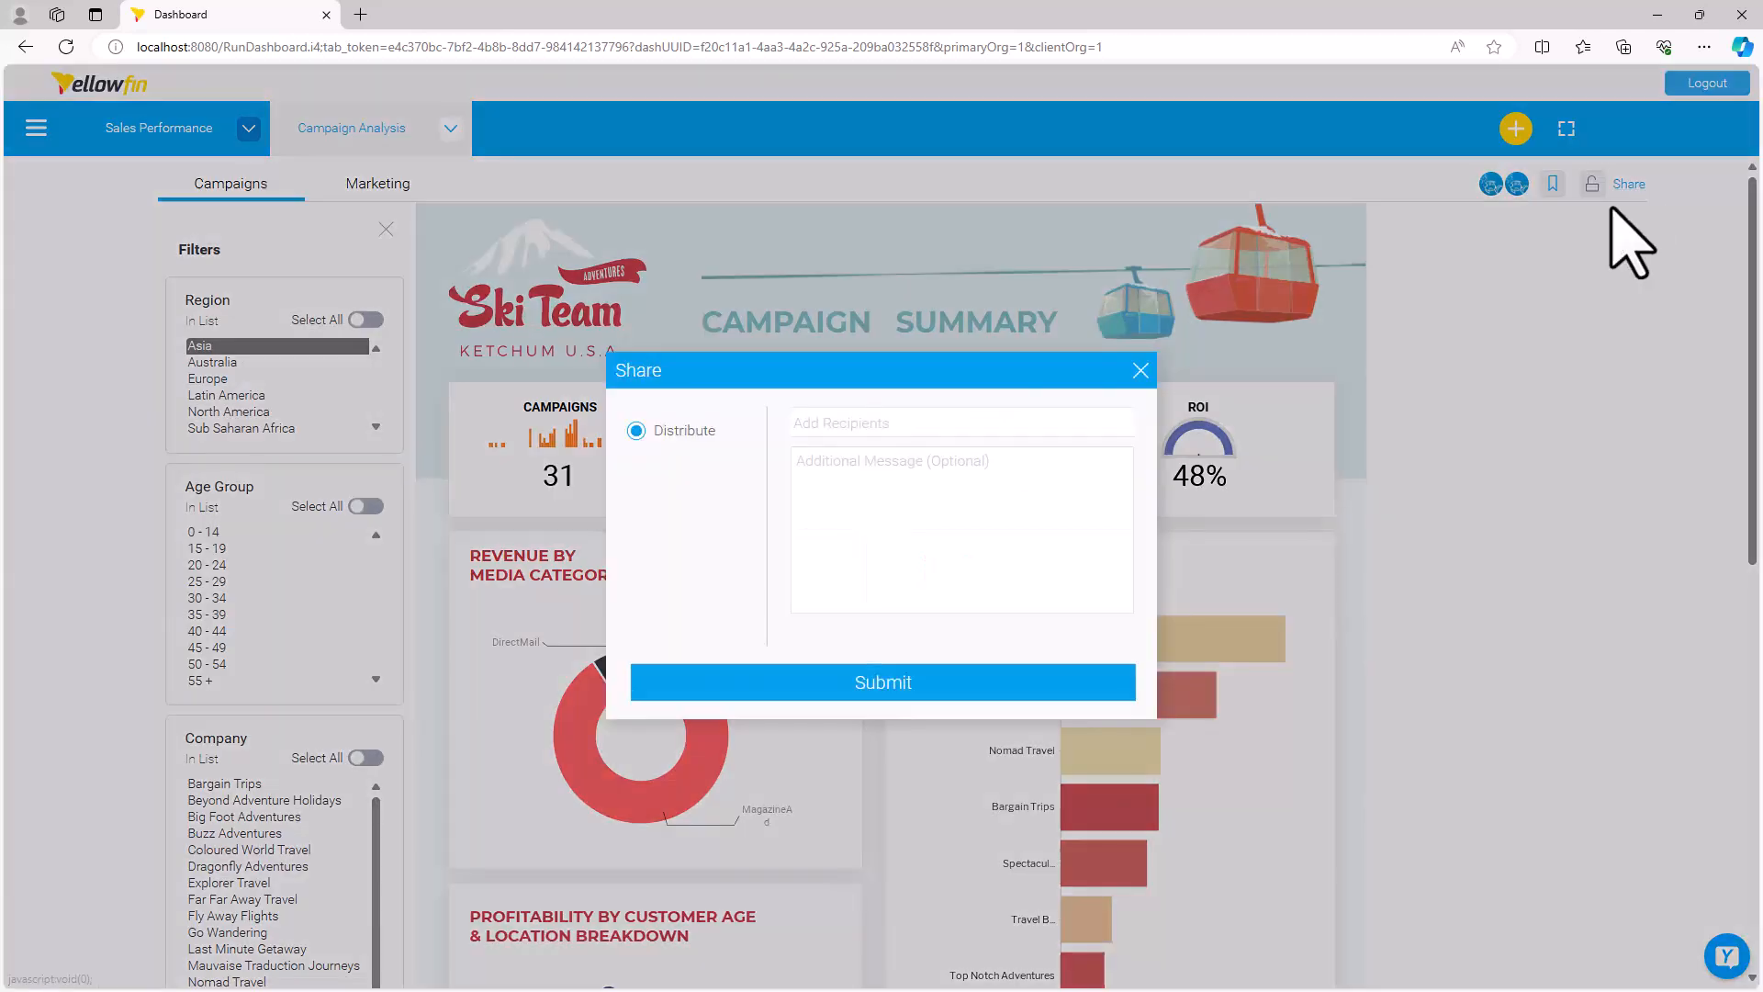
click(1141, 370)
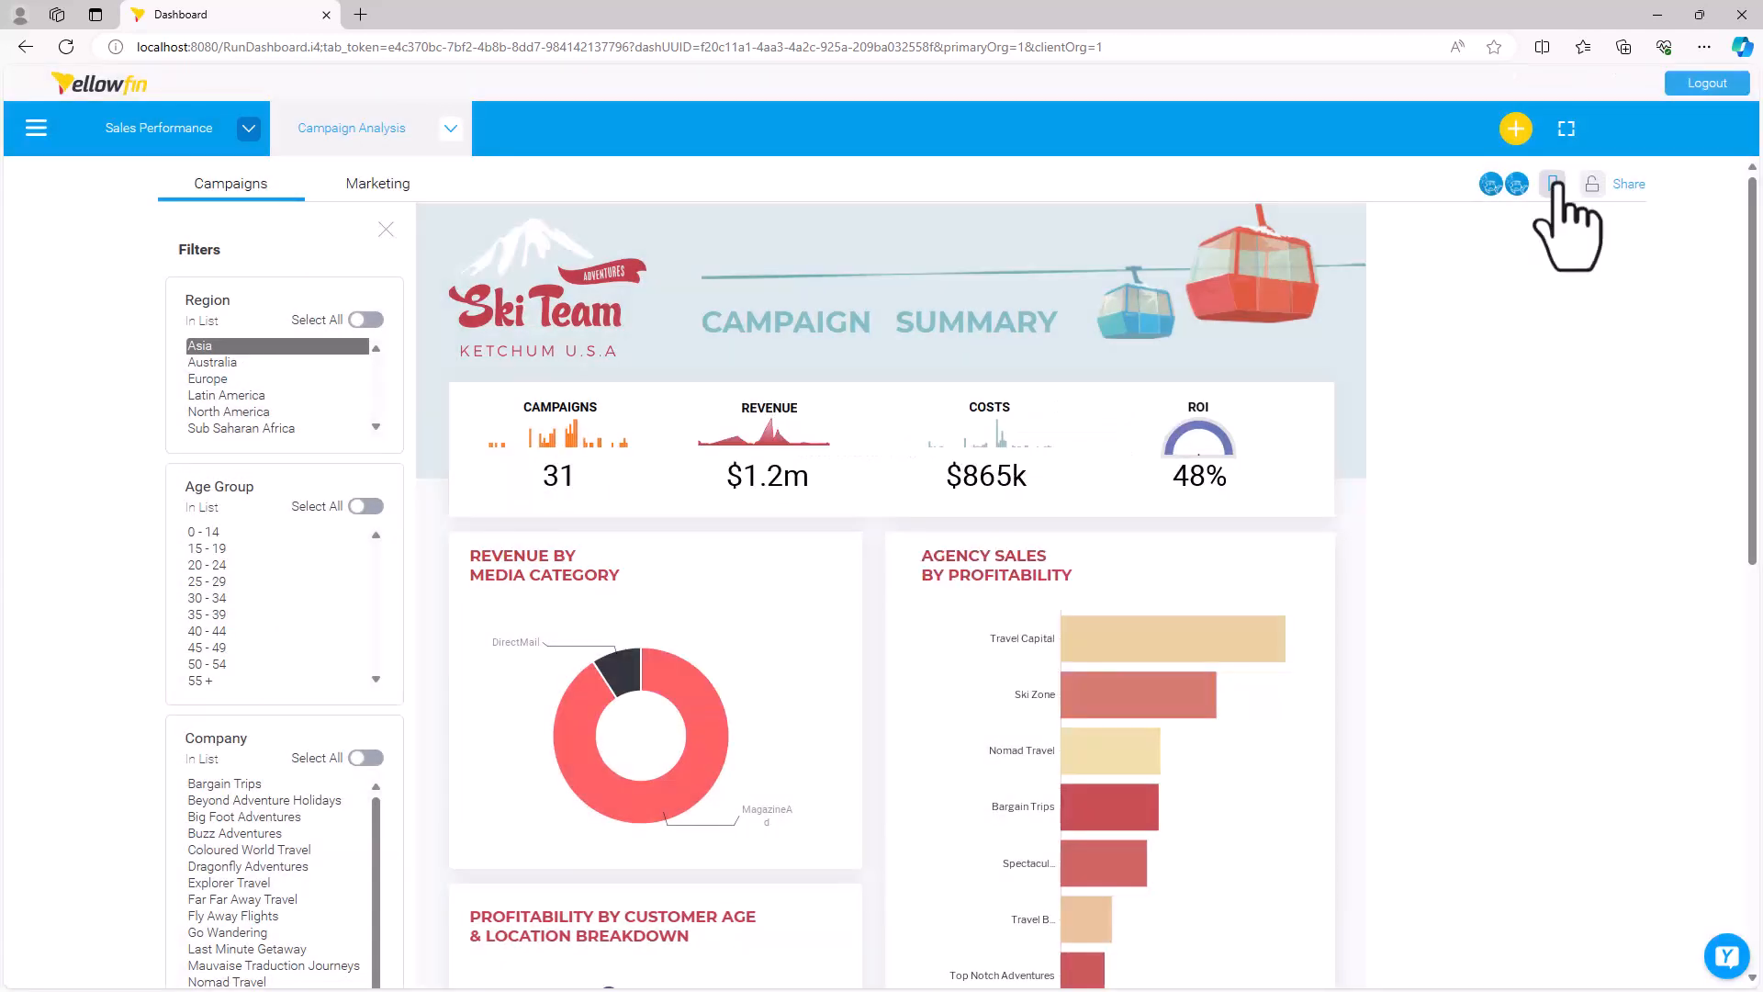
click(1553, 184)
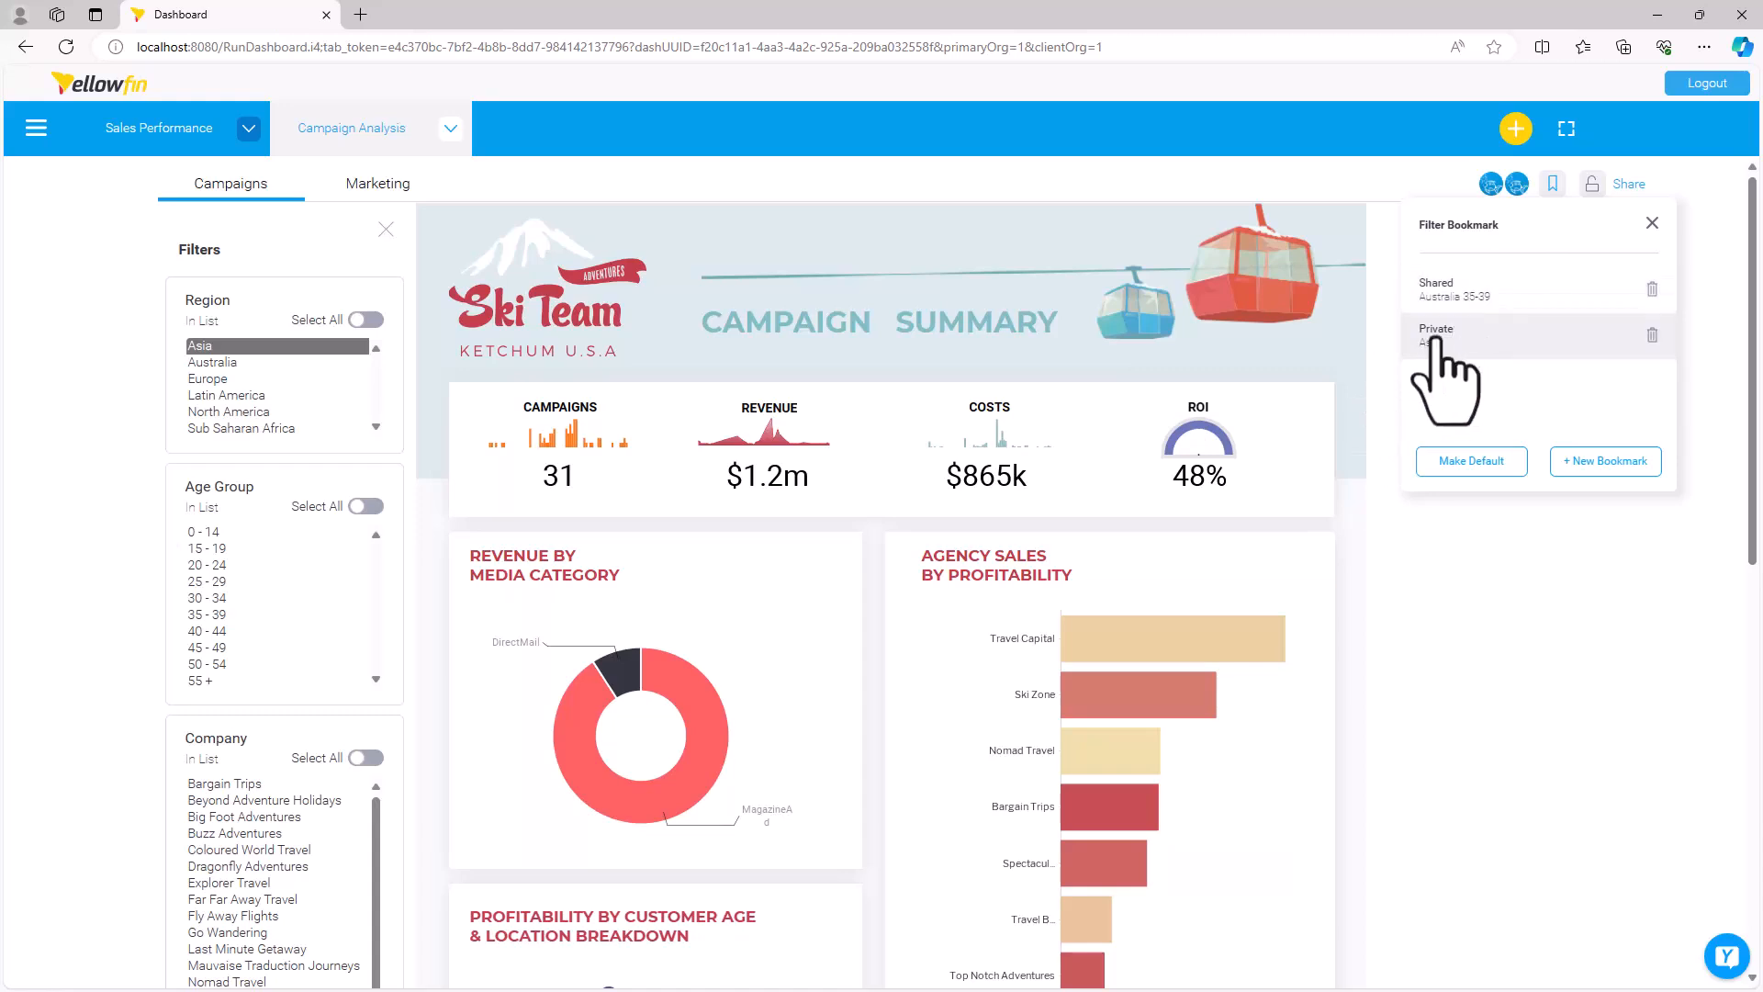
Log out, sign in with the test user's saved username and password, and continue past the licence notice.
click(1485, 595)
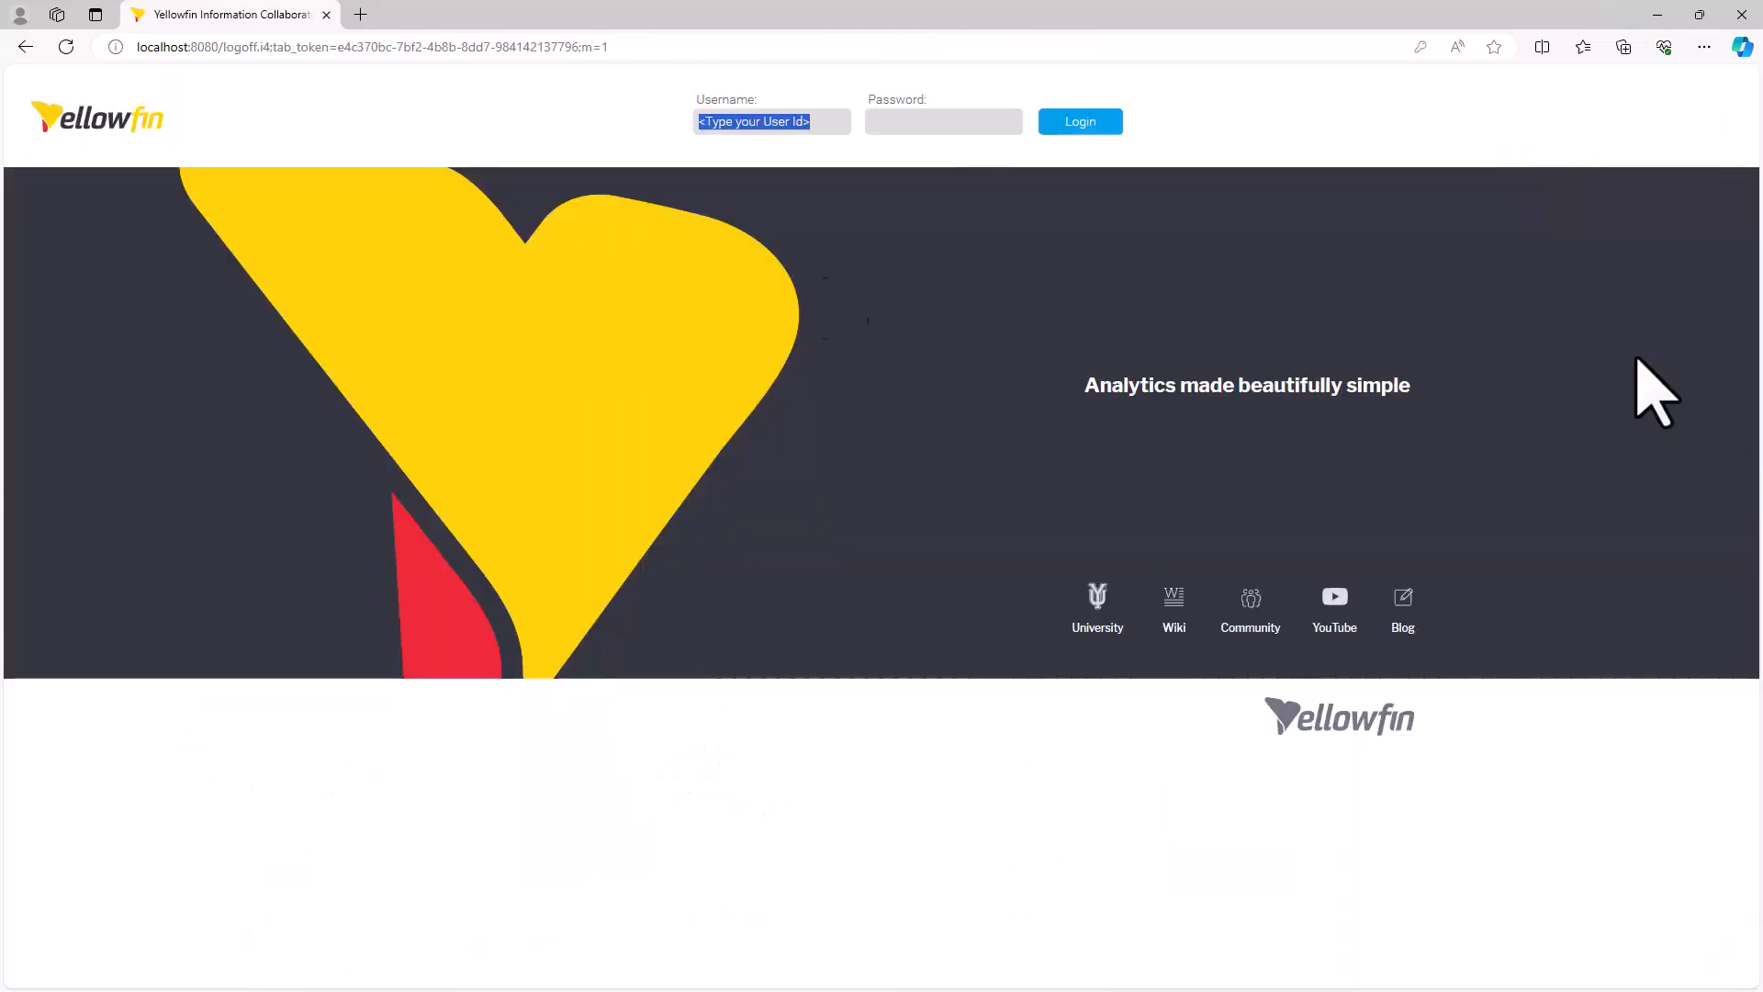
click(842, 125)
click(812, 217)
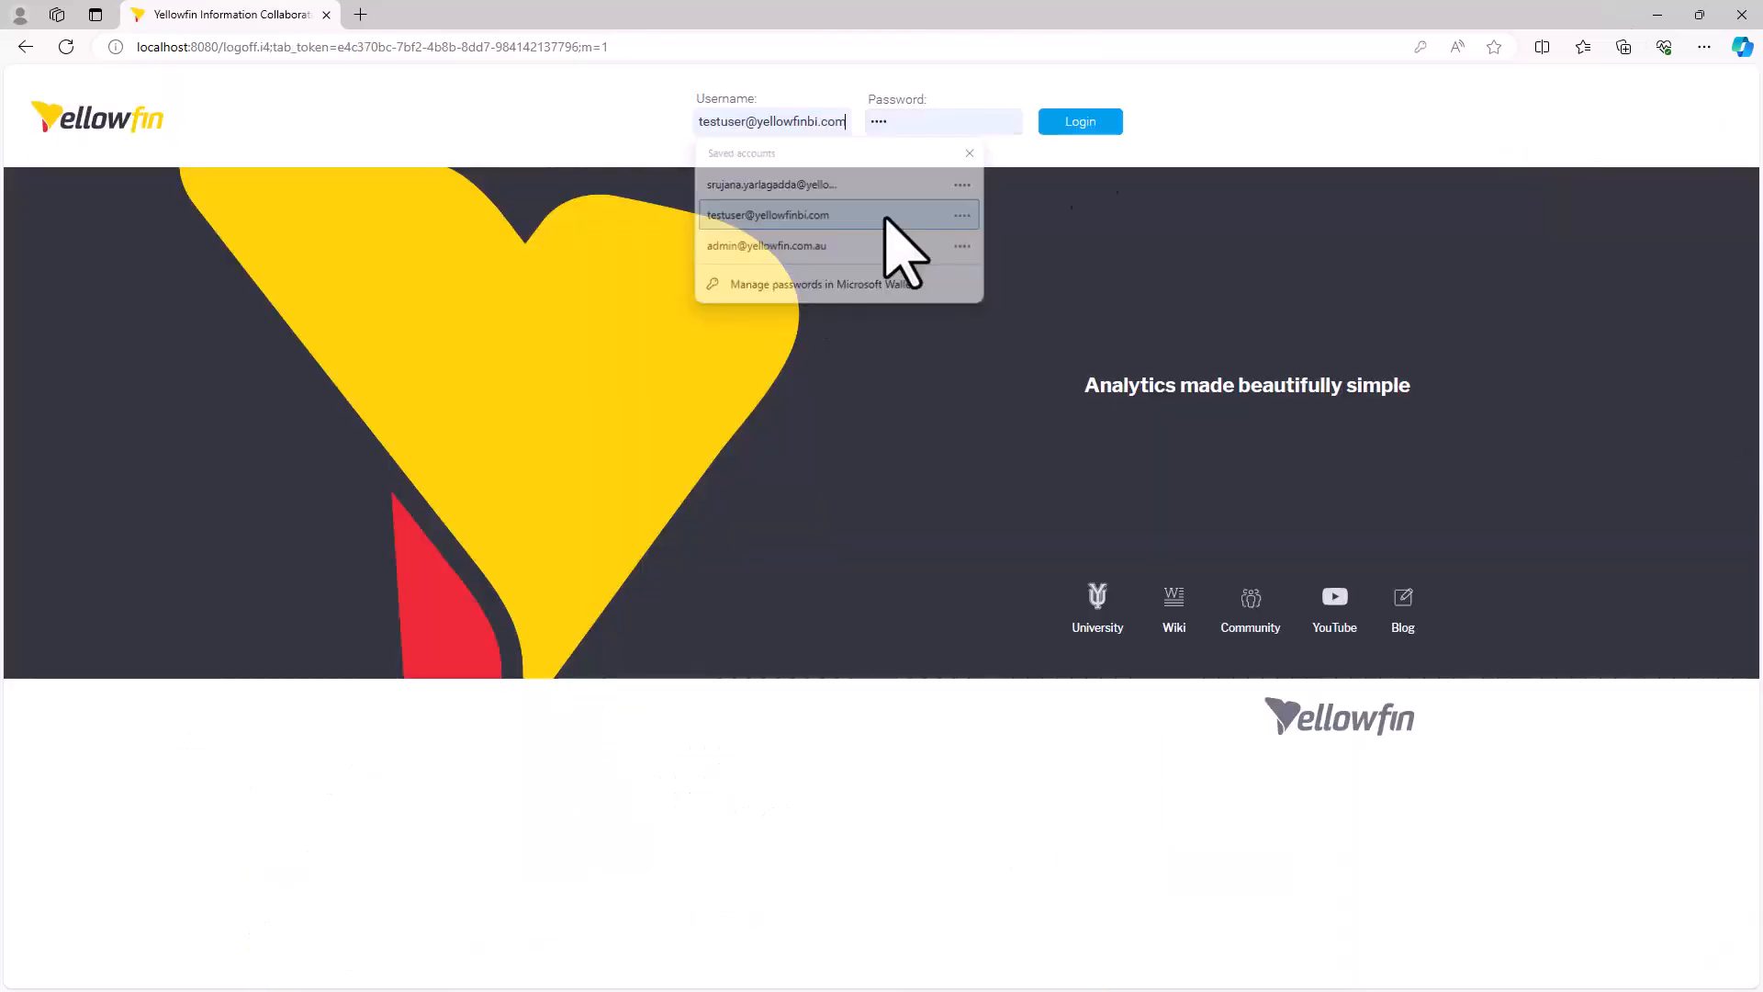
click(1080, 121)
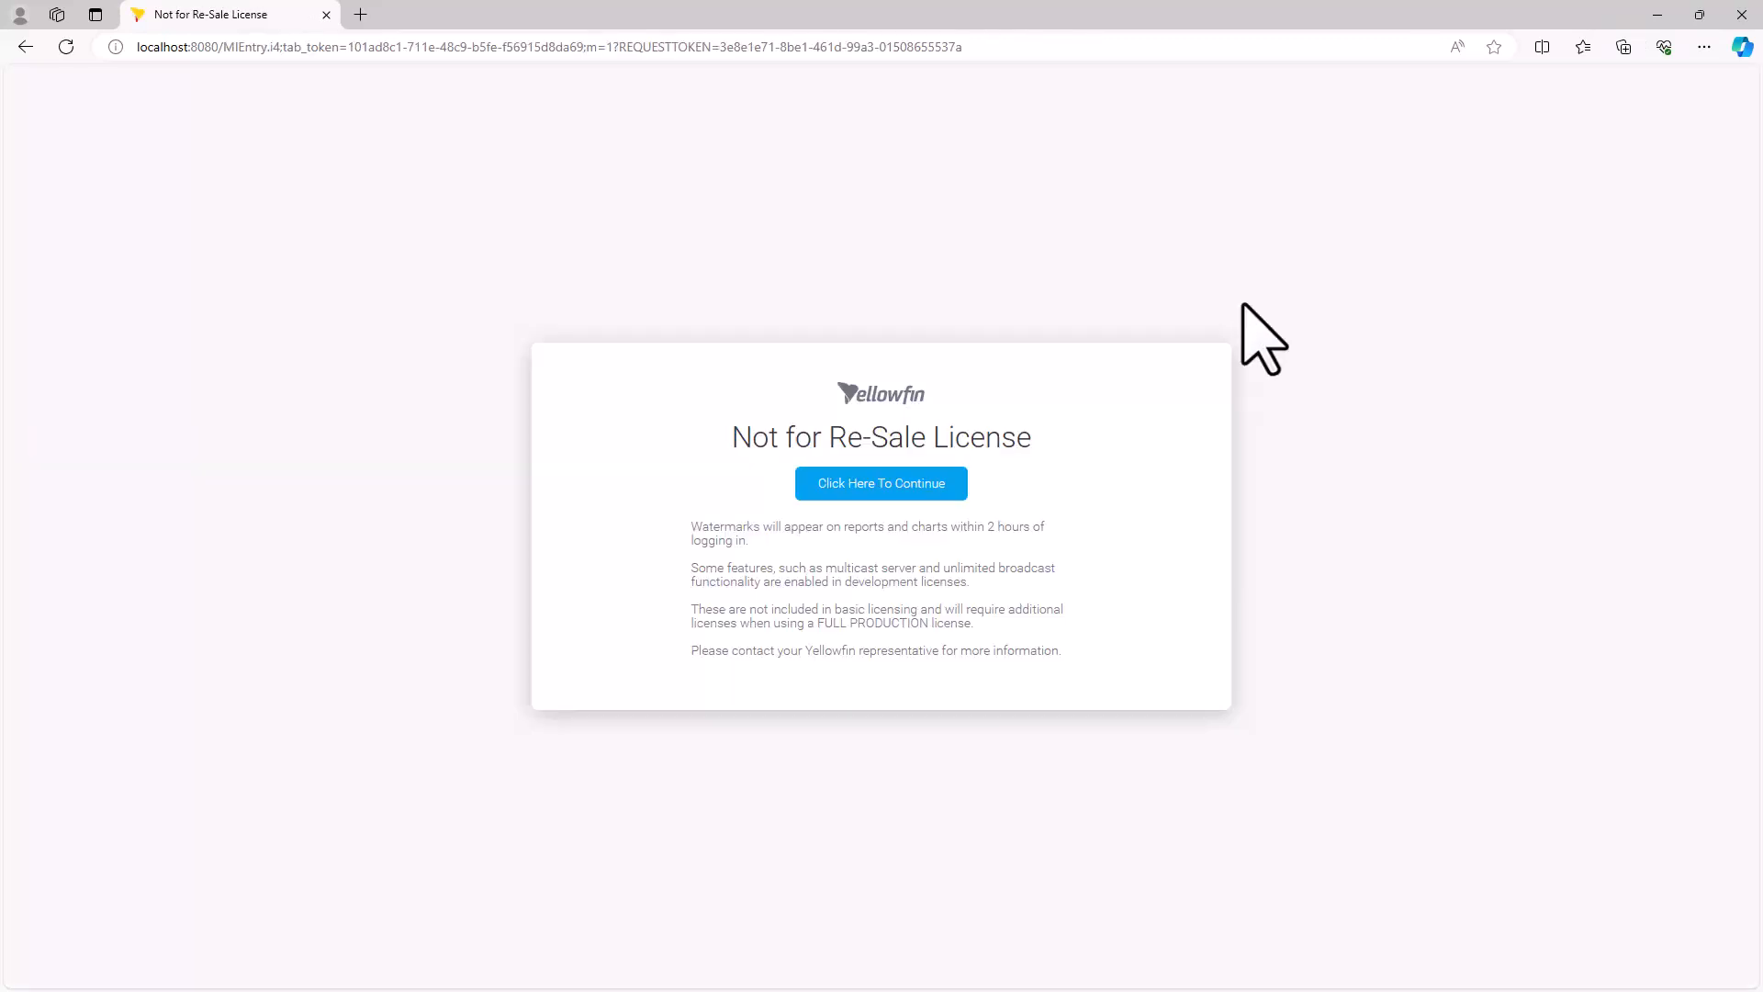
click(923, 486)
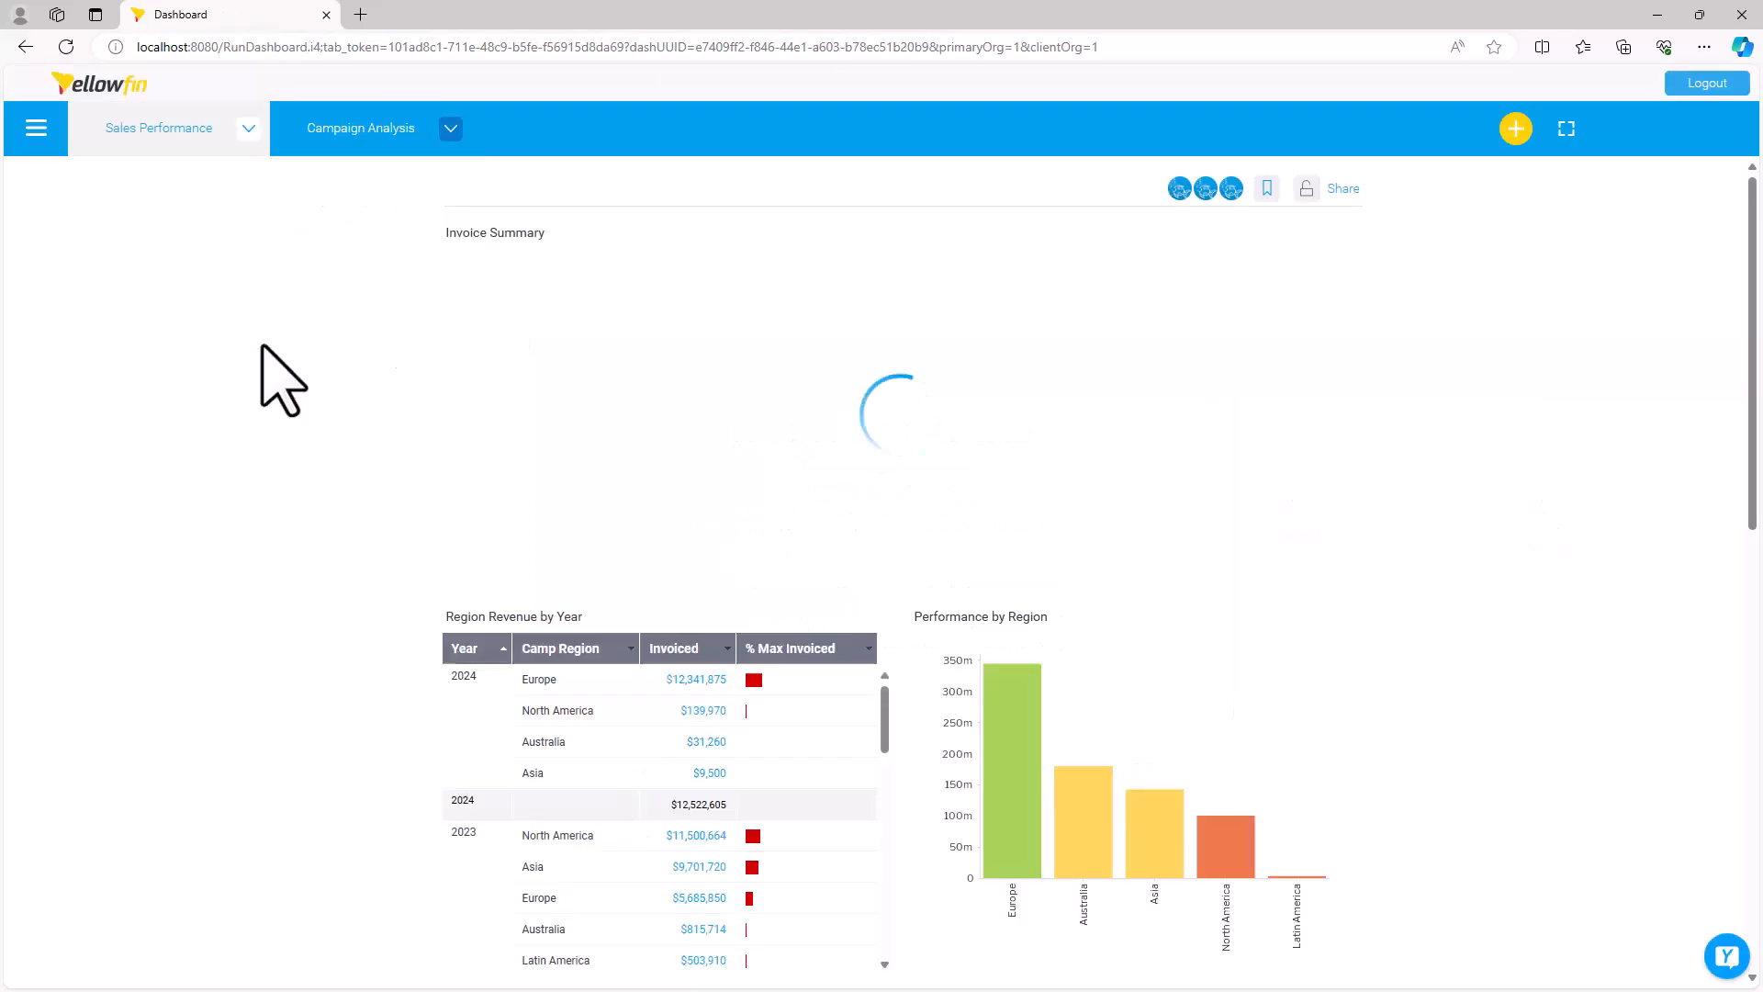
Open the Campaign Analysis dashboard and apply the Shared filter bookmark.
click(362, 133)
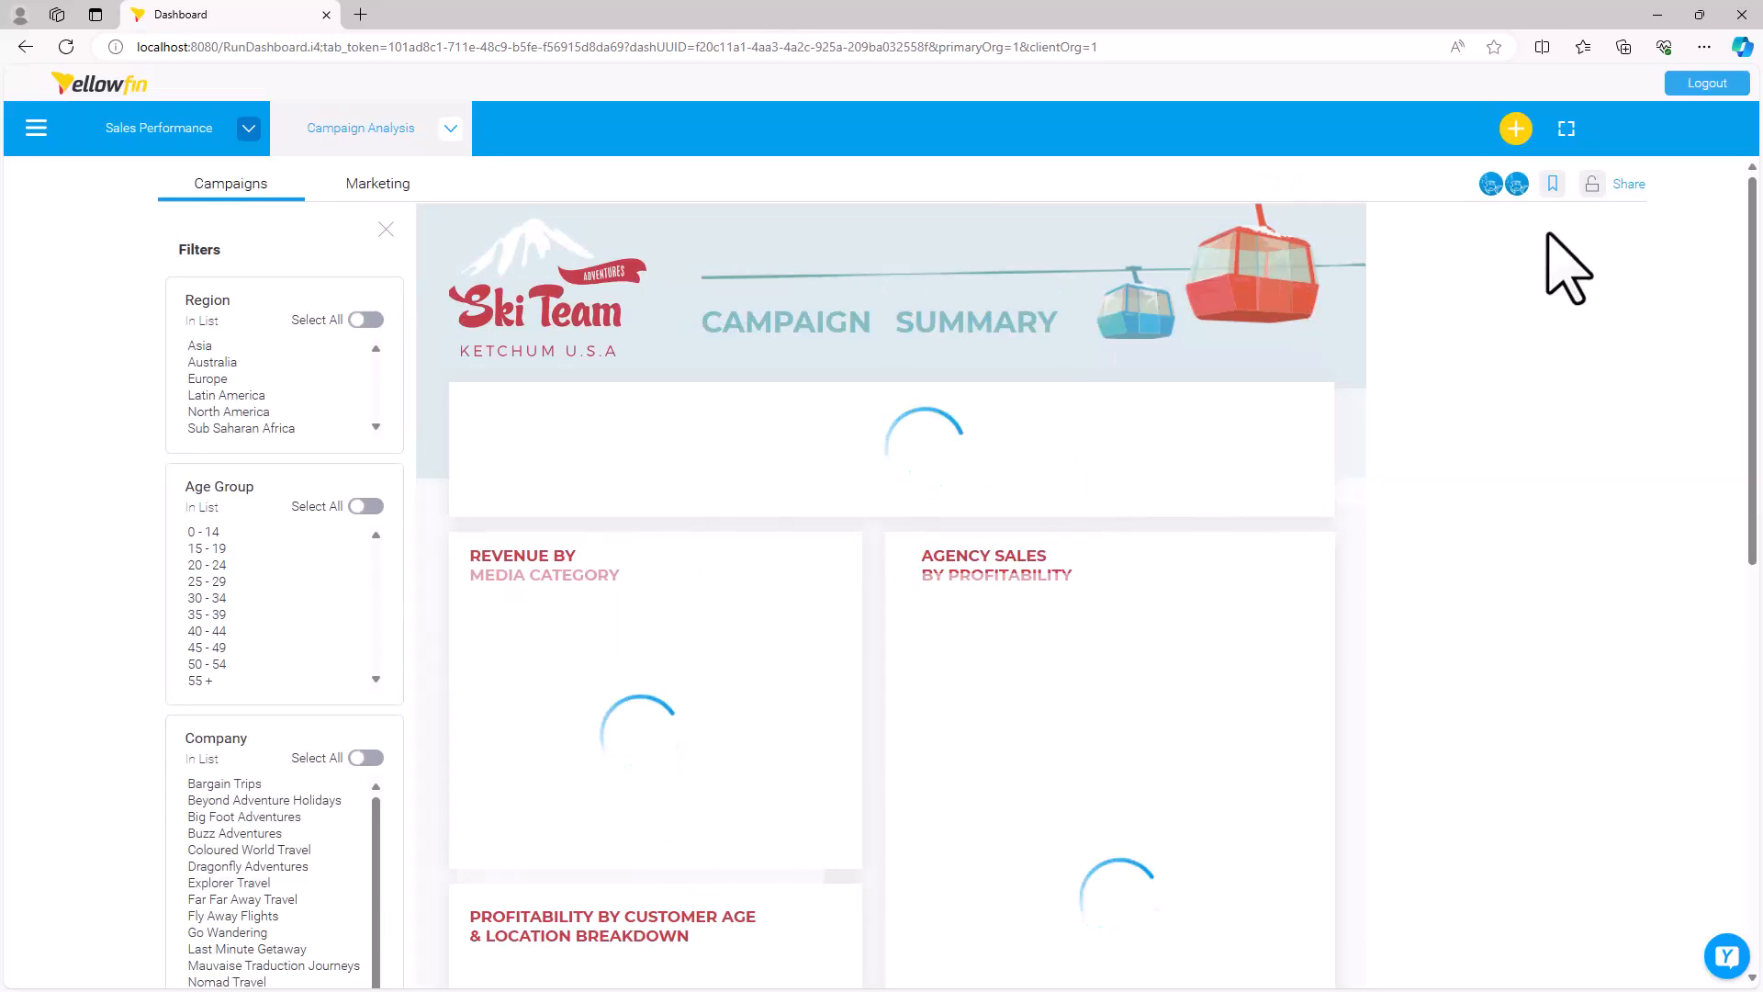
click(1552, 183)
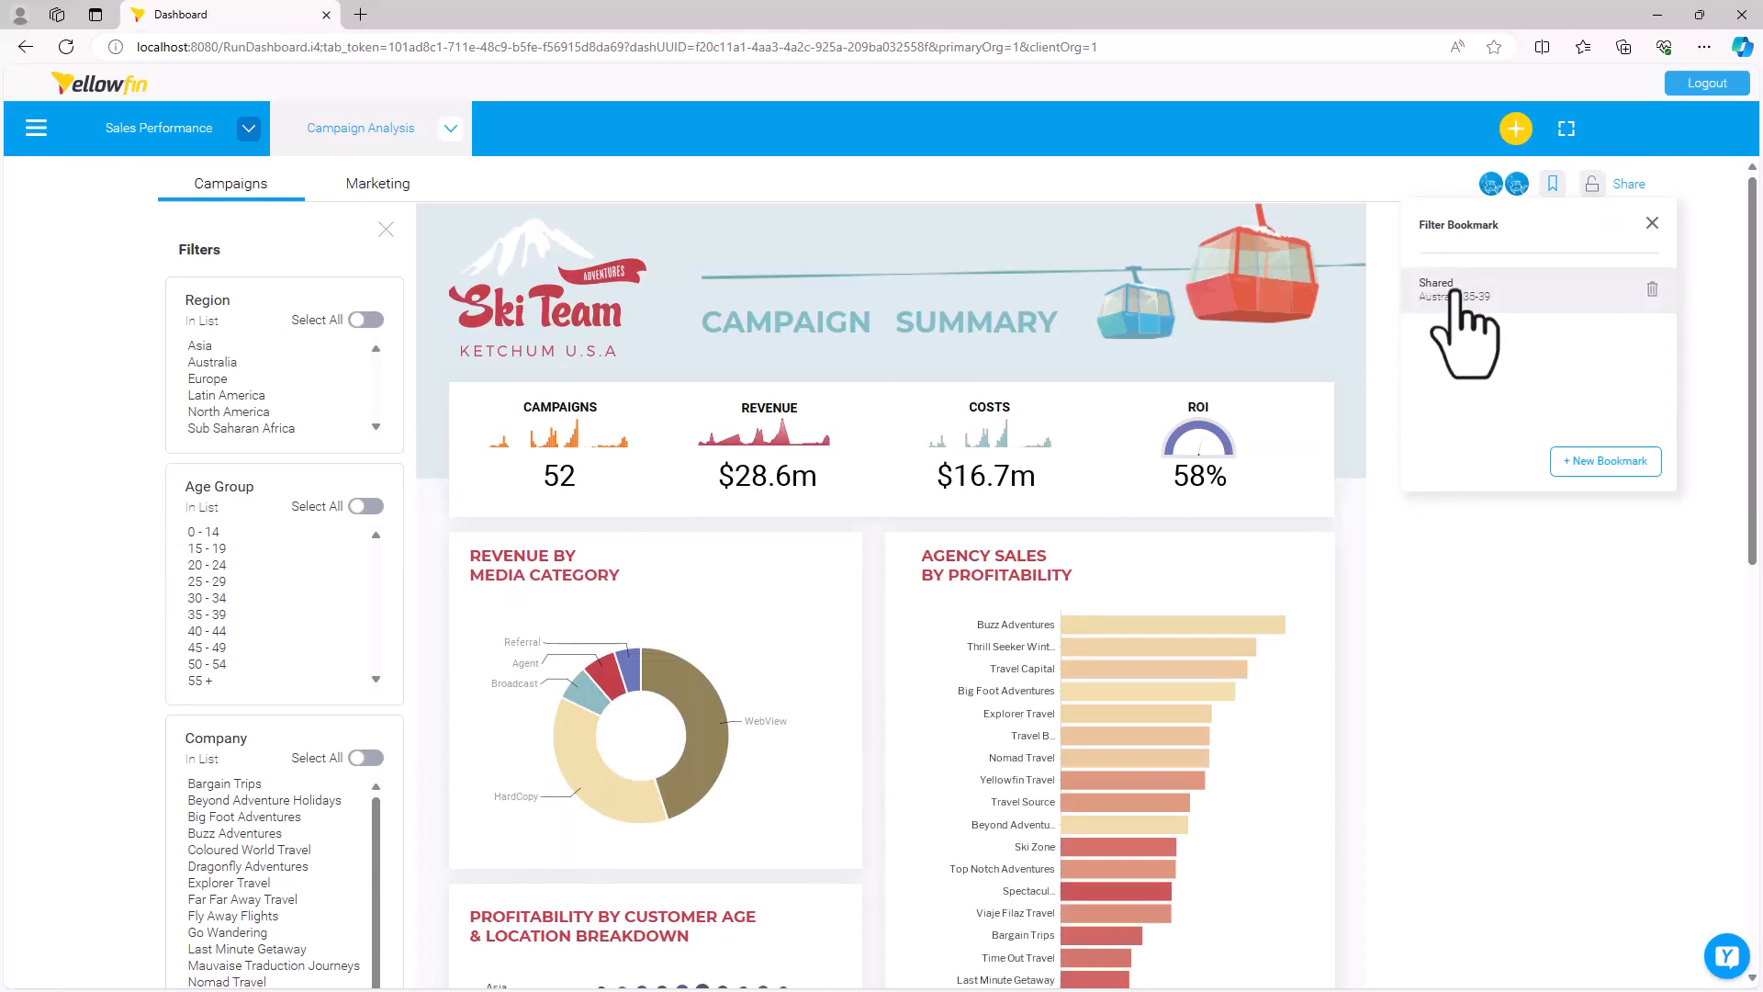
click(1455, 305)
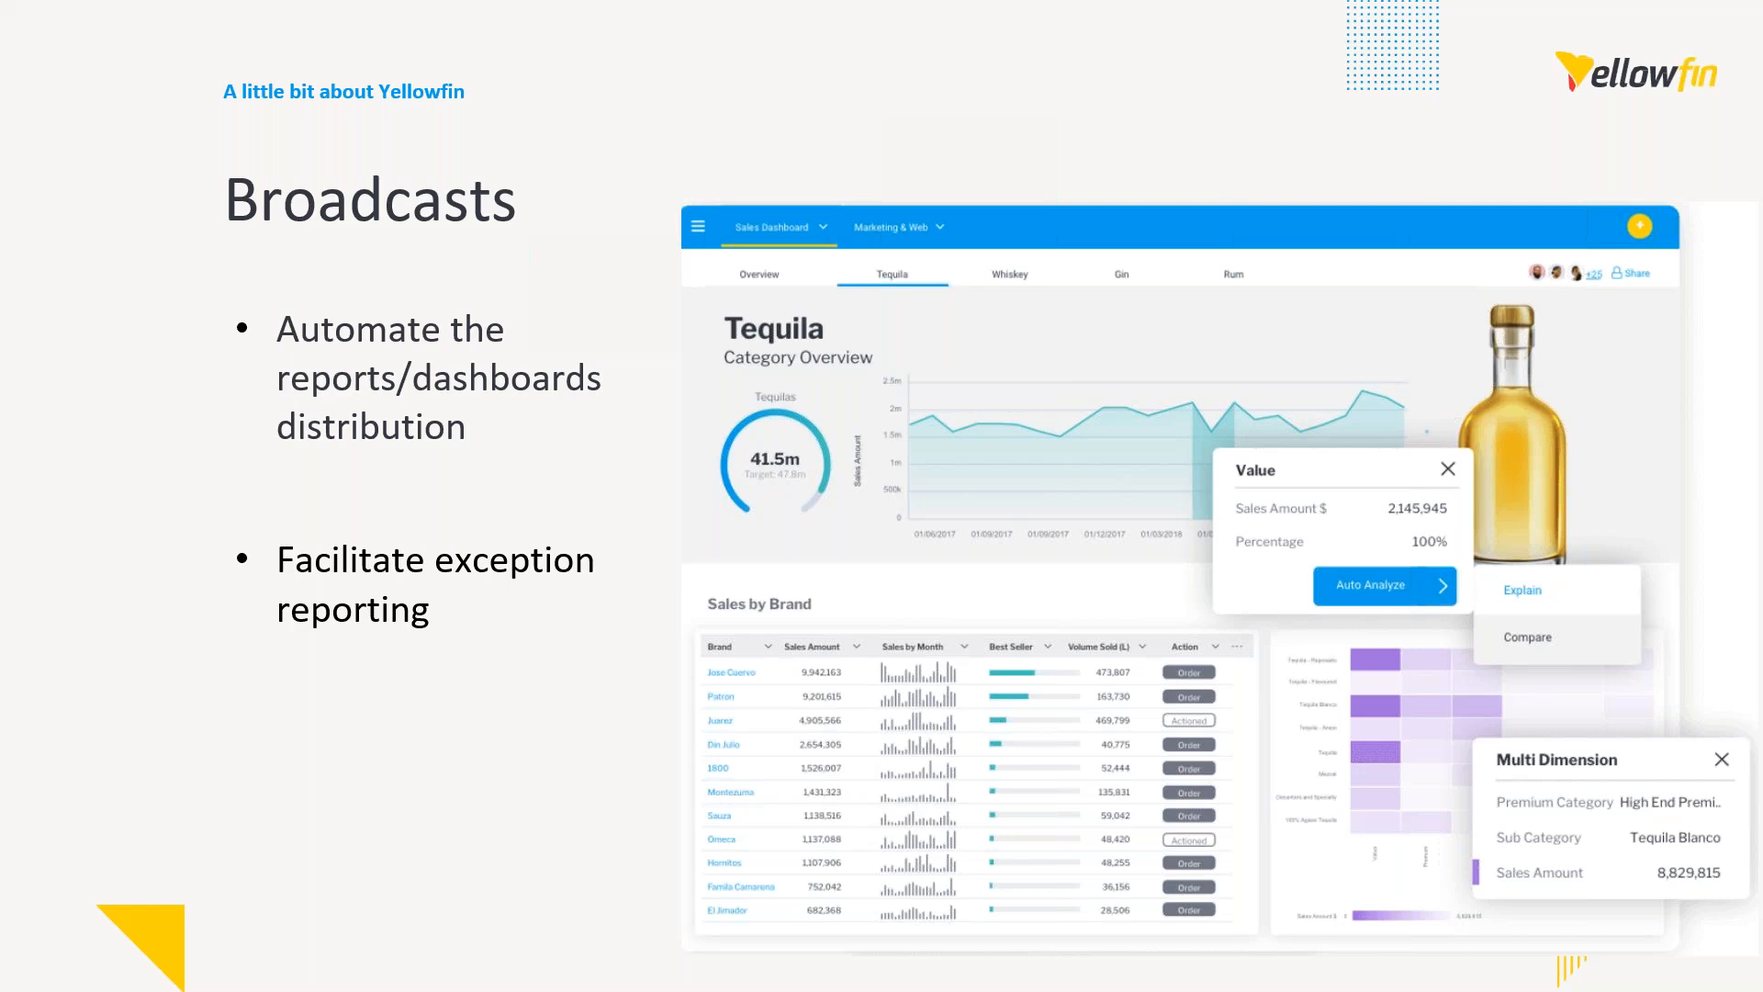
key(Right)
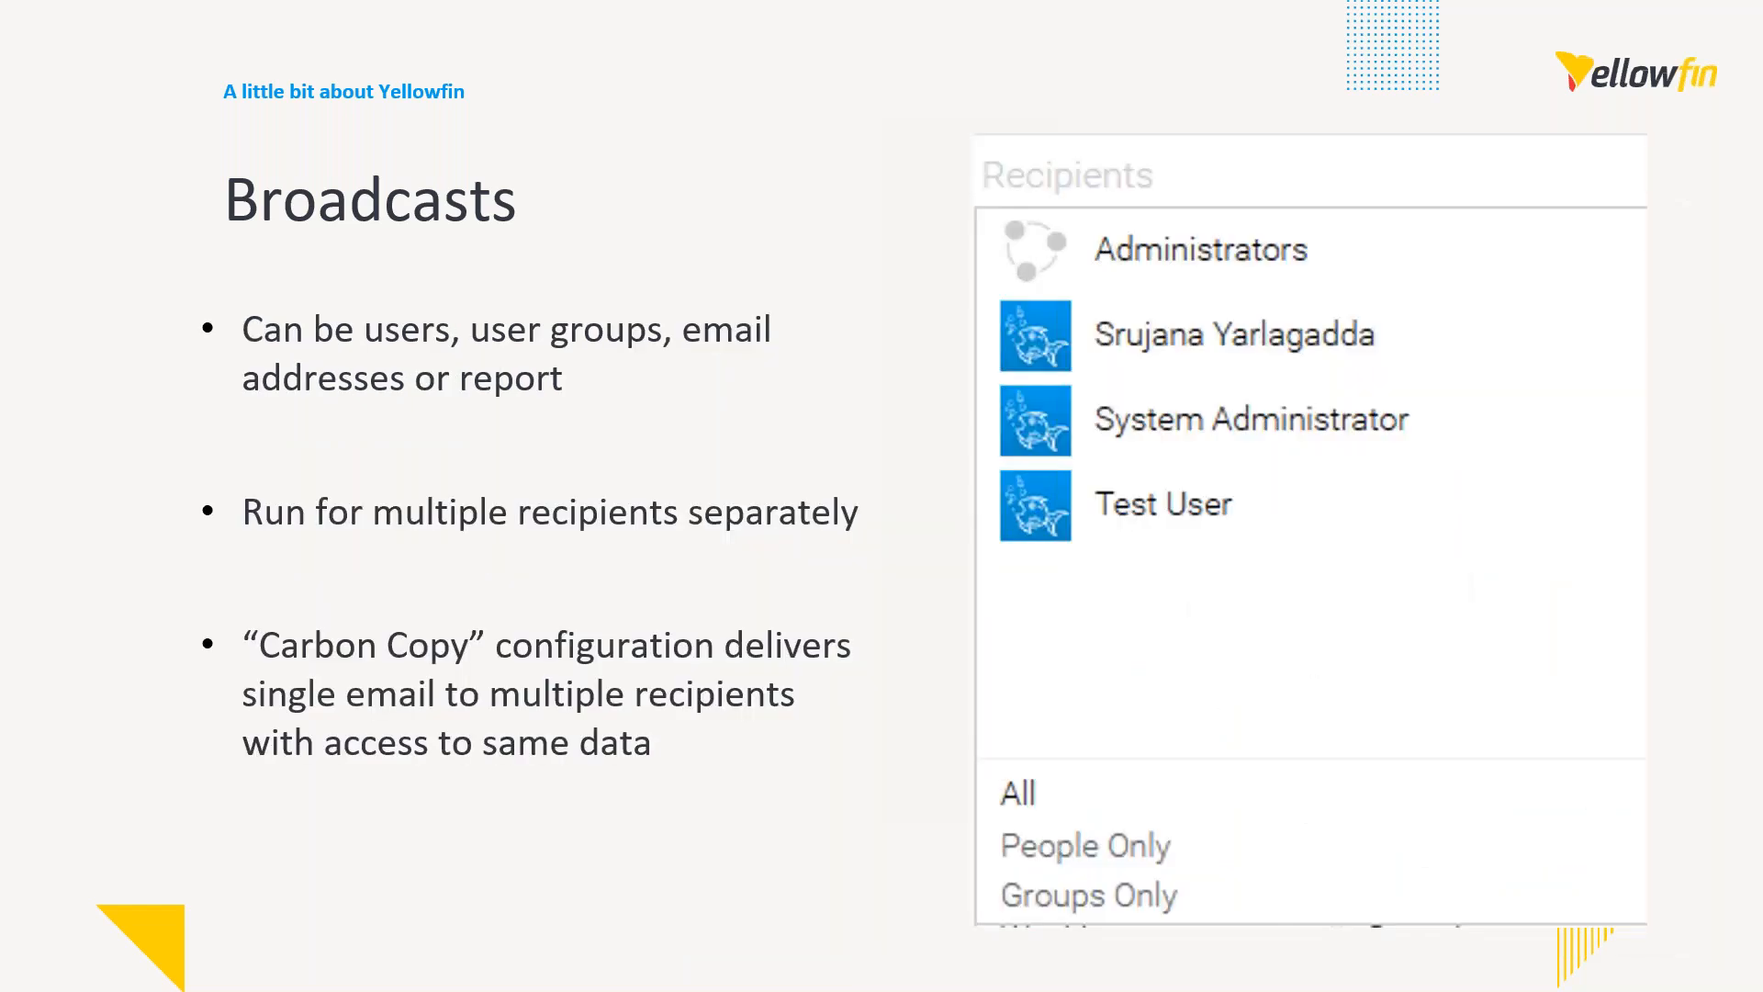
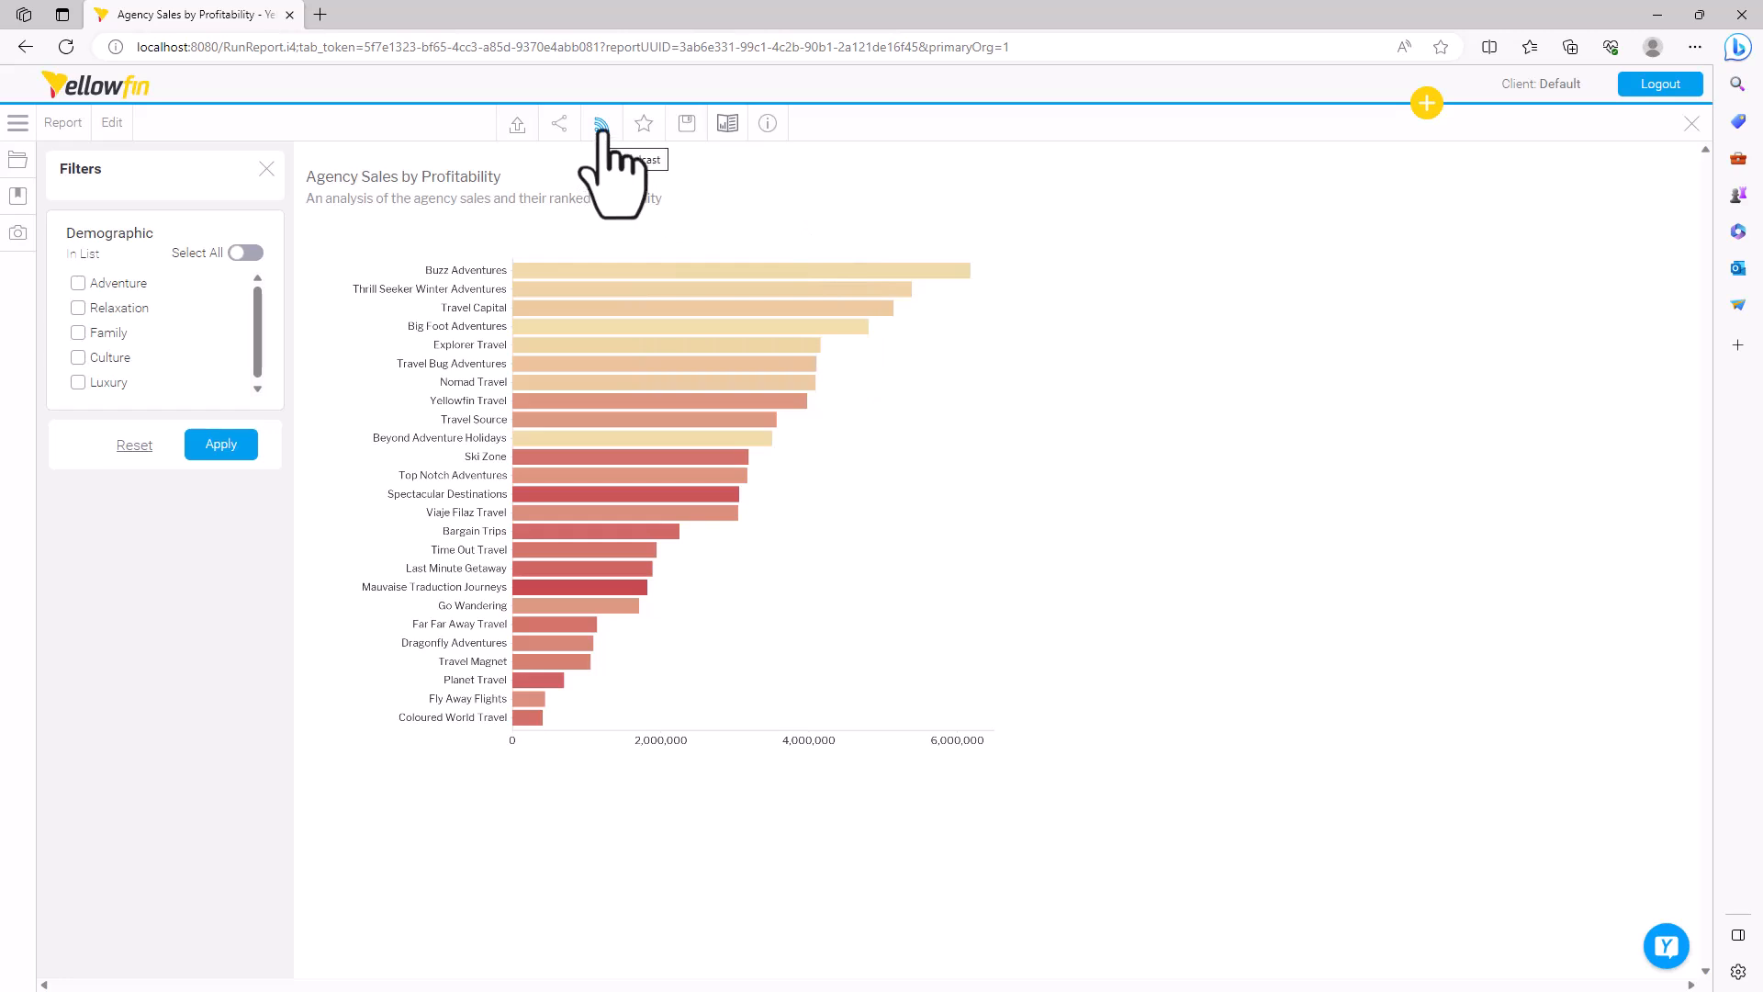
Start a new broadcast of the Broadcast type for the Agency Sales by Profitability report.
click(602, 126)
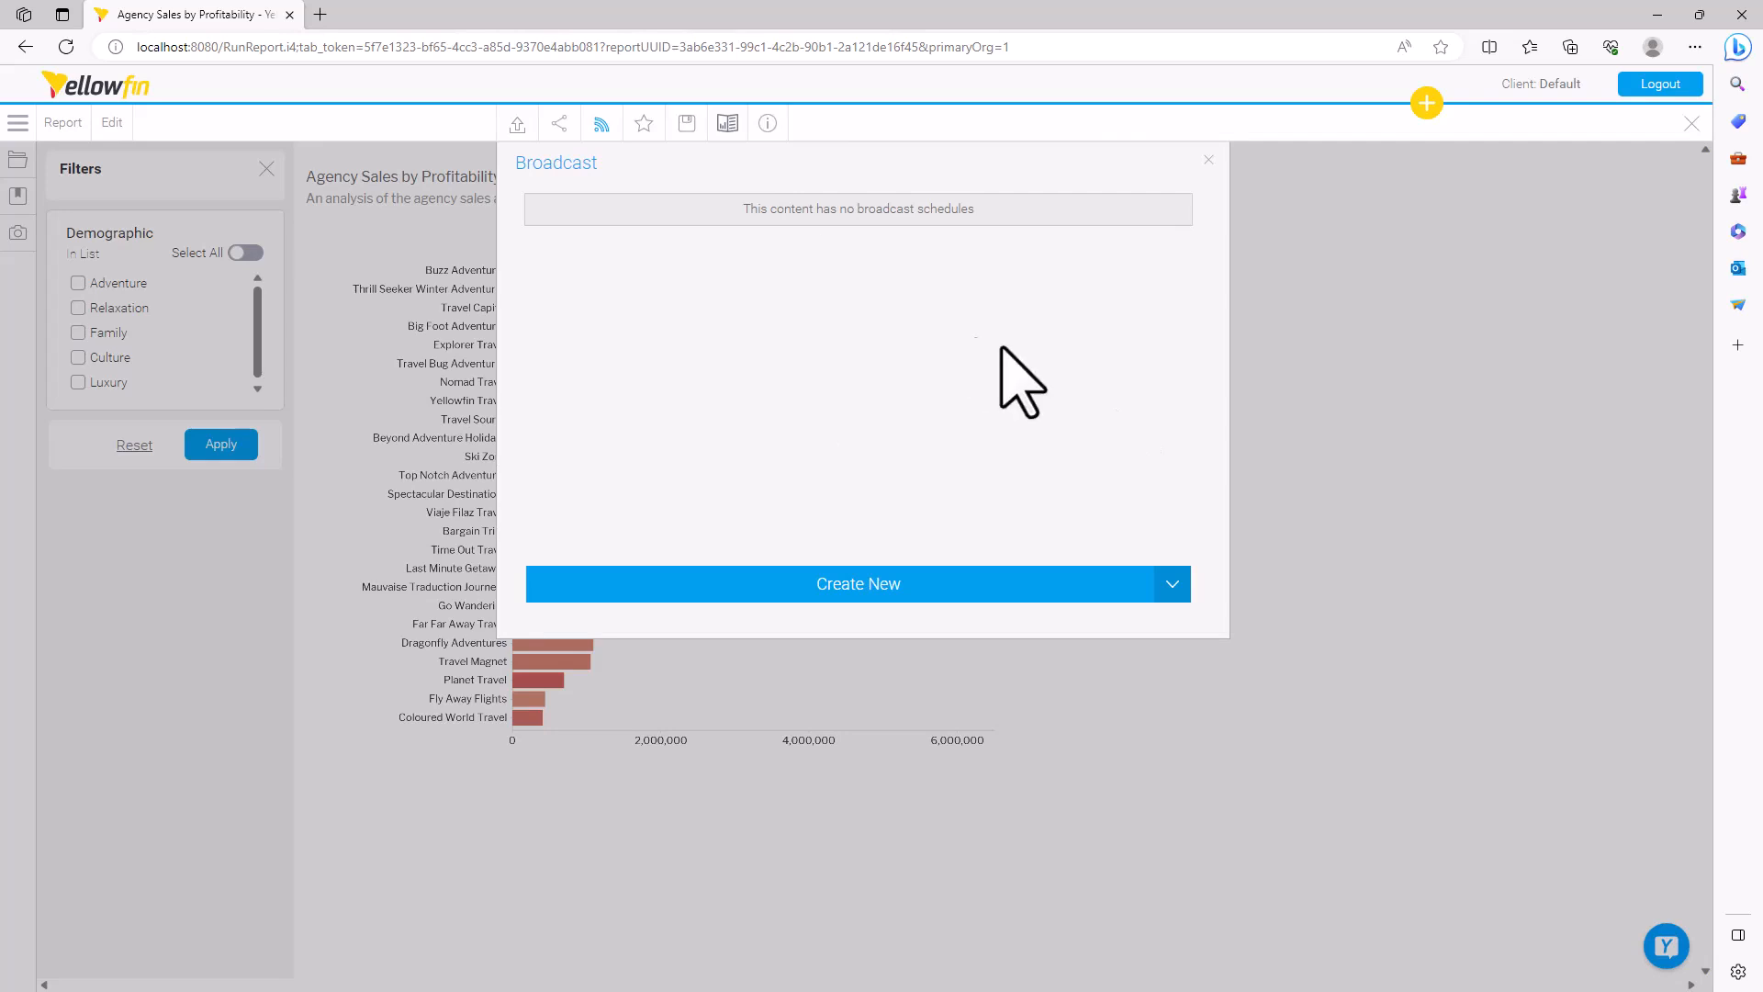
click(1174, 586)
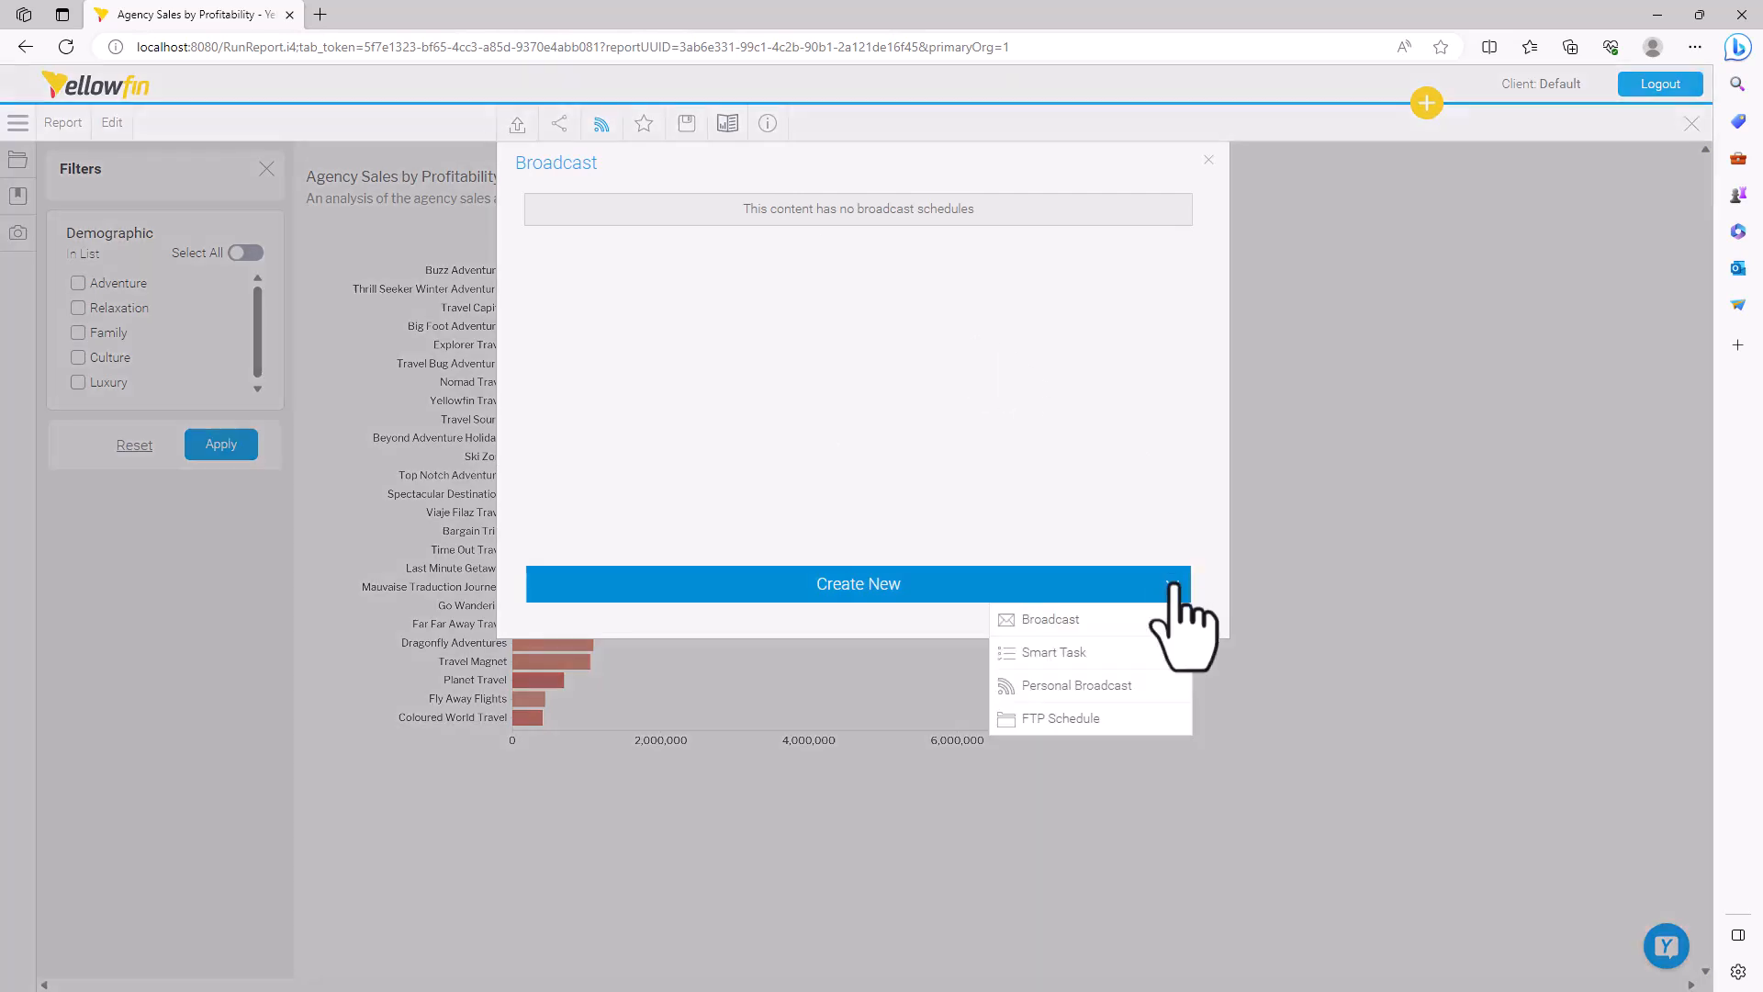
click(1065, 621)
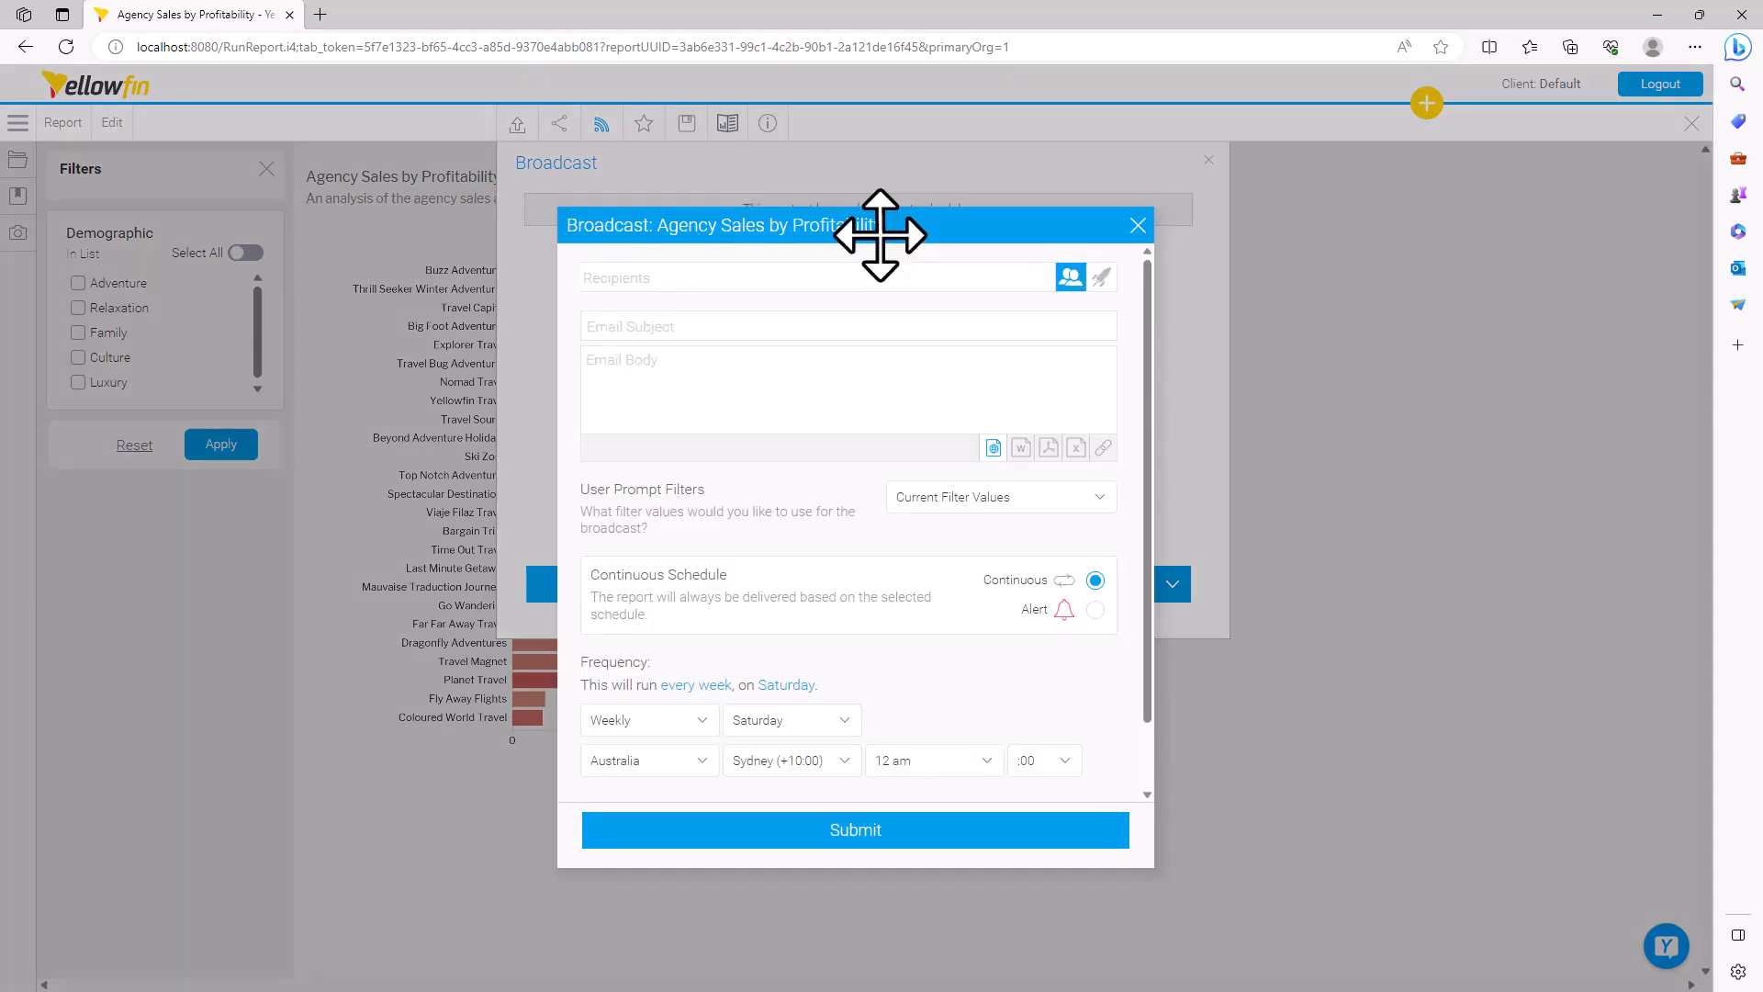
Examine the broadcast's recipient choices and user prompt filter options, keeping Current Filter Values.
click(794, 368)
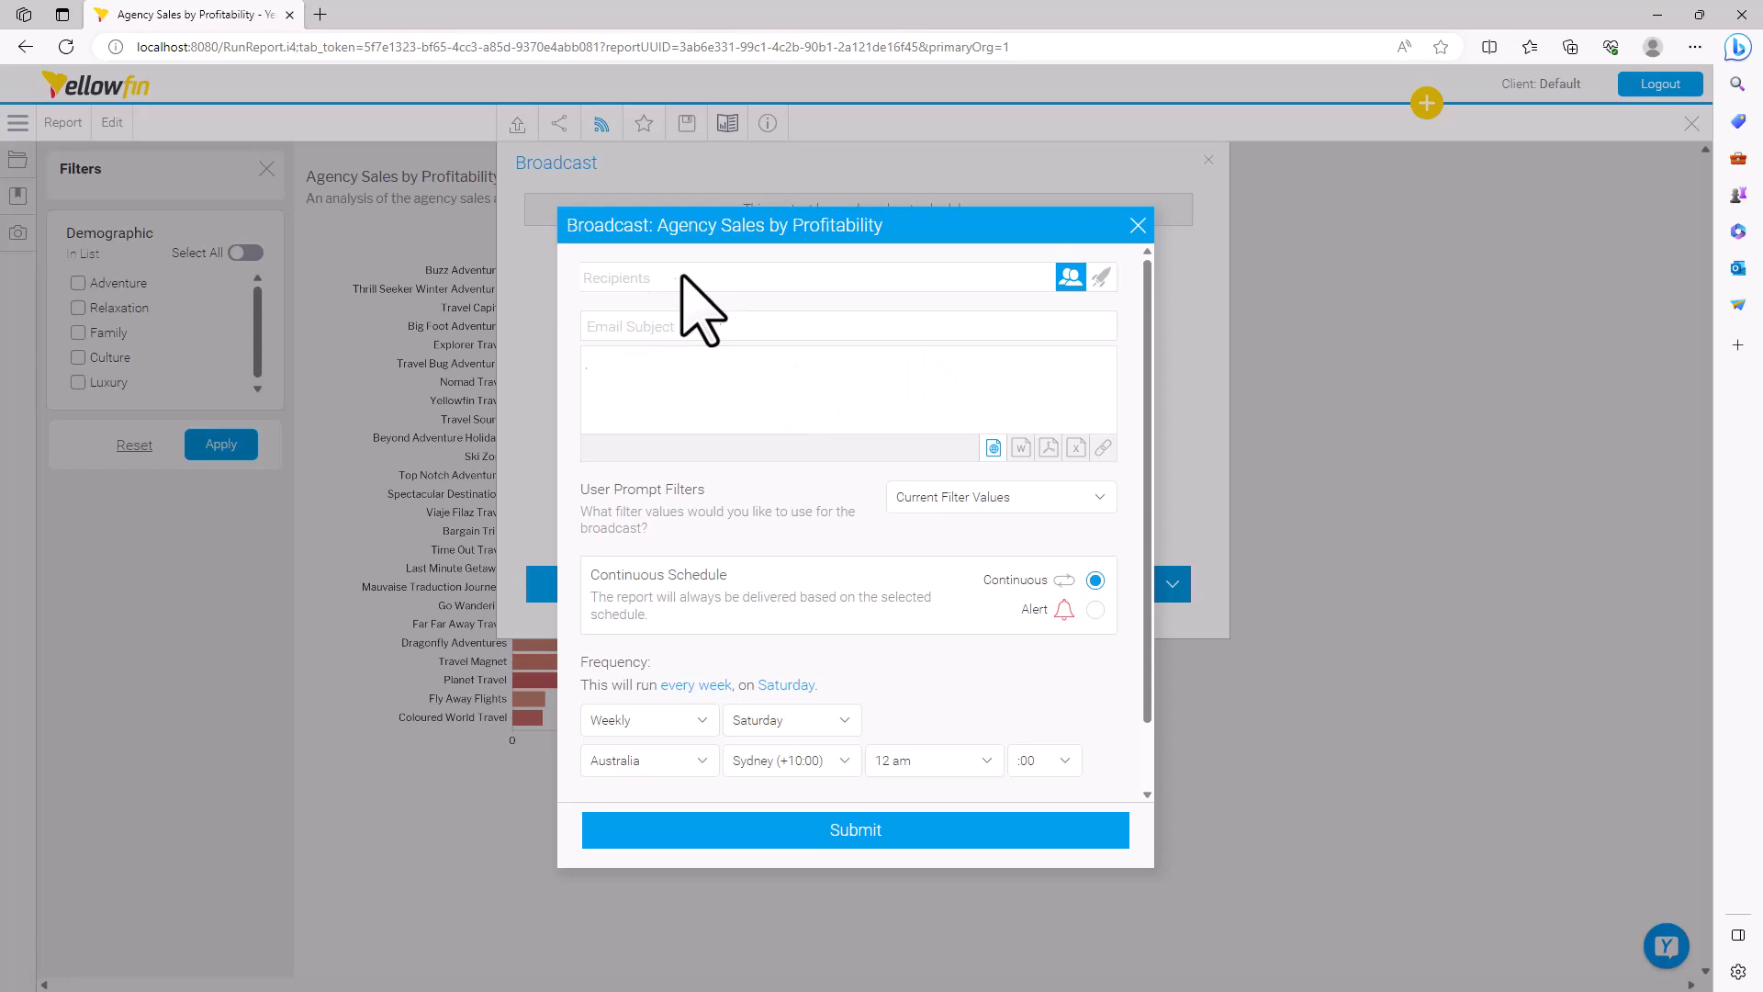
click(642, 279)
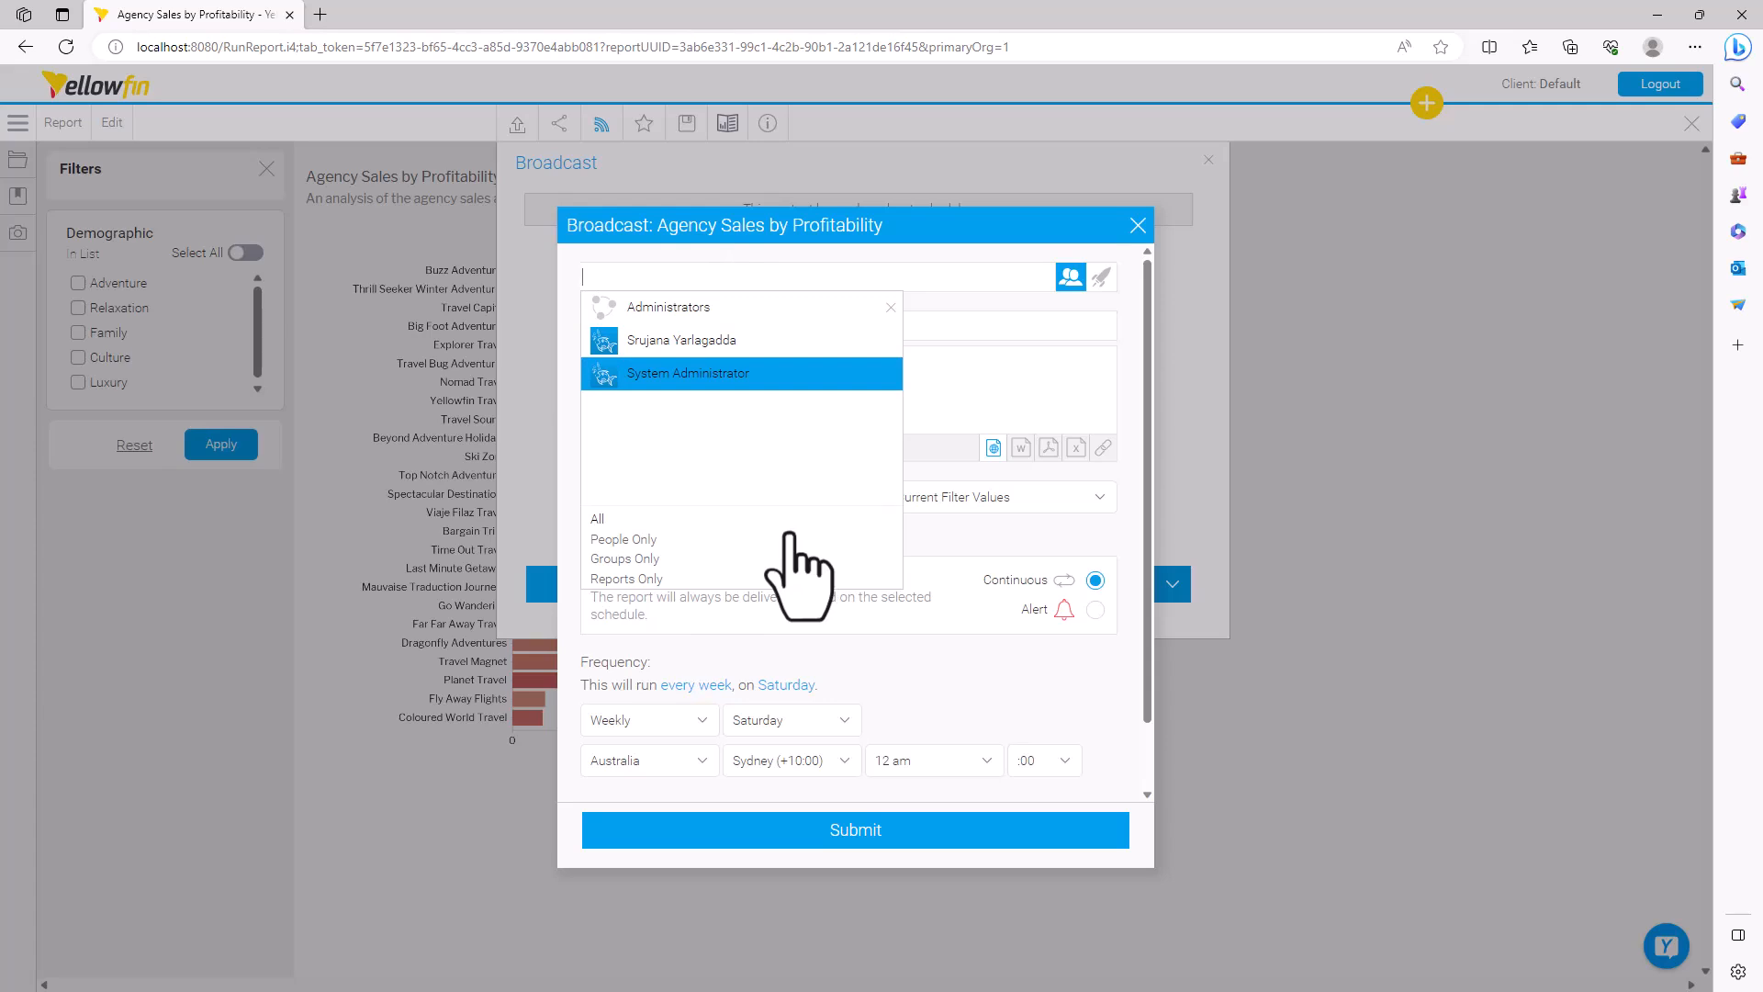
click(1010, 358)
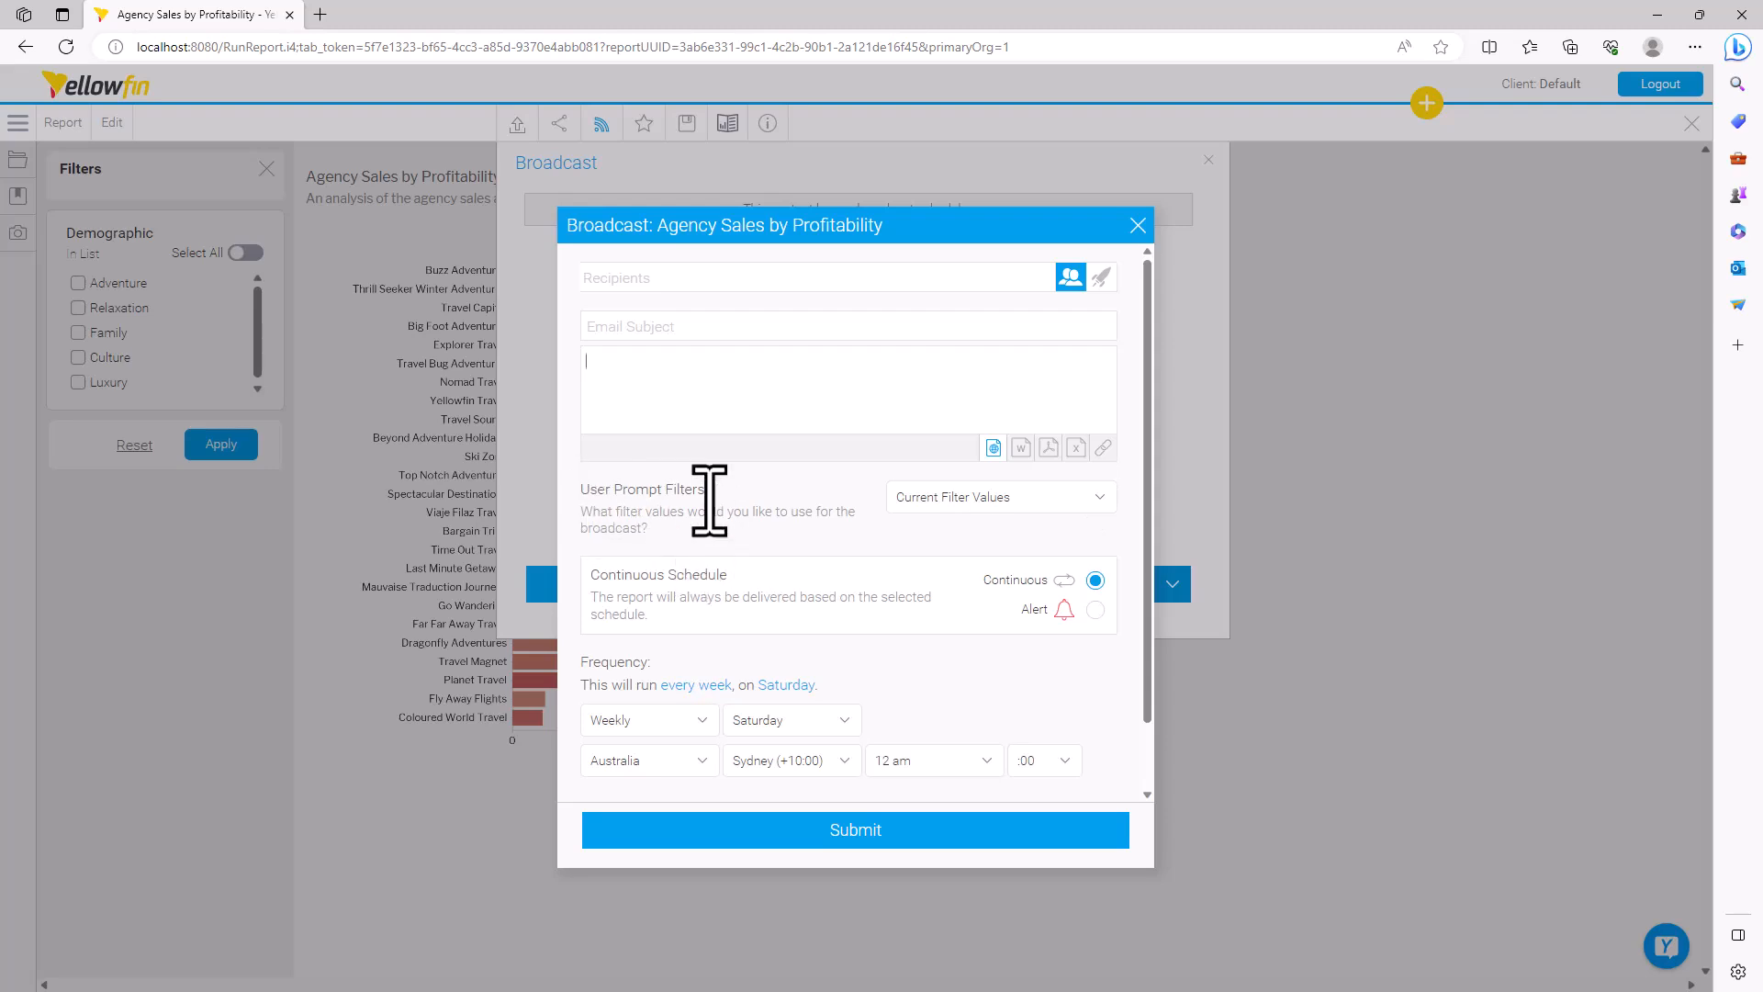
click(1022, 502)
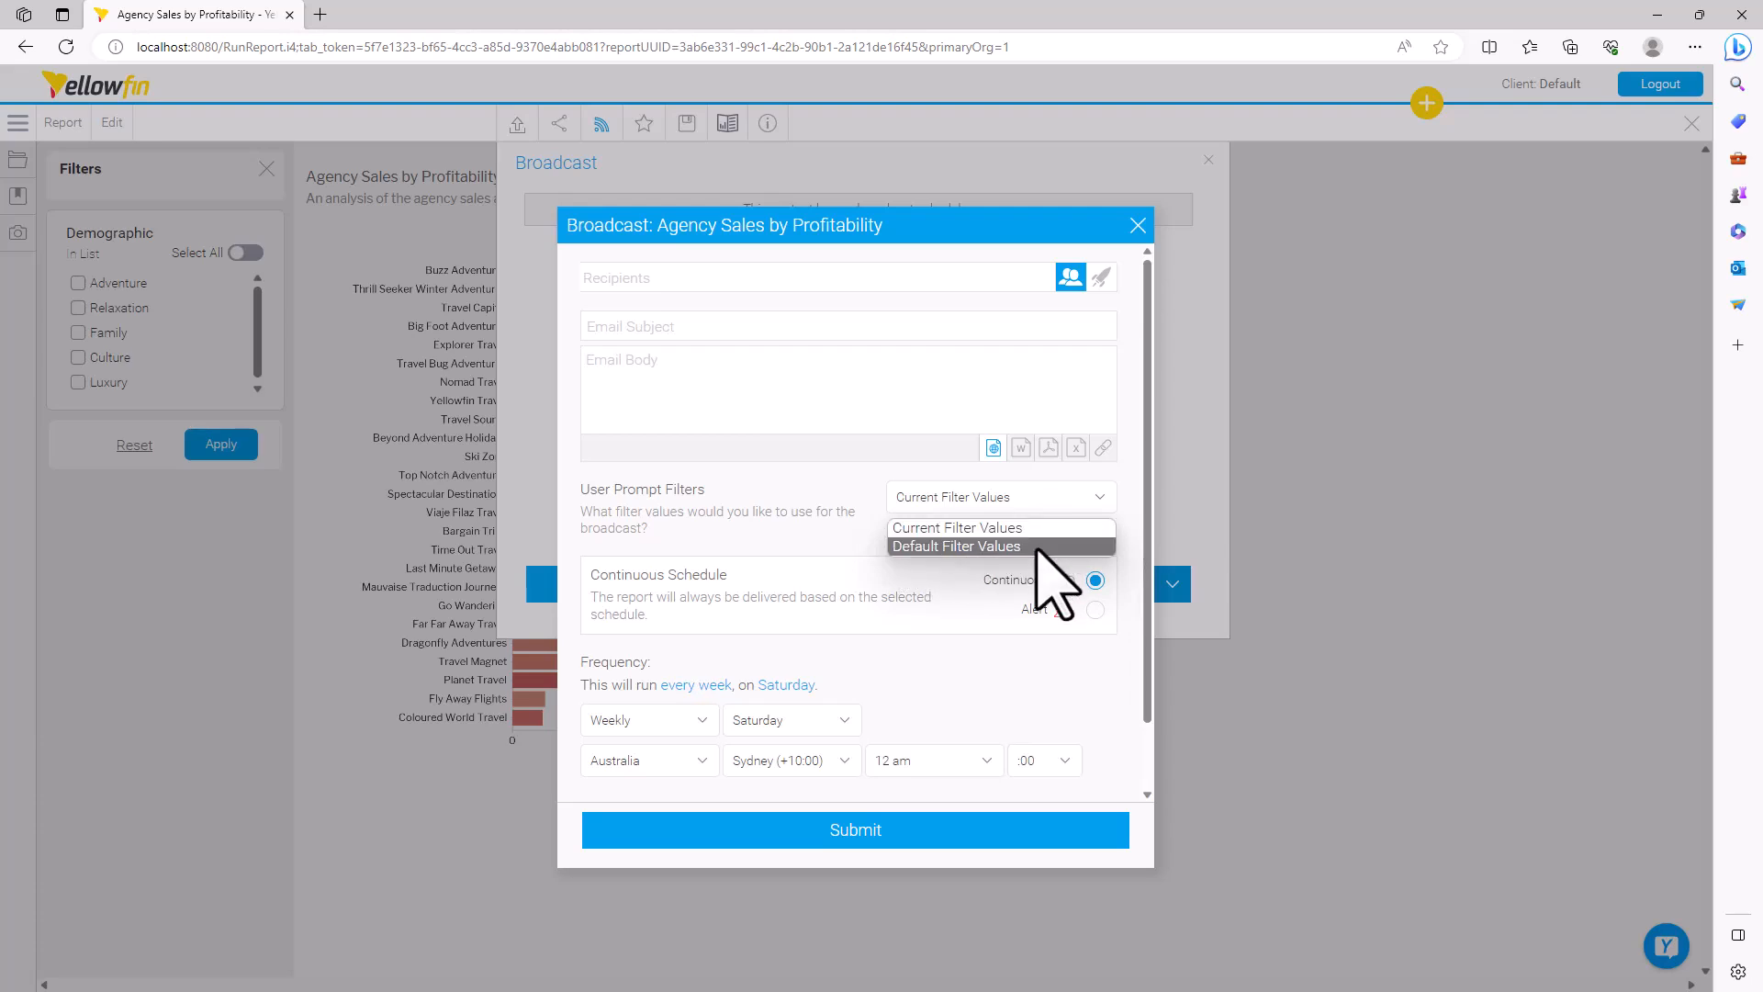
click(1102, 529)
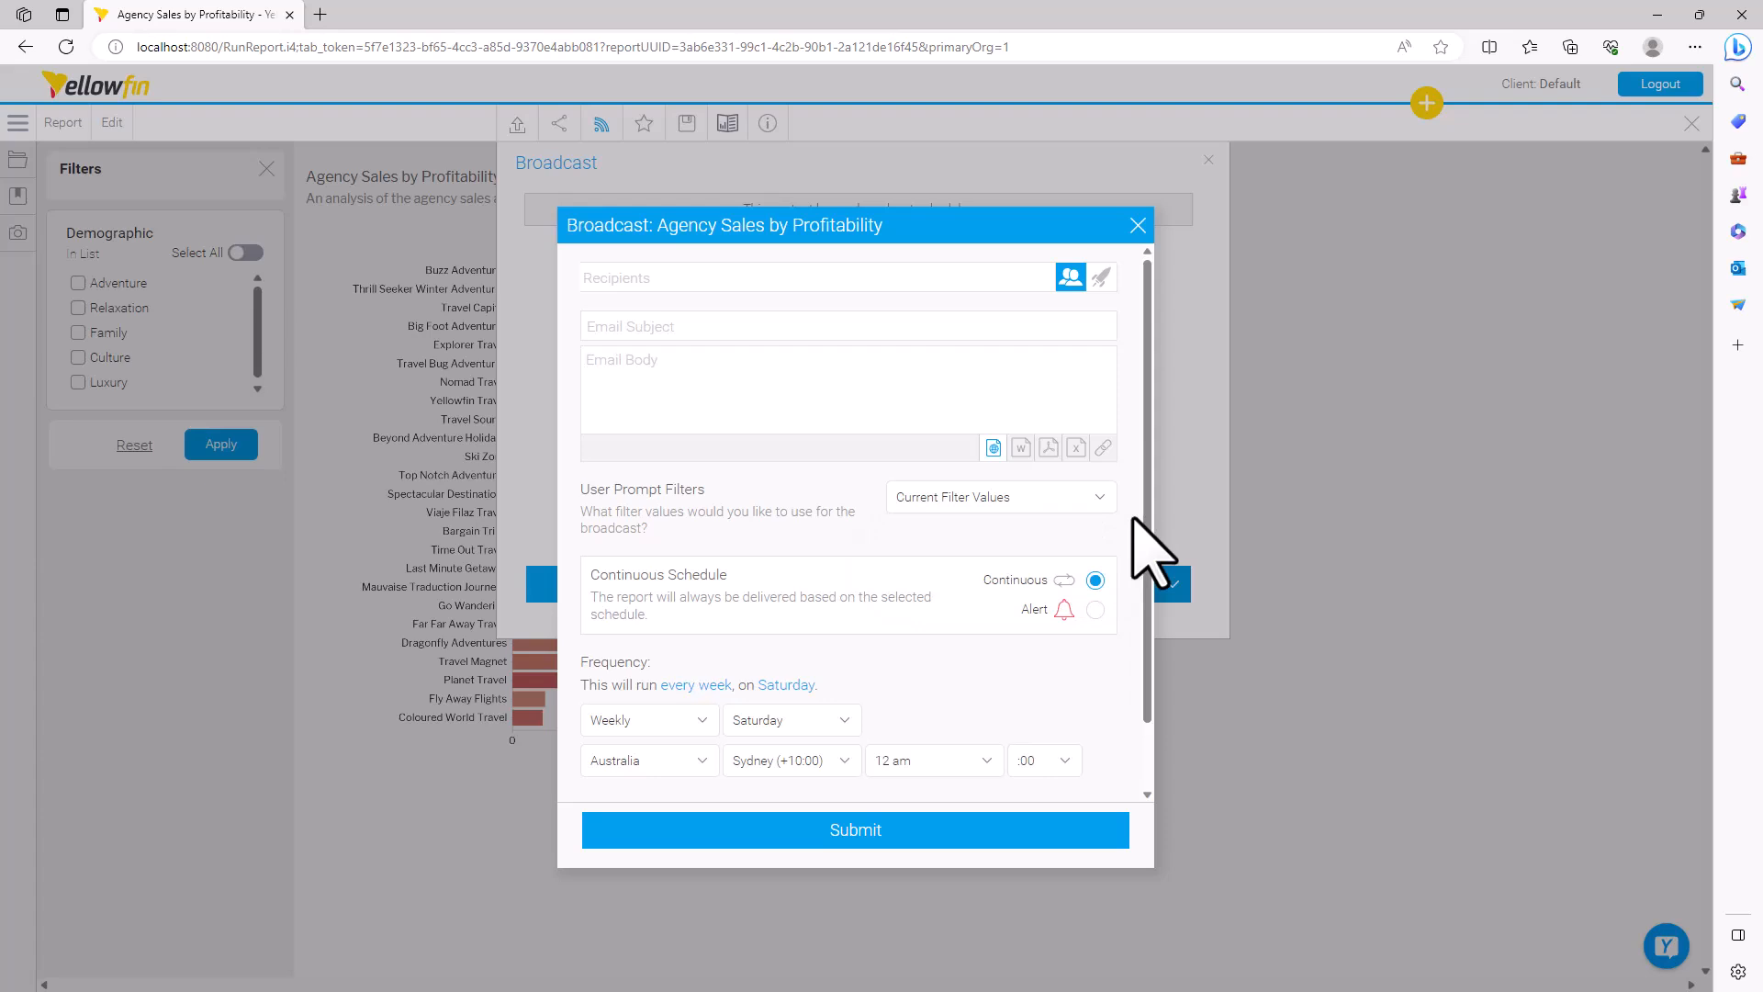
Examine the frequency options available for the broadcast's schedule.
scroll(1102, 511, down, 1)
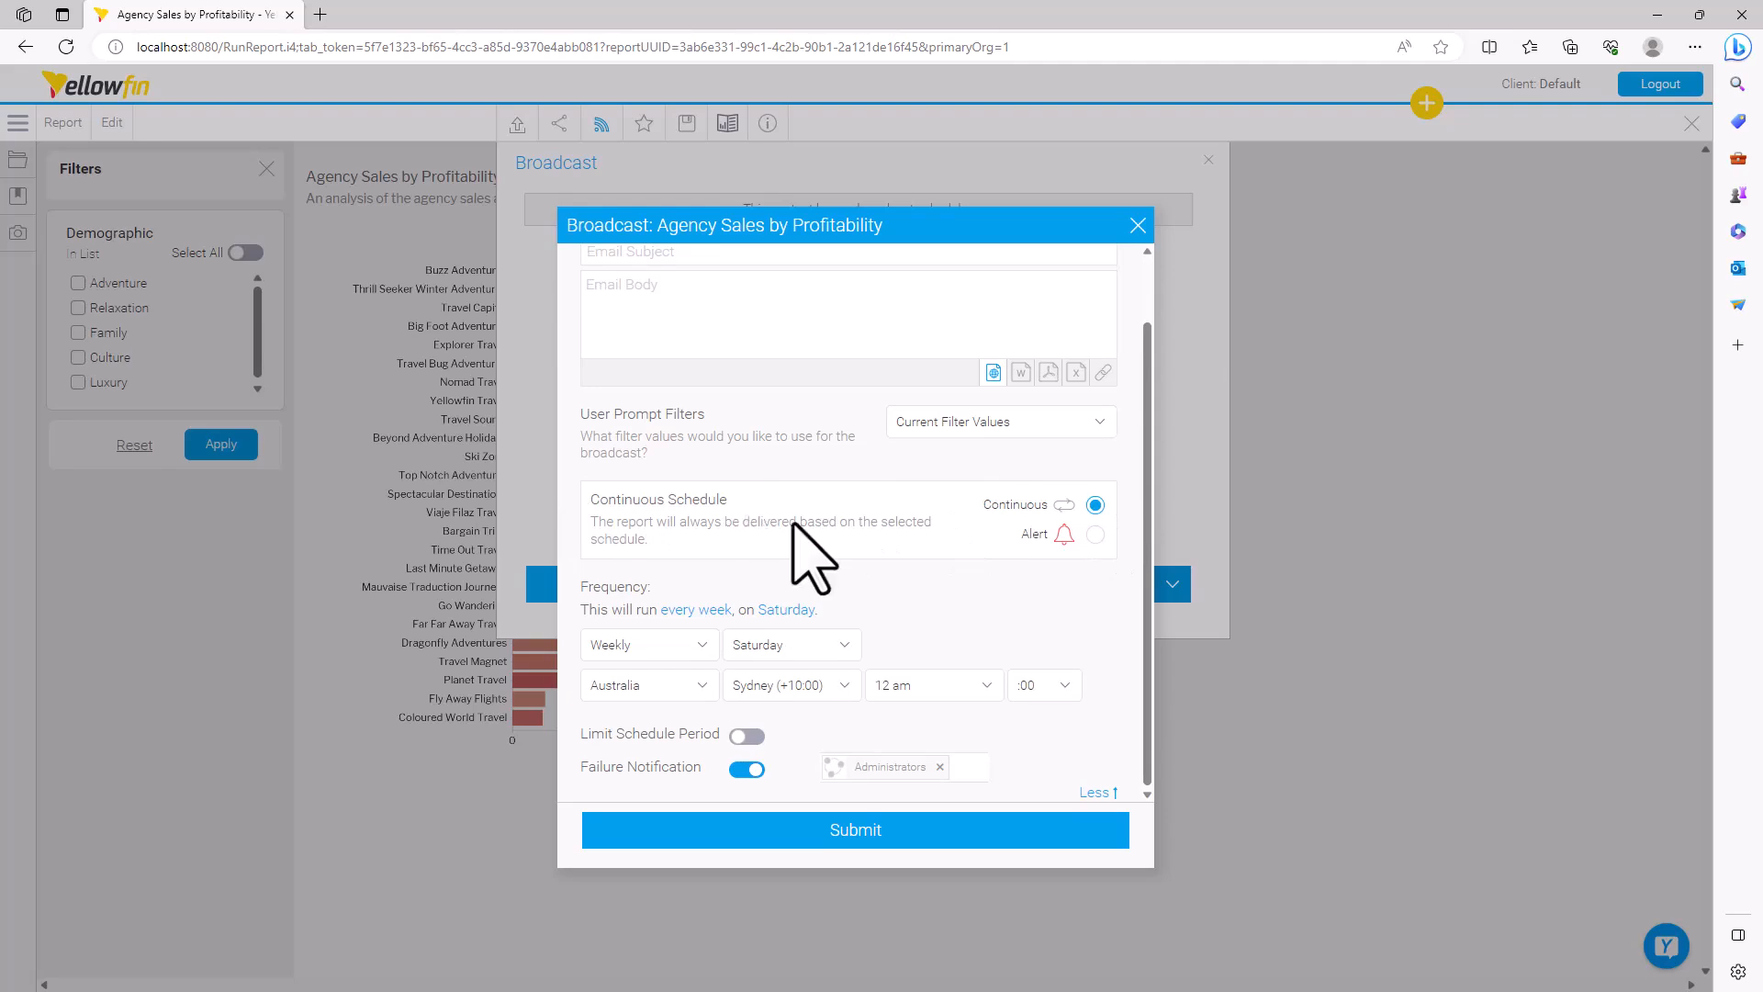
click(661, 649)
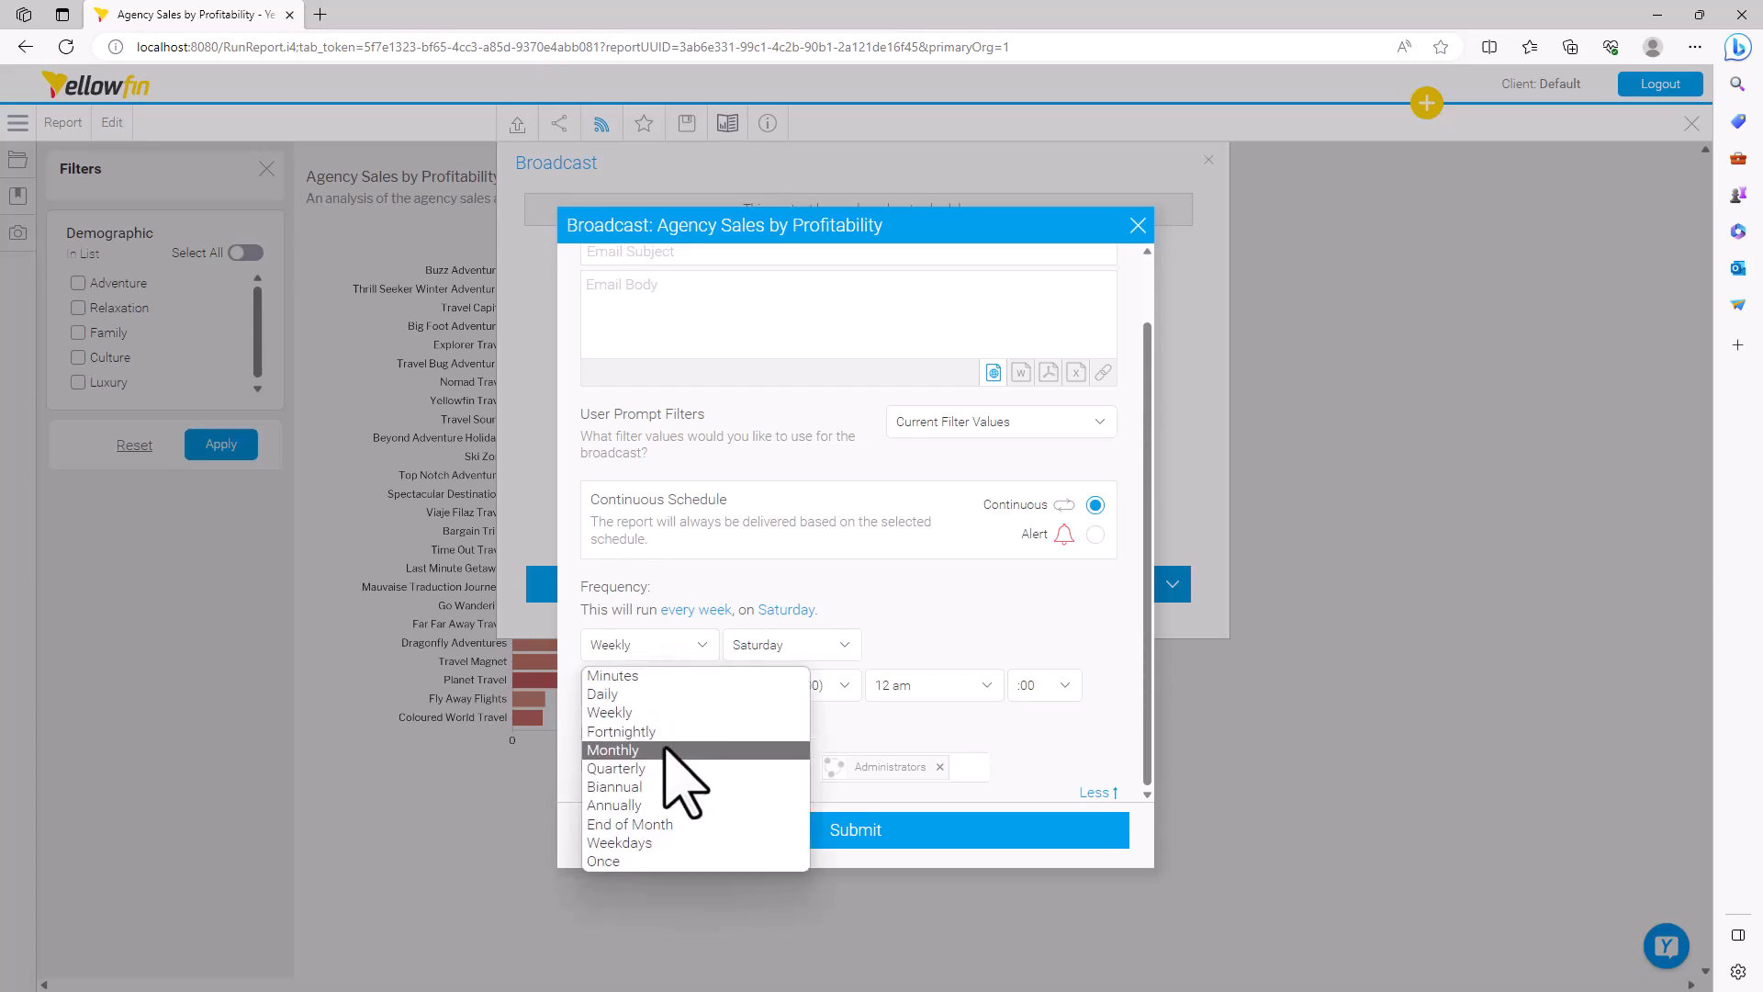
click(946, 604)
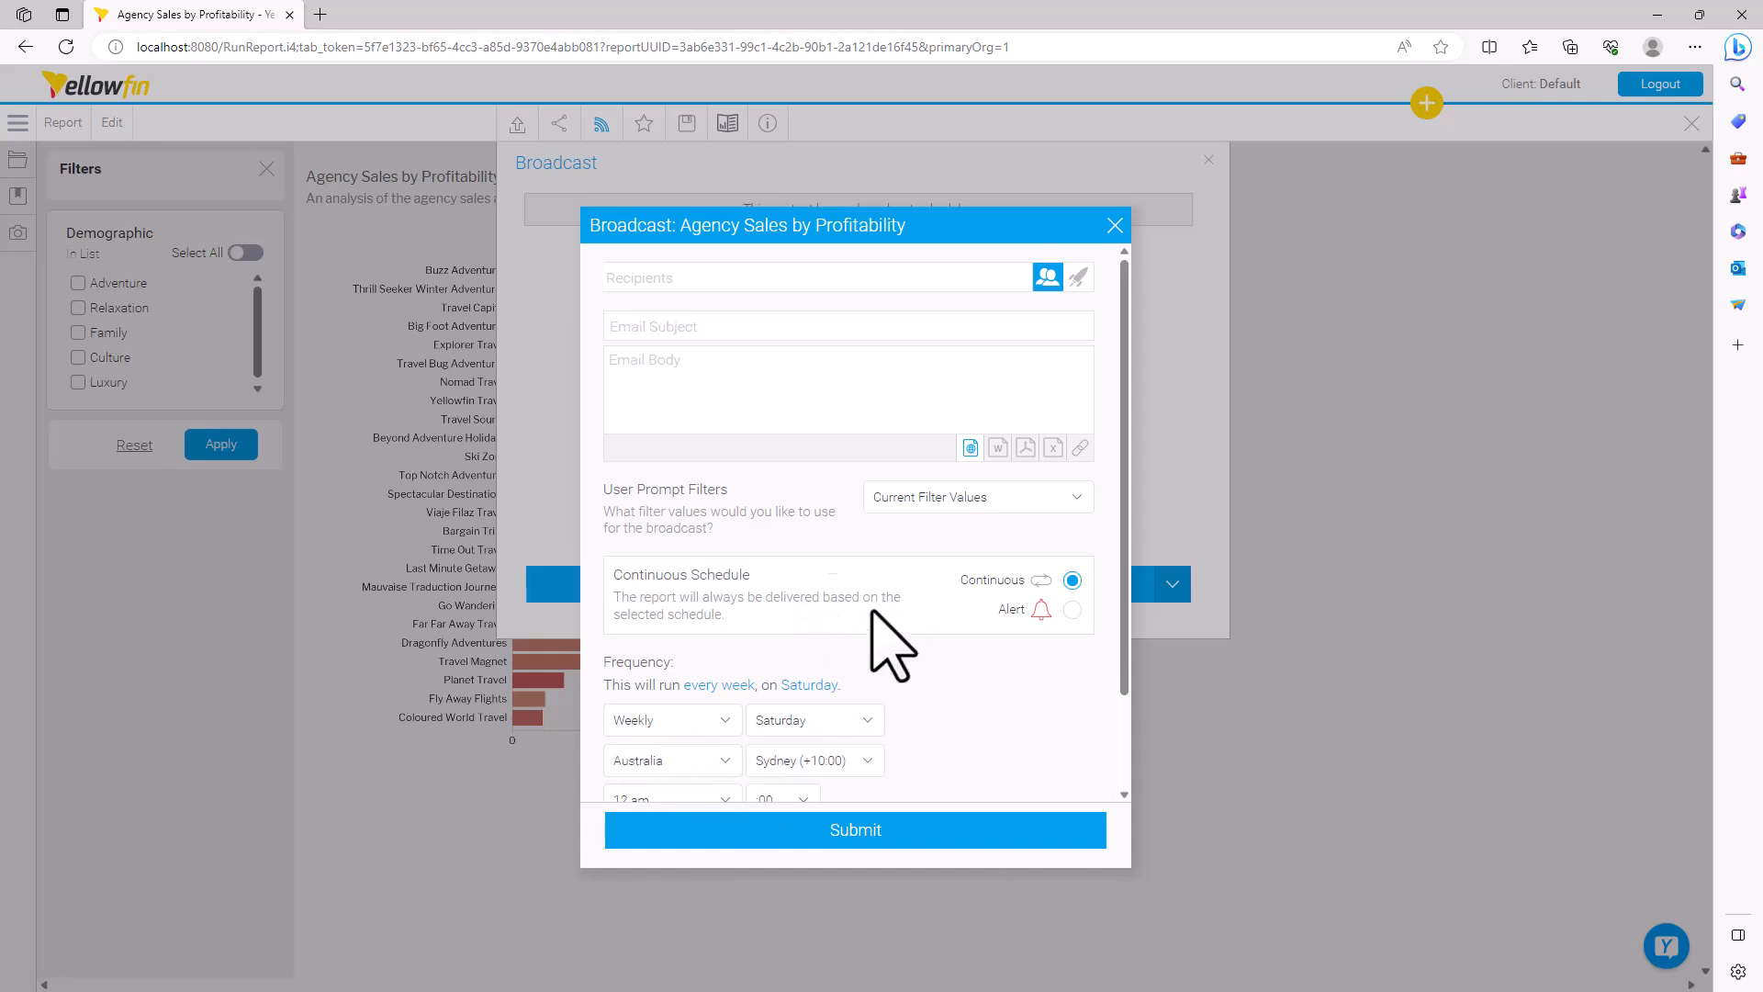
Switch the broadcast to alert-based delivery and open its alert delivery rules.
click(1072, 610)
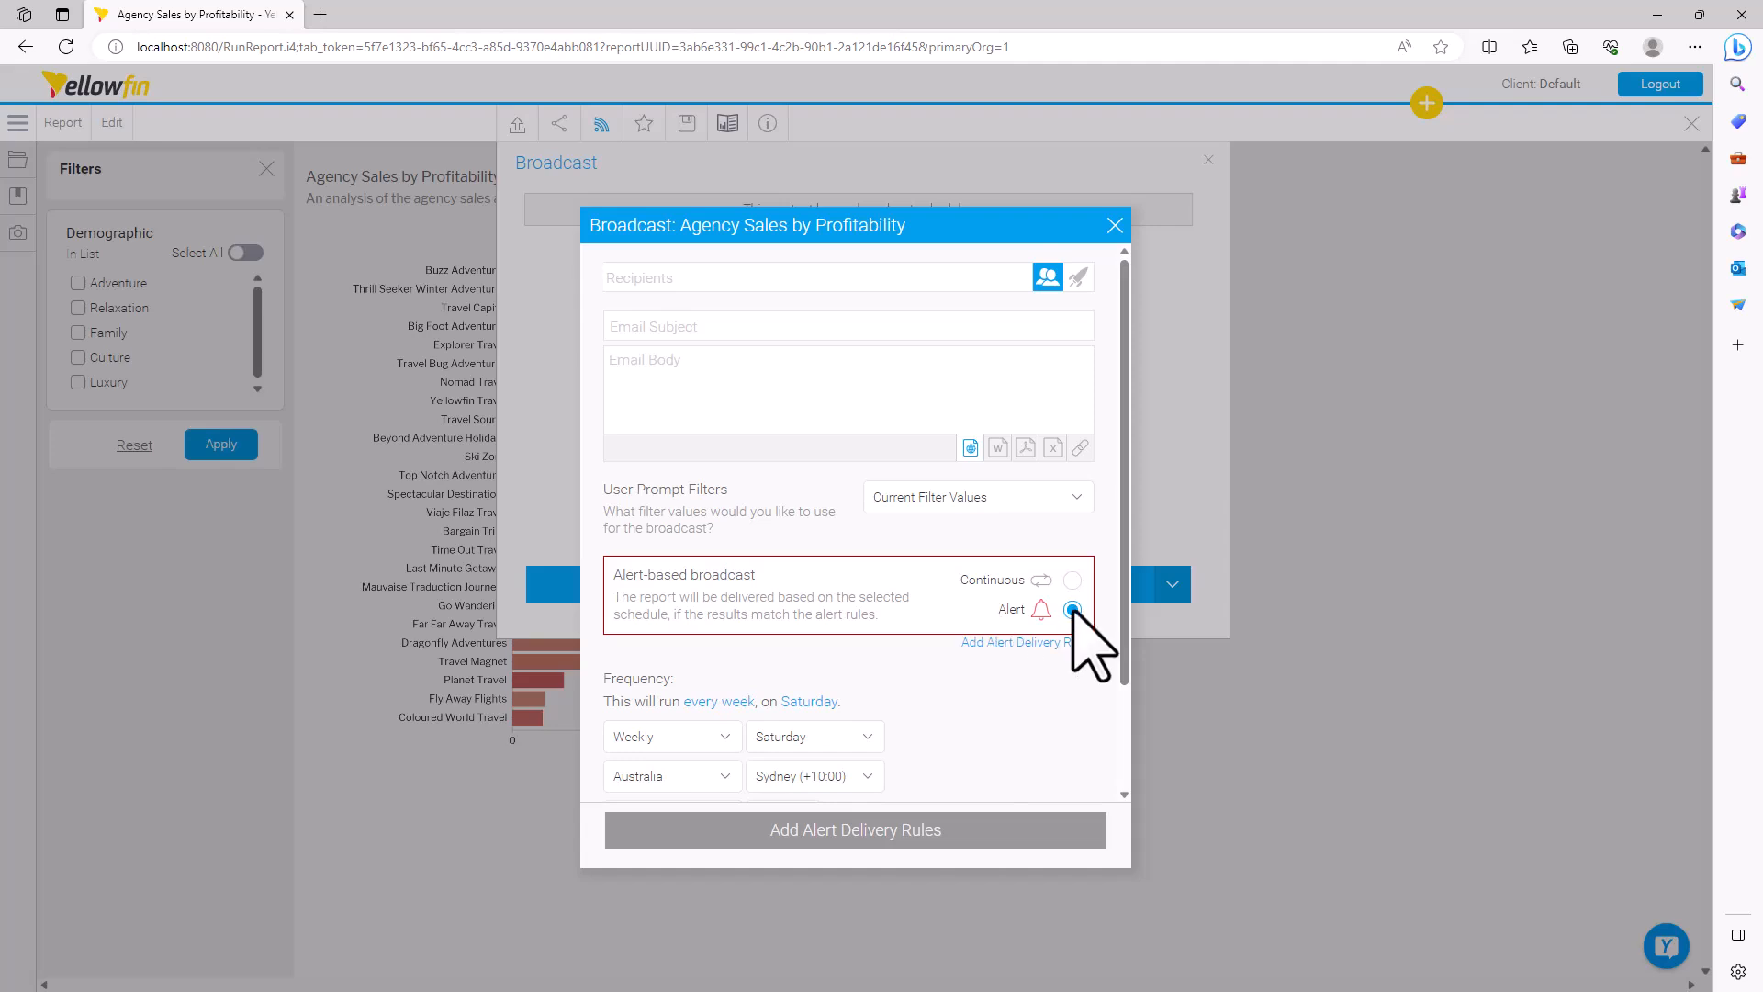
click(1047, 643)
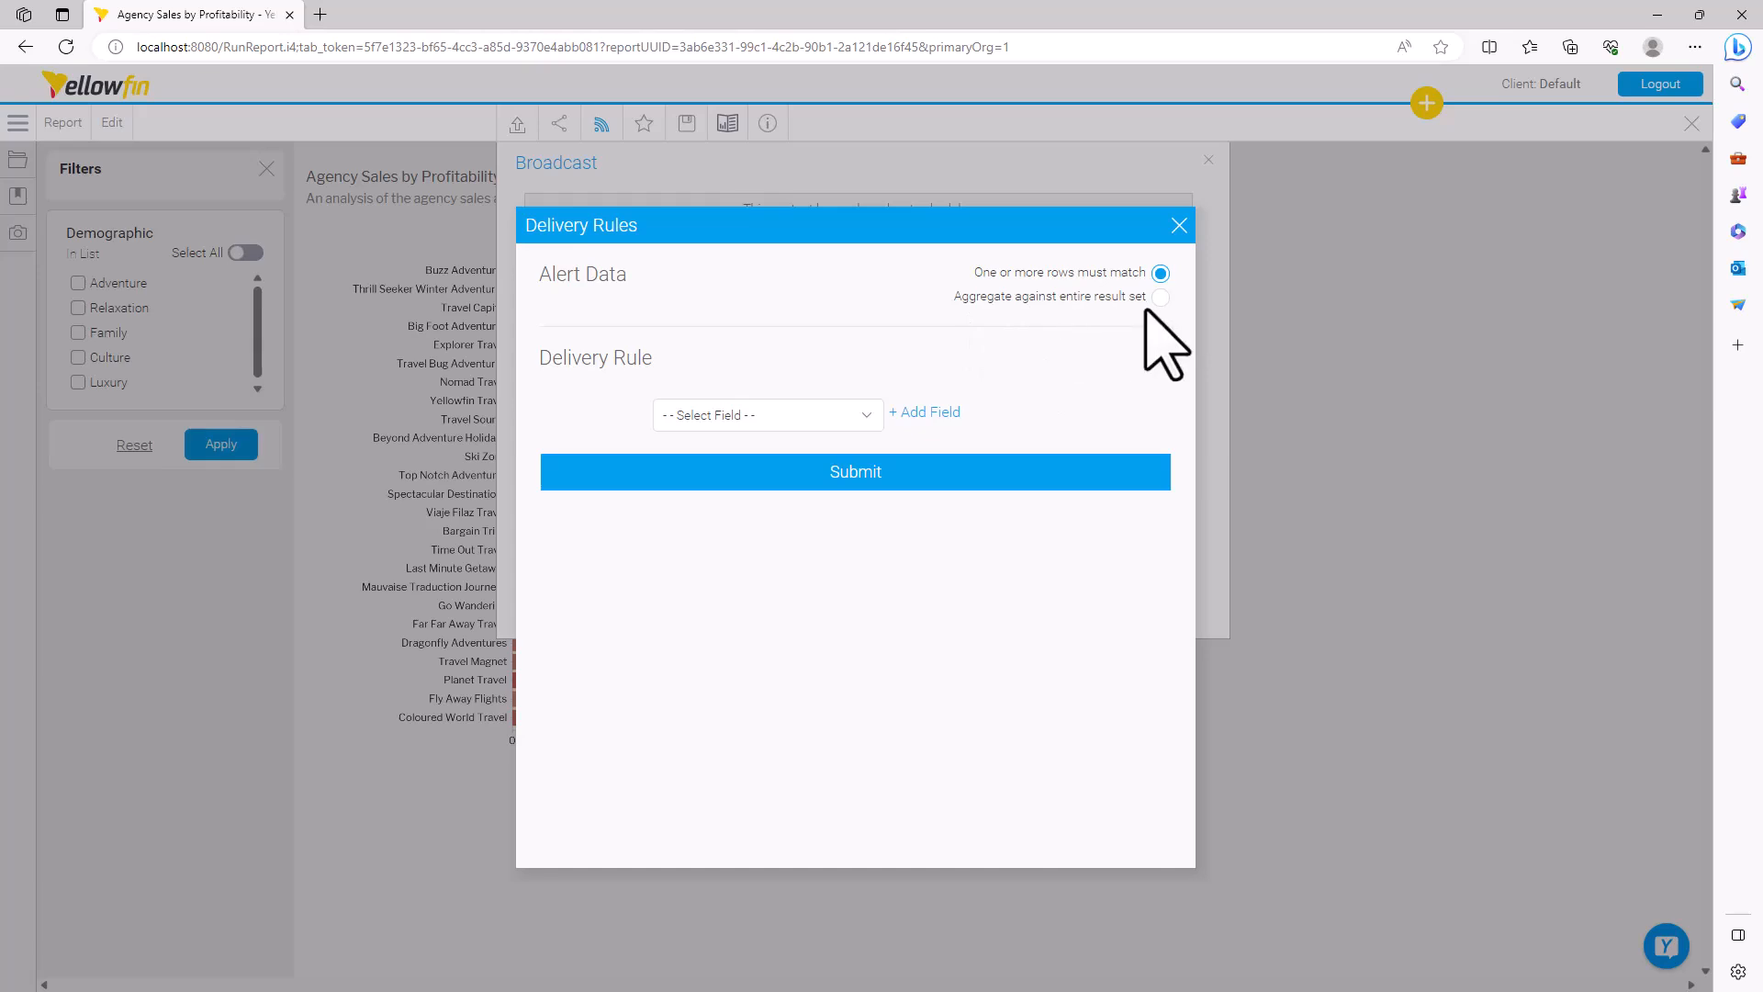
Try a delivery rule on Company Name with the Equal to condition, and close the rules without submitting.
click(775, 425)
click(768, 467)
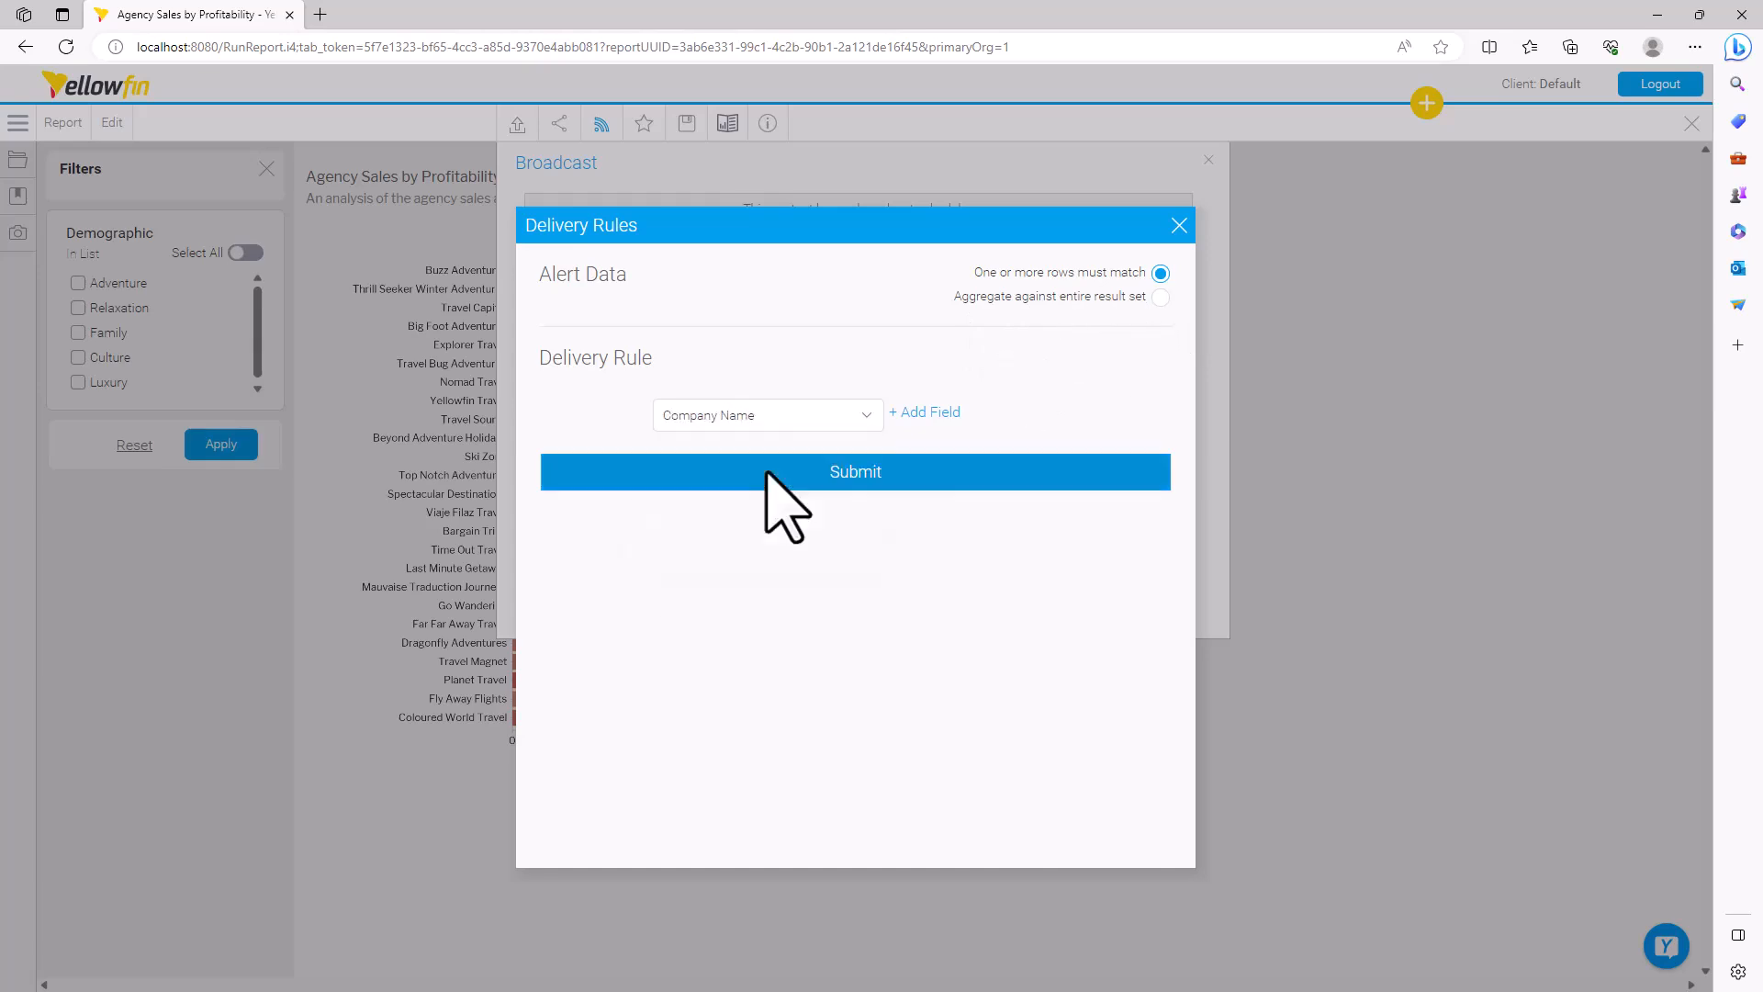
click(930, 413)
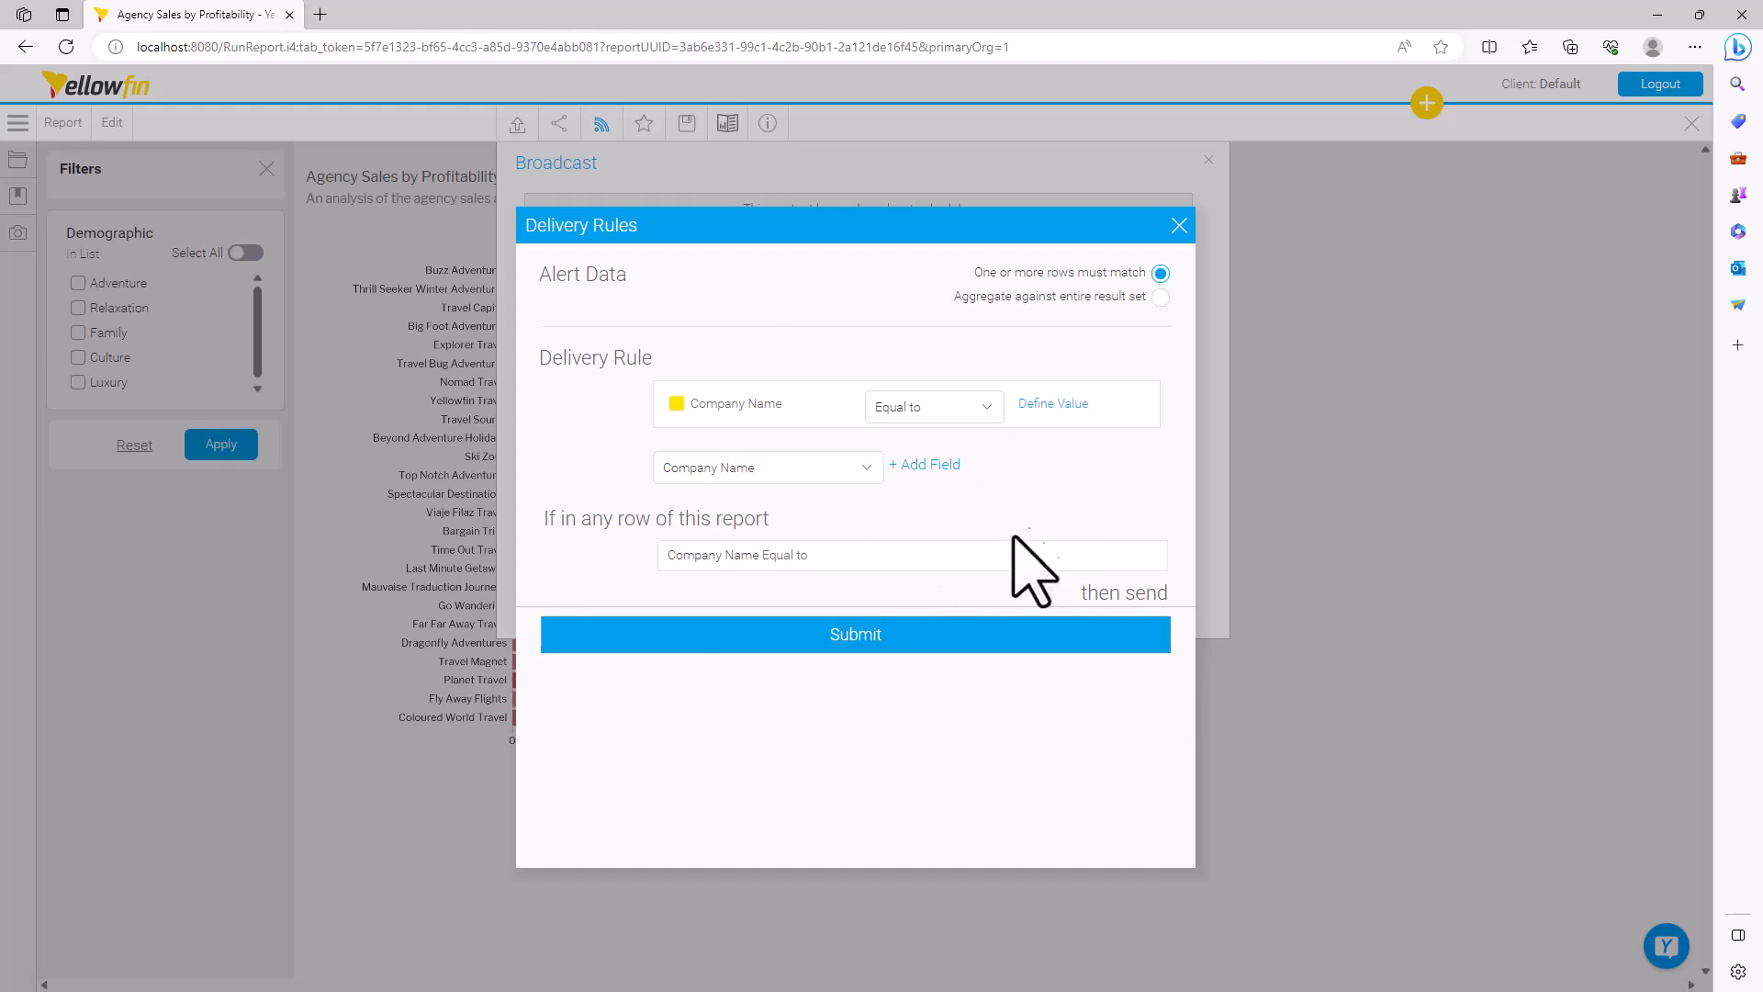
click(1178, 226)
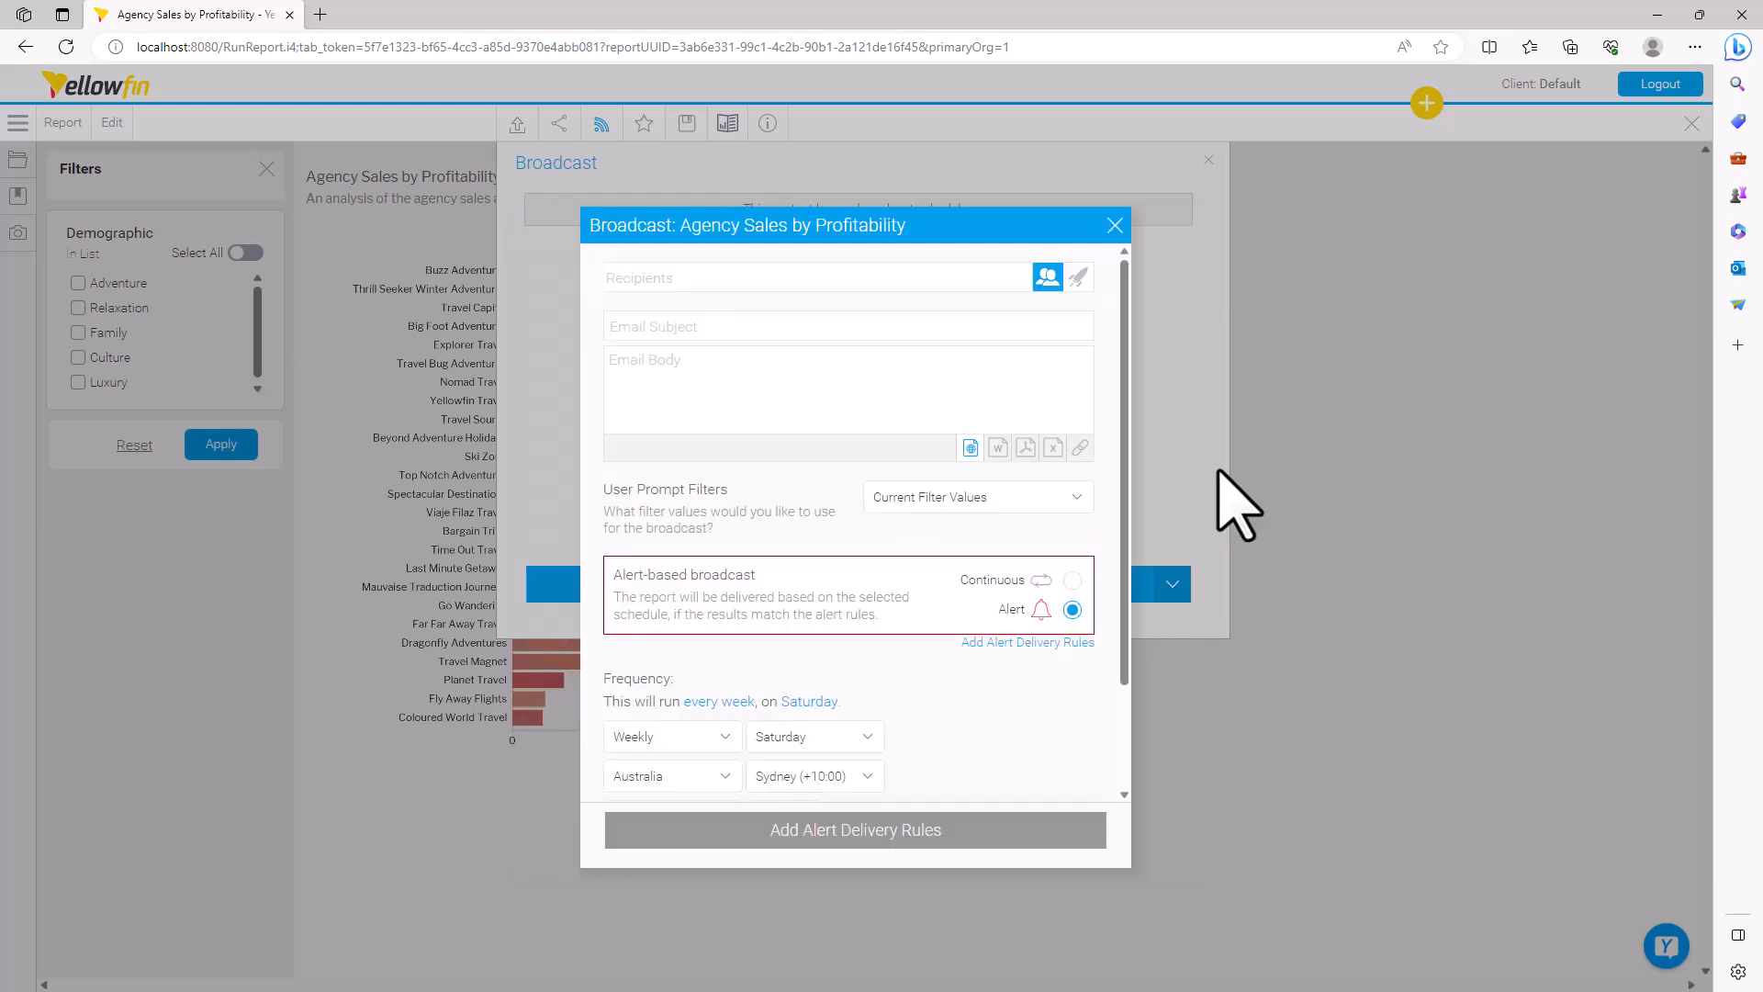
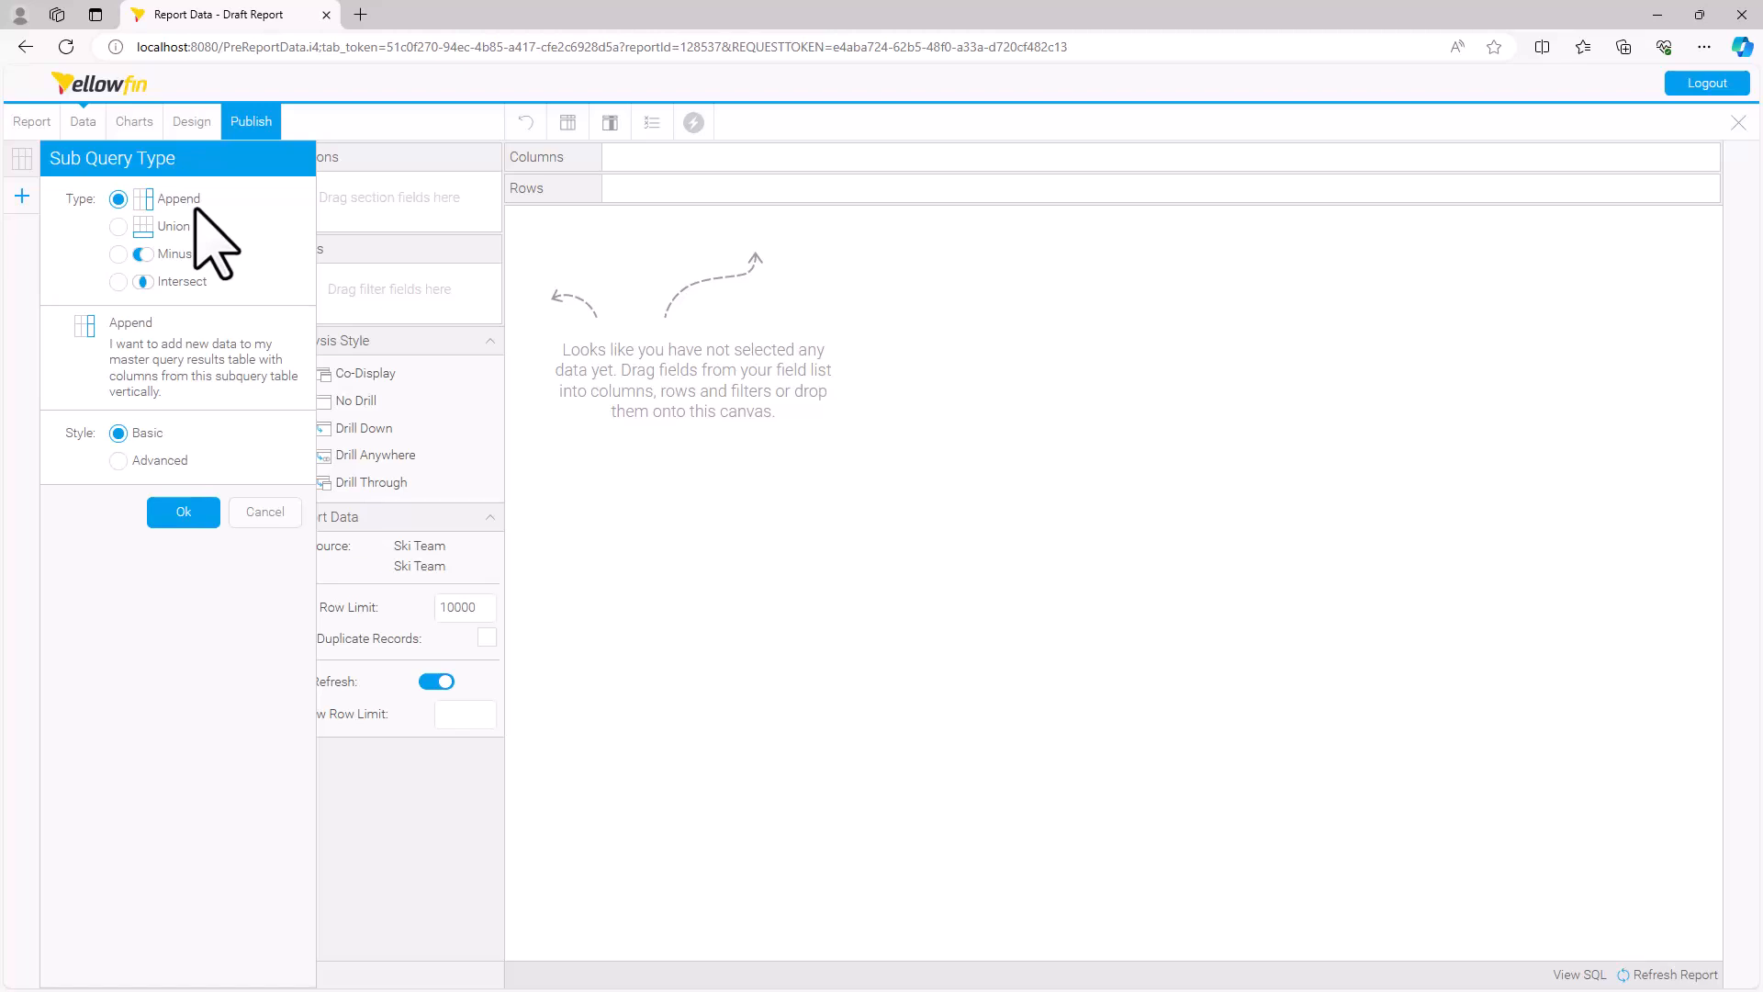
Cancel the sub query setup in the draft report, and add the Campaign field as a column.
click(265, 511)
click(226, 368)
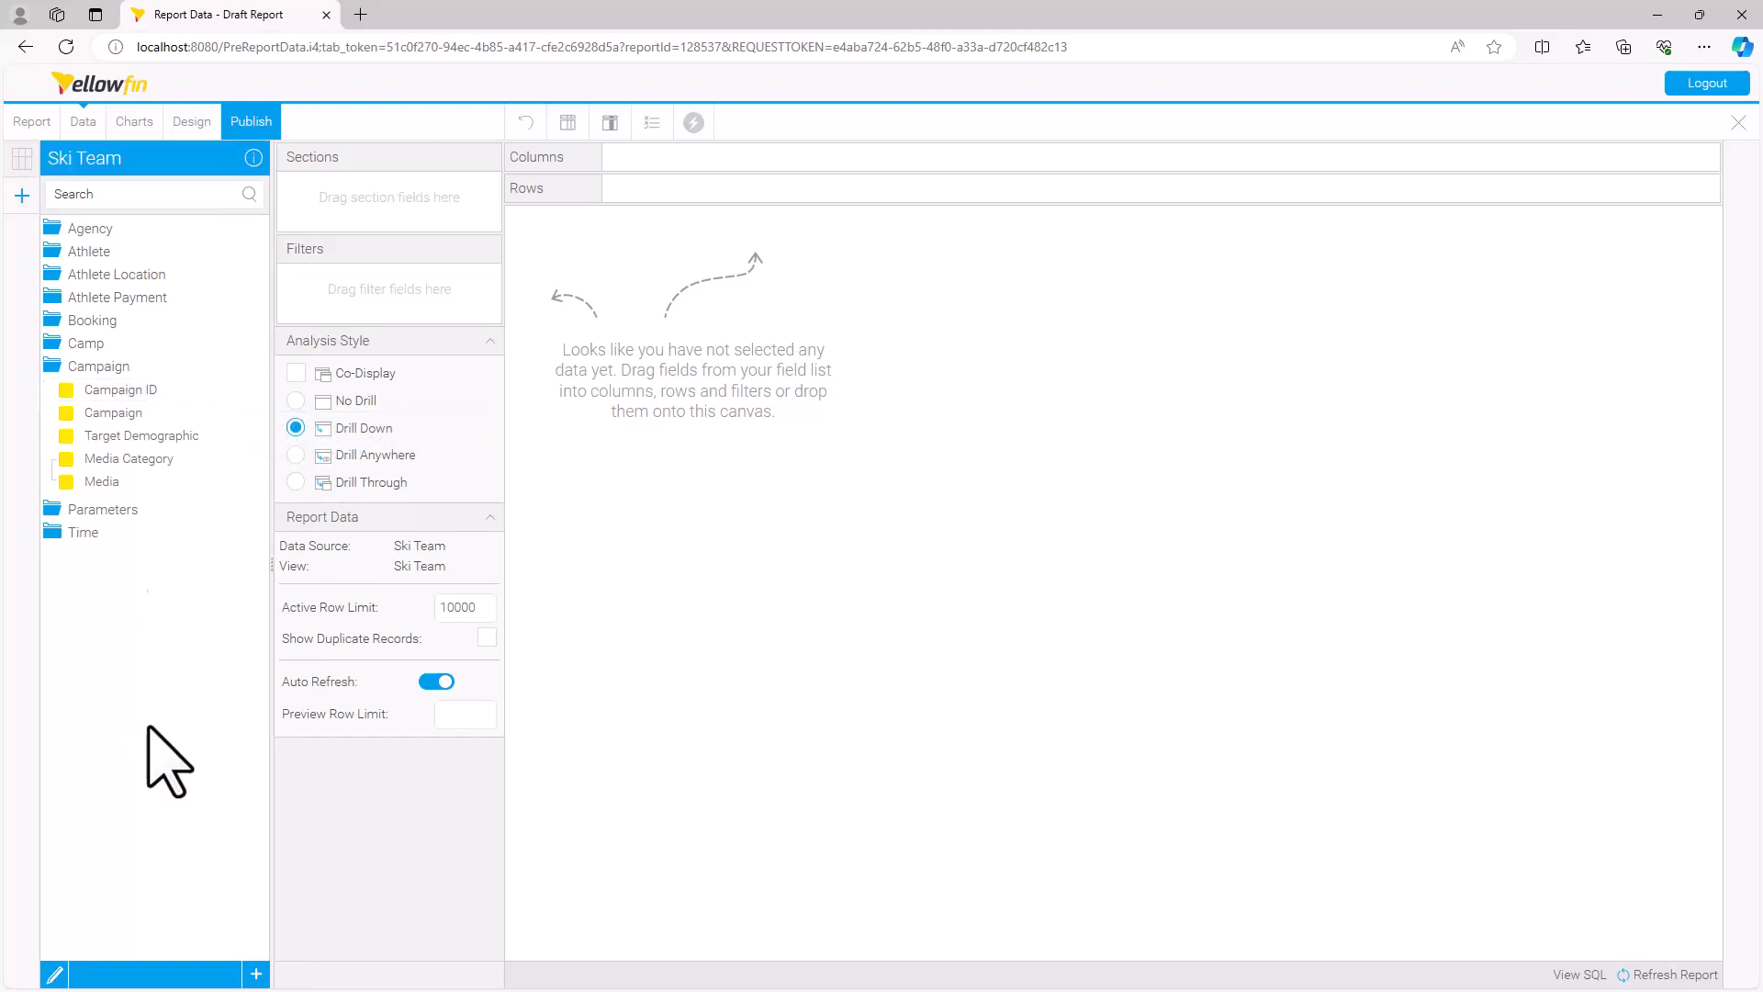
drag(103, 412, 717, 162)
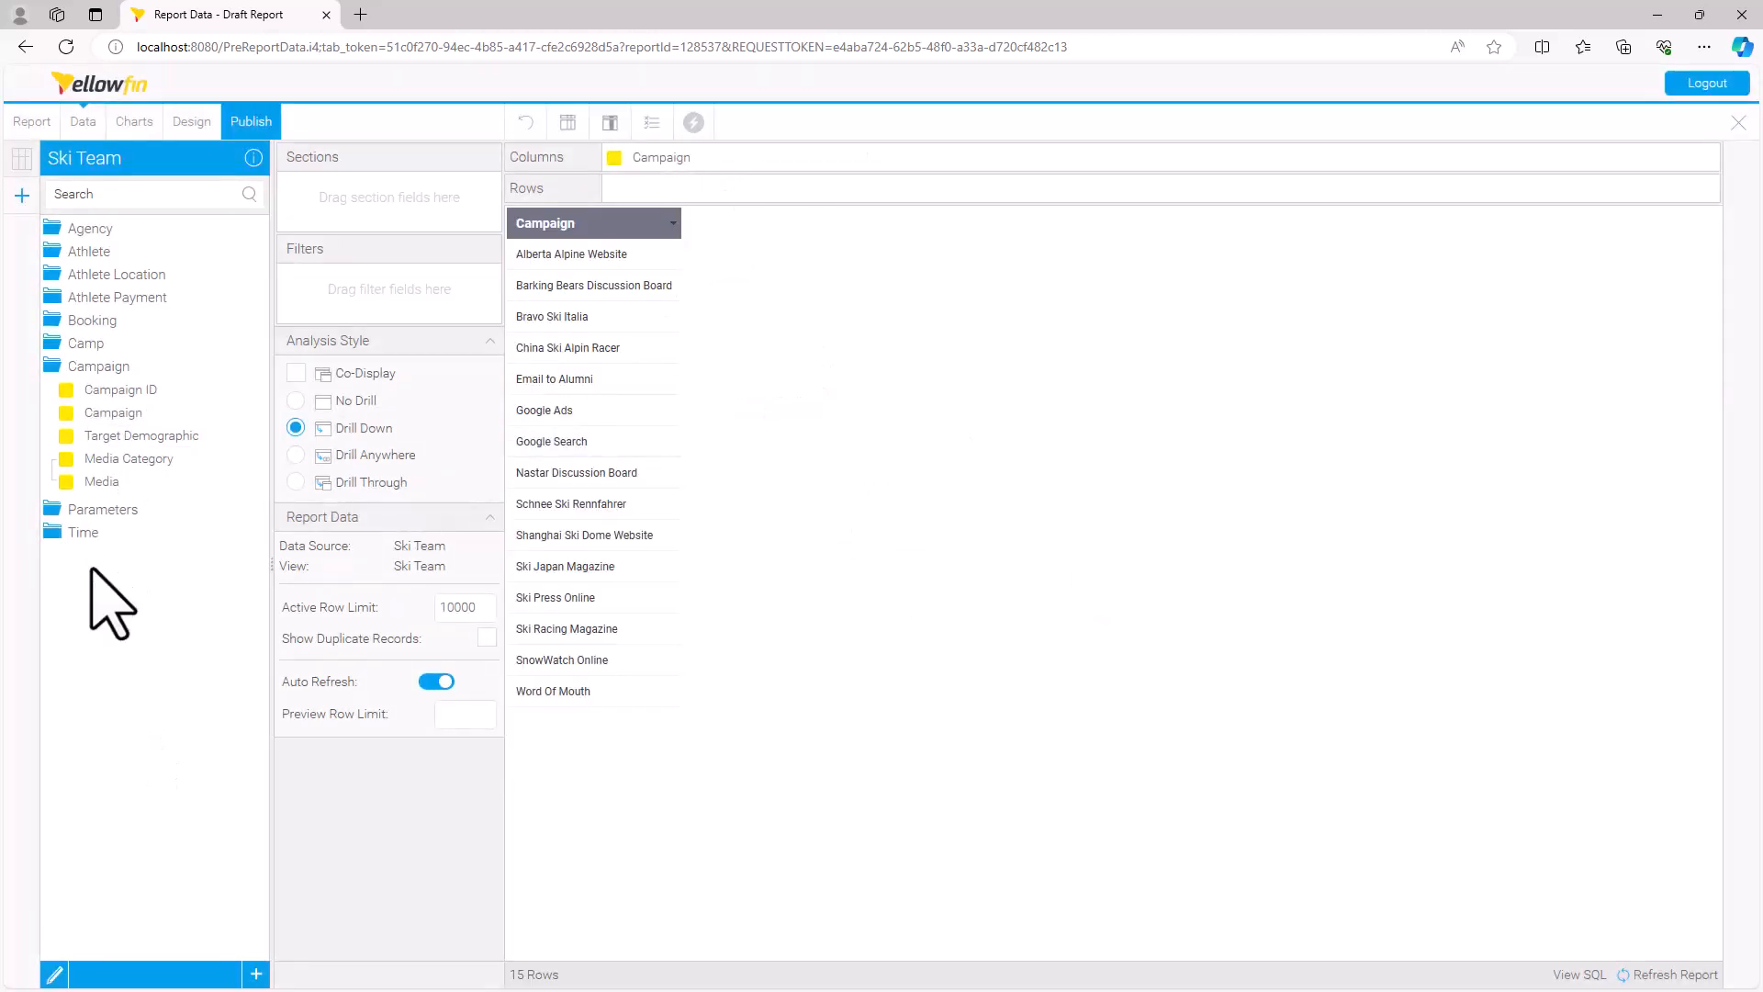
Add Invoiced Amount from the Athlete Payment fields as the report's second column.
click(84, 532)
click(118, 298)
drag(138, 321, 932, 164)
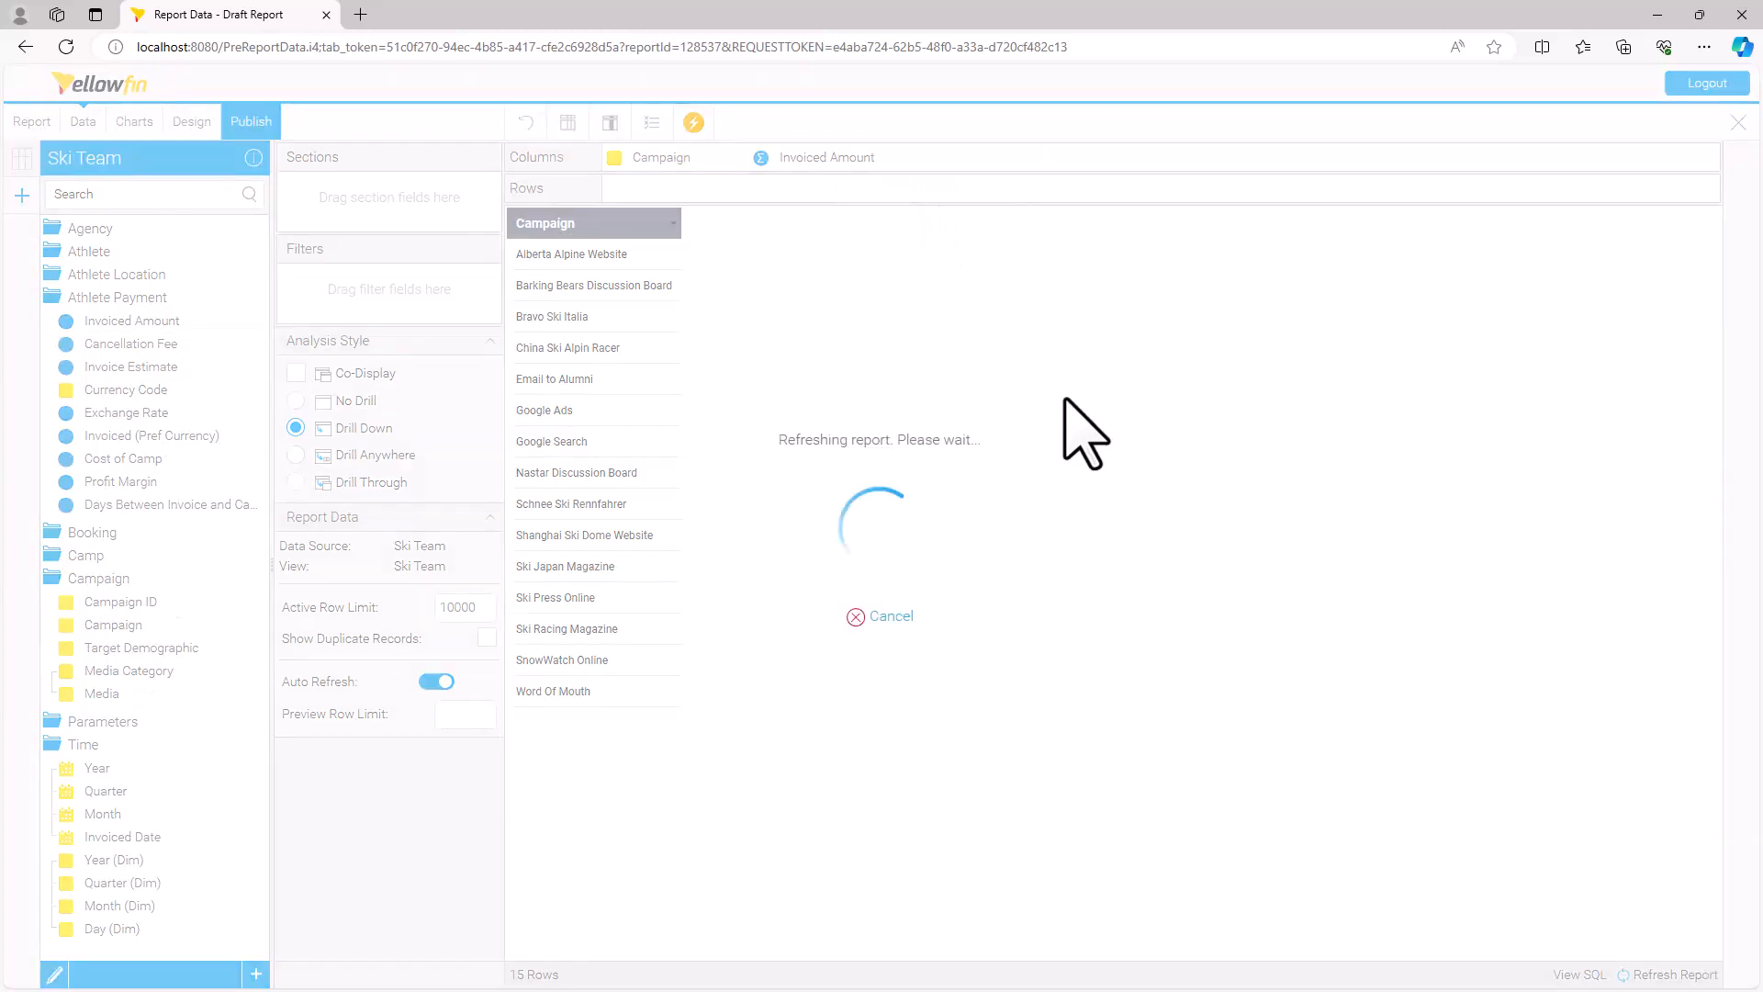
Add Year from the Time fields as a report filter and set it to the pre-defined period This Year.
drag(96, 769, 346, 306)
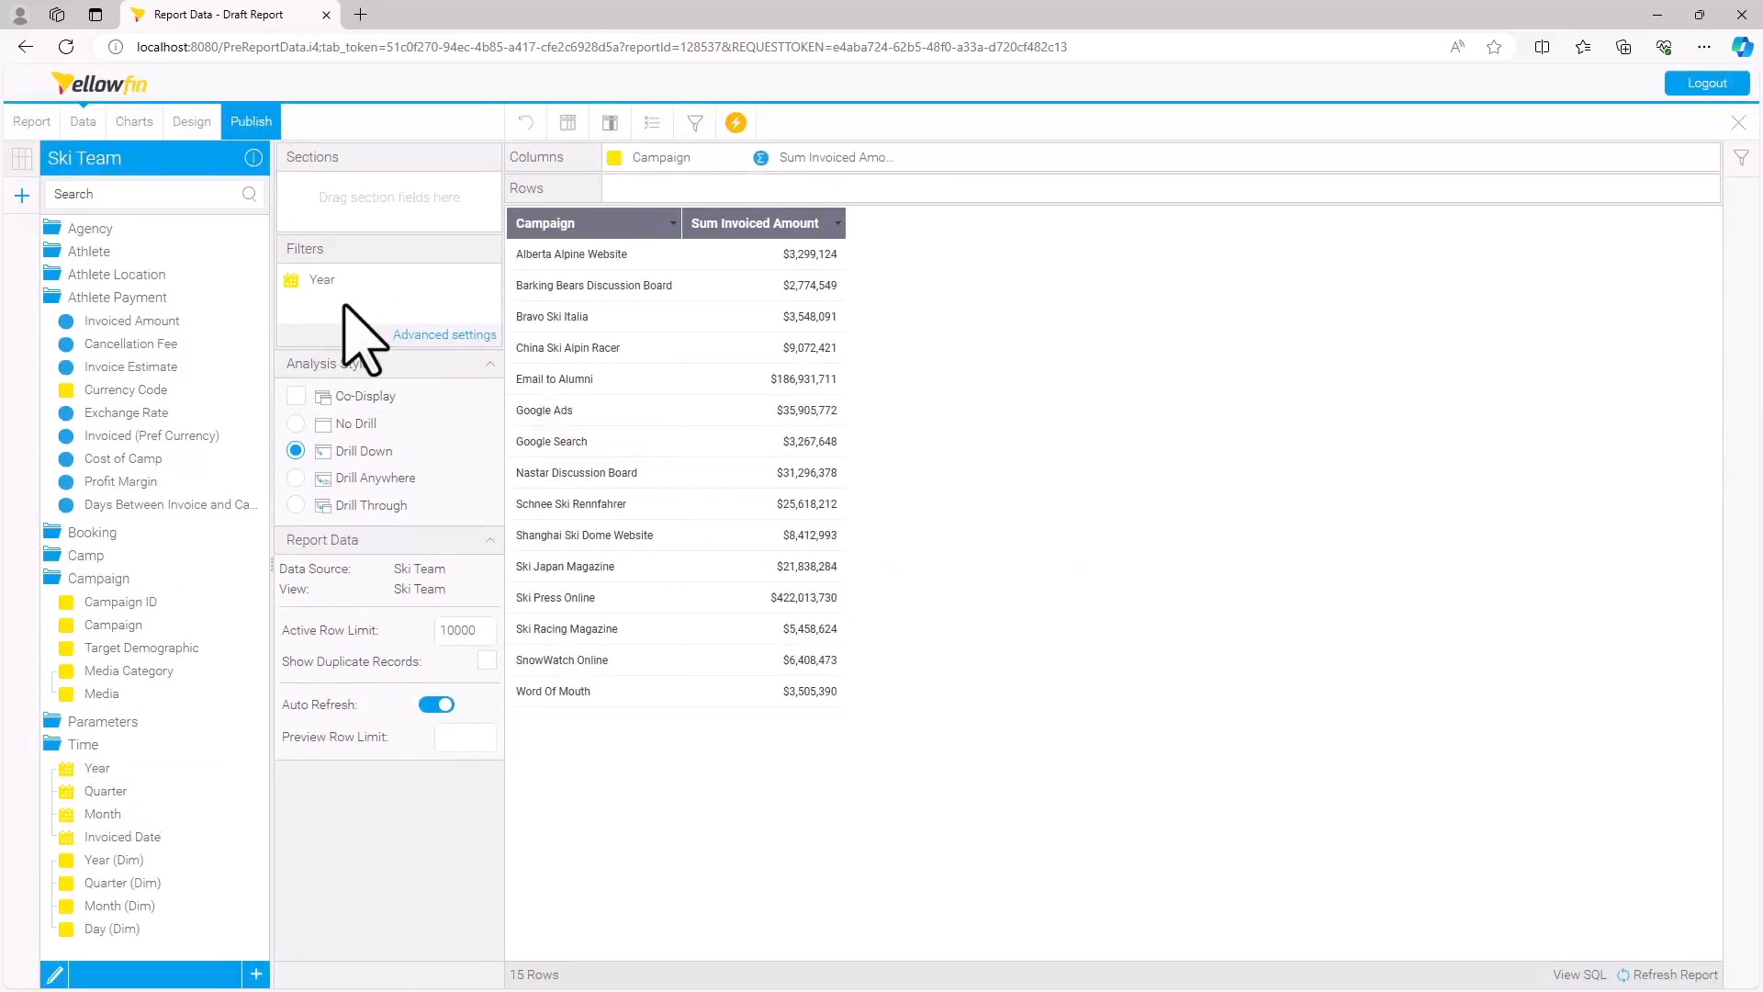
click(468, 283)
mouse_move(514, 377)
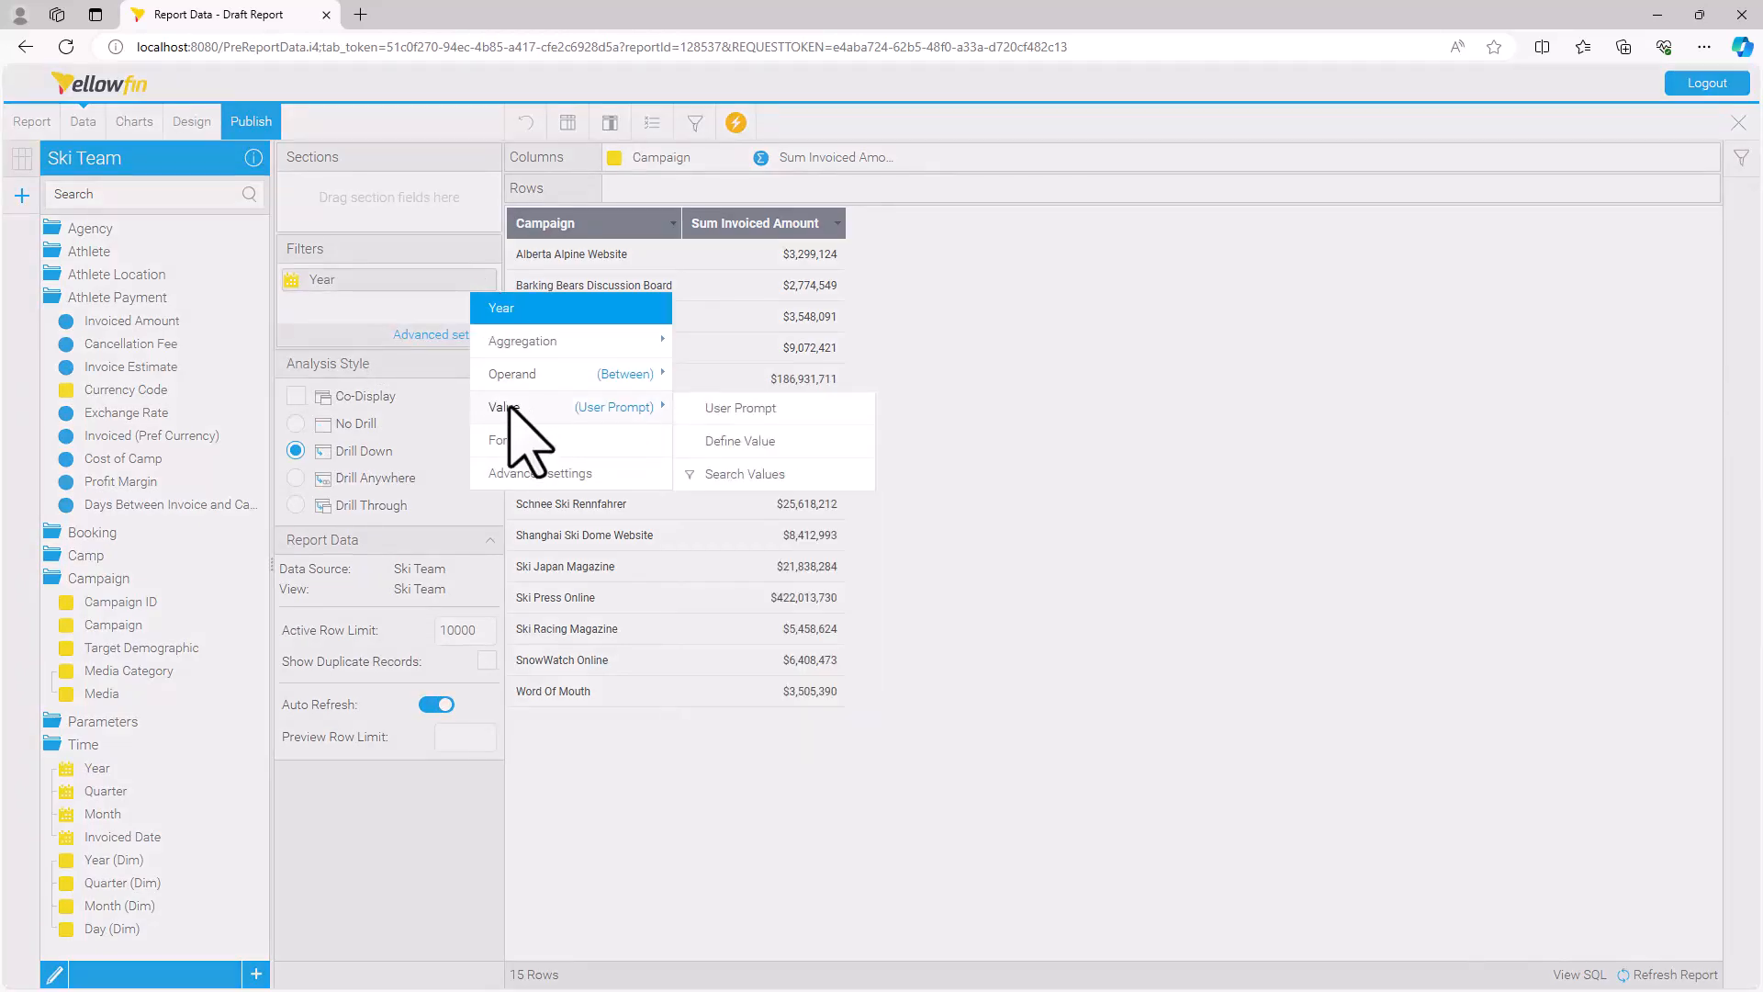
click(718, 476)
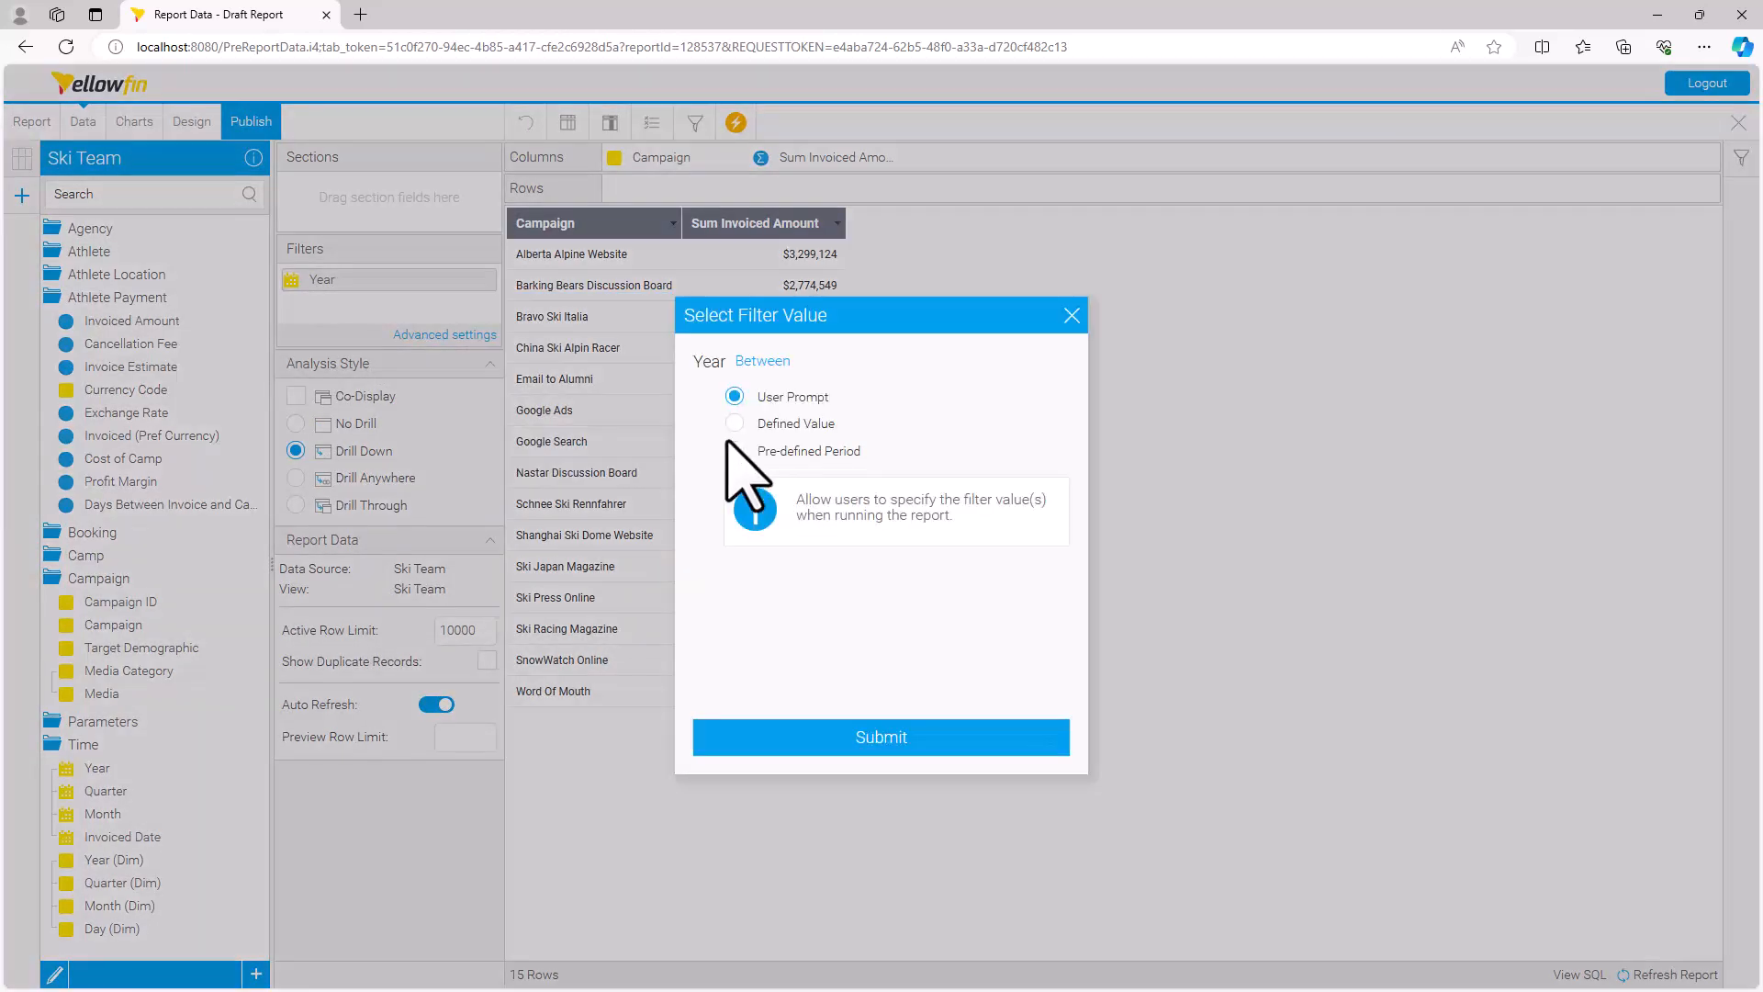
click(735, 450)
click(868, 490)
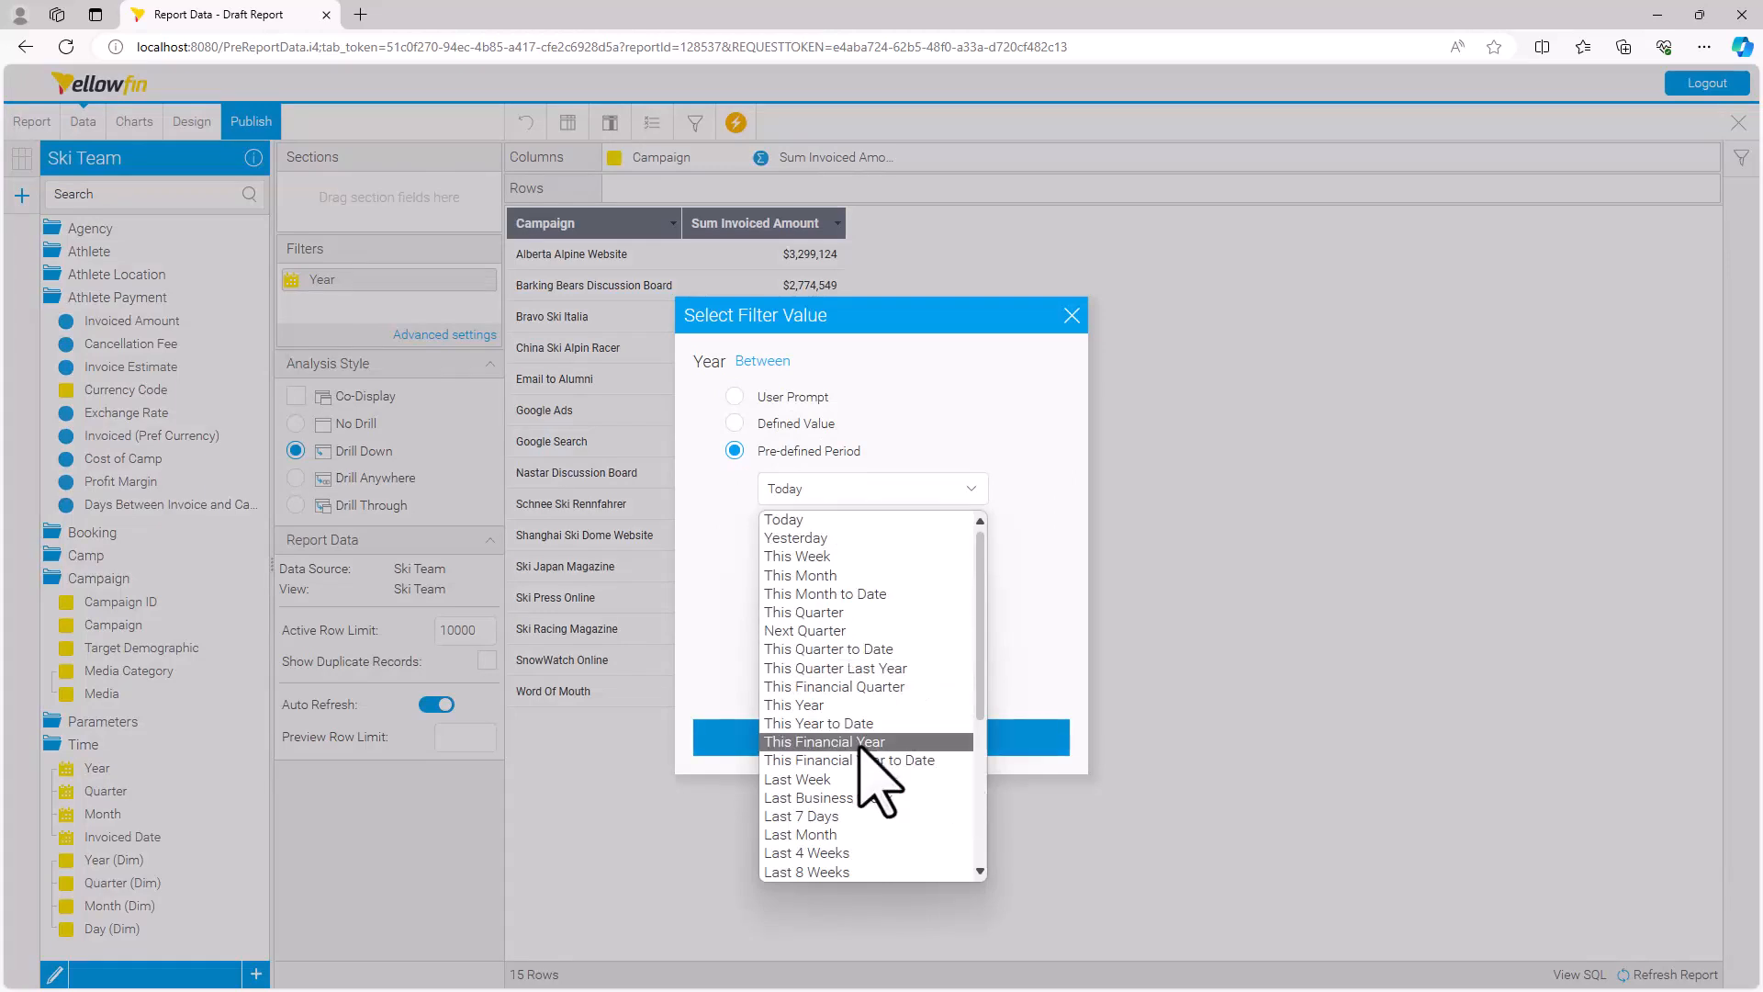
scroll(886, 748, down, 3)
scroll(877, 742, up, 3)
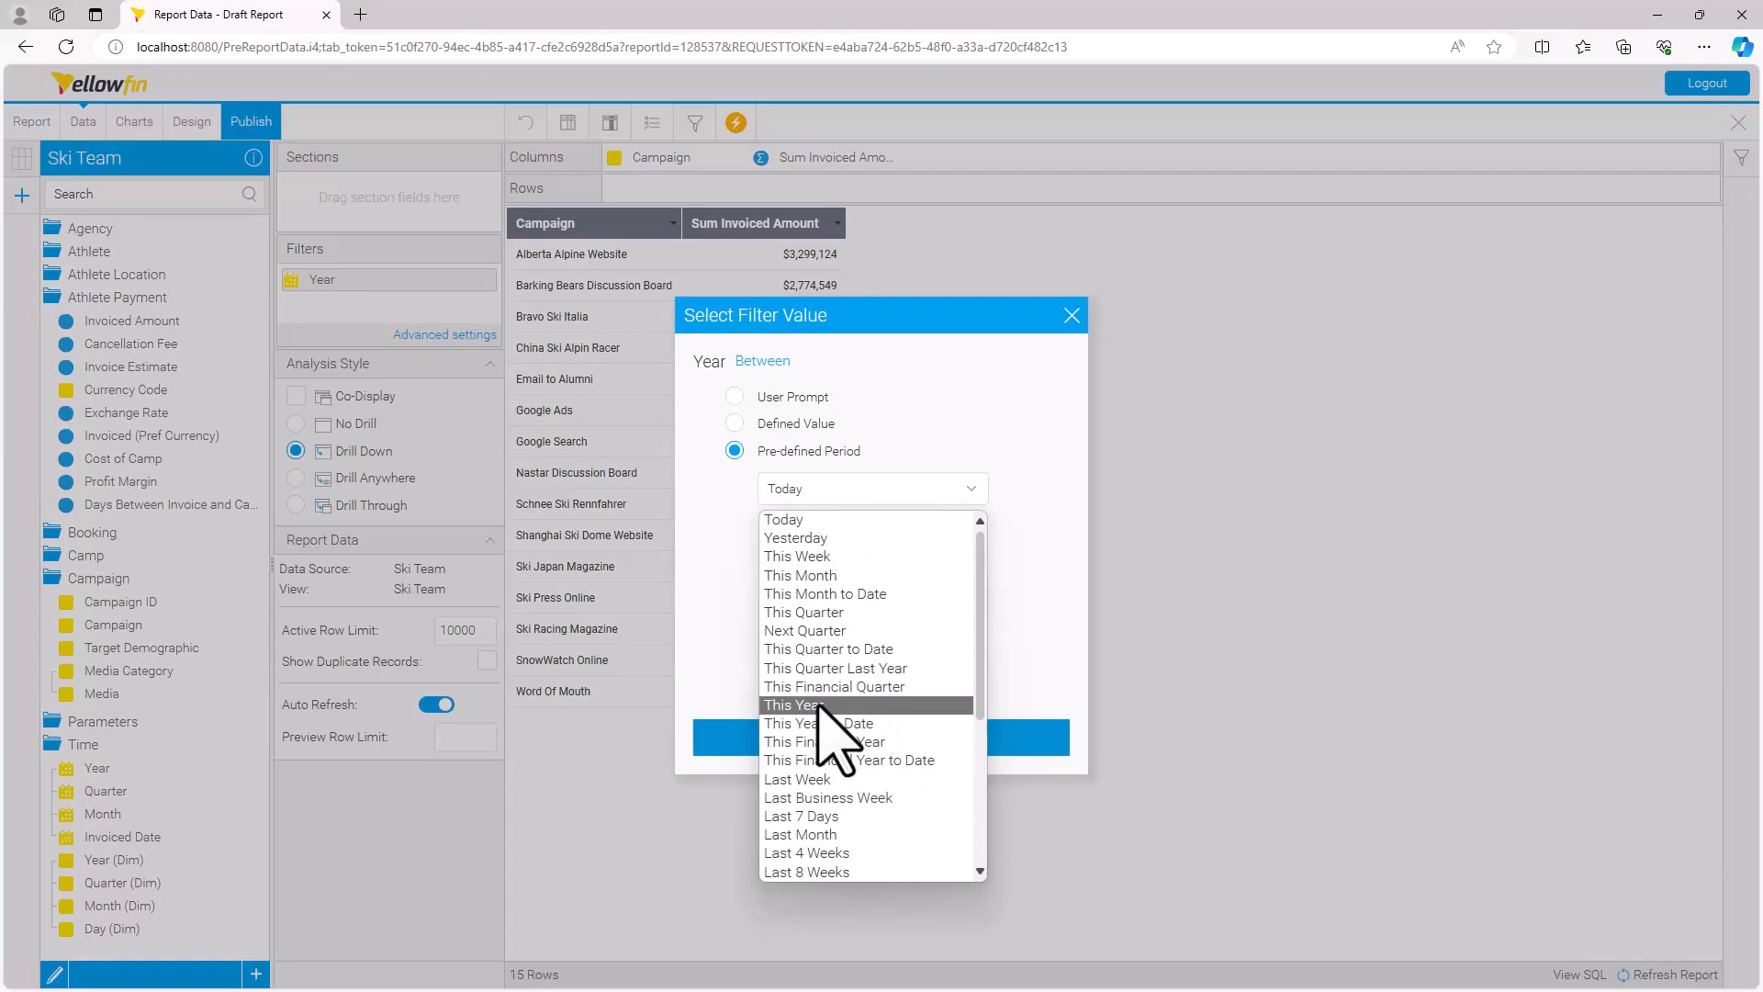
click(820, 705)
click(902, 736)
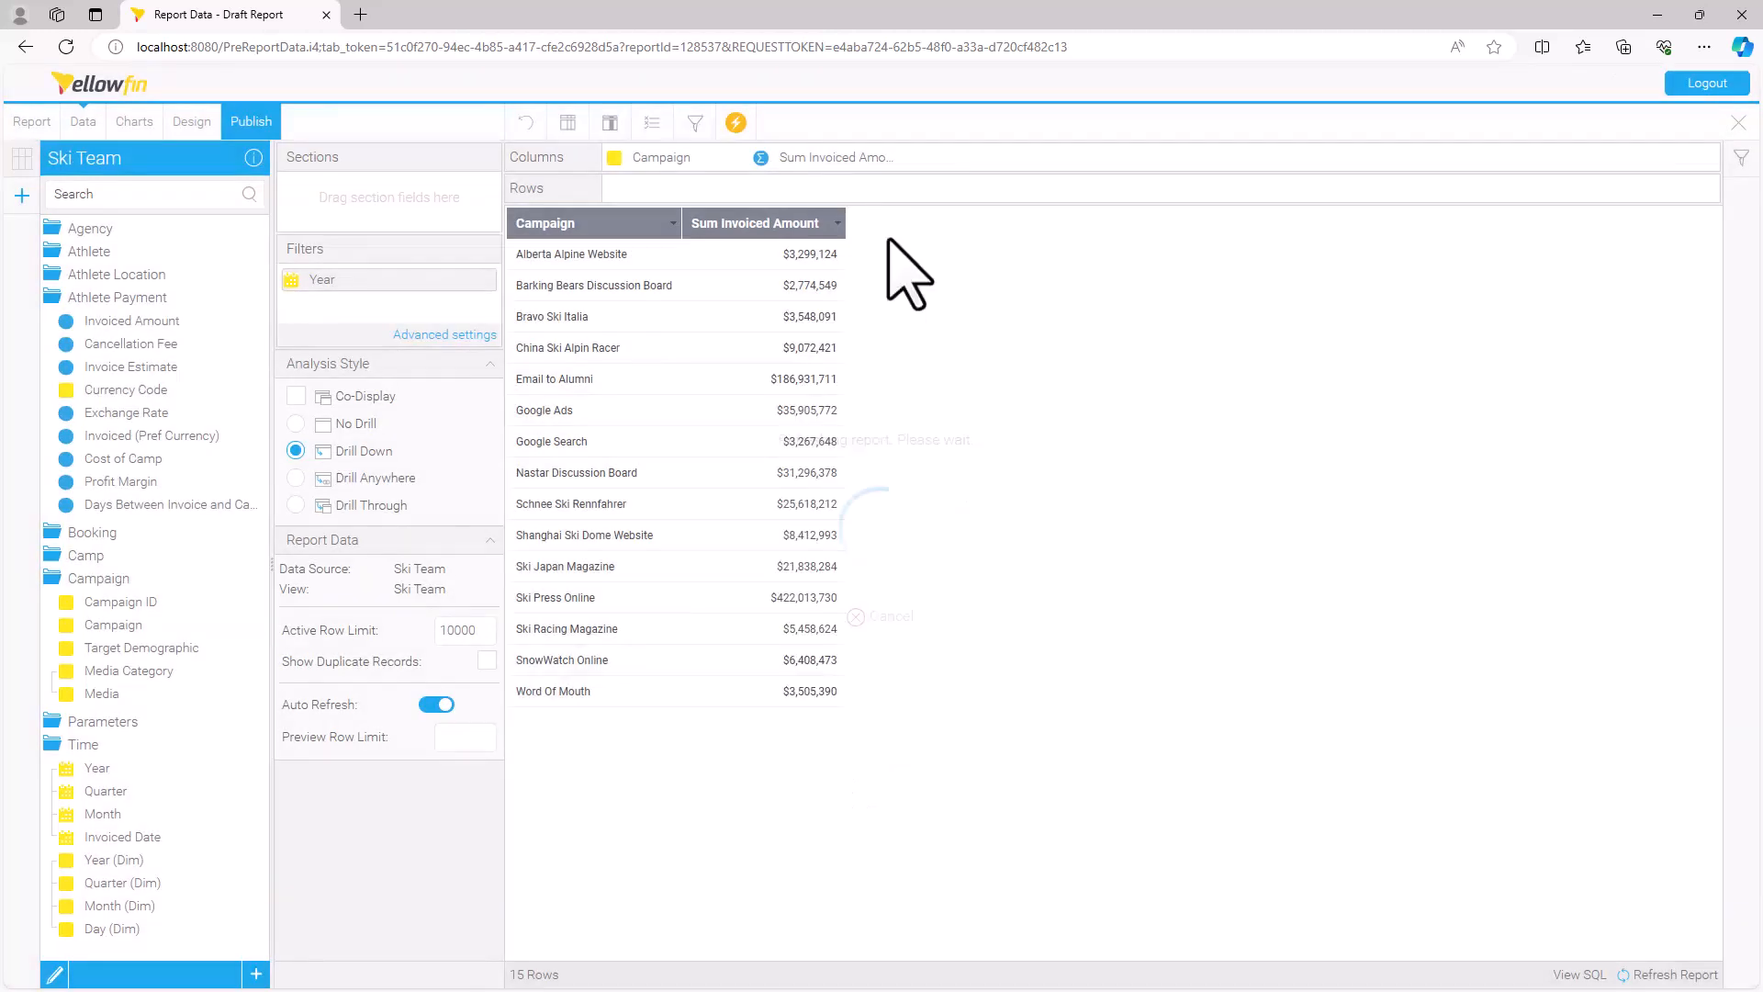
Change the display name of the Sum Invoiced Amount column to Current year in its column formatting.
click(884, 161)
mouse_move(909, 250)
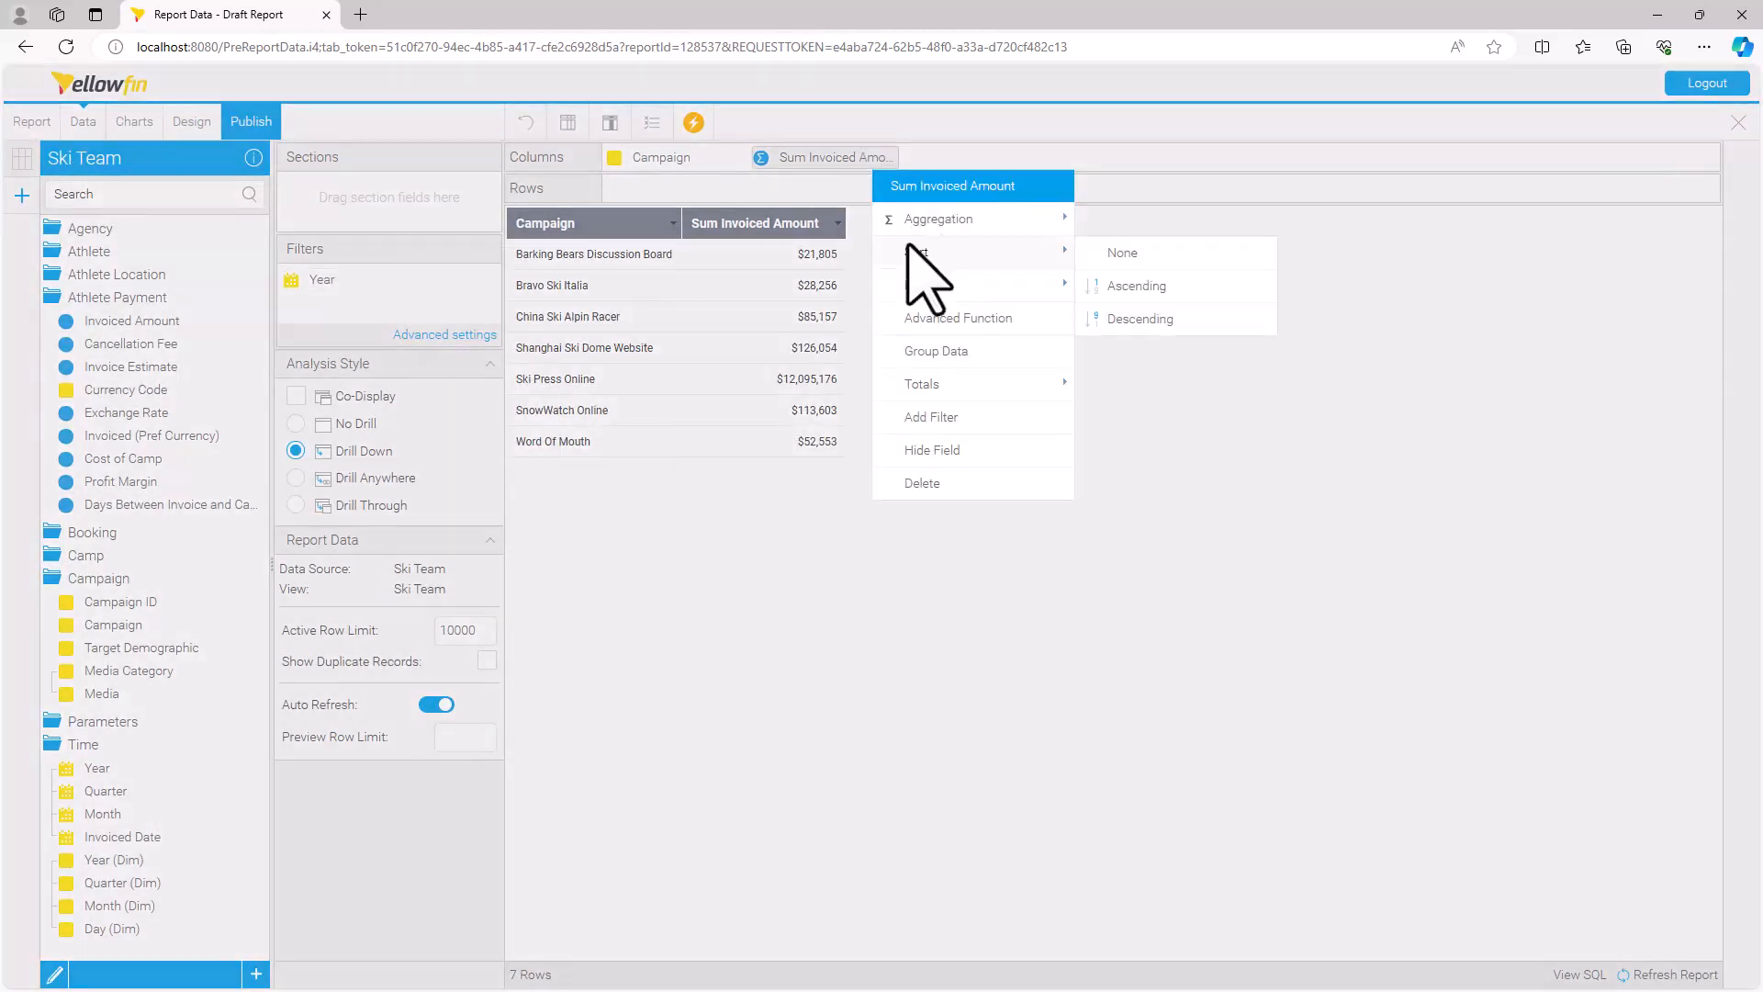
mouse_move(931, 290)
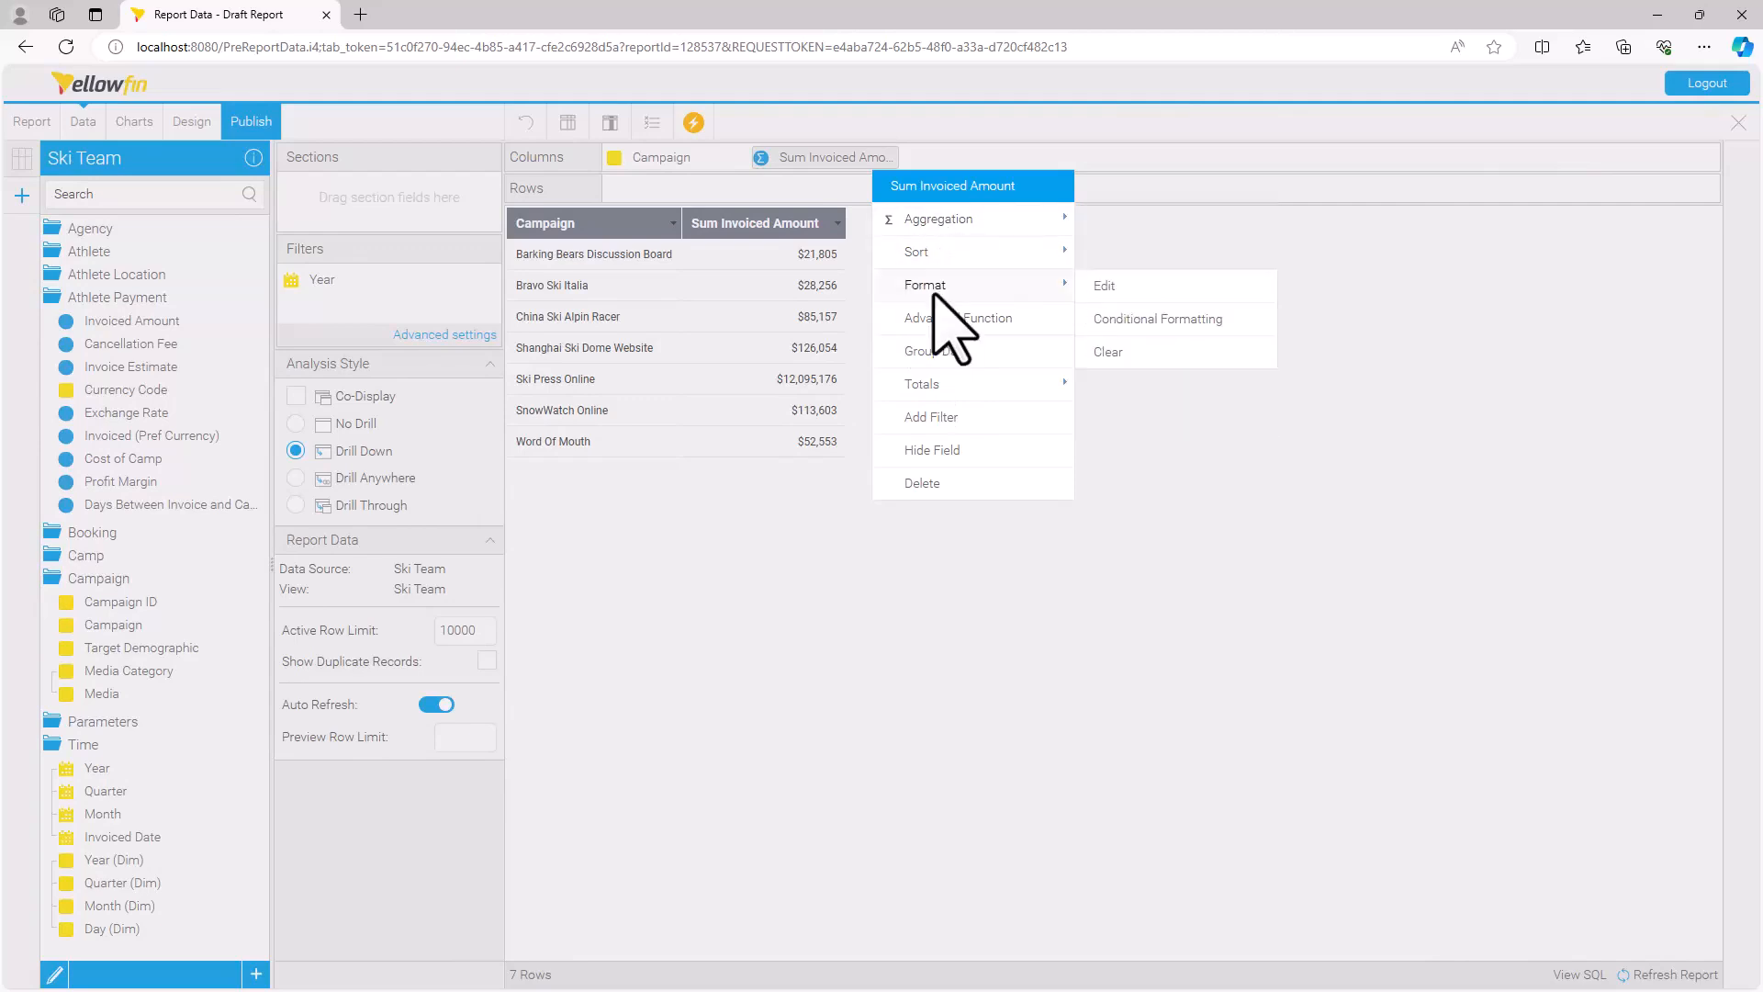
click(1123, 289)
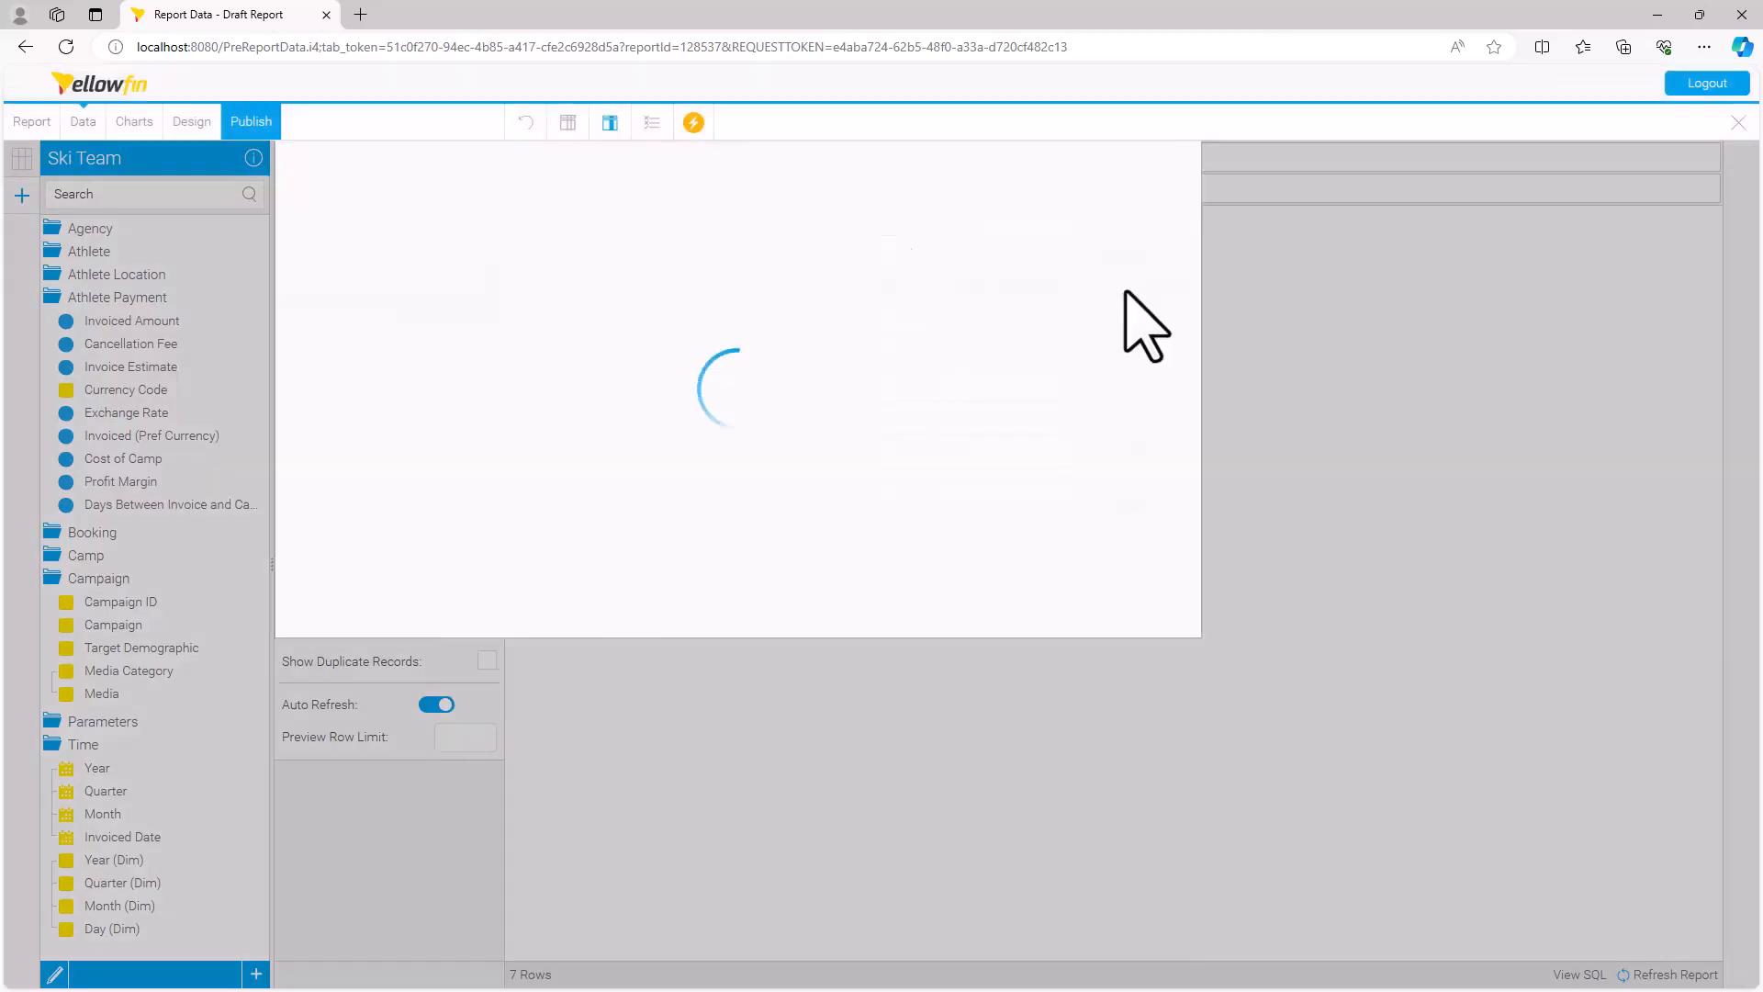
drag(1069, 260, 828, 258)
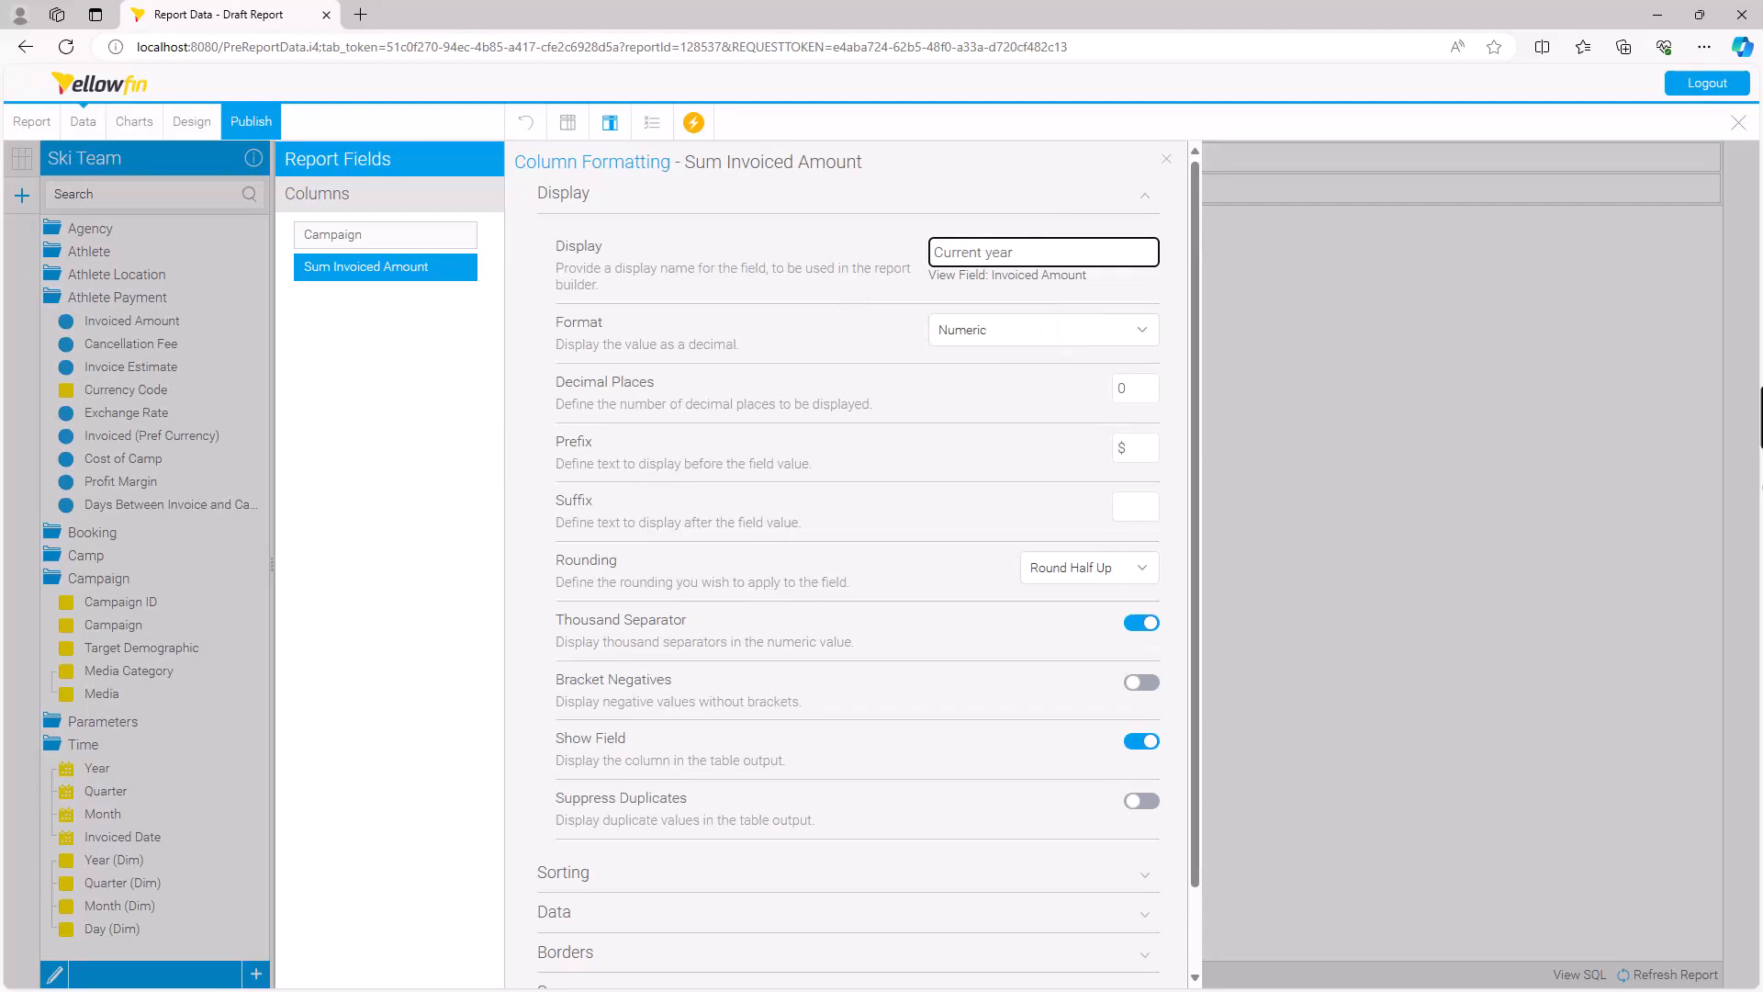
click(1167, 160)
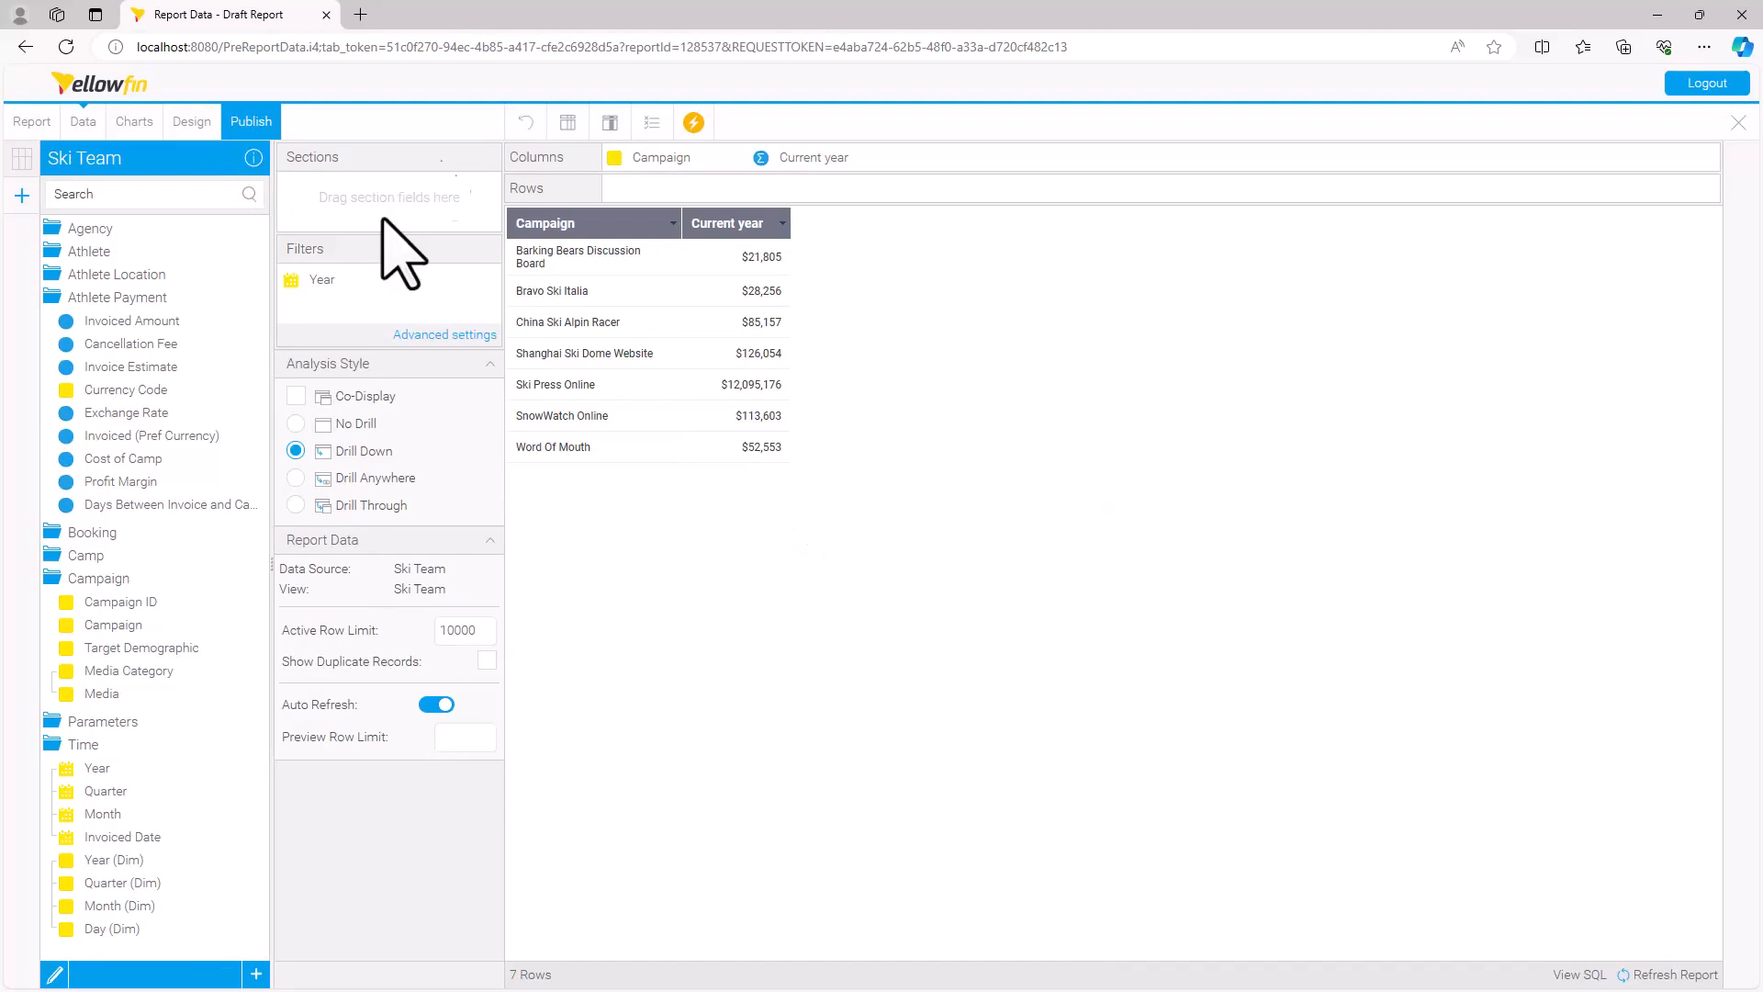
Create a basic Append sub query with a left outer join matching Campaign to Campaign, with Year as its filter, and save it.
click(24, 194)
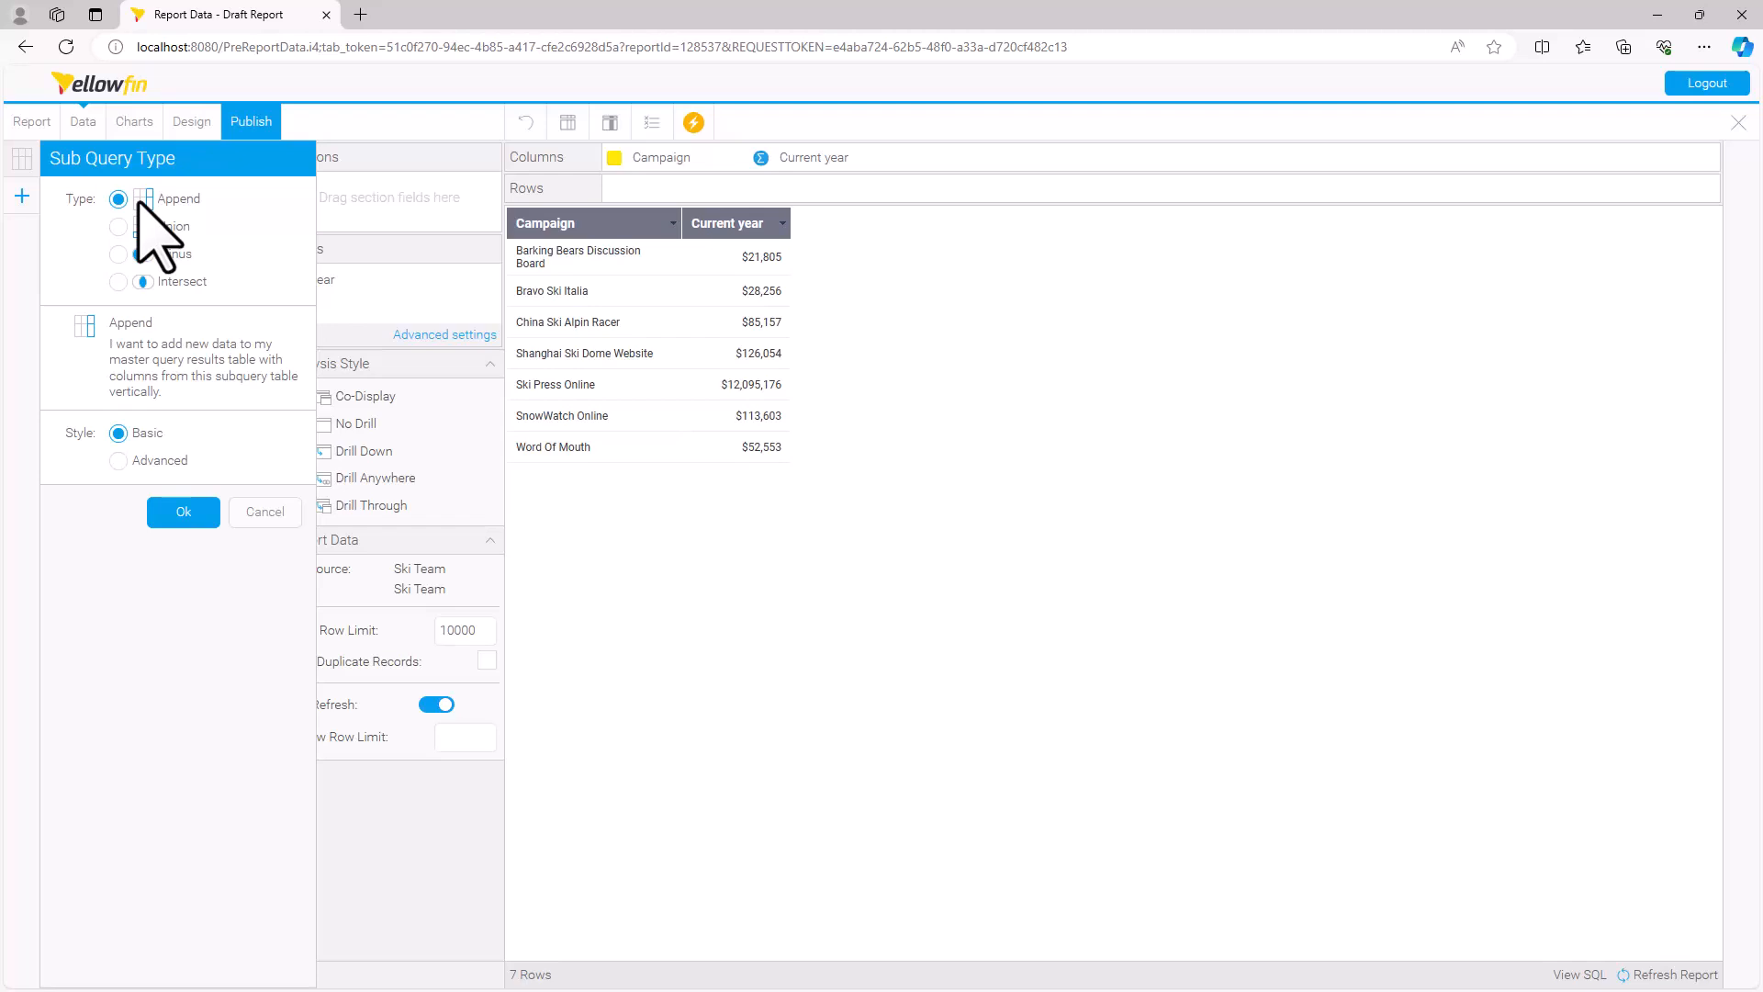
click(184, 511)
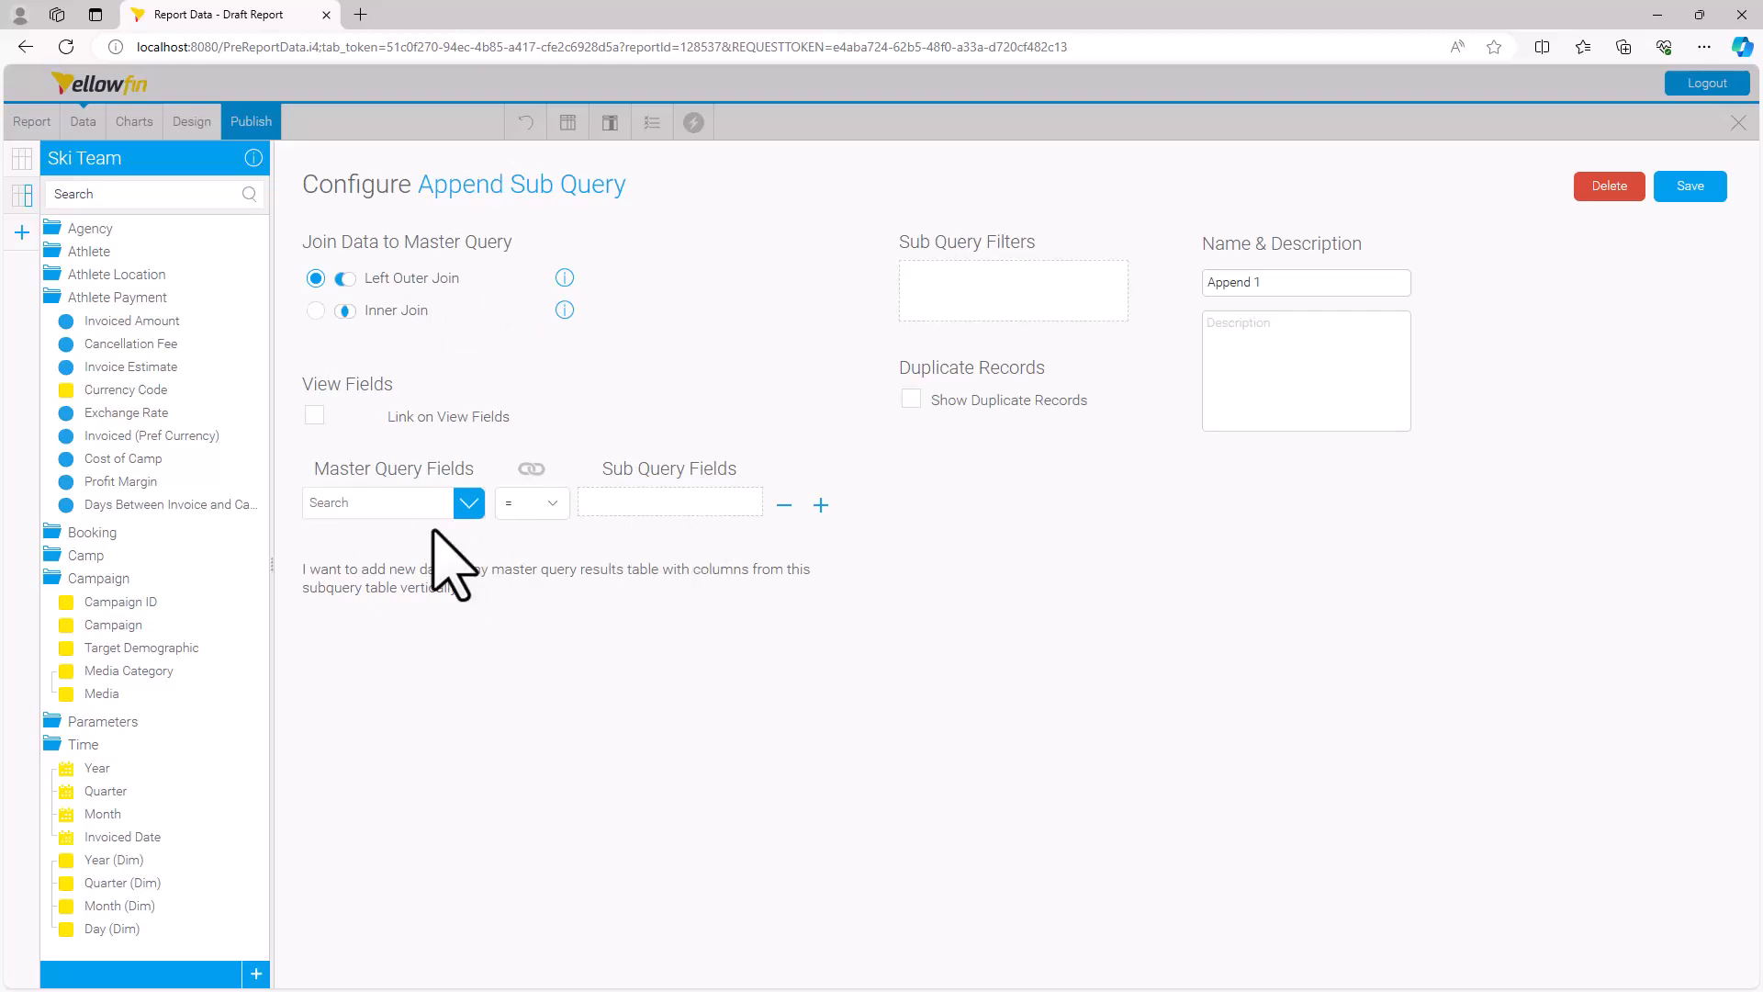
click(466, 507)
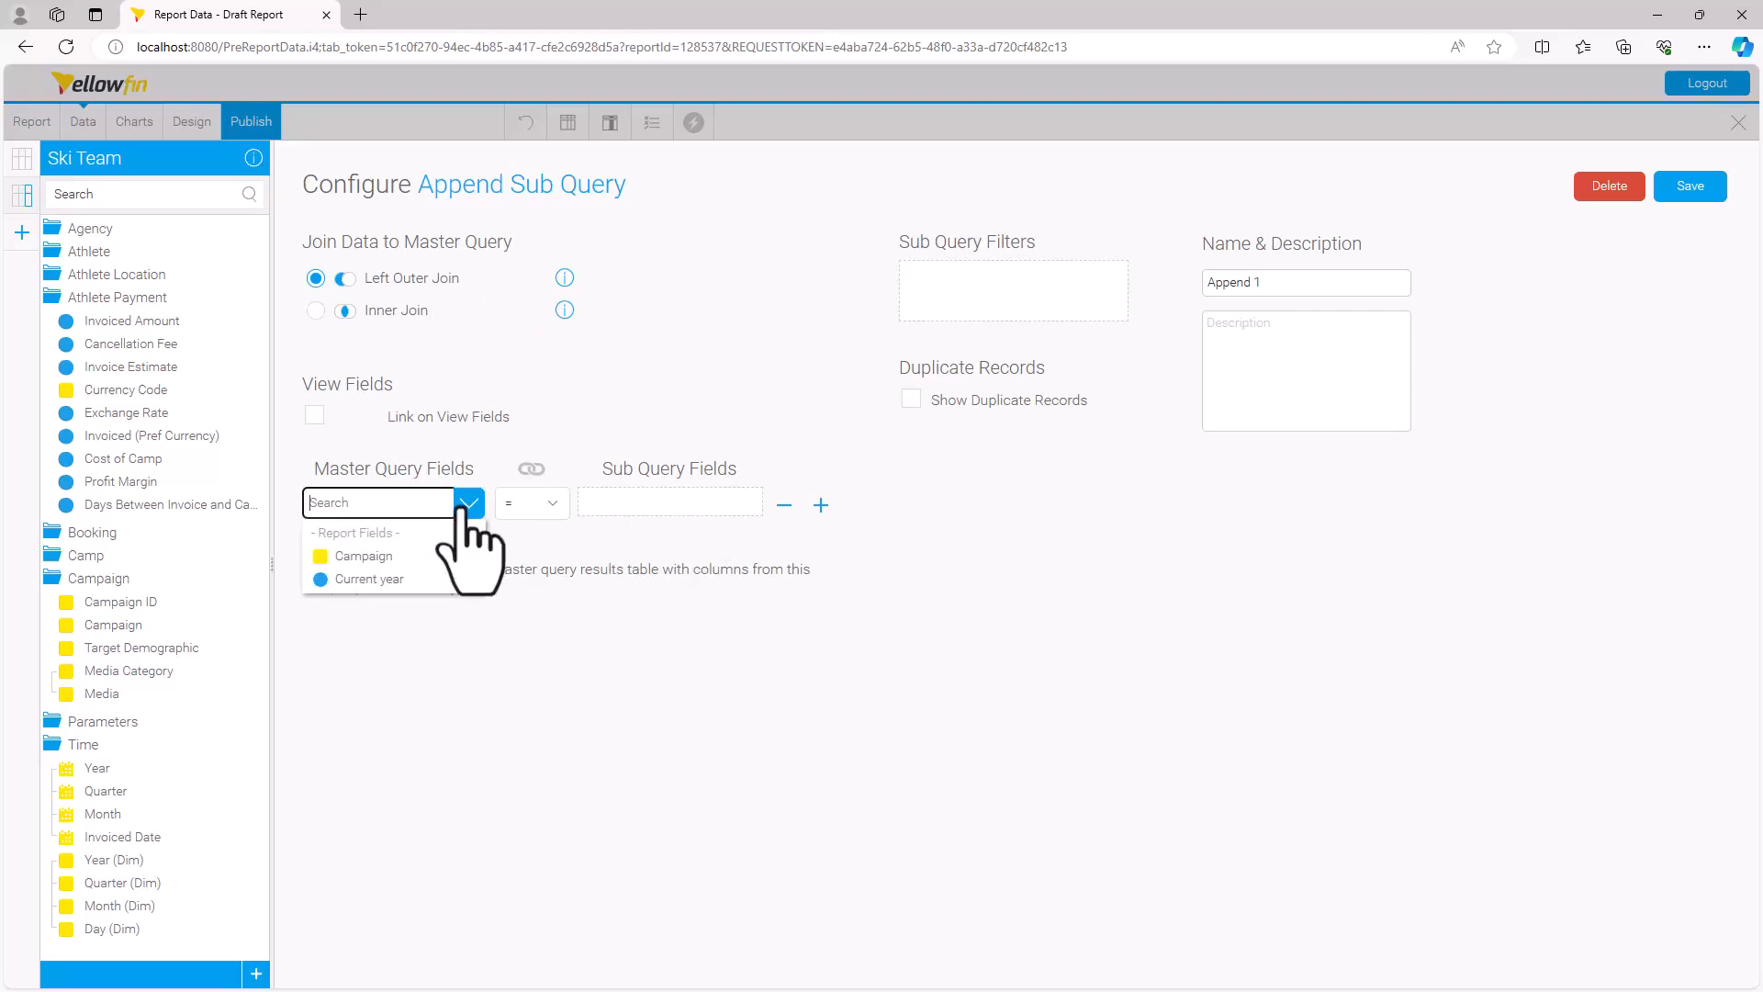
click(397, 557)
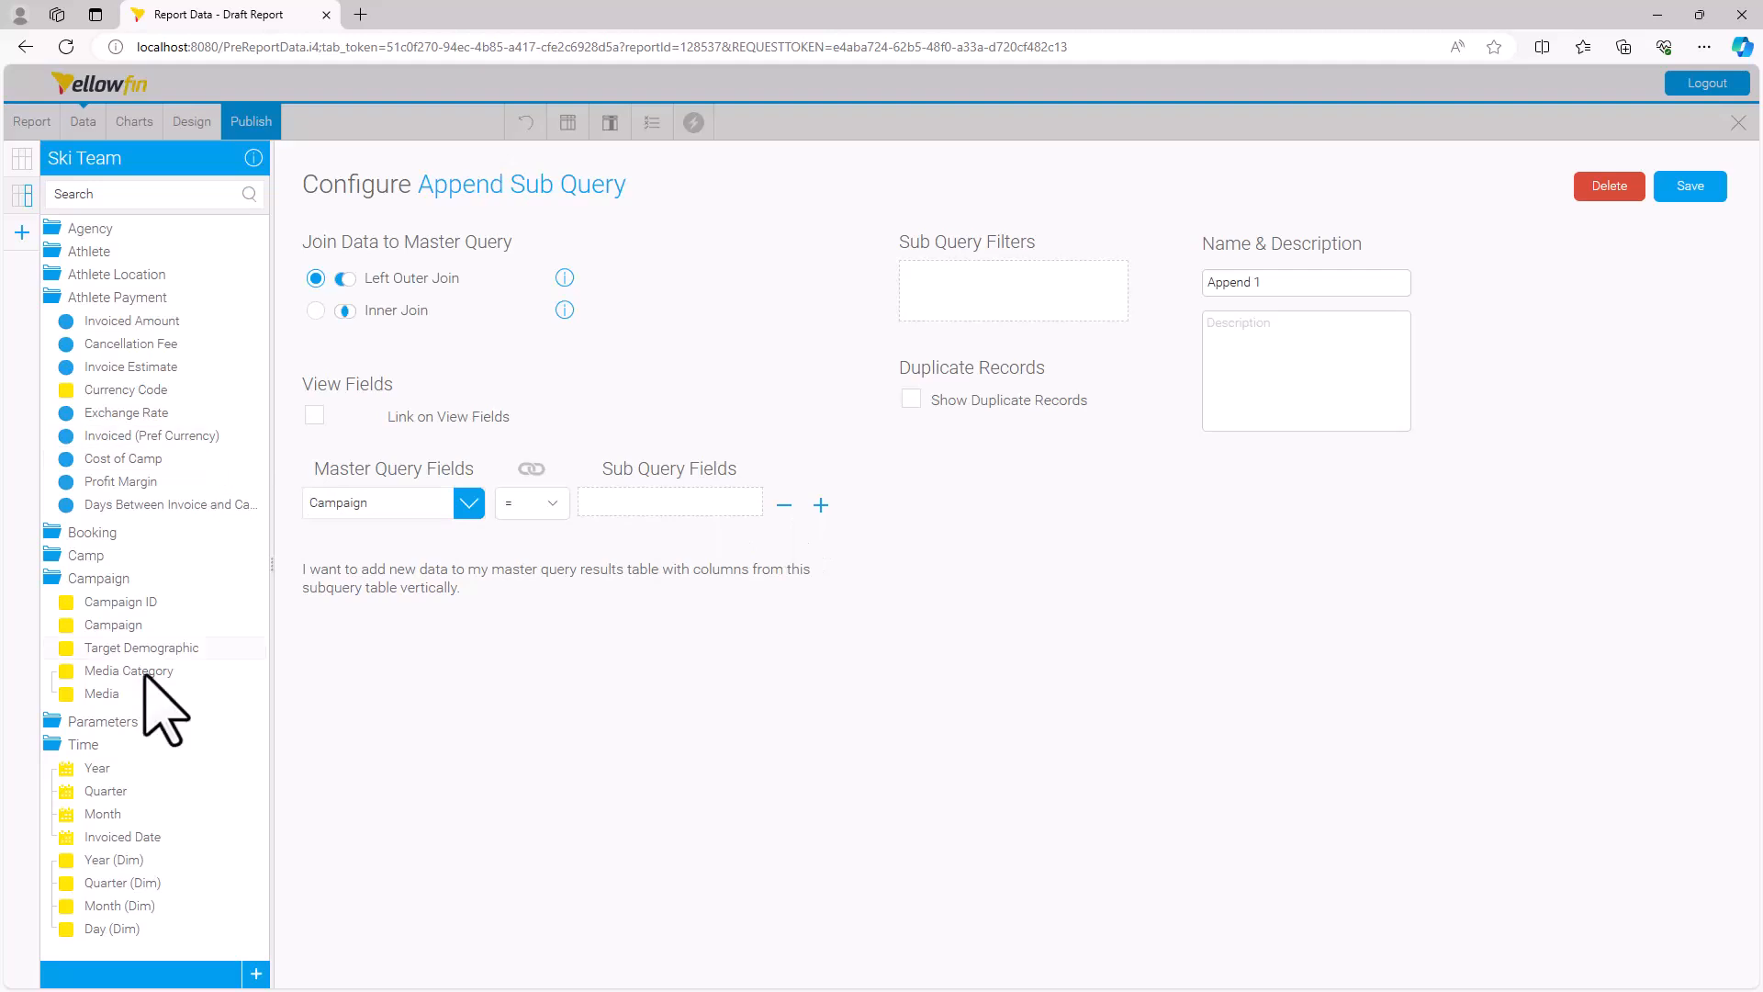
drag(99, 623, 663, 503)
drag(94, 771, 976, 290)
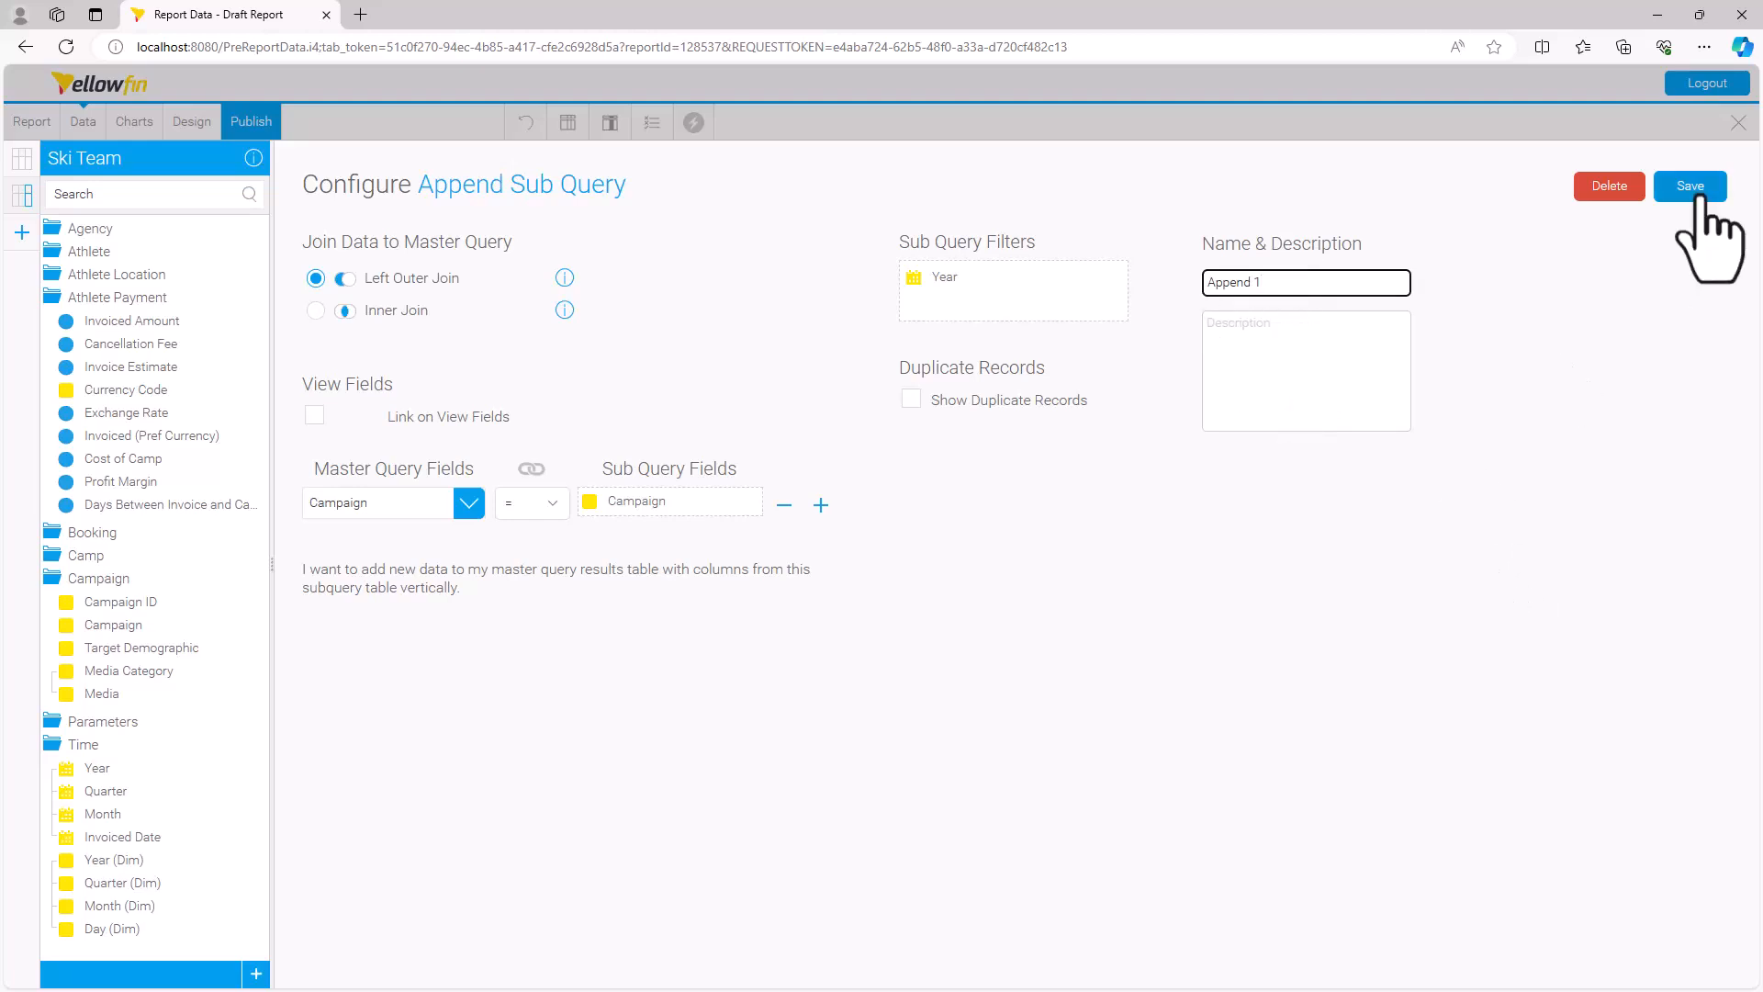
click(1704, 230)
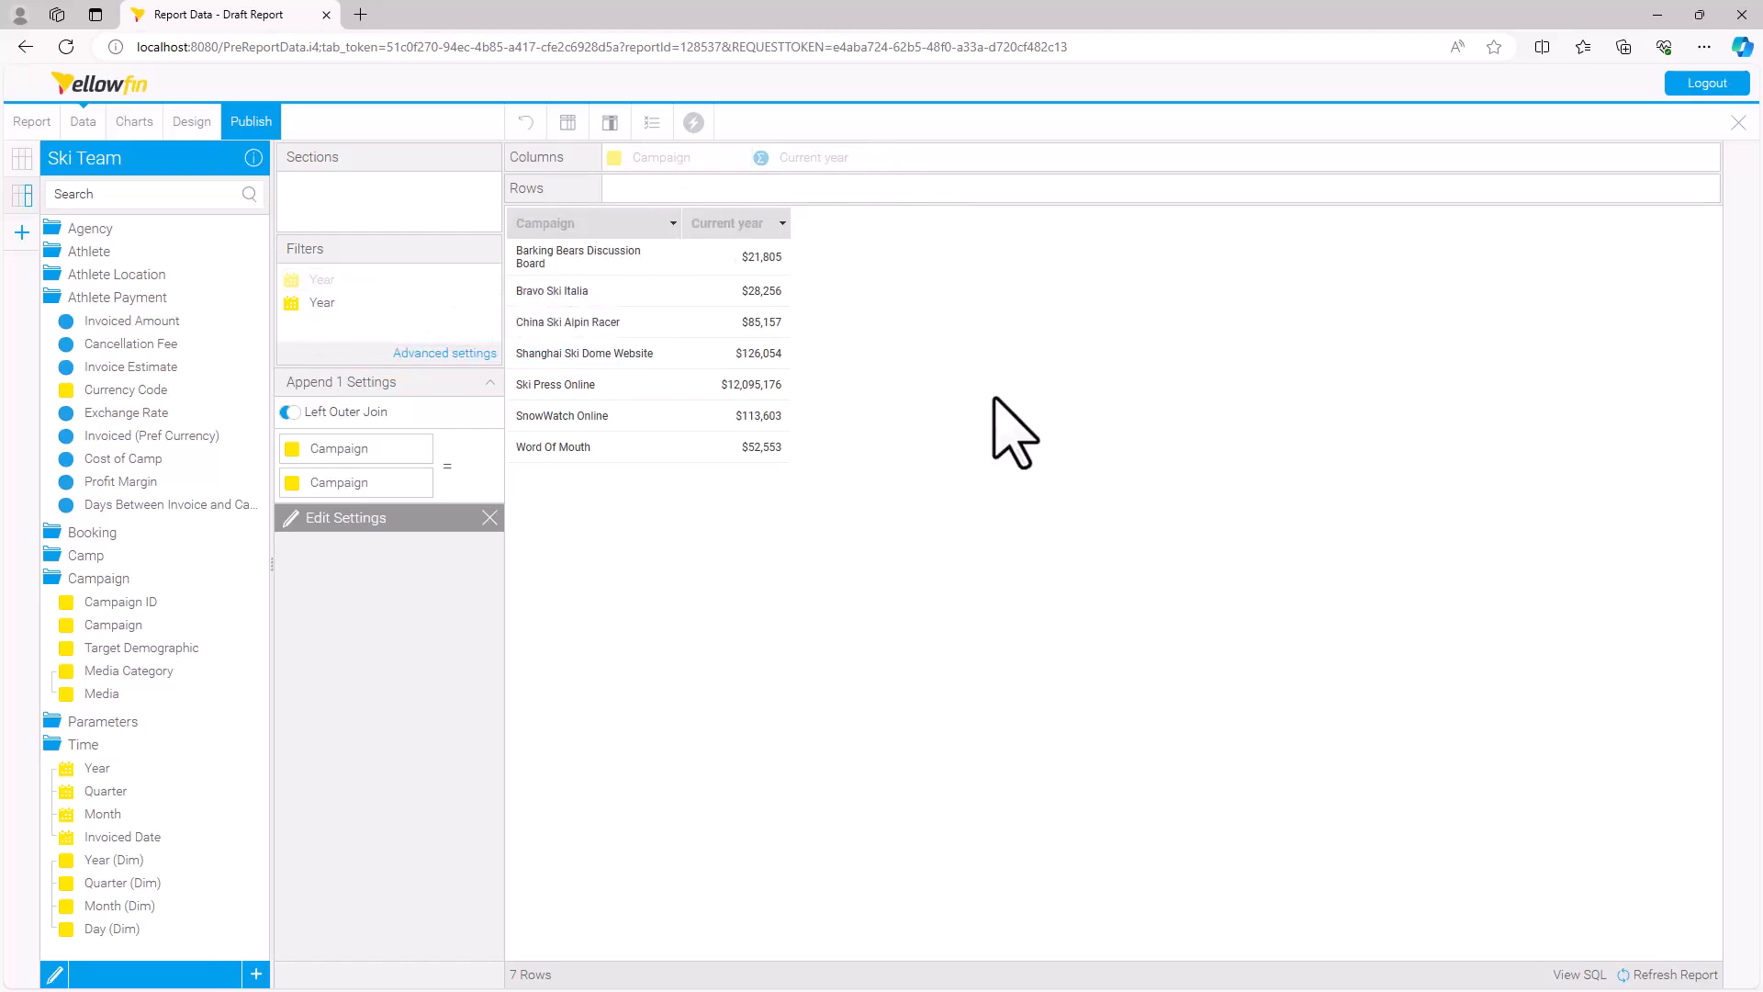
Set the Append 1 sub query's Year filter to the pre-defined period Last Year in the advanced filter settings.
click(485, 355)
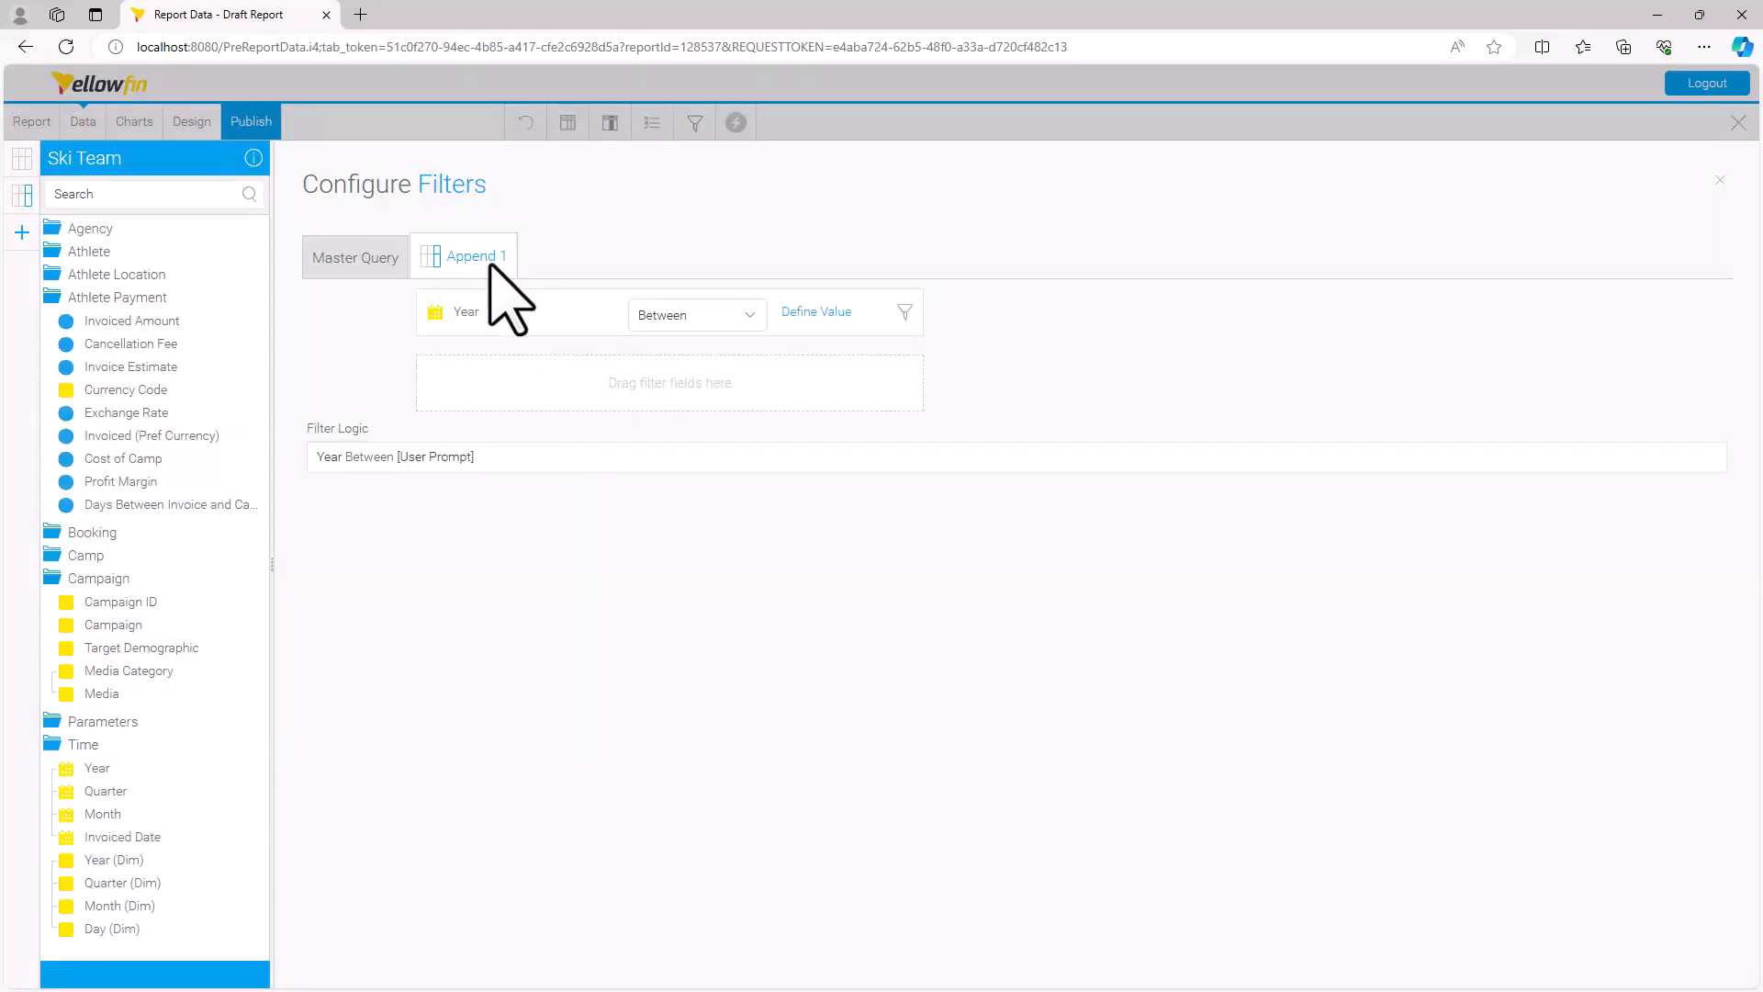
click(816, 312)
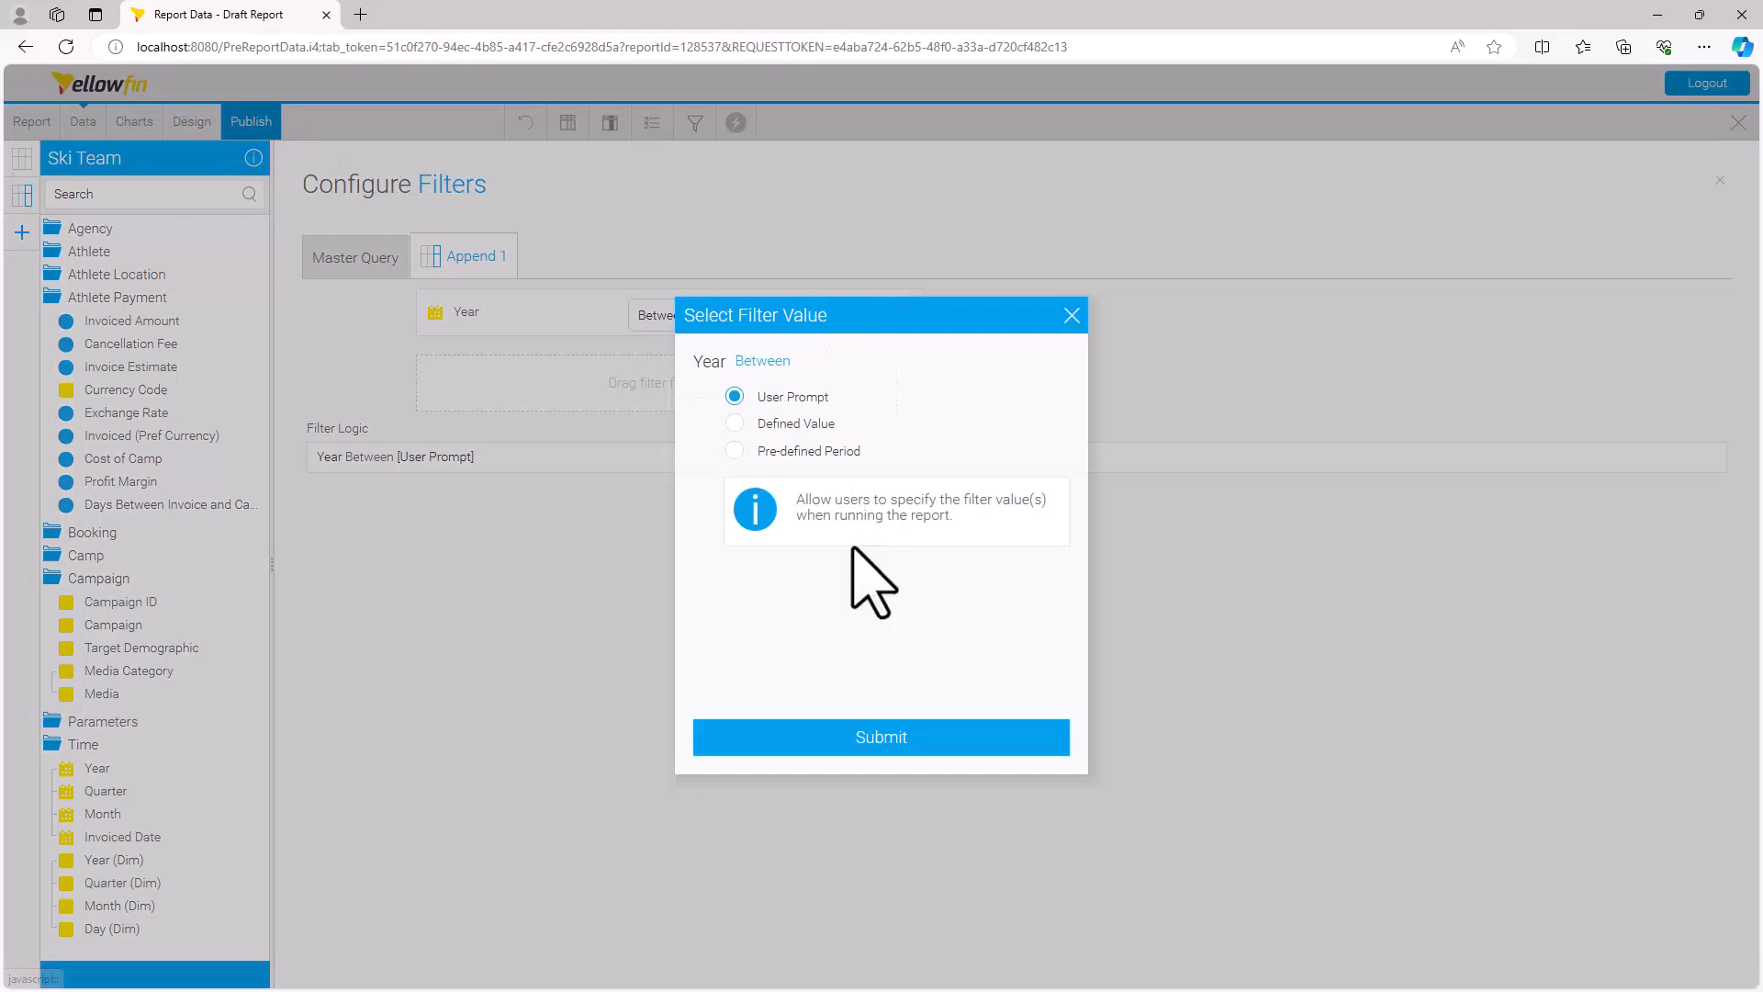
click(735, 450)
click(840, 492)
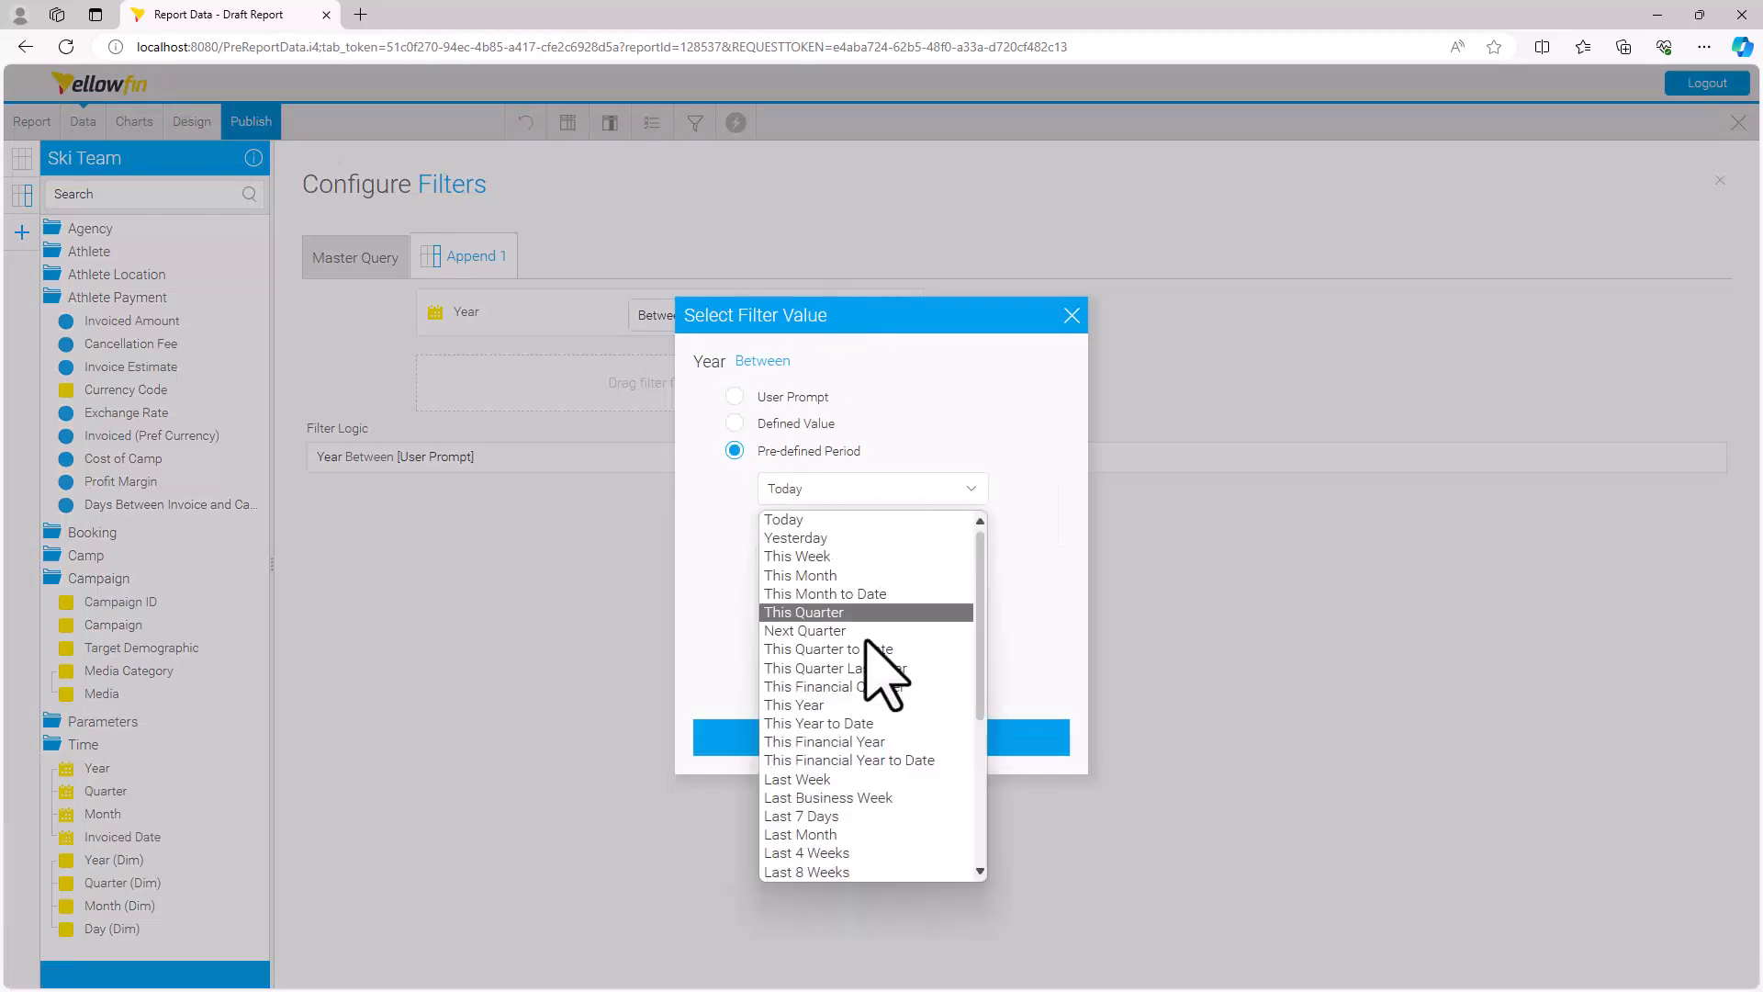
scroll(863, 804, down, 2)
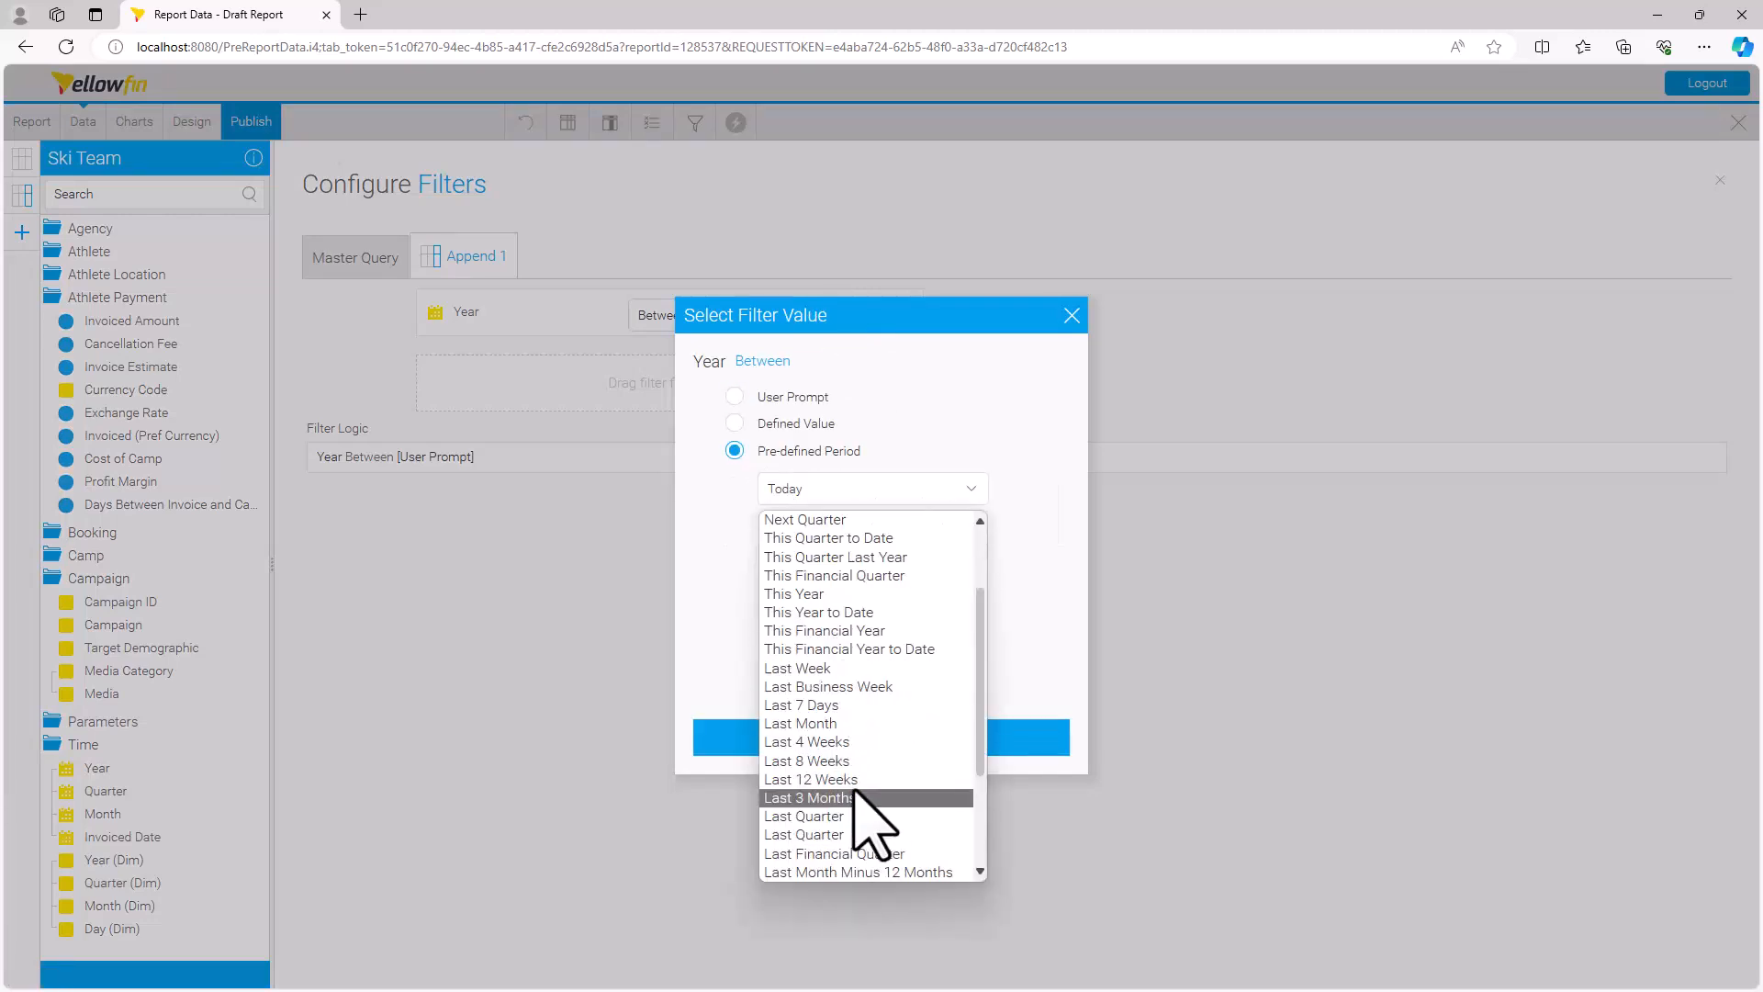
scroll(831, 840, down, 3)
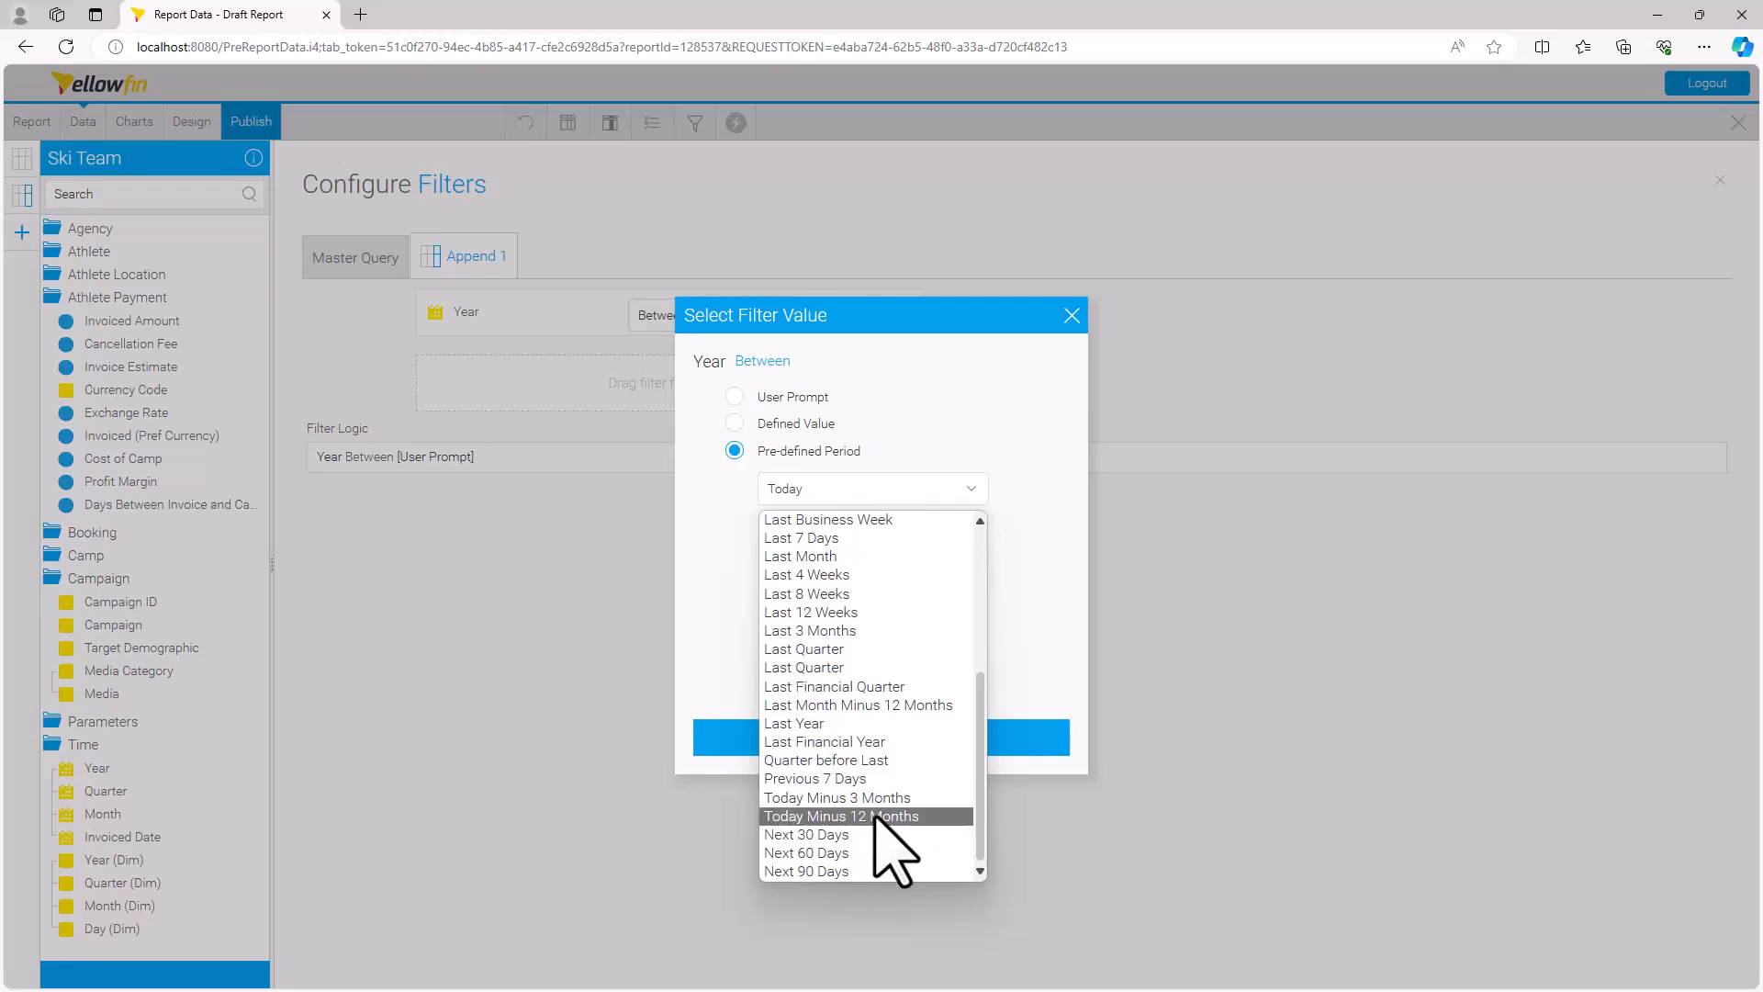
click(822, 724)
click(886, 739)
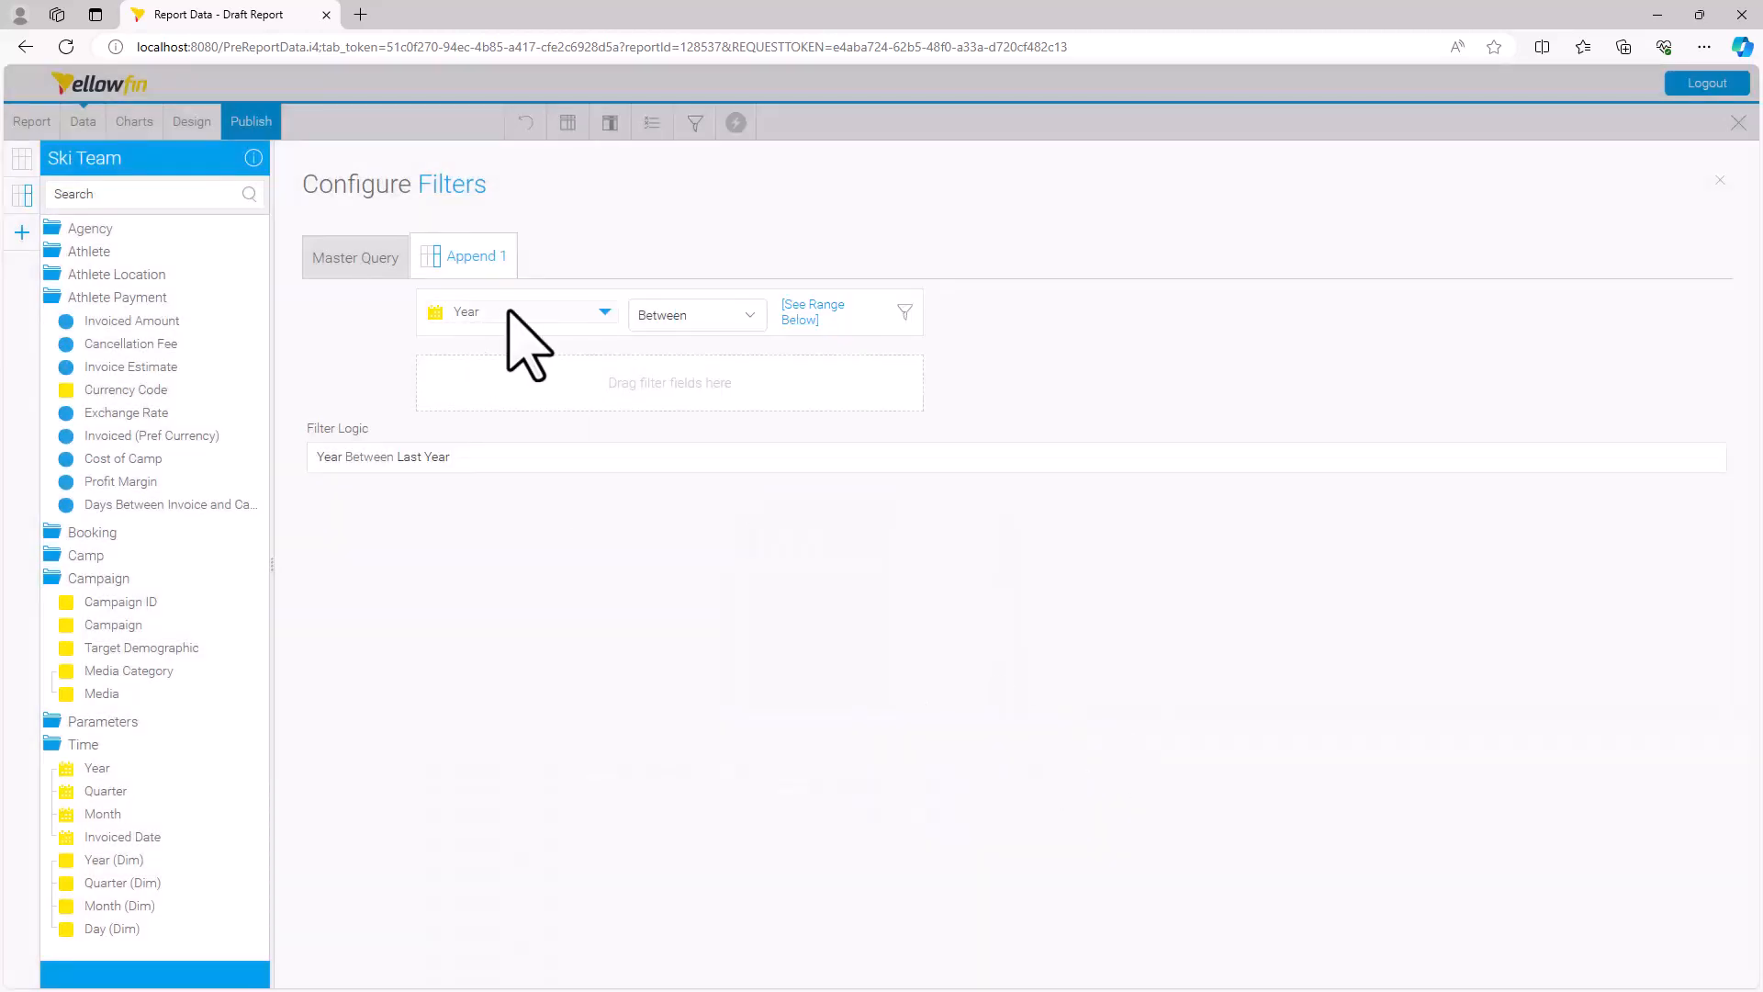
Review the Year filter periods of the master query and Append 1, and close the filter configuration.
click(356, 260)
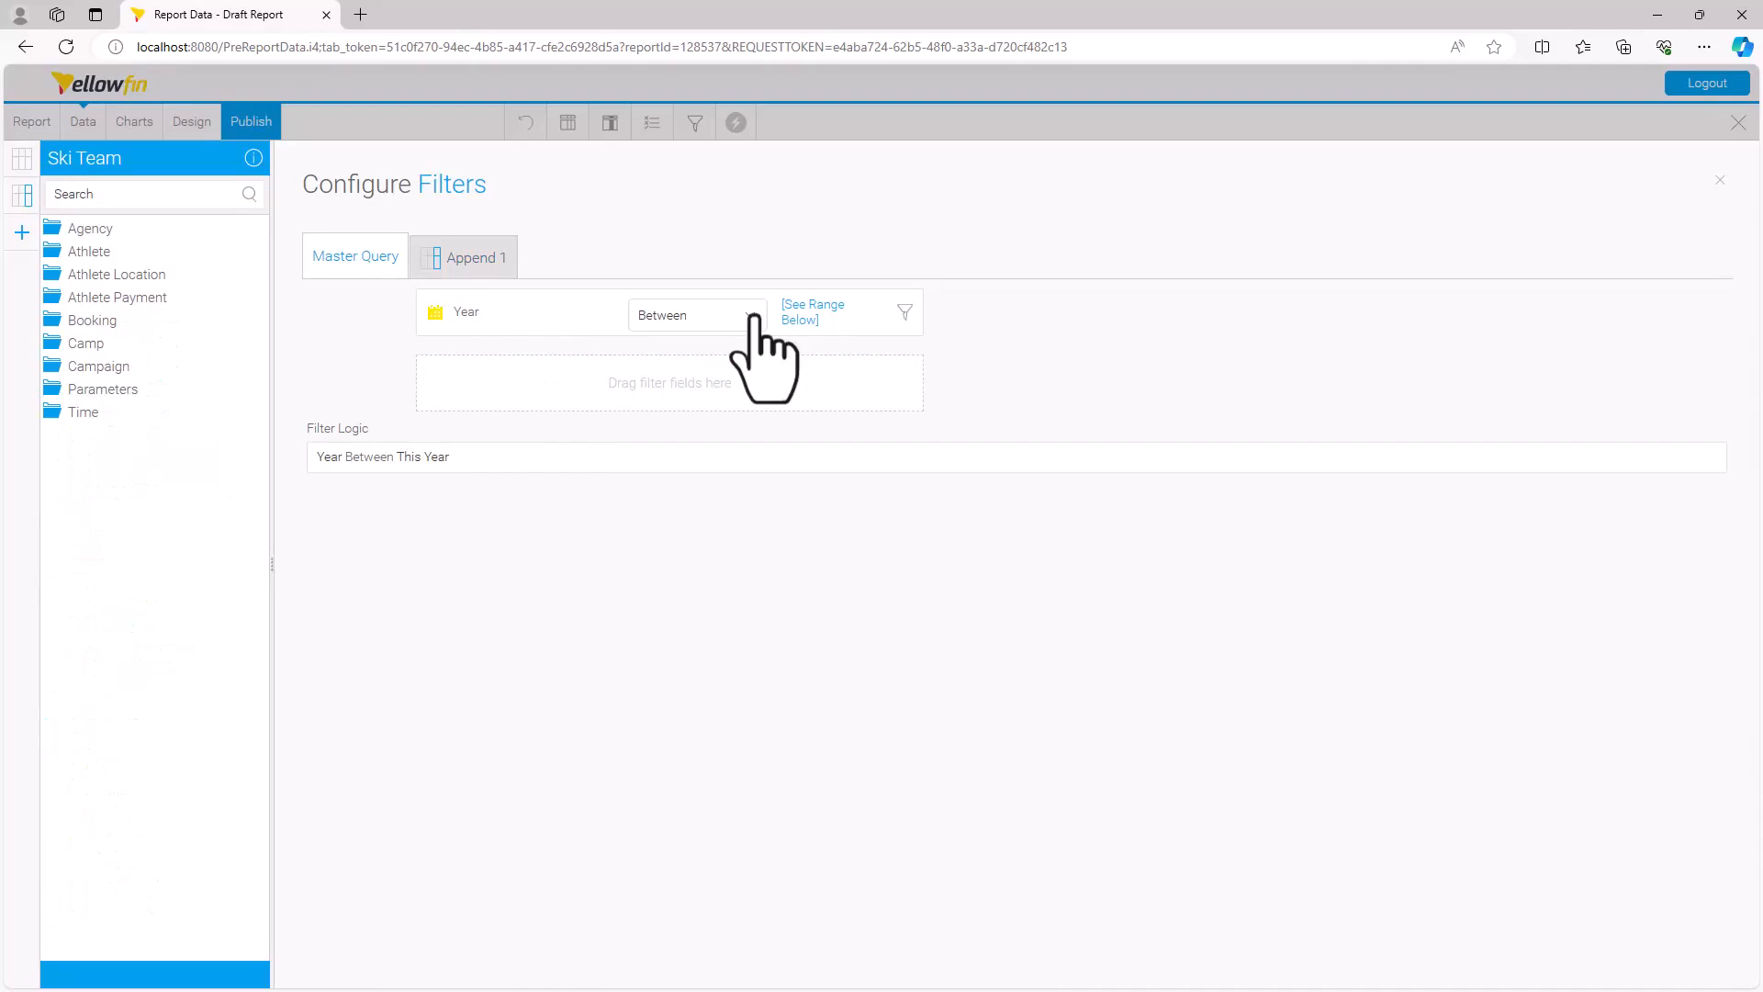
click(807, 312)
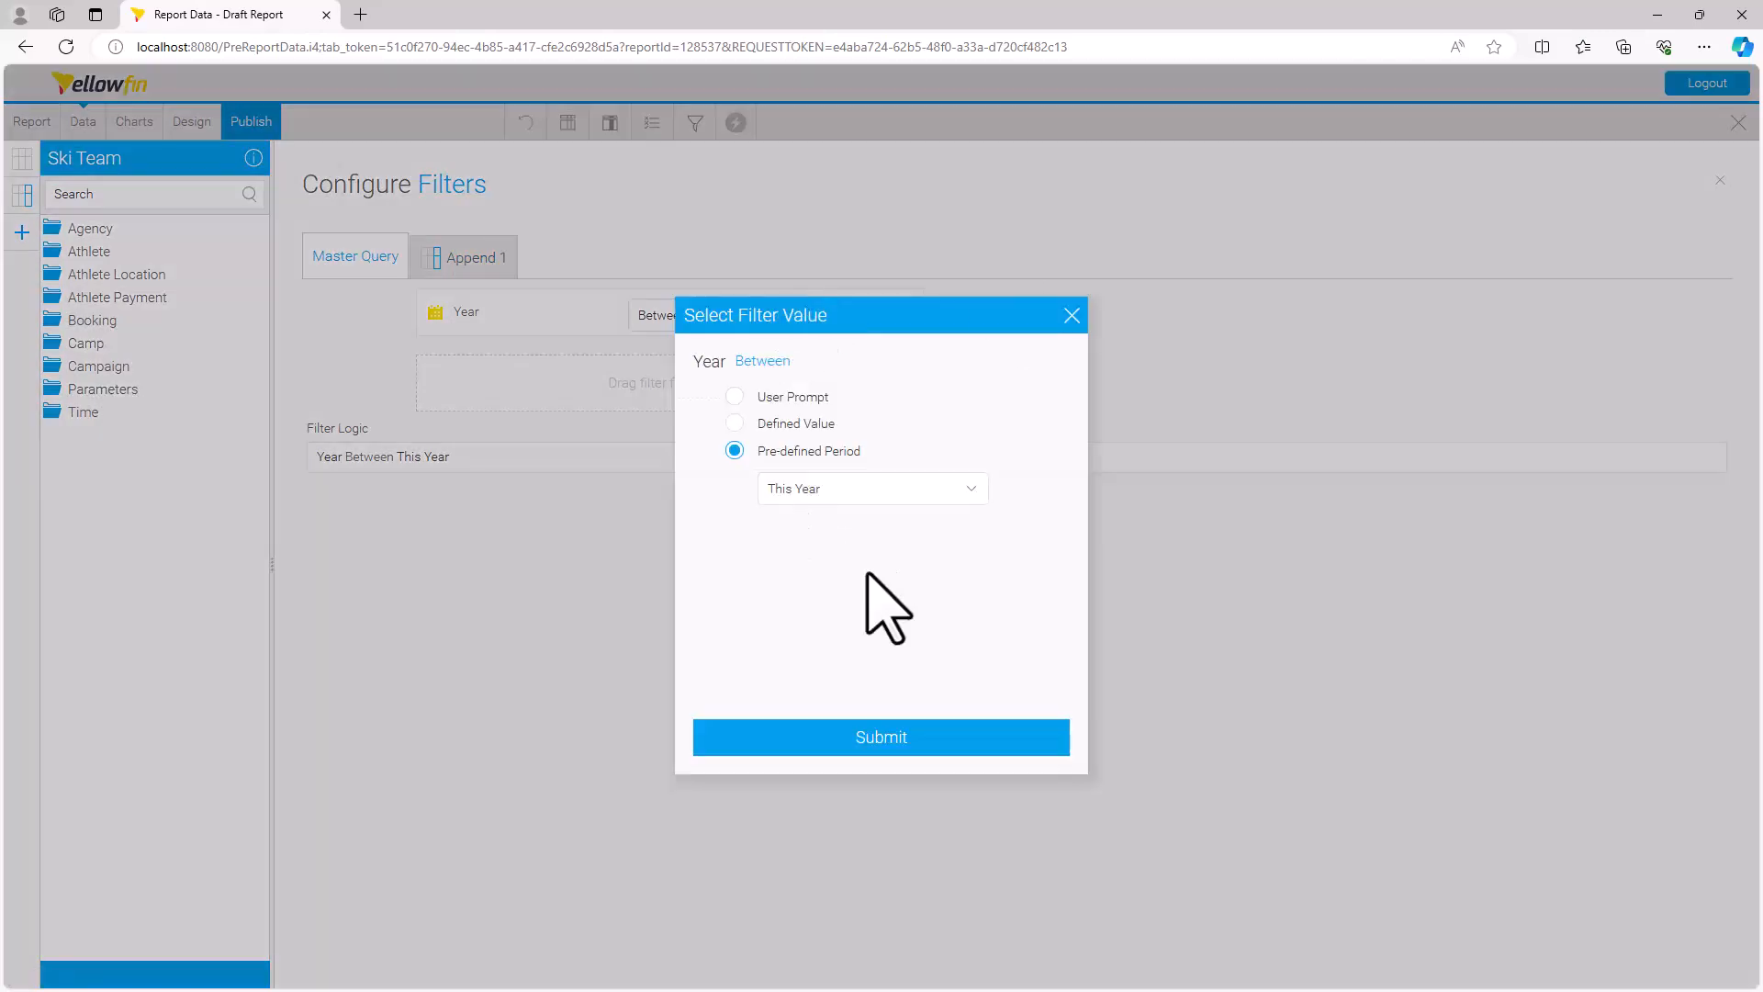
click(1071, 316)
click(464, 259)
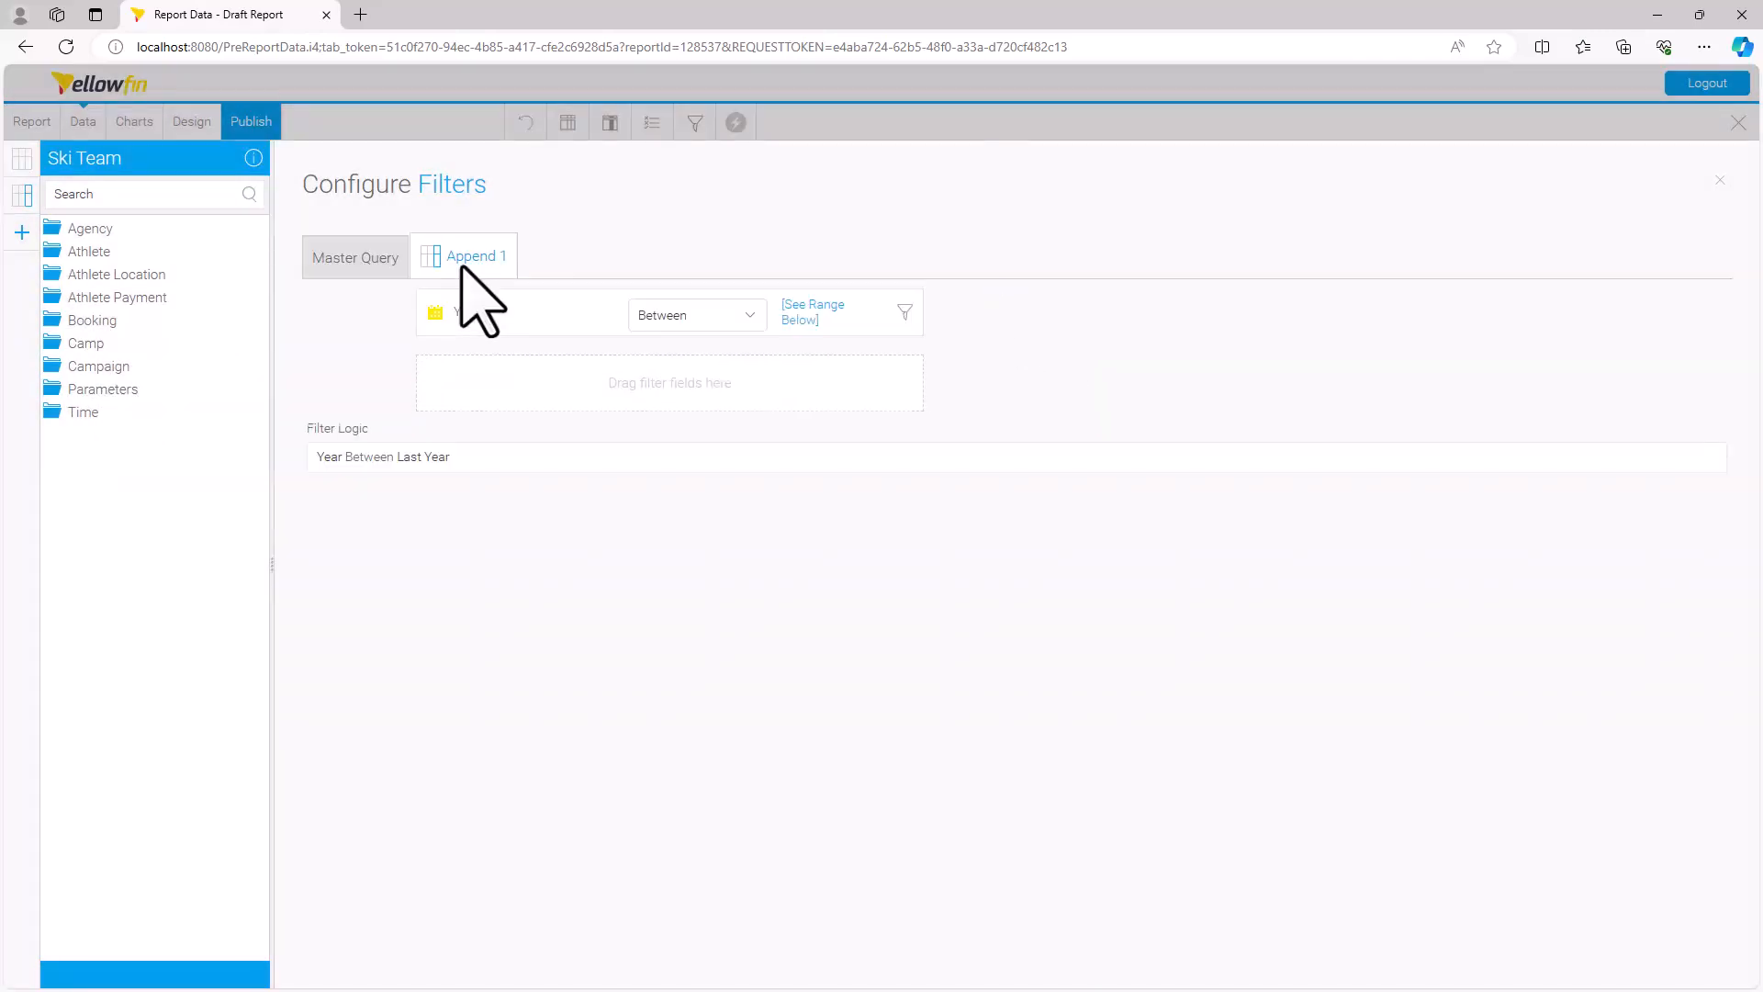
click(804, 320)
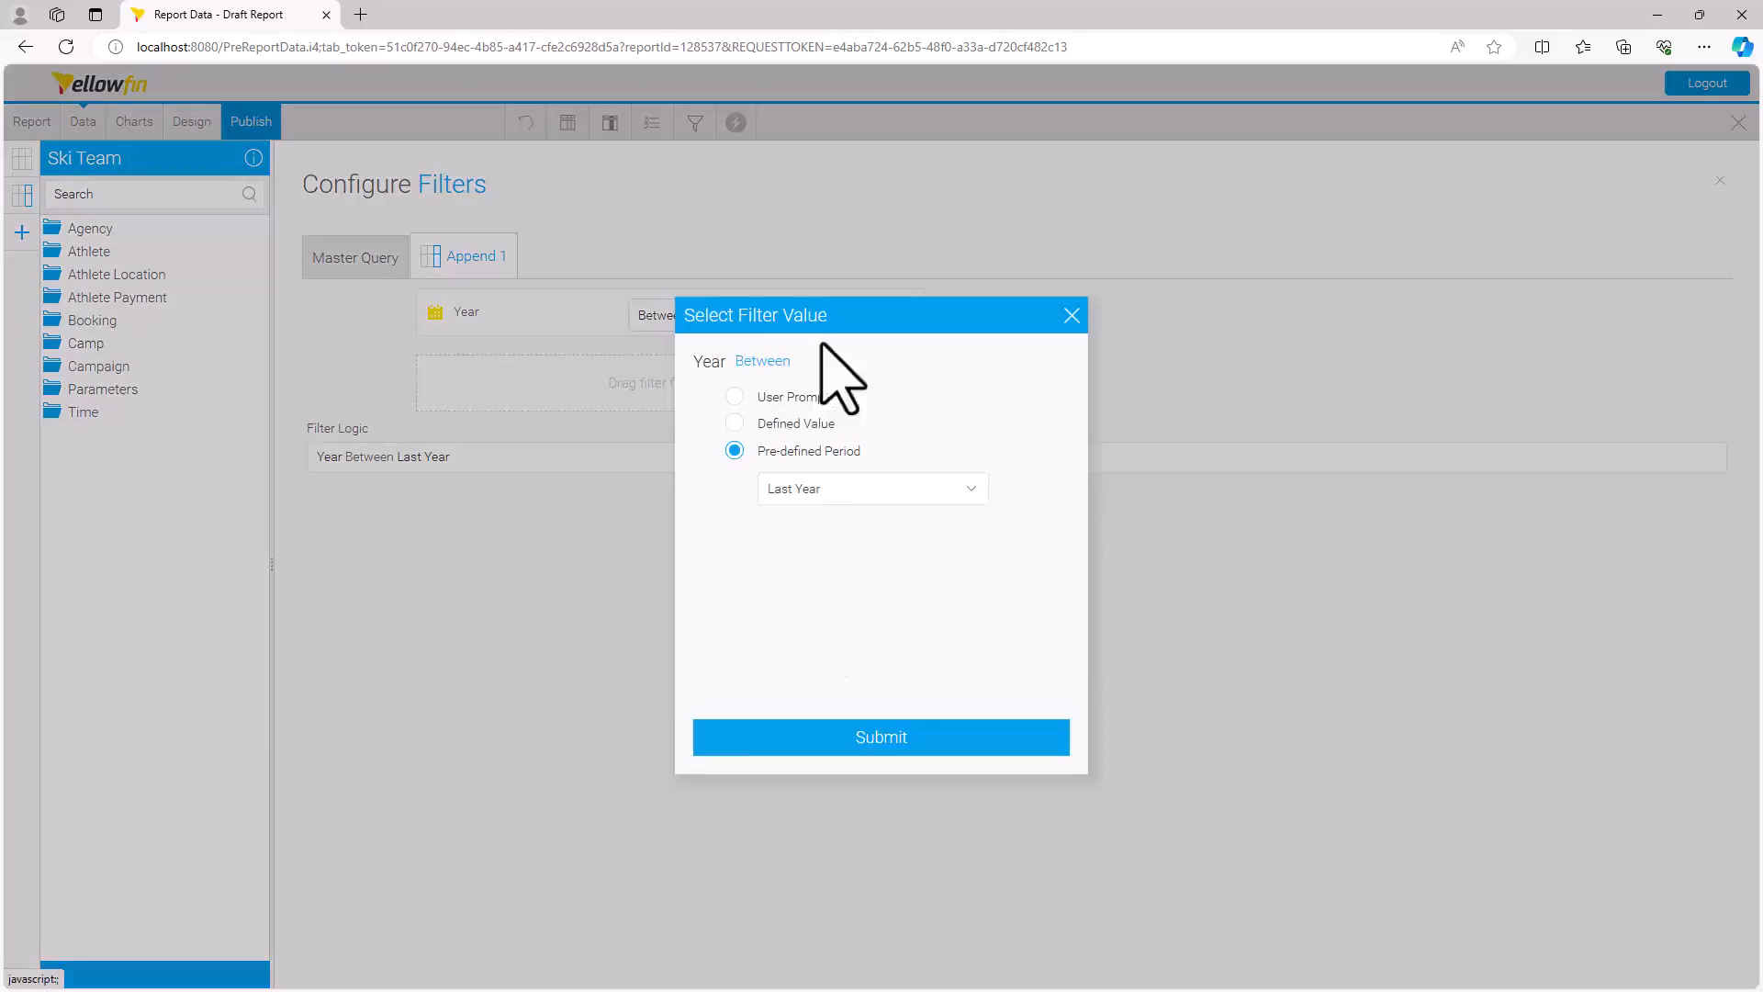
click(1071, 315)
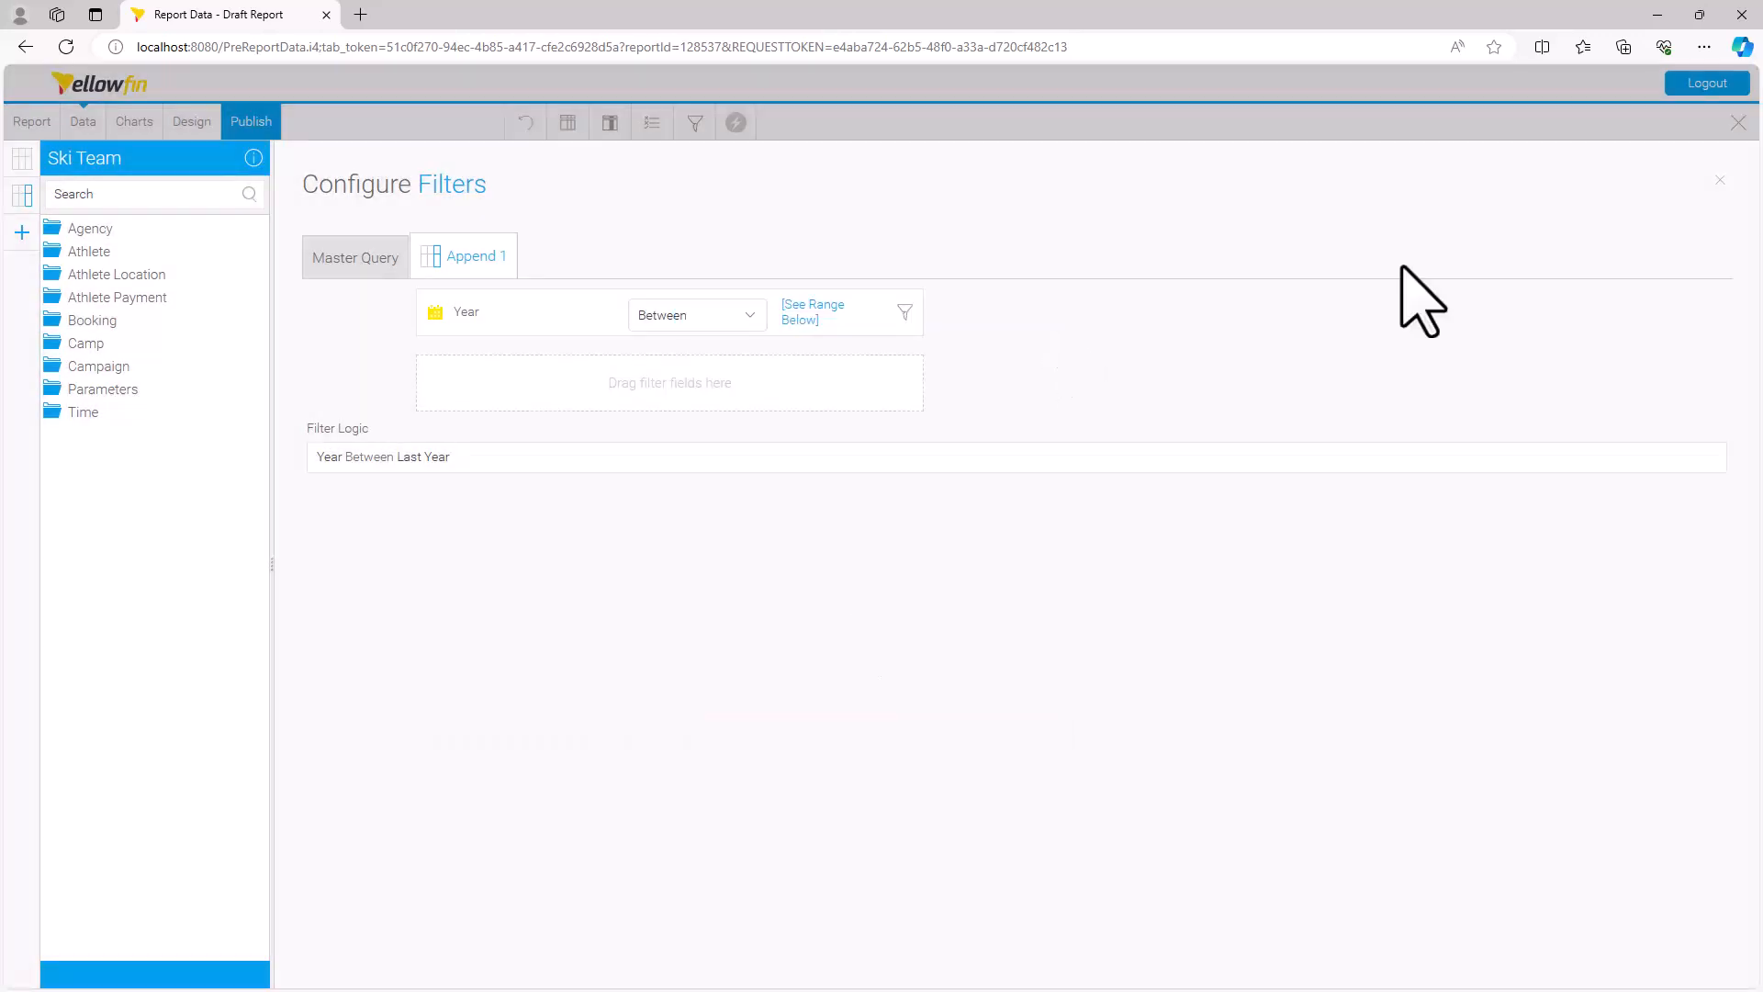
click(1720, 181)
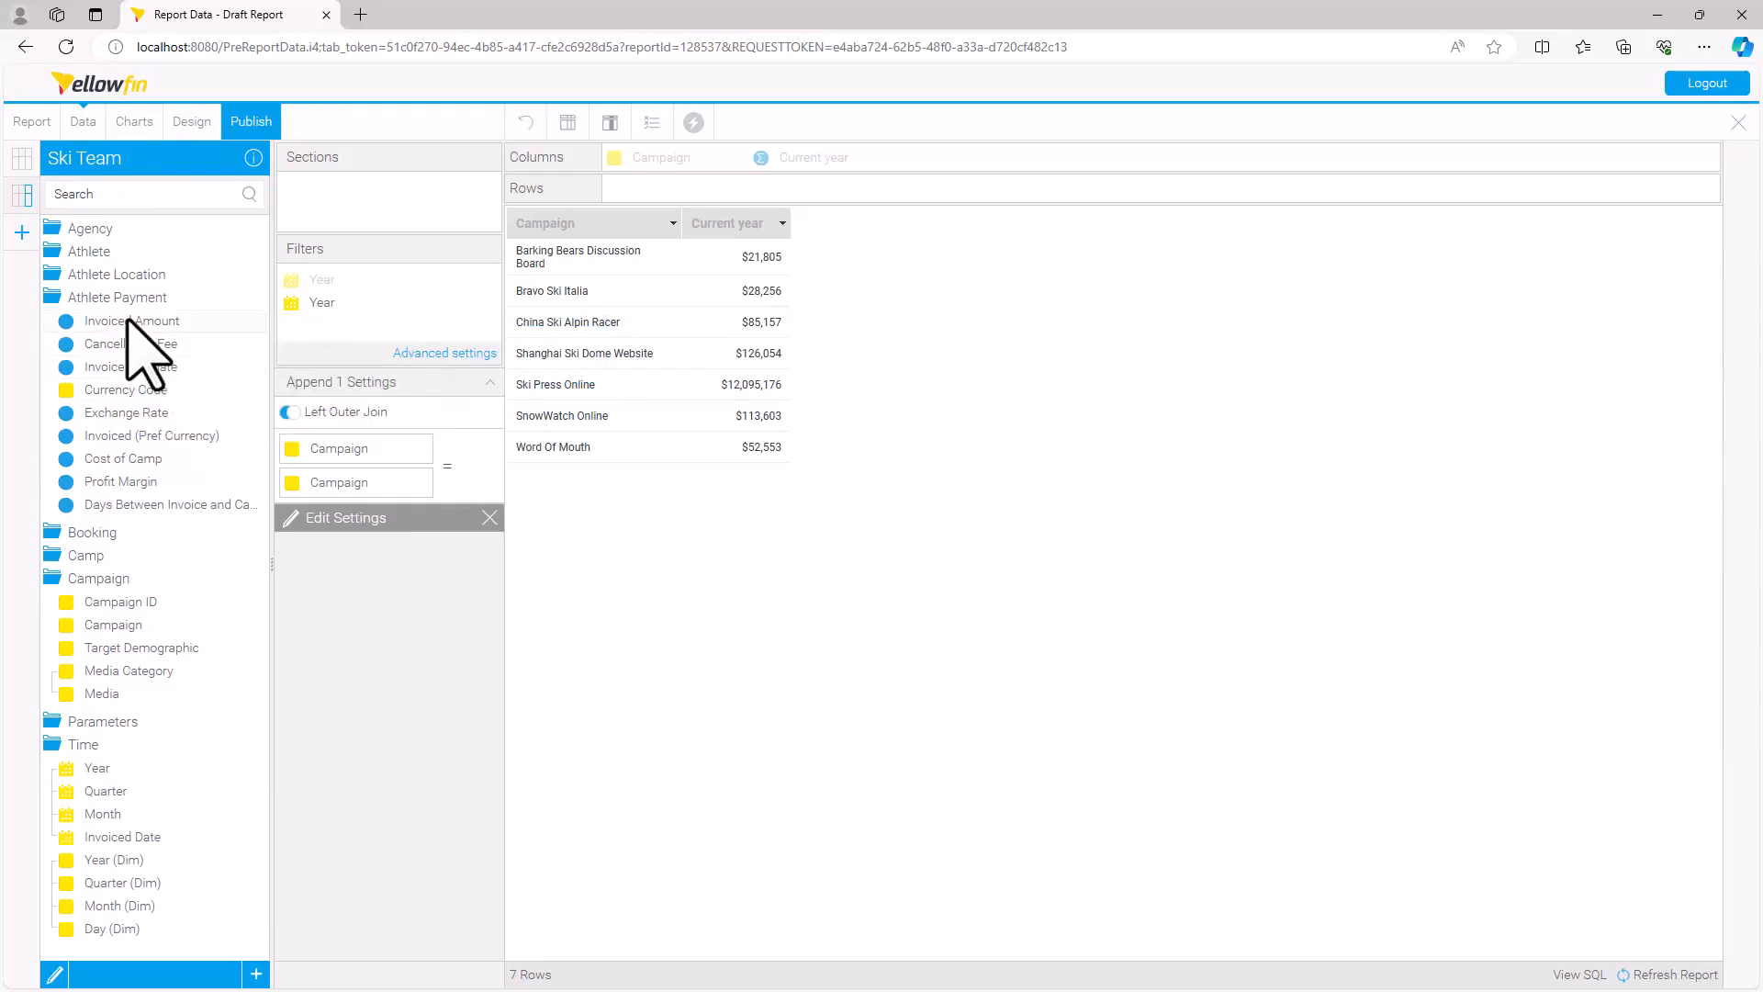
Add Invoiced Amount to the sub query as a column and set its display name to Last year sales.
drag(133, 321, 787, 354)
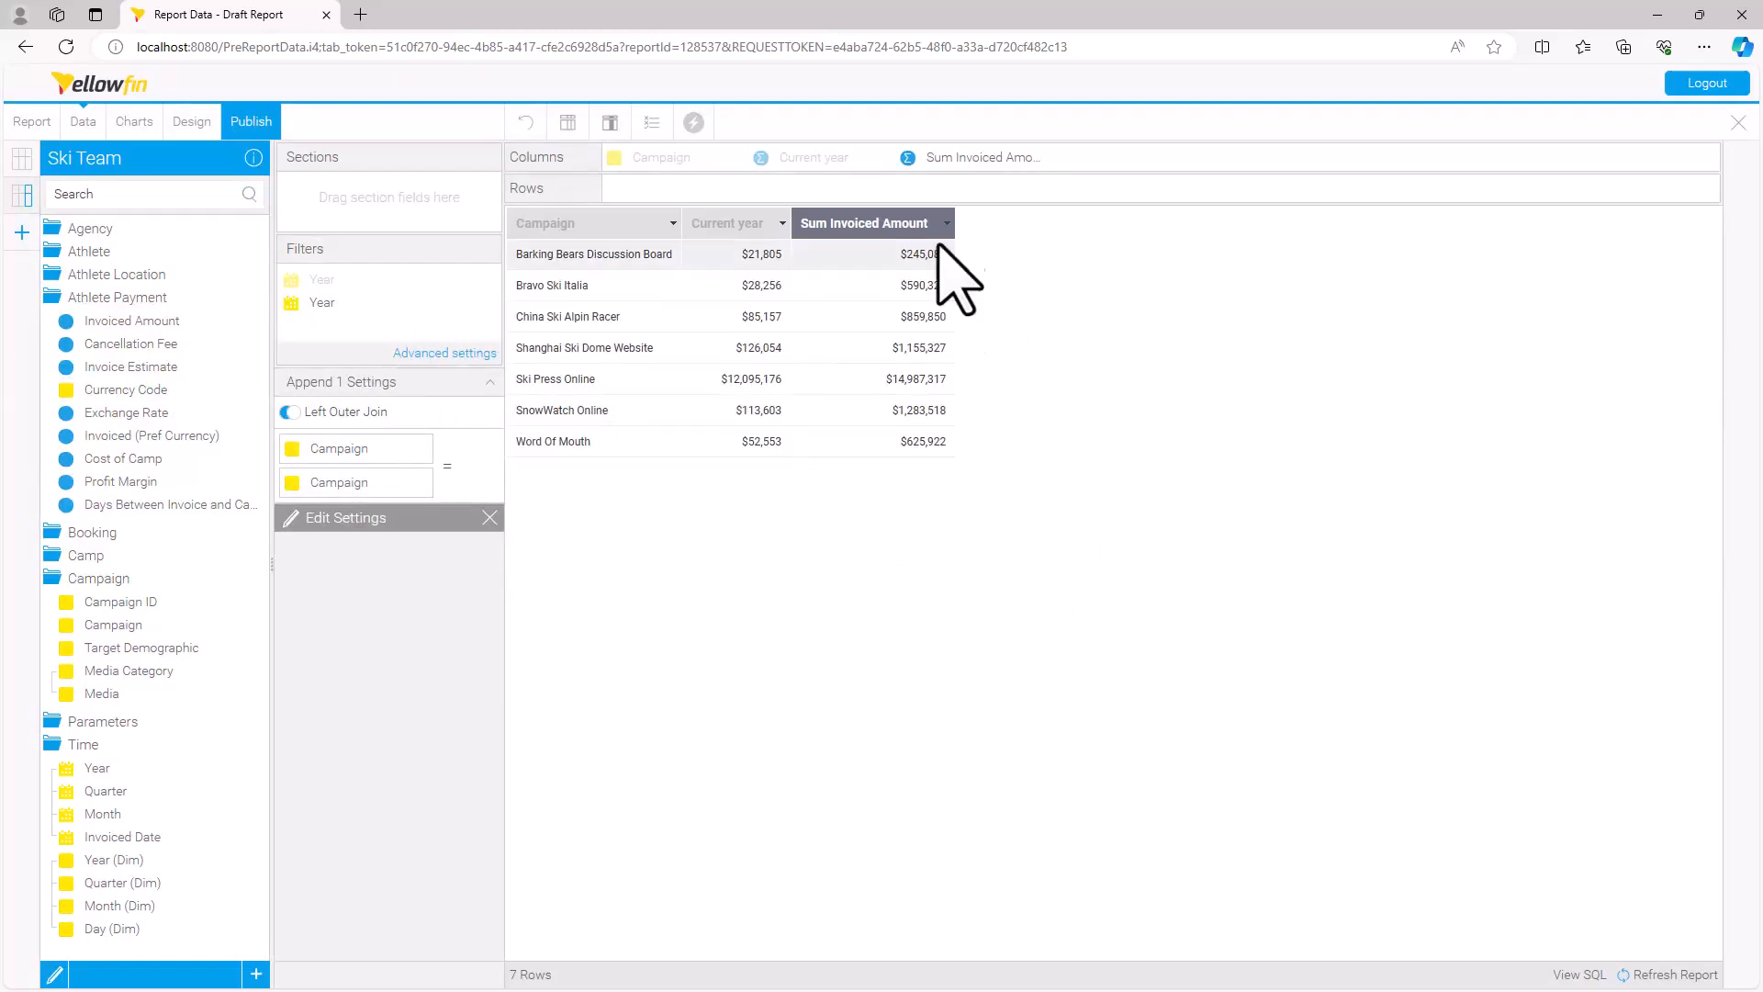
click(947, 223)
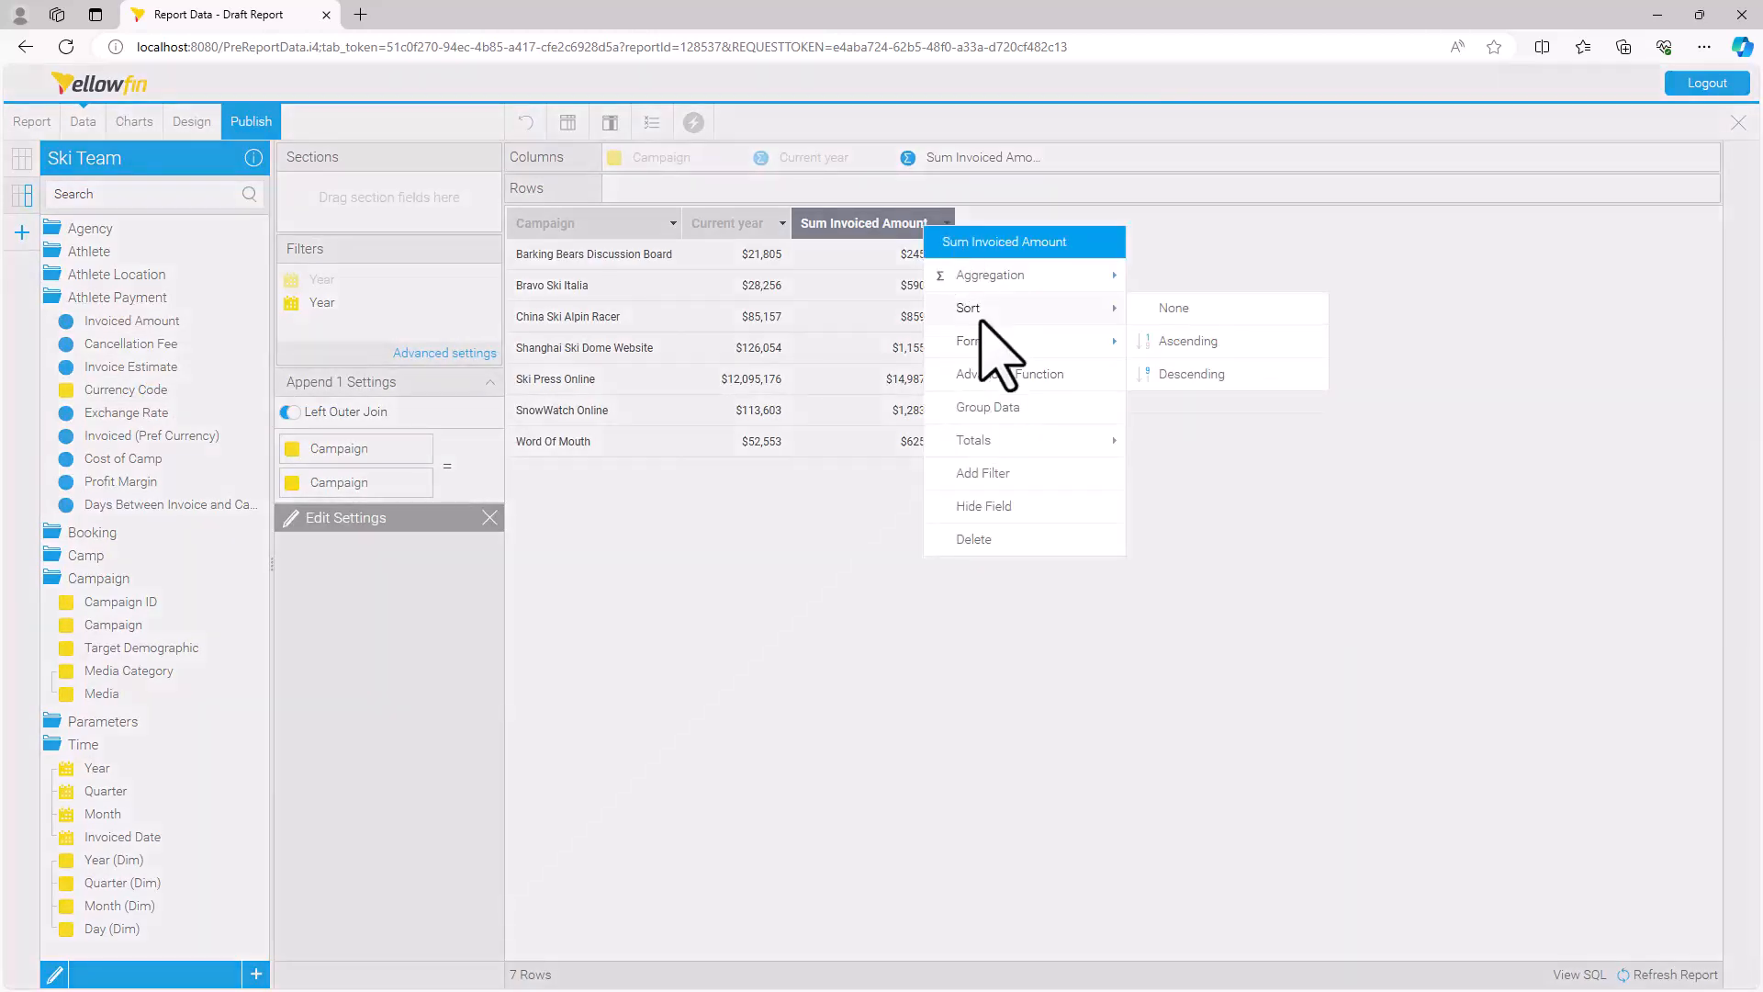
mouse_move(987, 341)
click(1156, 345)
click(1074, 255)
drag(1074, 255, 850, 275)
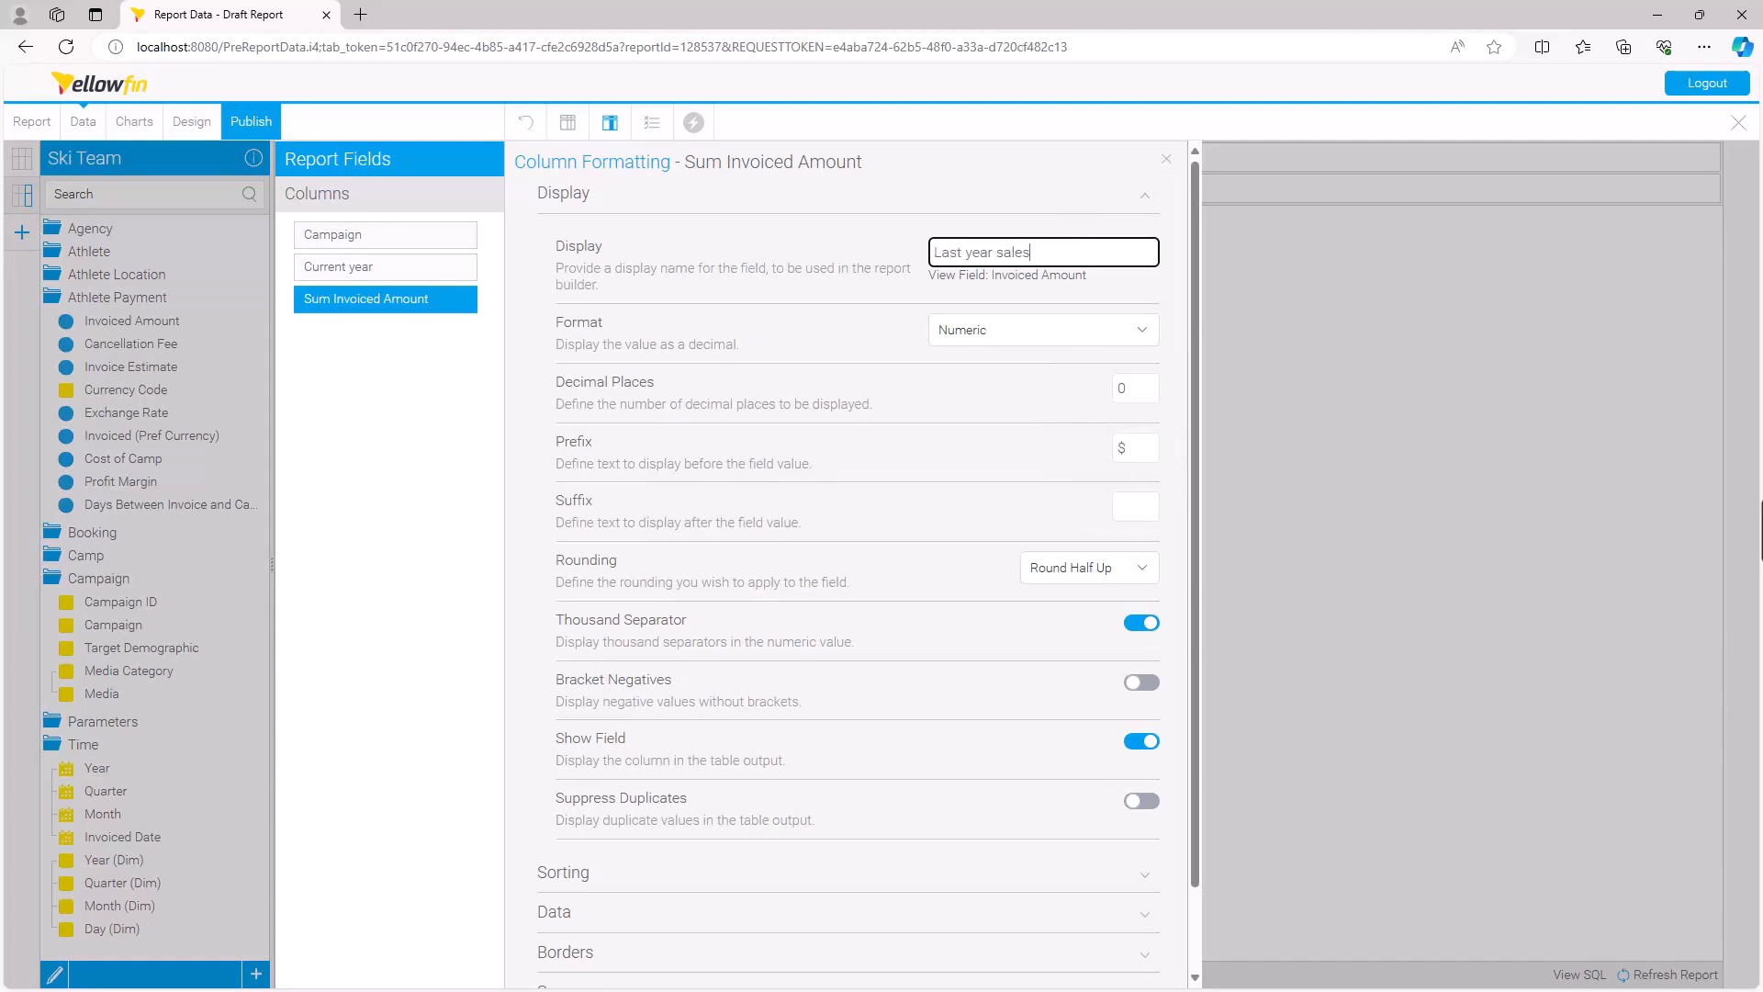
click(1165, 159)
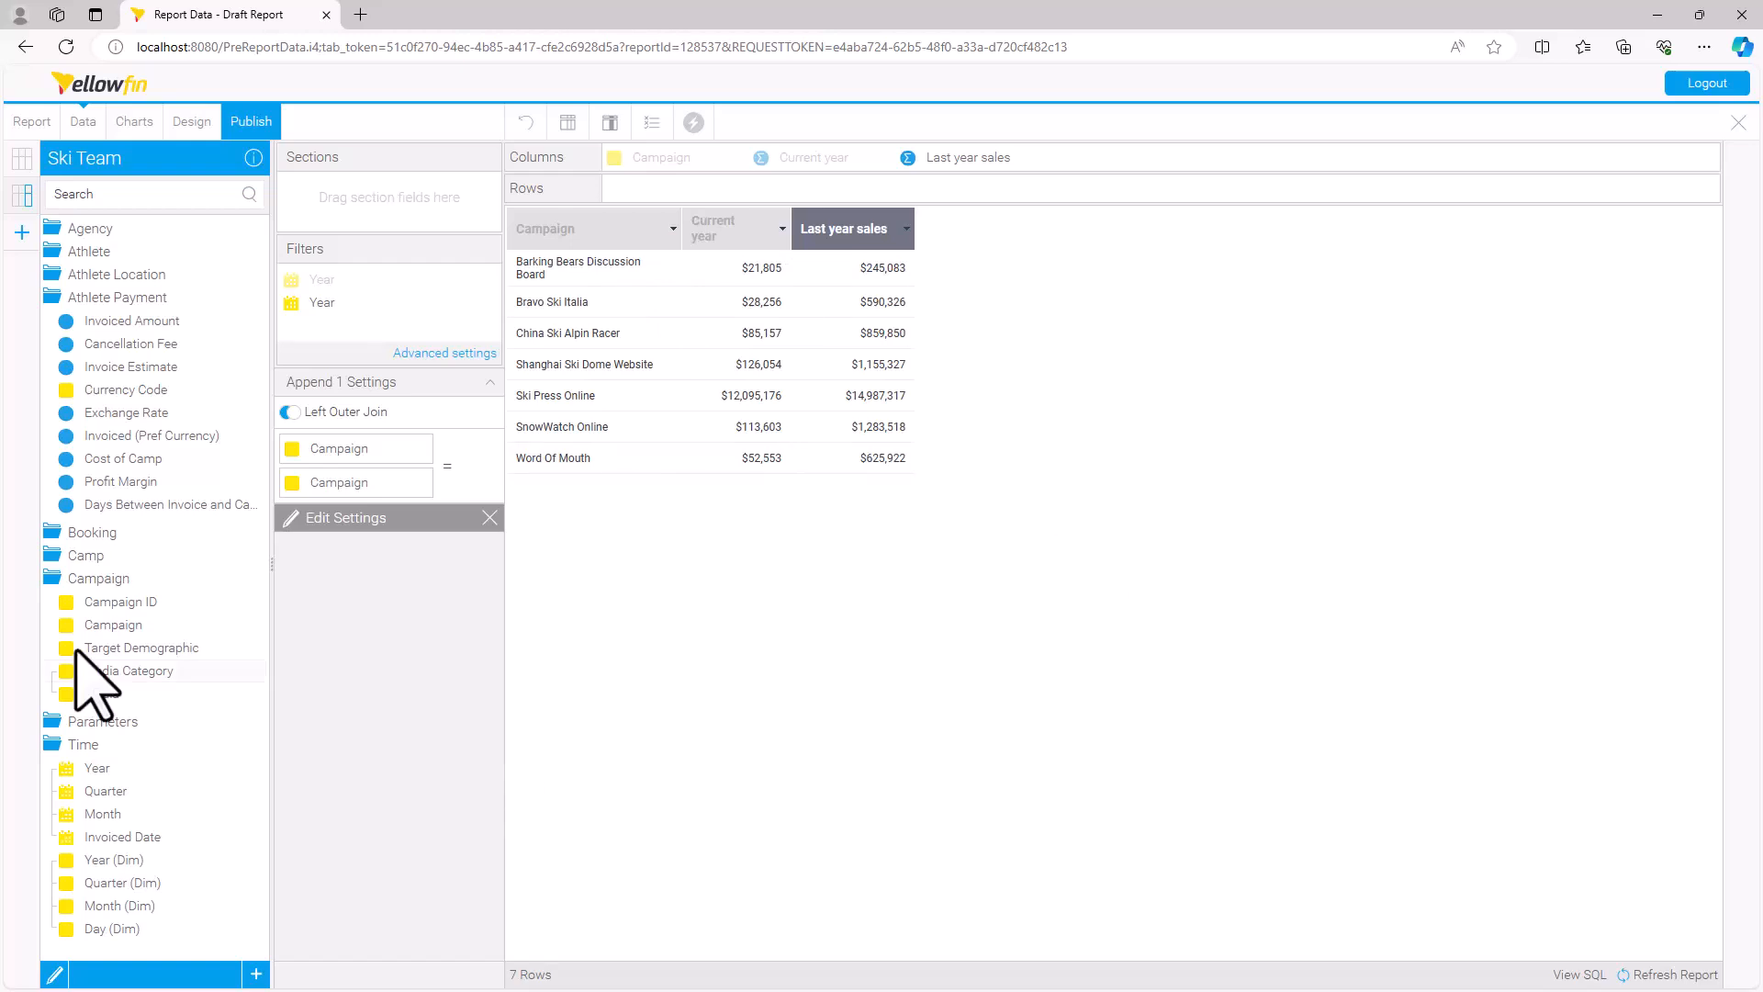
Add Year (Dim) to the sub query as a column after Campaign, and switch back to the master query.
drag(102, 864, 730, 574)
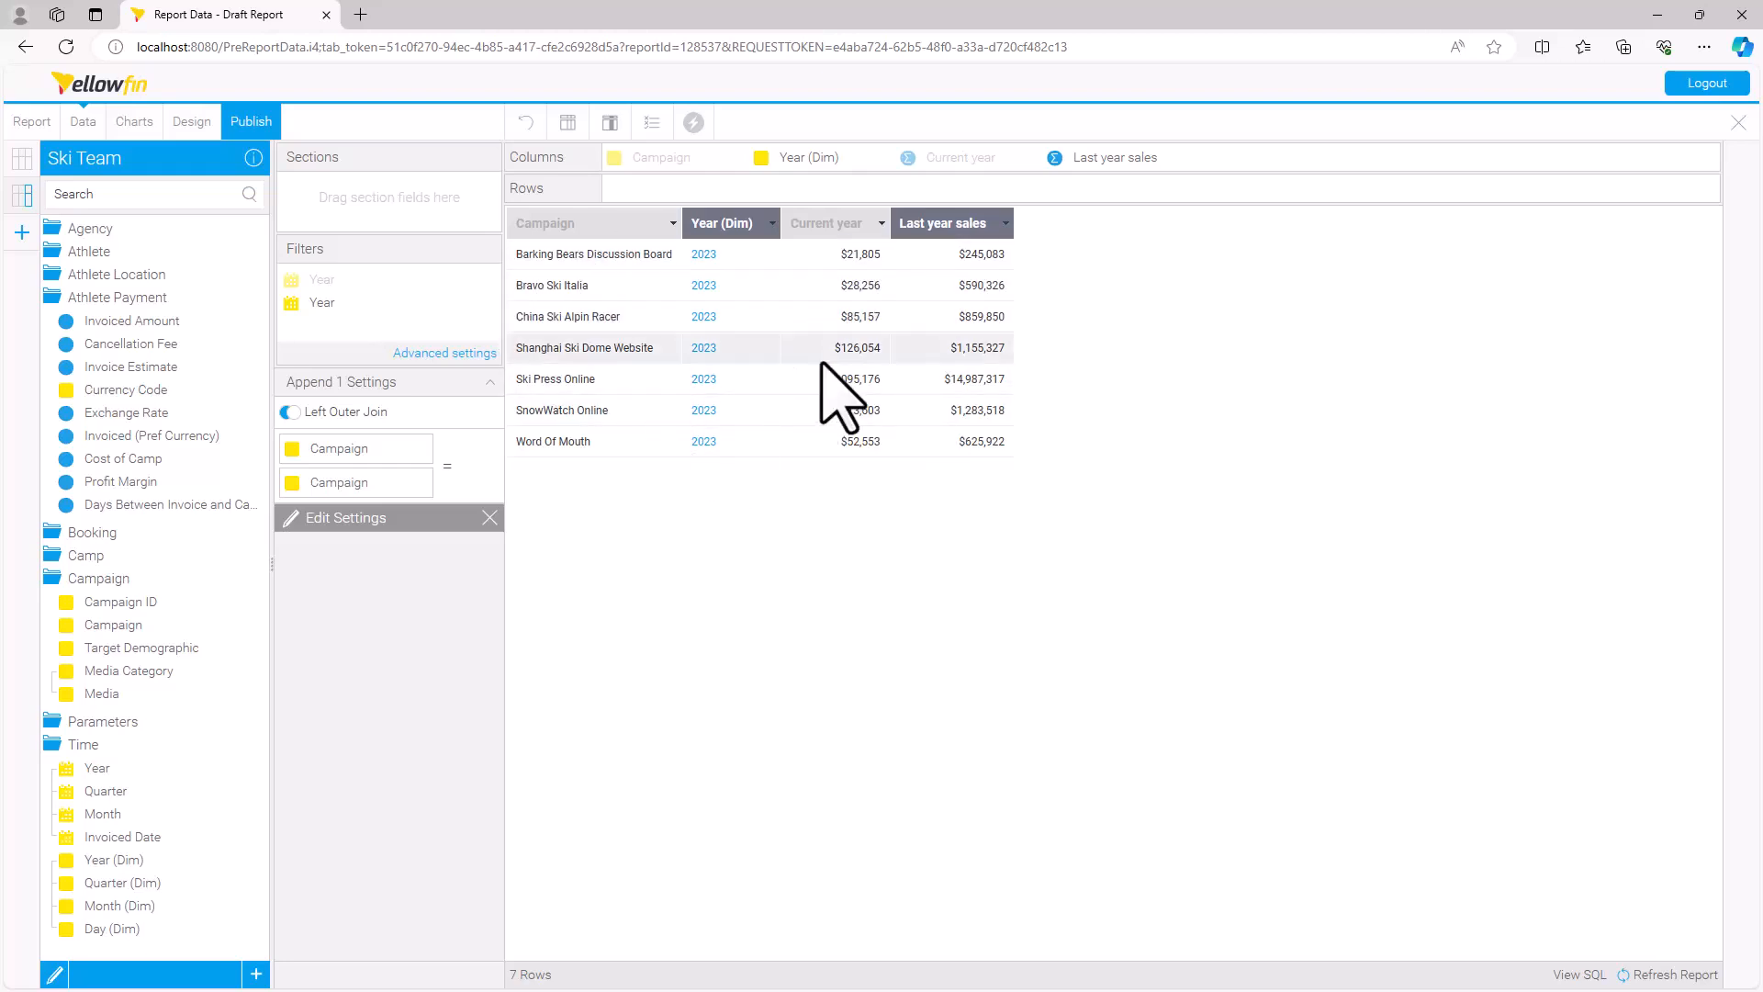
click(23, 160)
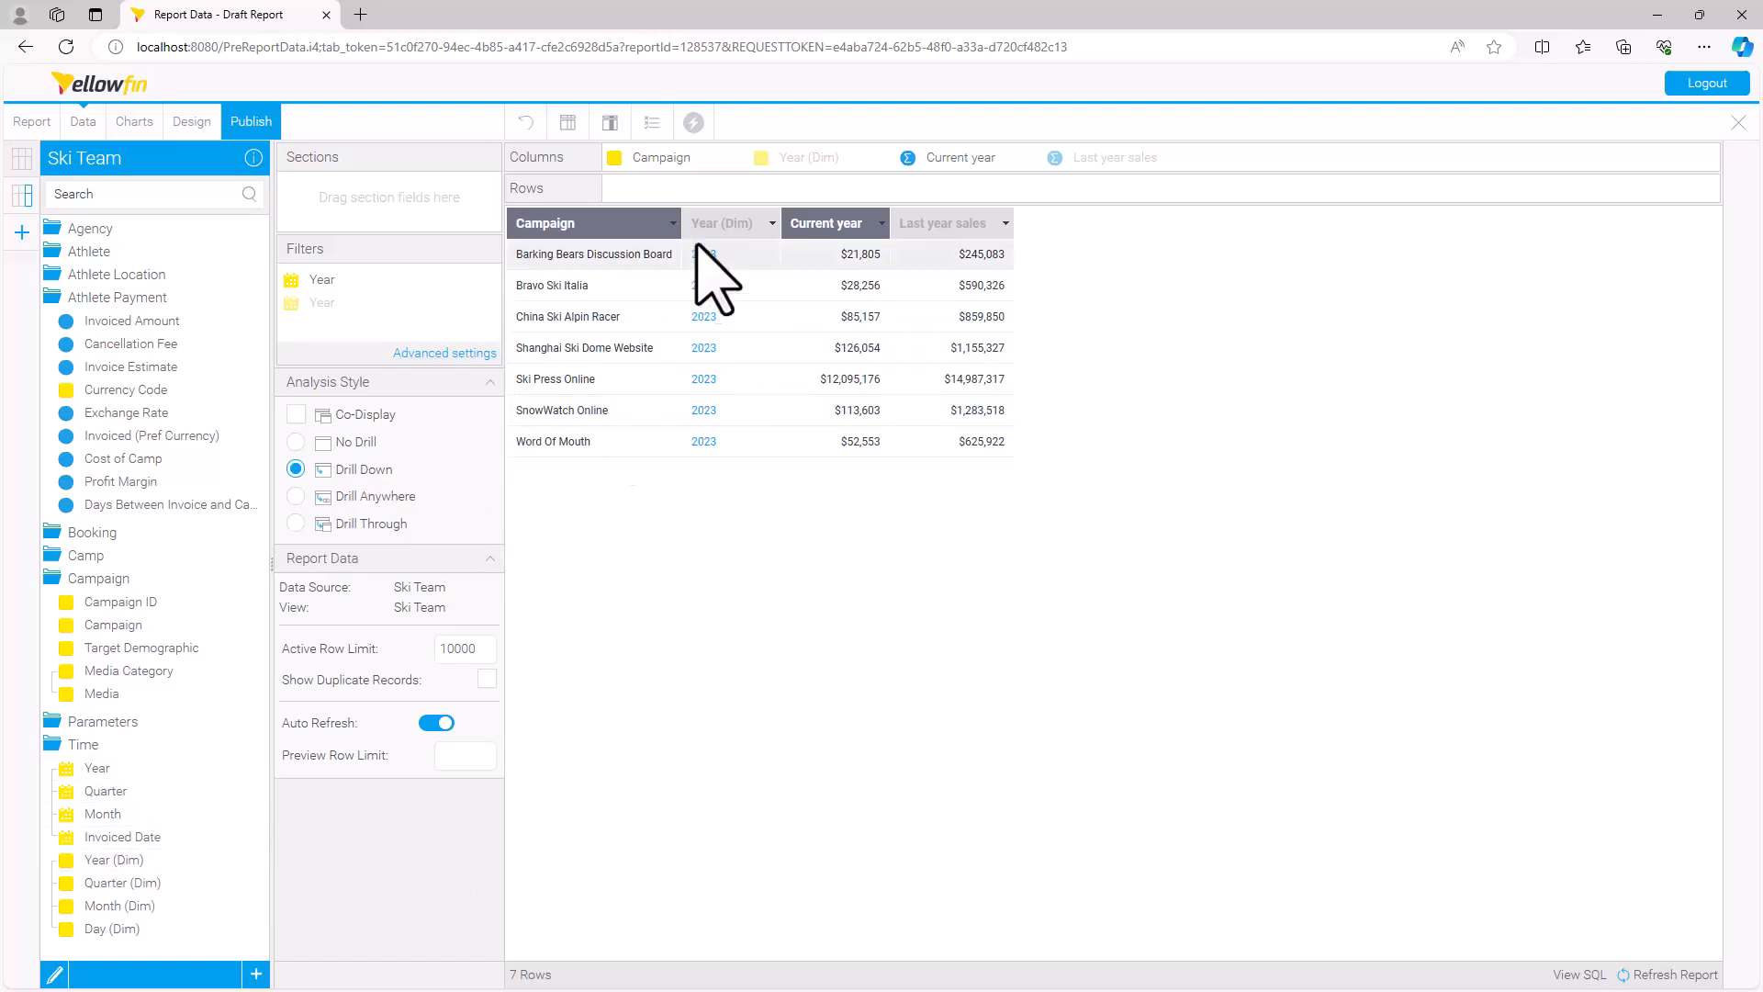
Set the analysis style to No Drill and add Year (Dim) to the master query as a column after Campaign.
click(295, 442)
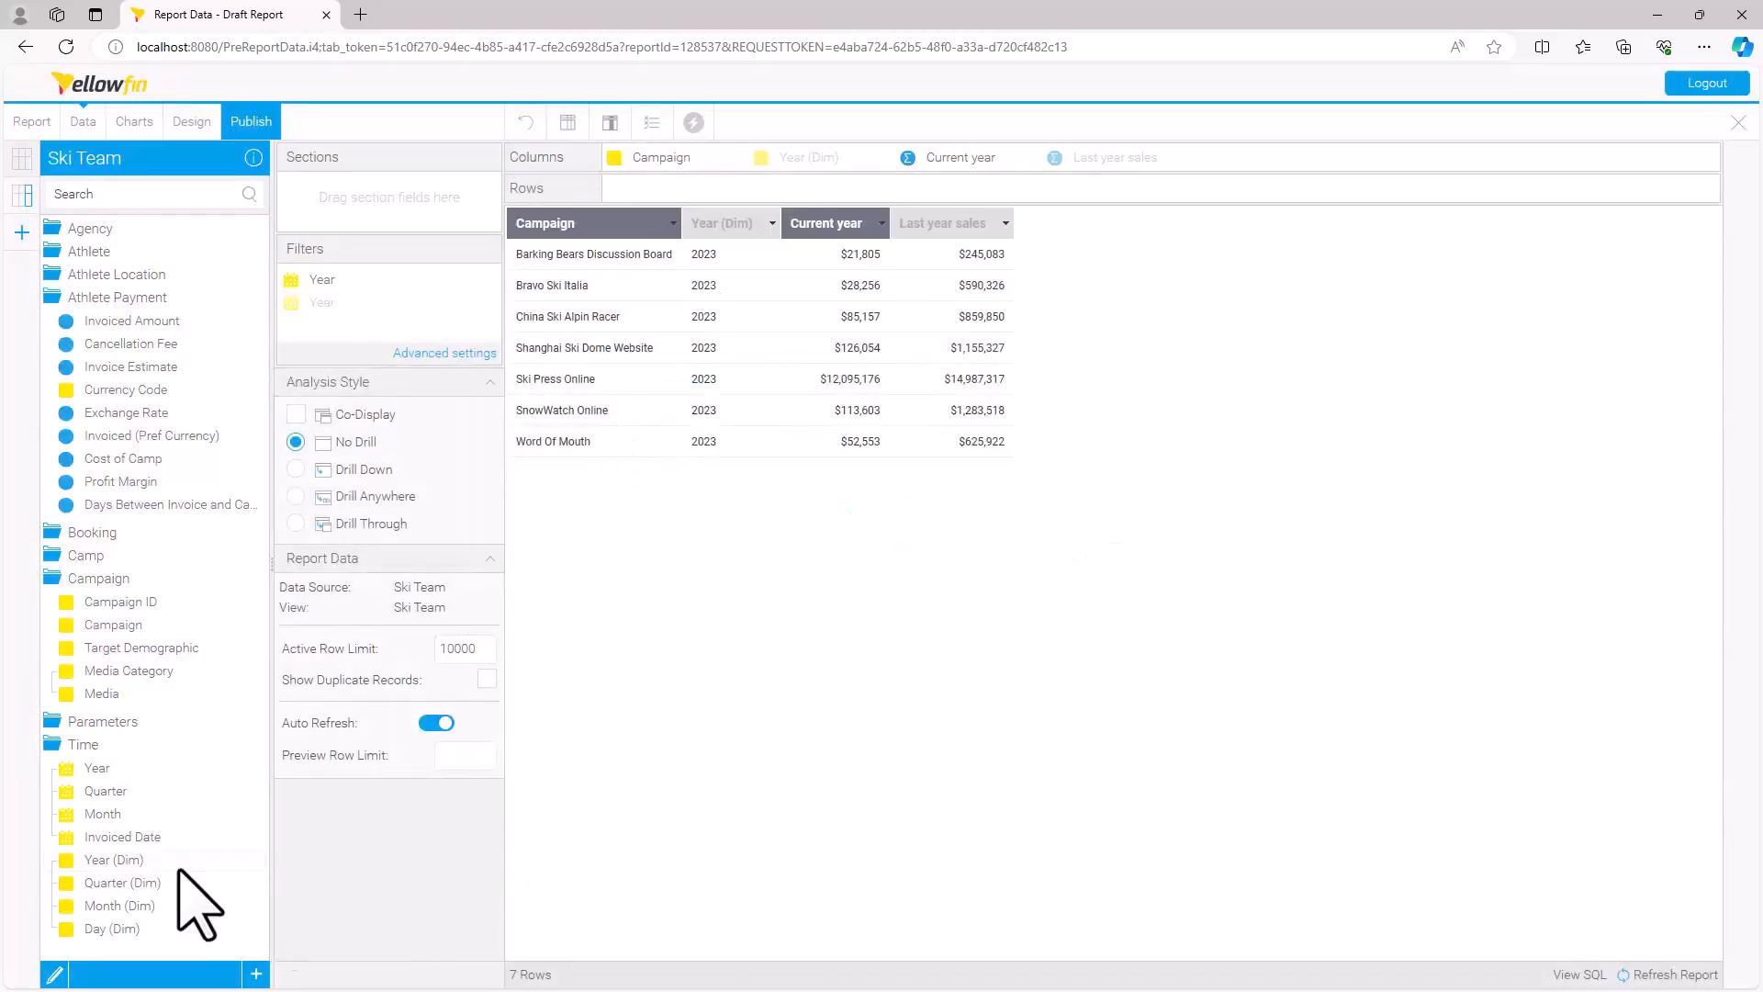
drag(104, 863, 663, 456)
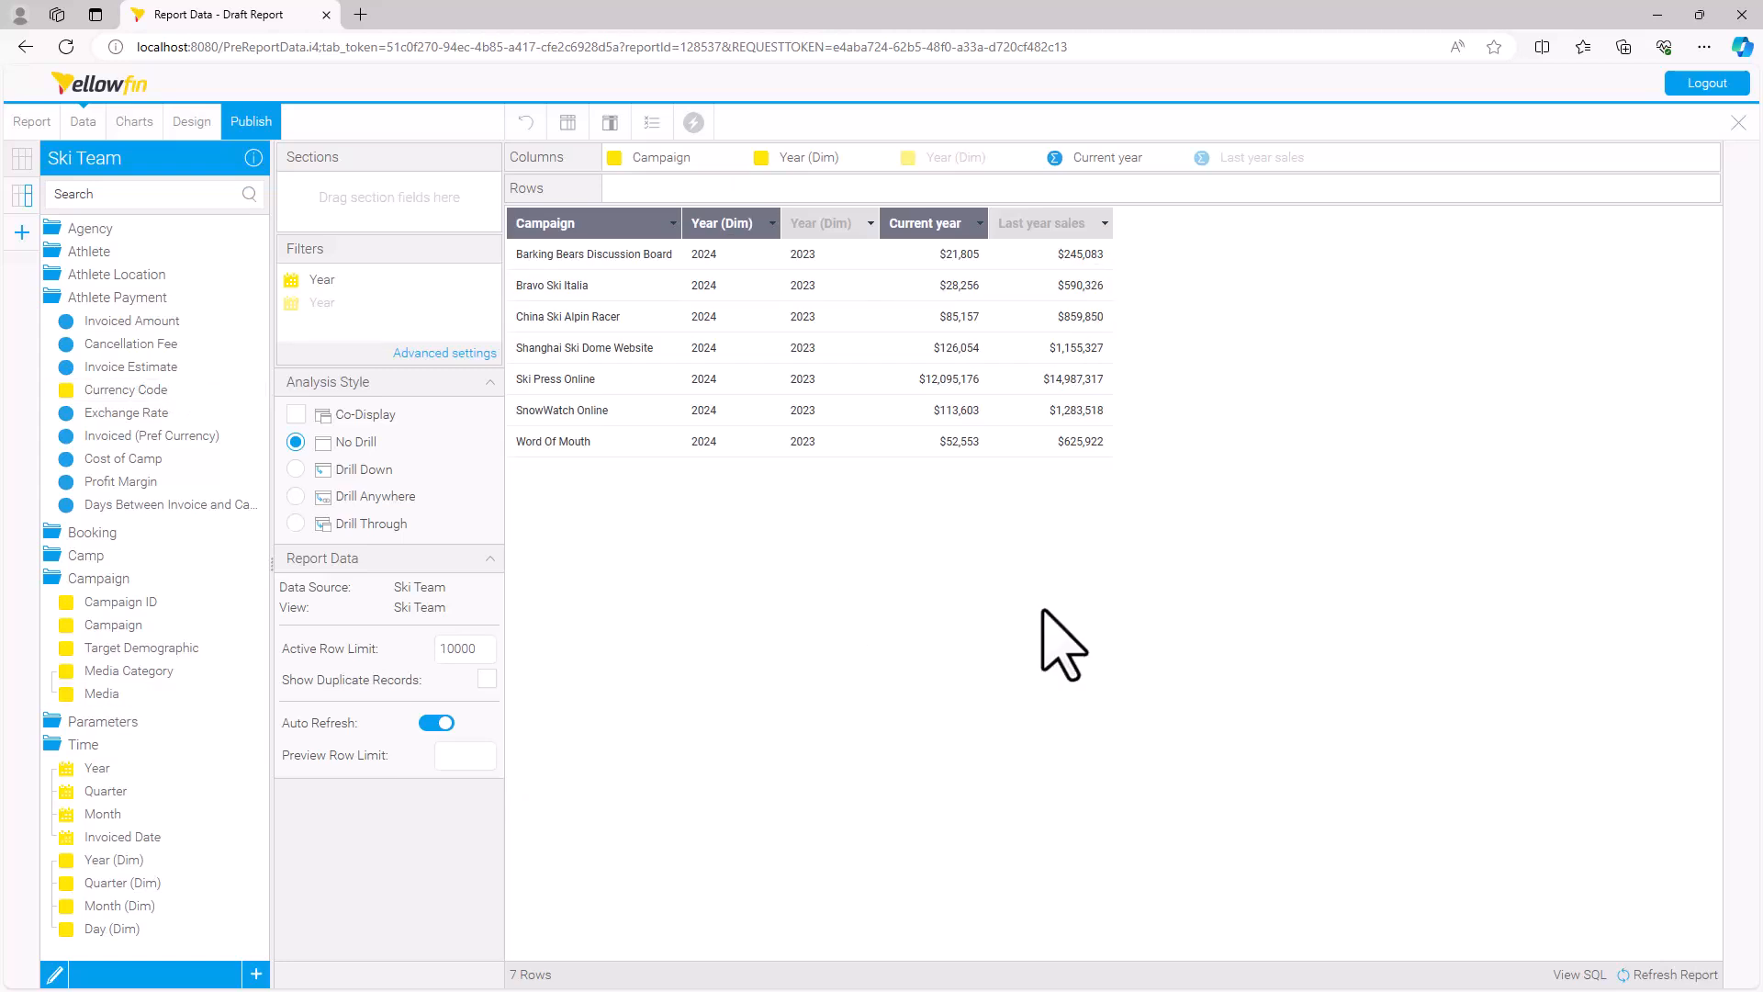
Delete the Append 1 sub query and remove the Year (Dim) column from the master query.
click(23, 194)
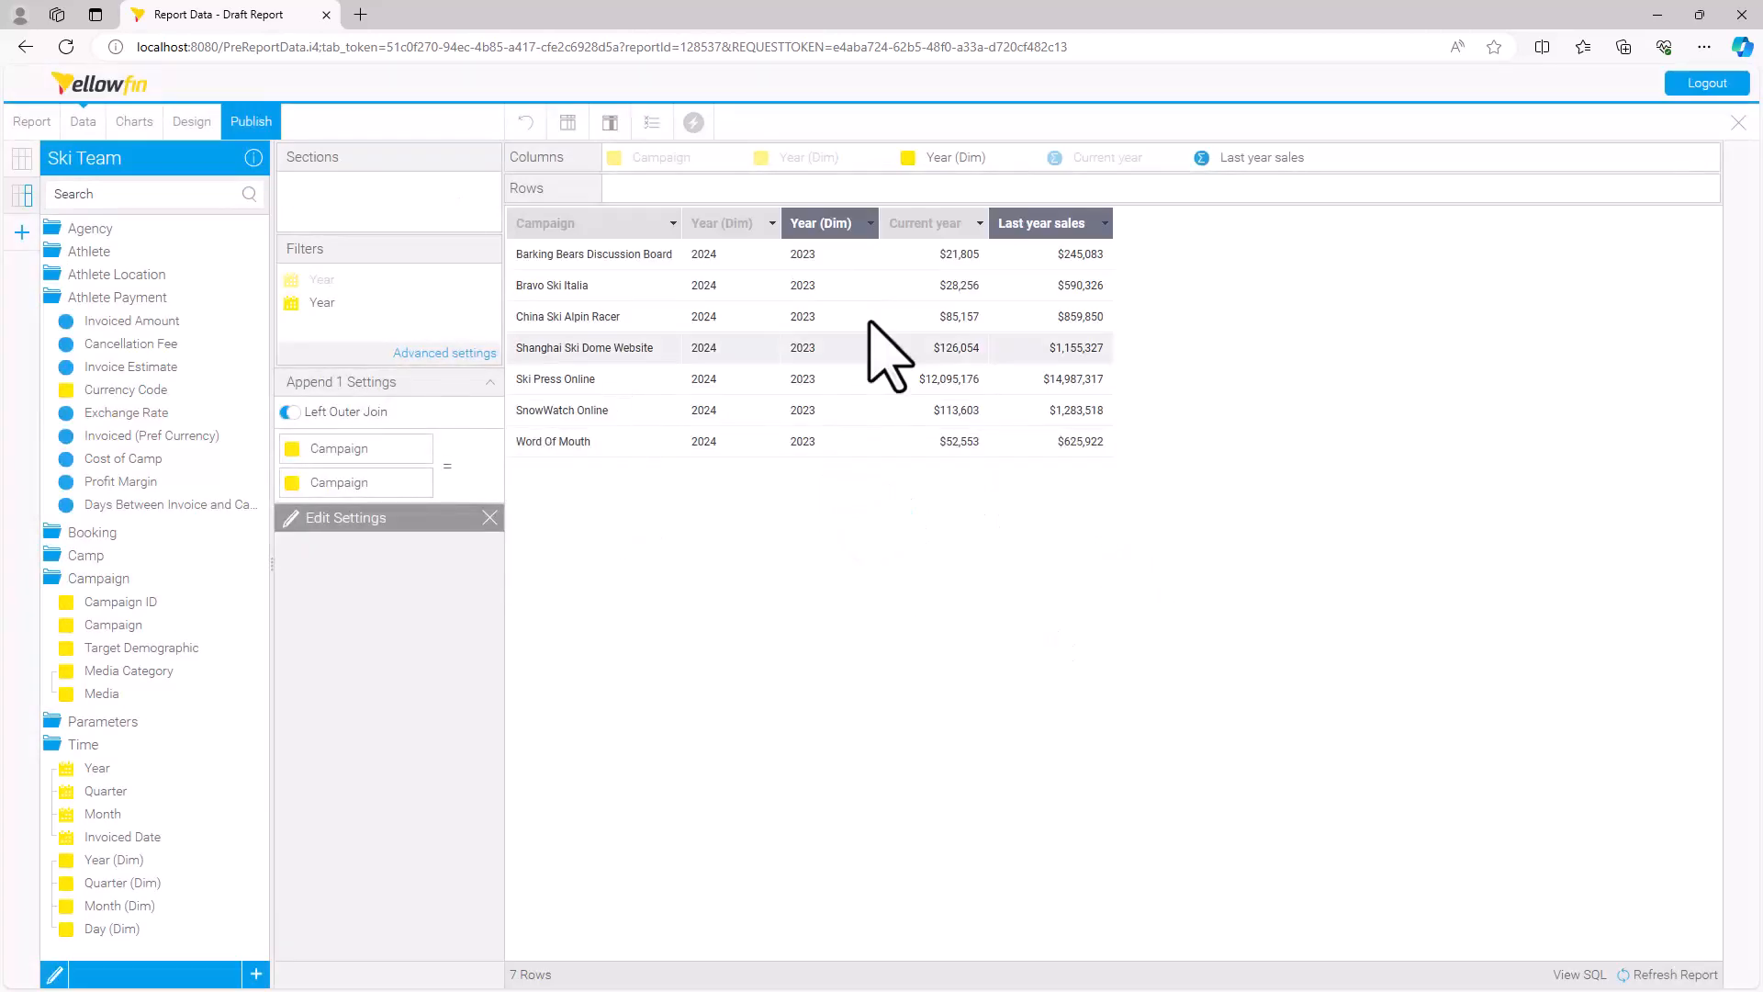
click(340, 520)
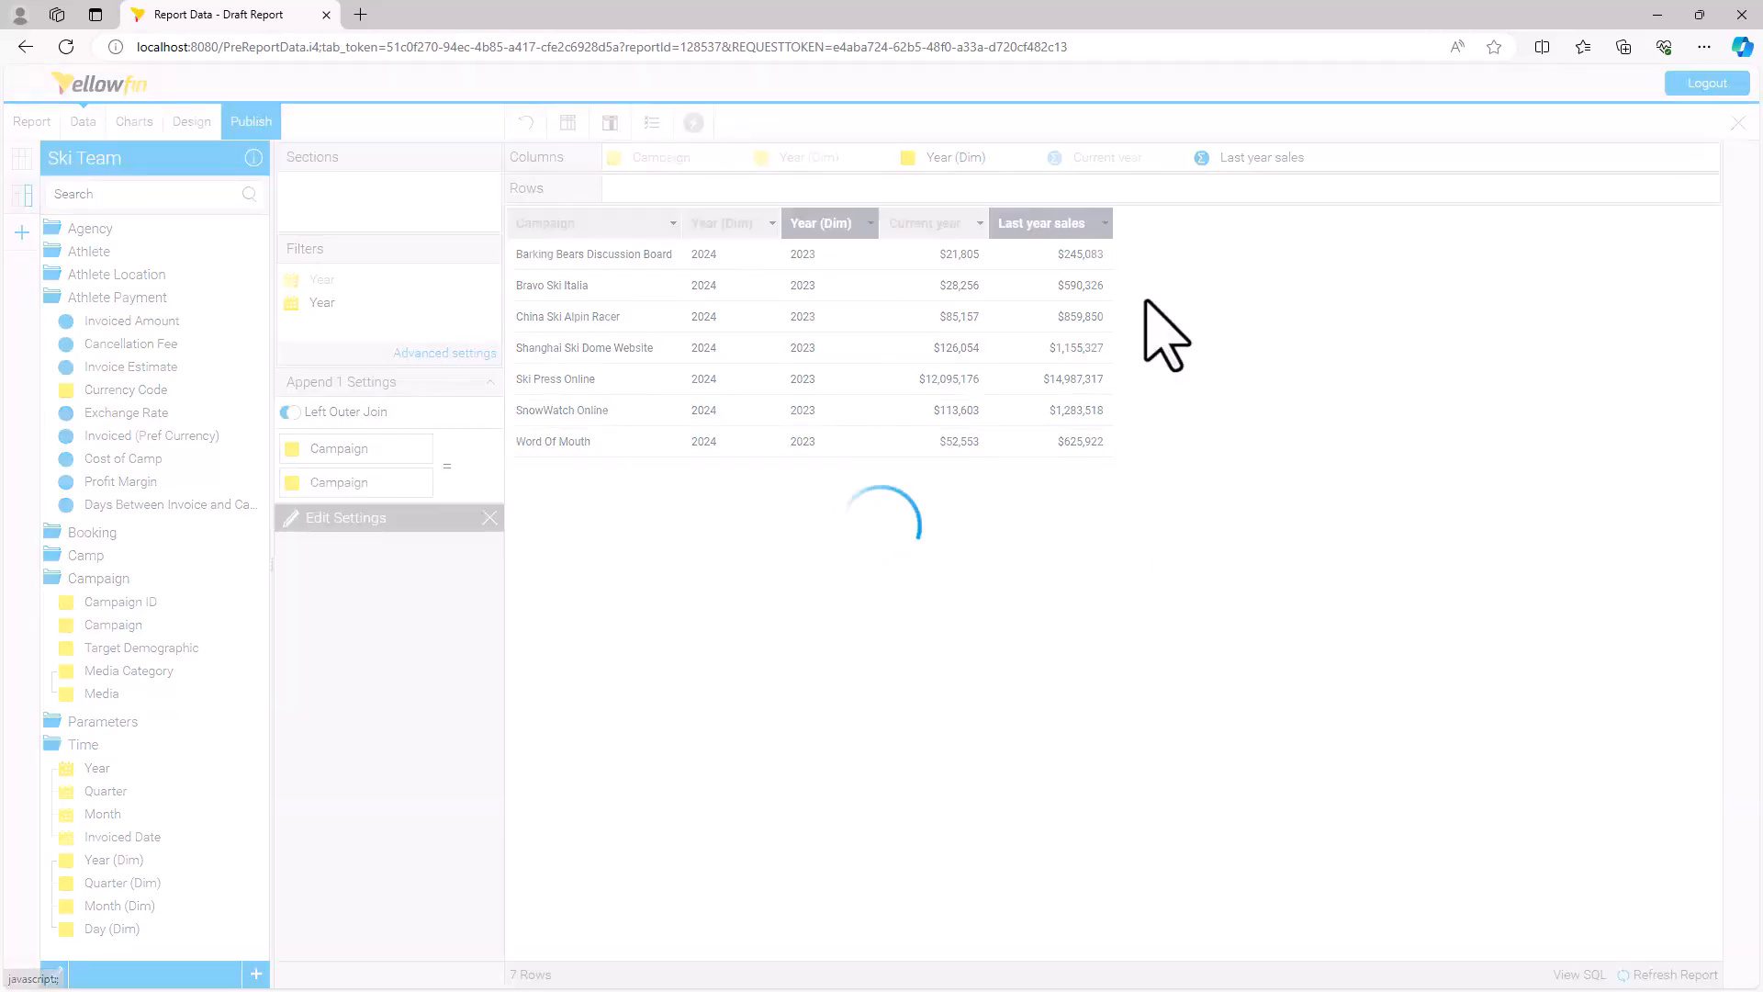
click(1609, 187)
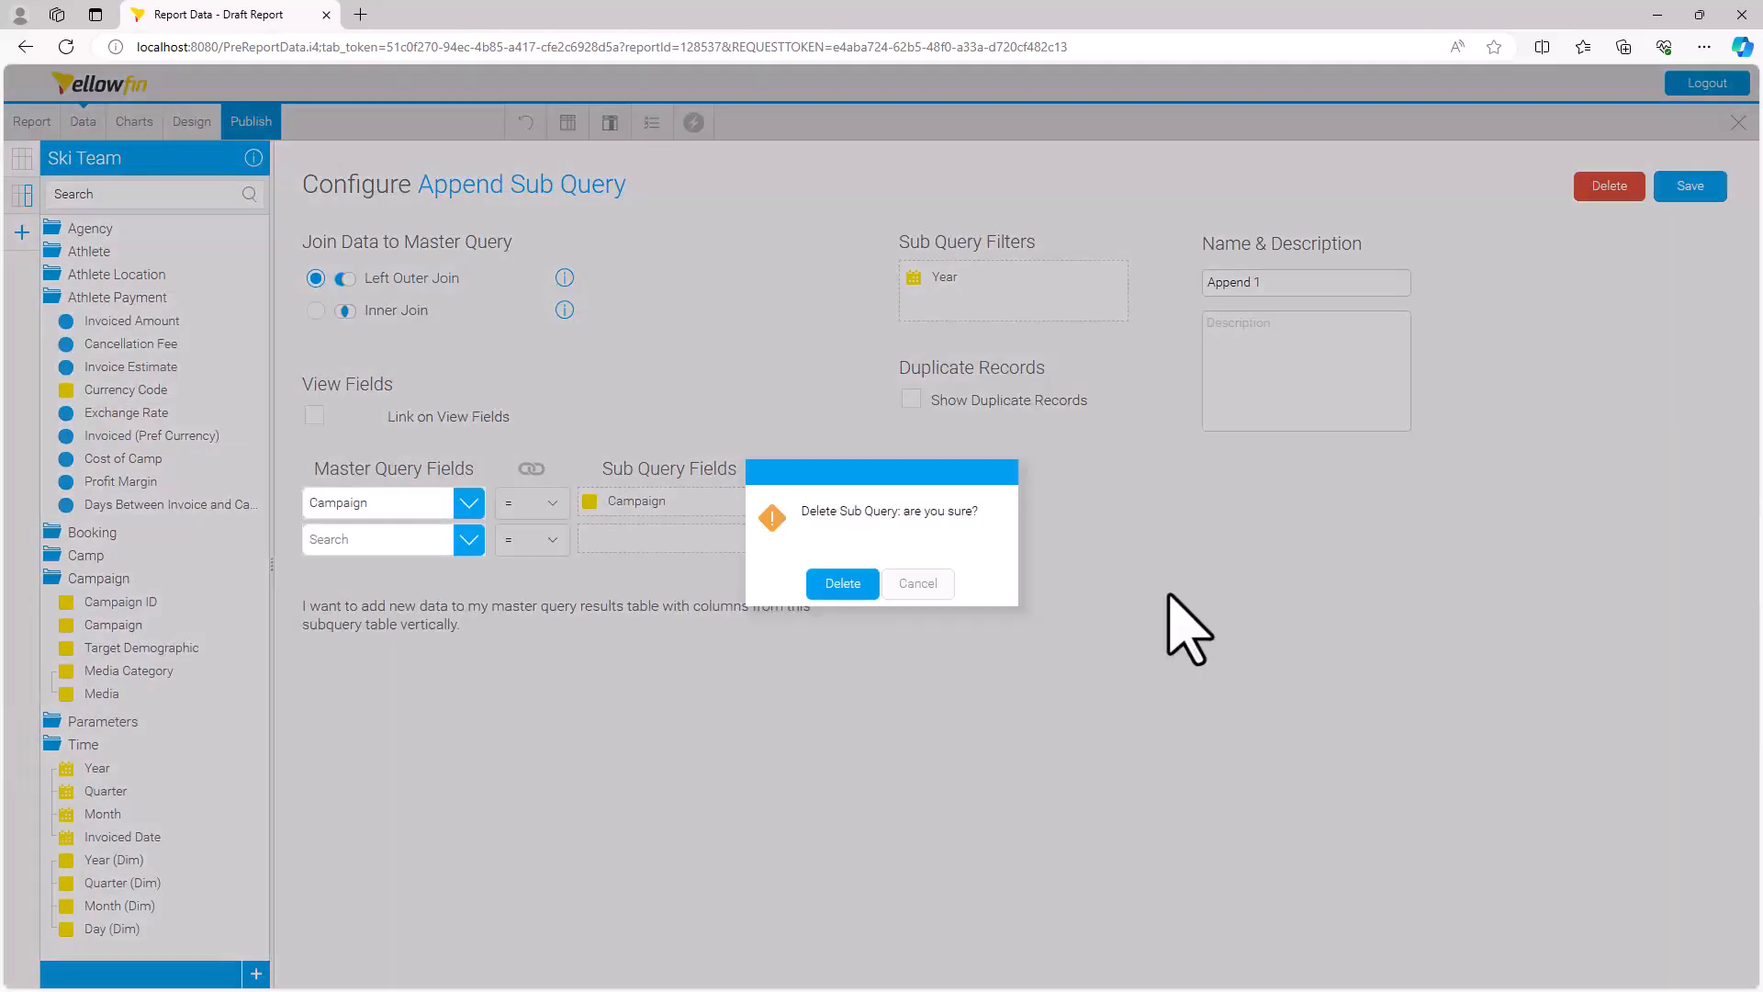
click(840, 584)
drag(809, 161, 170, 725)
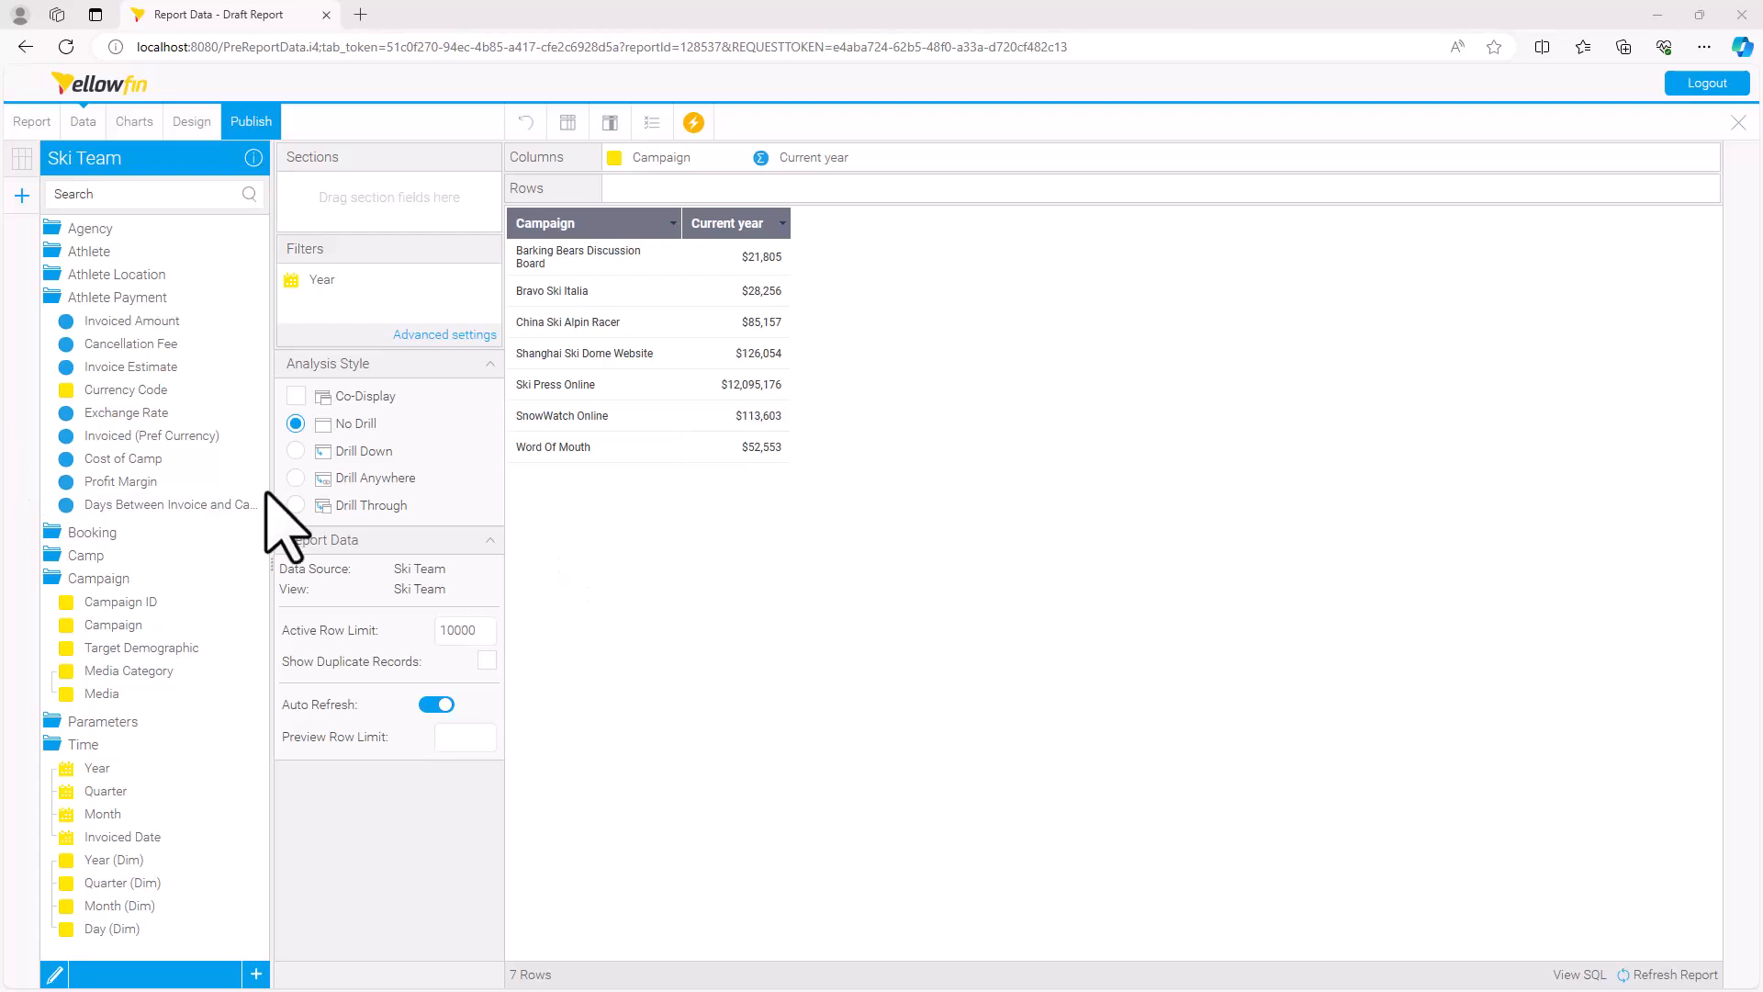
Create a simple calculated field named Category that returns the text Sales, and save it.
mouse_move(149, 415)
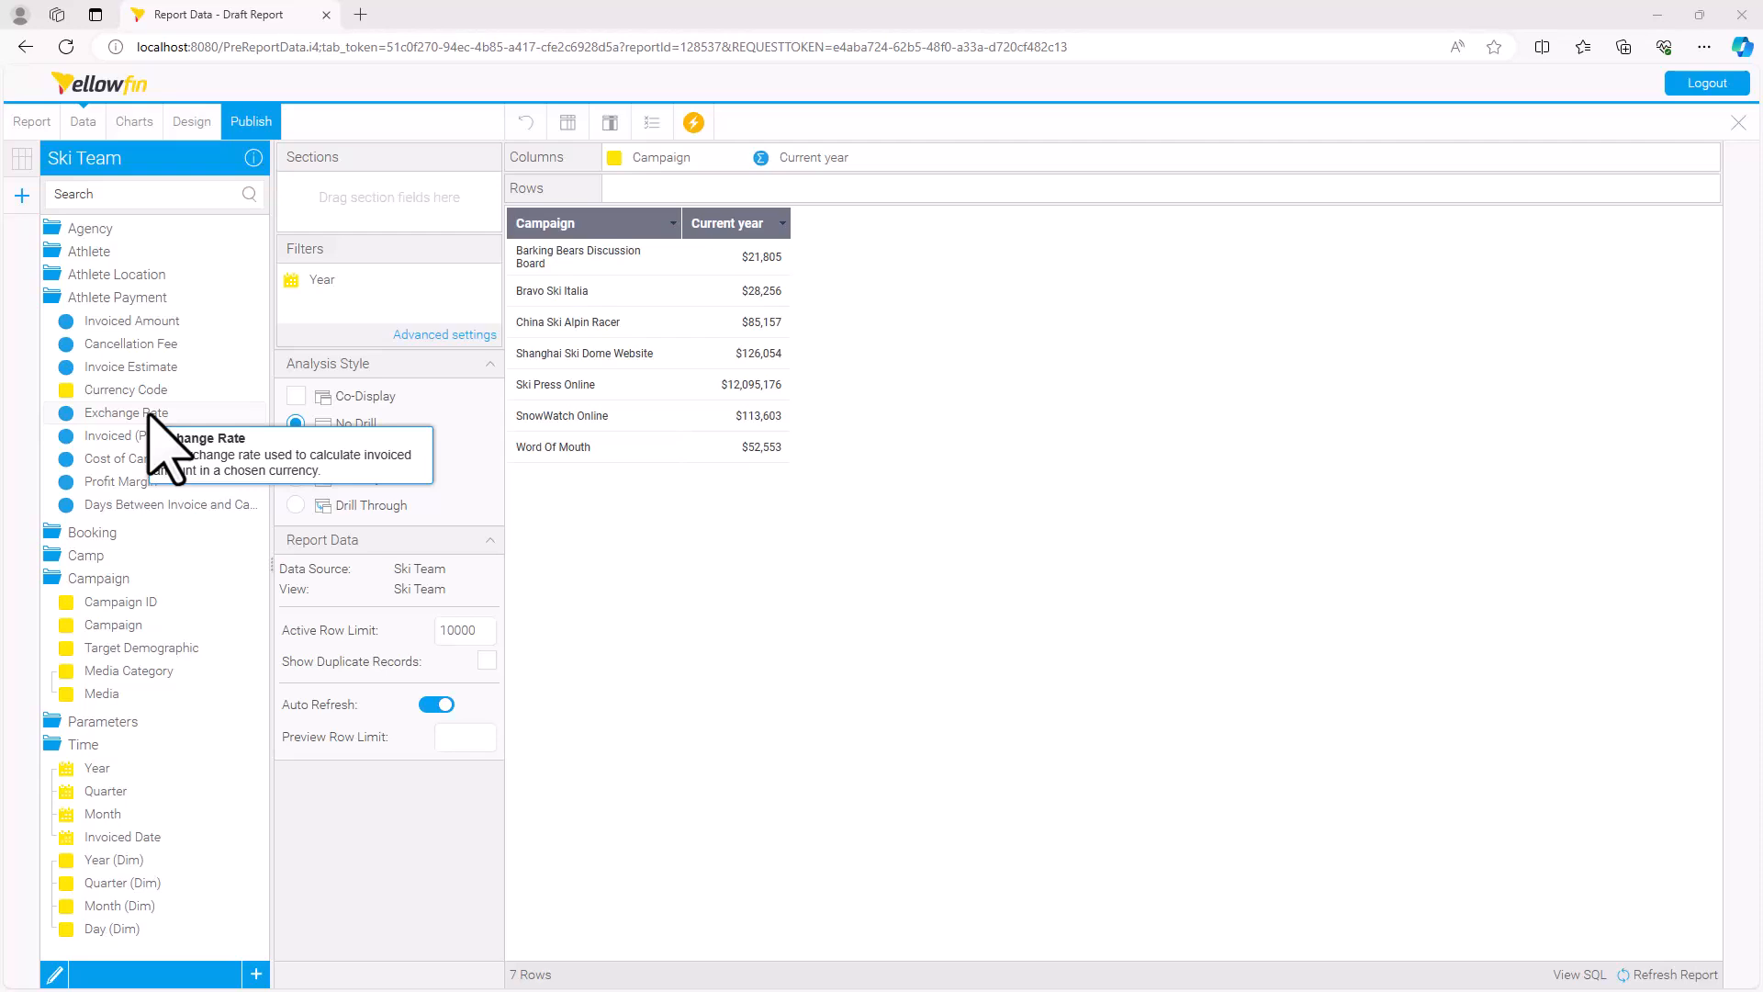
click(255, 976)
click(1118, 368)
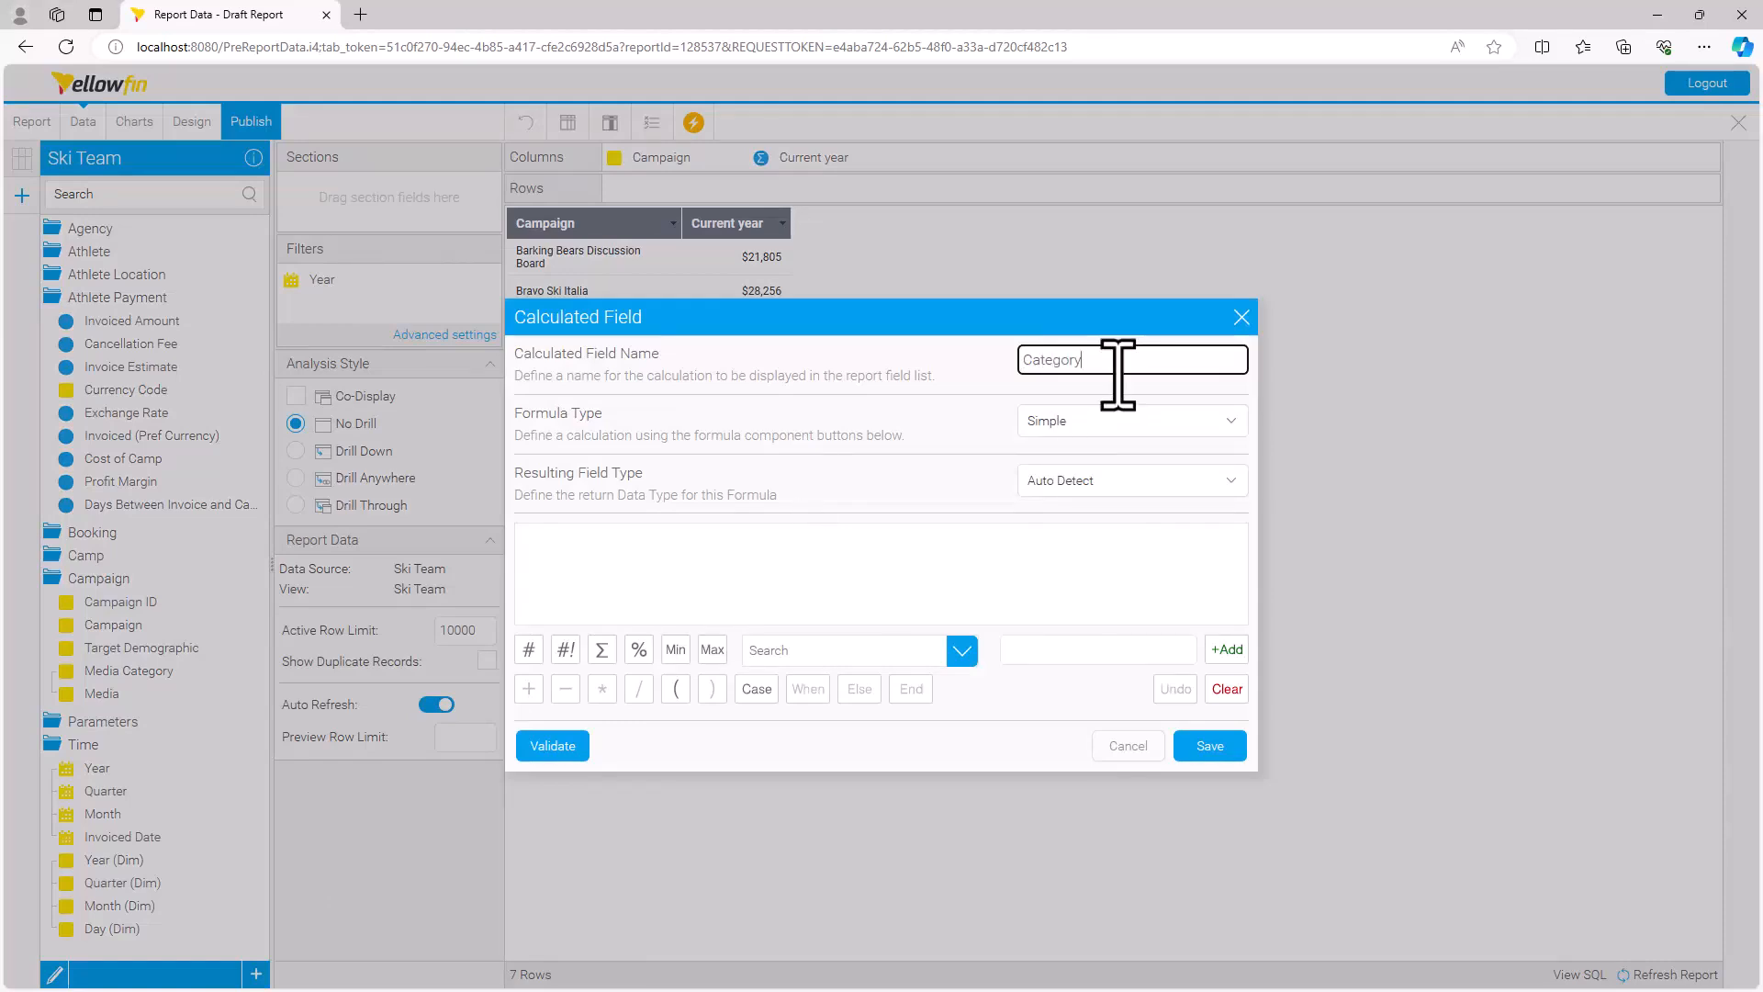
click(1129, 648)
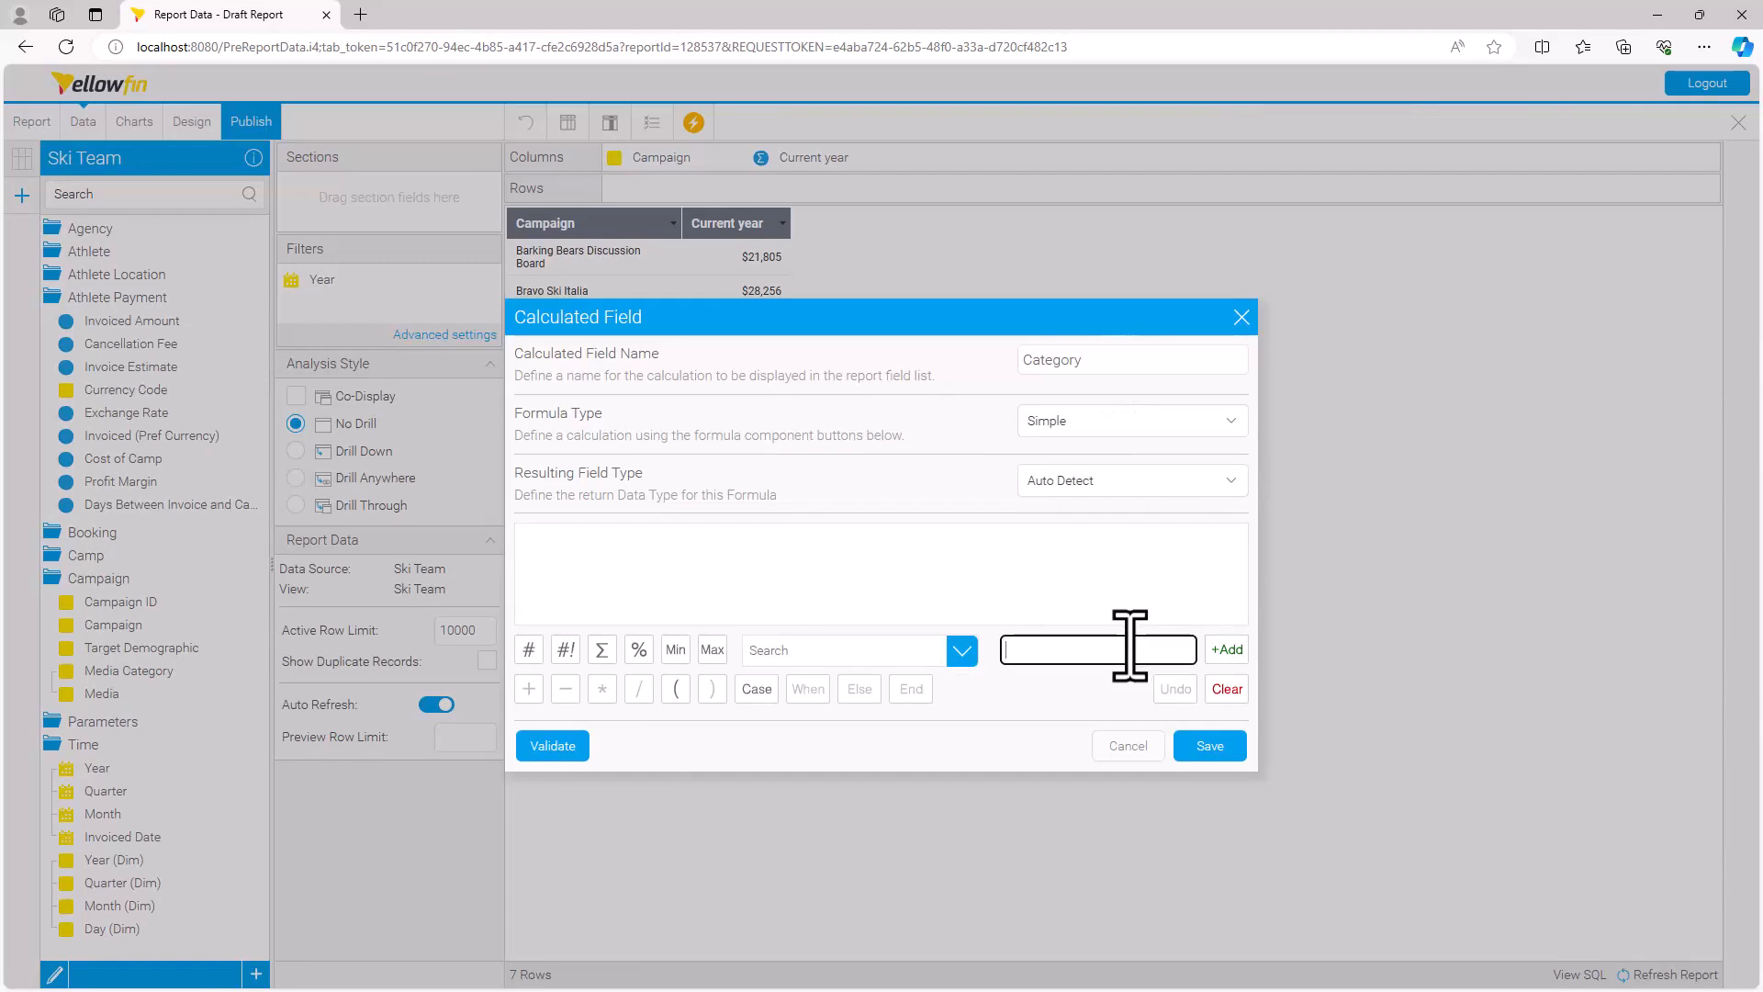
click(1227, 649)
click(1194, 754)
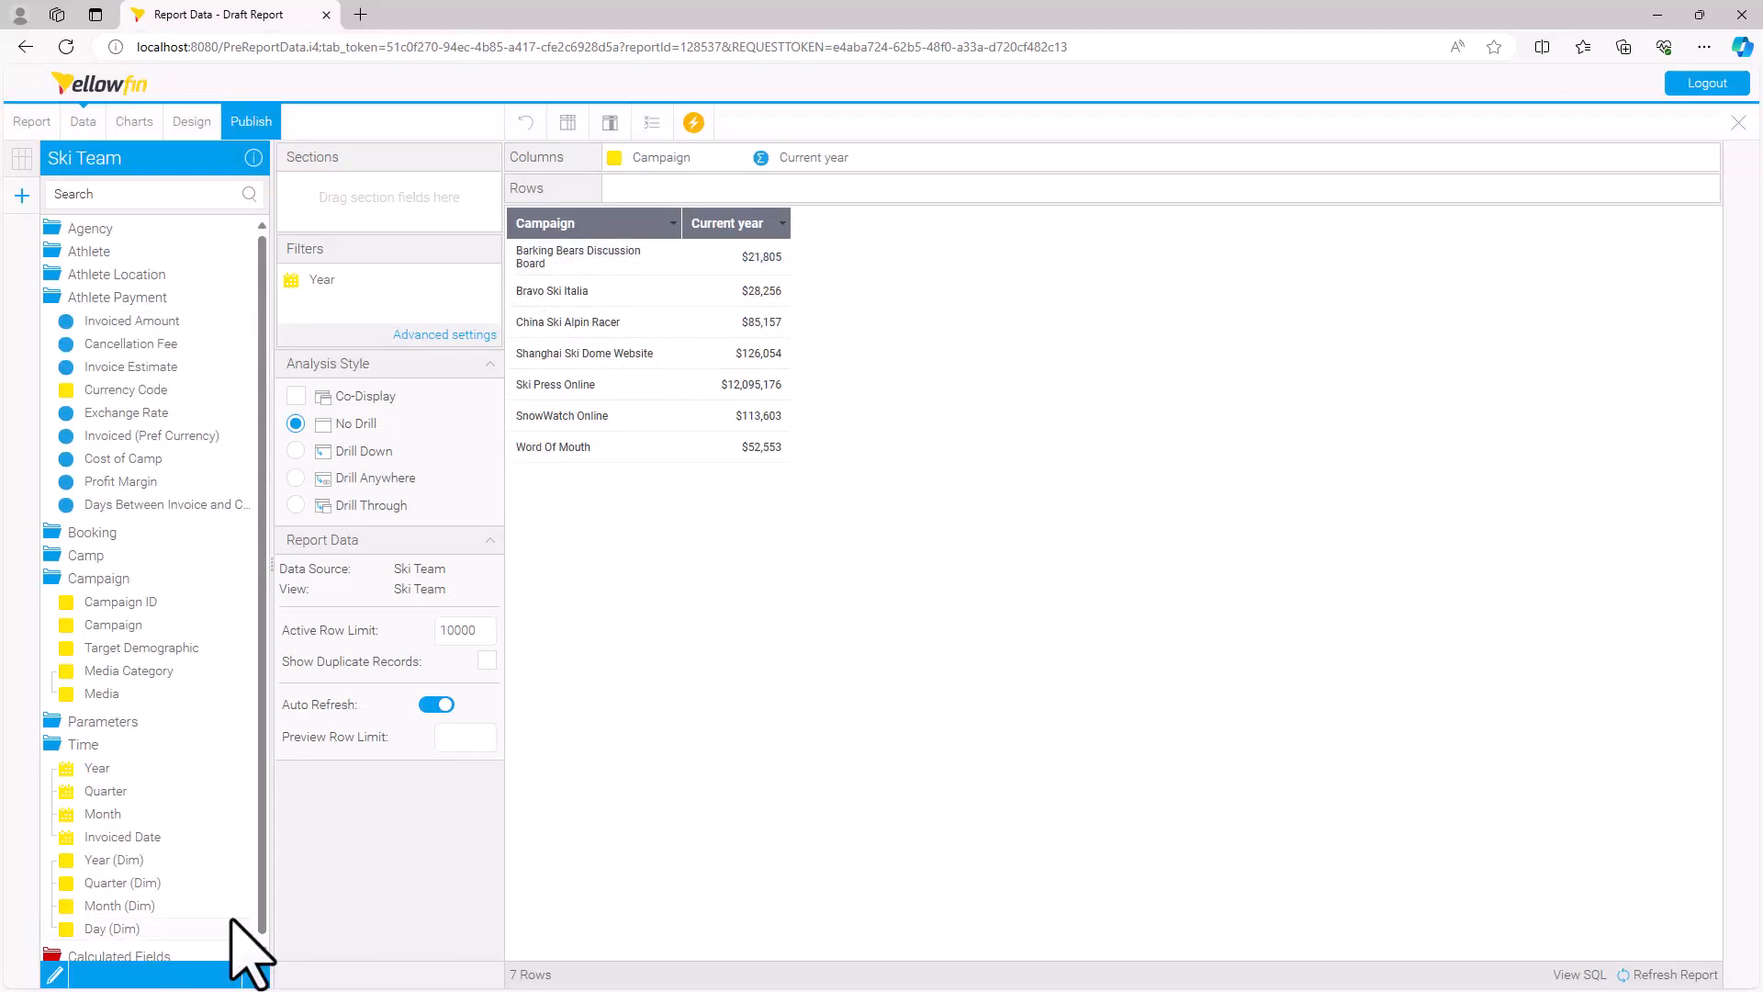
Add the calculated field Category to the report as a column between Campaign and Current year.
drag(262, 913, 263, 948)
click(119, 953)
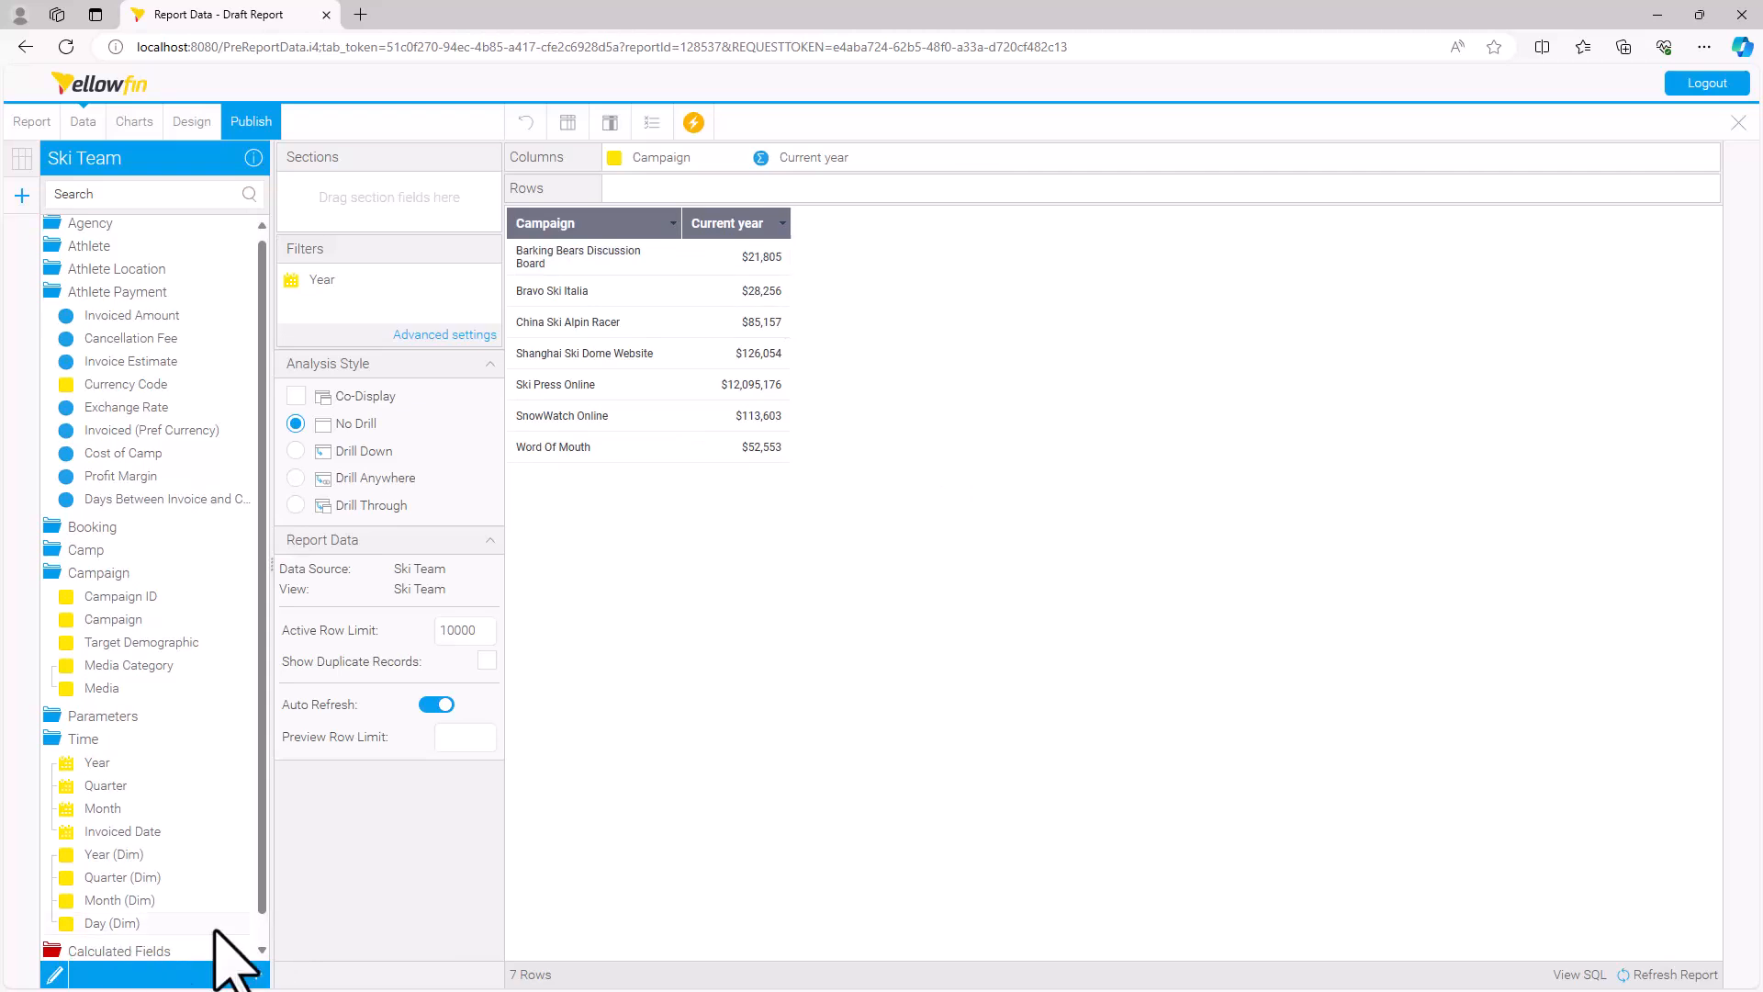
scroll(262, 946, down, 1)
drag(115, 946, 725, 409)
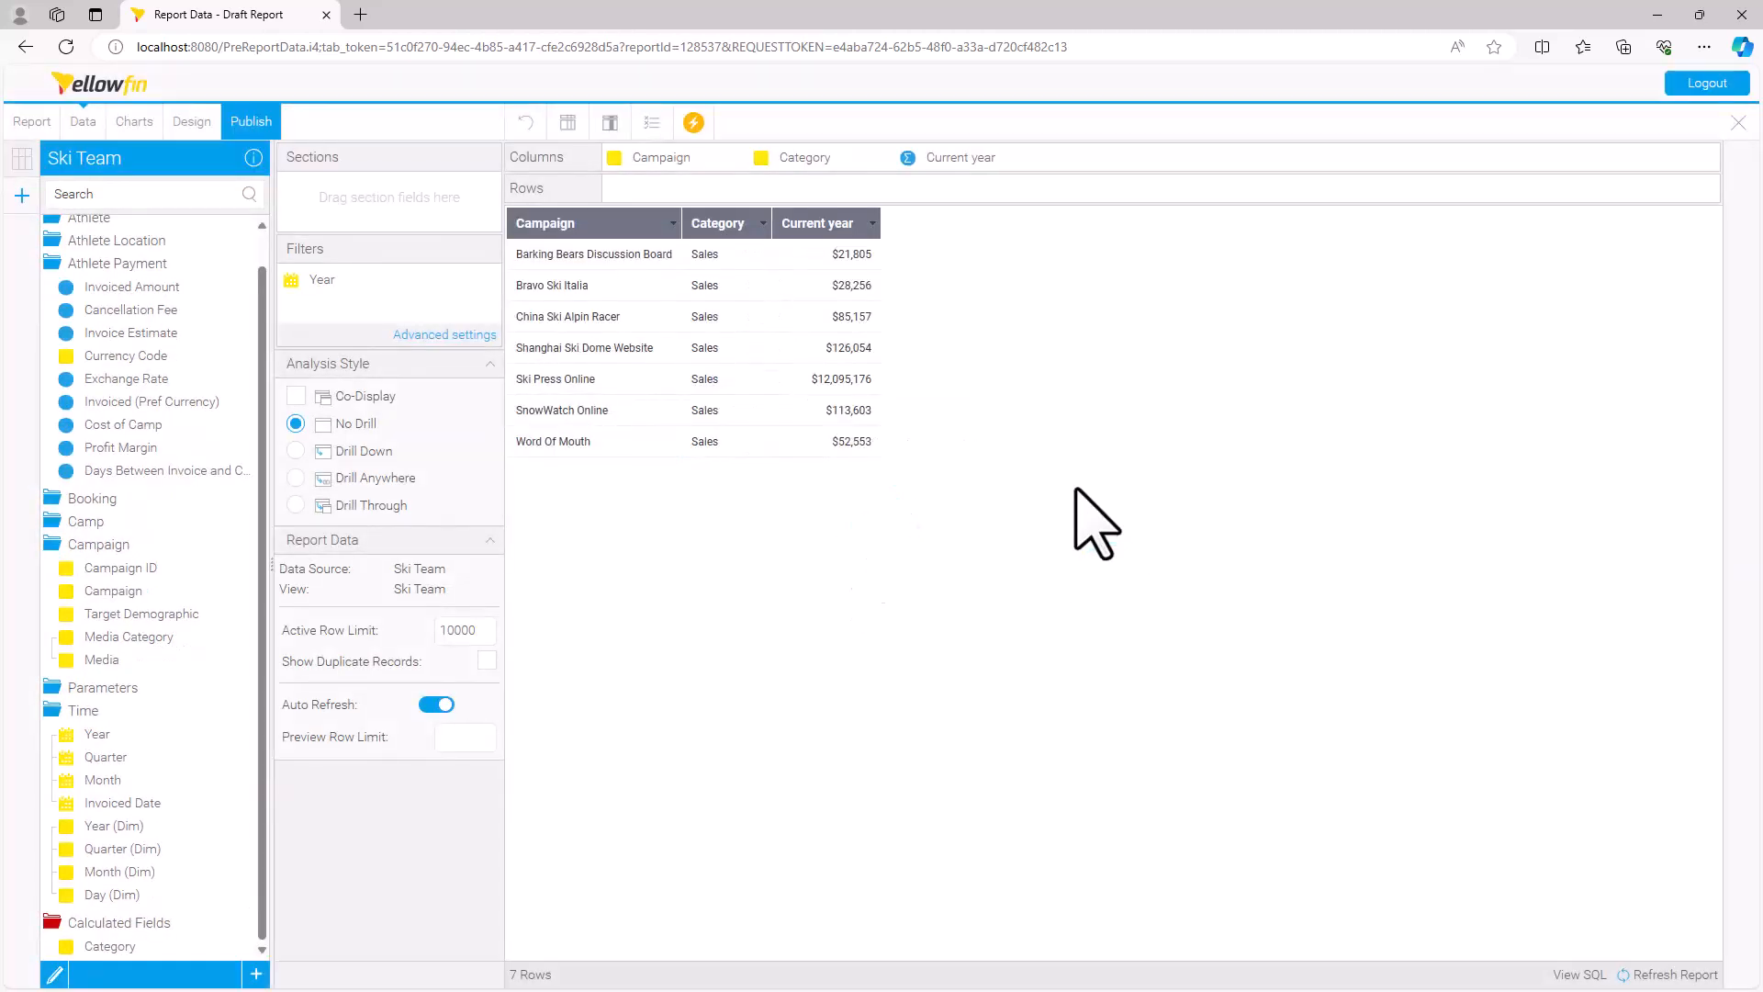
Review the defined value of the master query's Year filter and close it without changes.
click(473, 287)
mouse_move(517, 386)
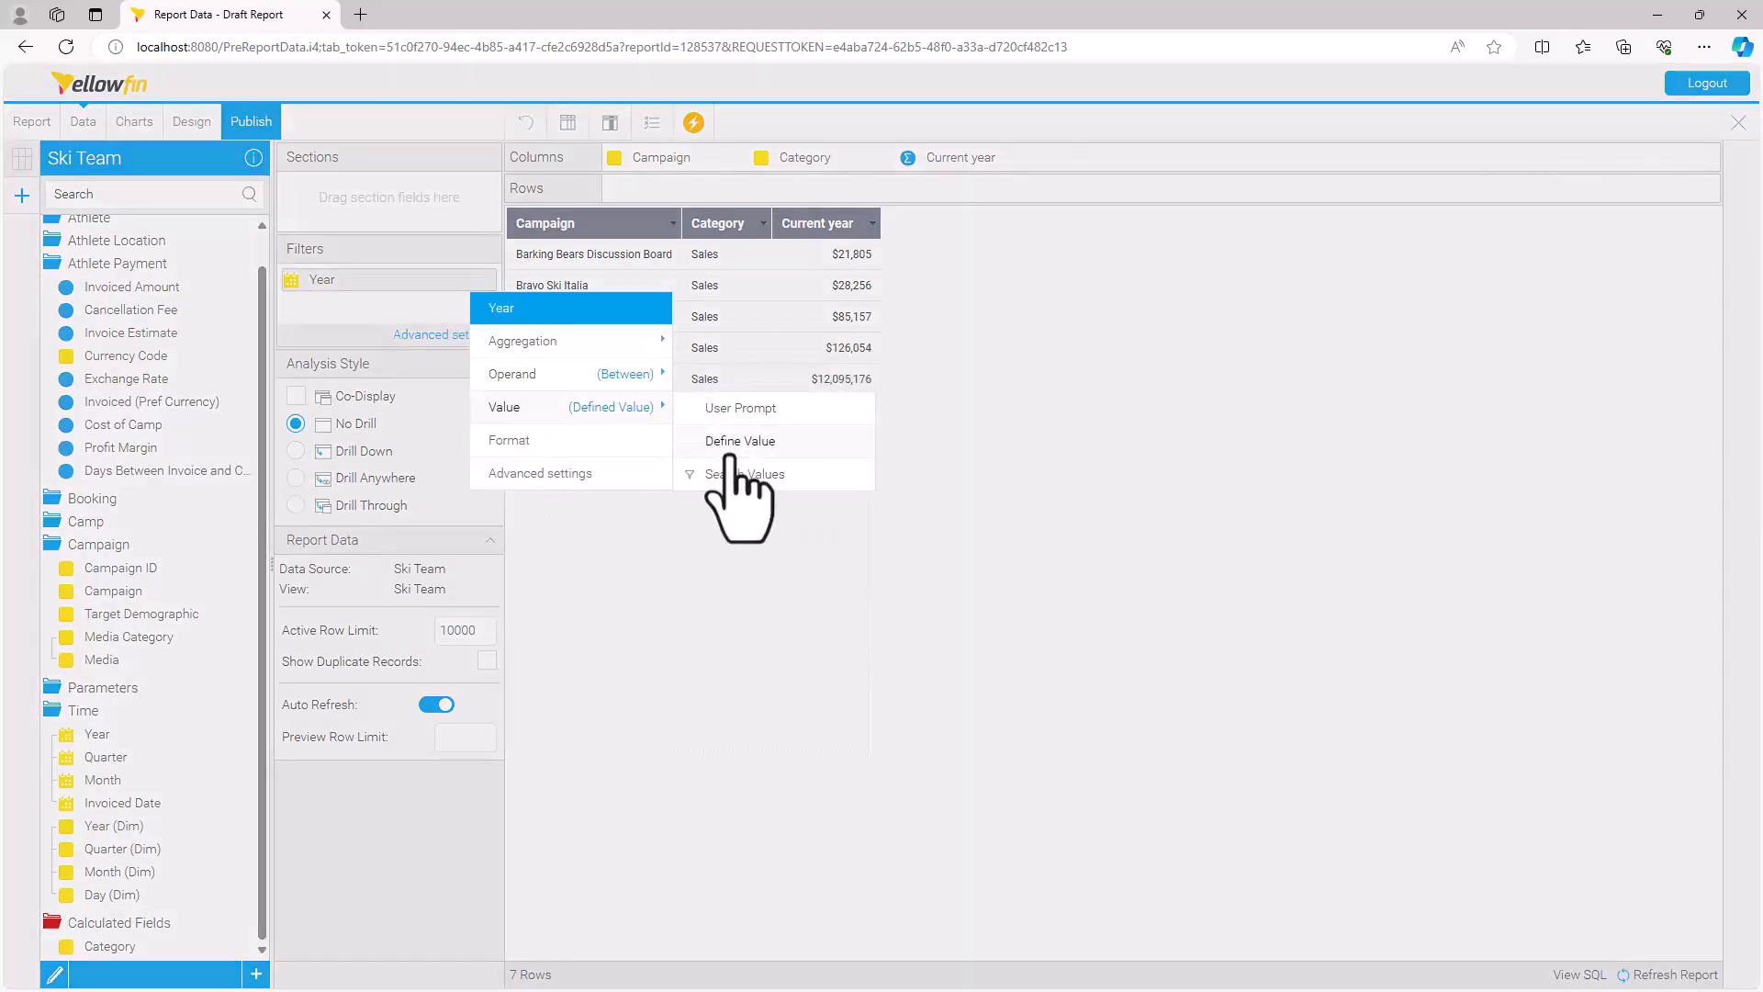
click(732, 448)
click(790, 450)
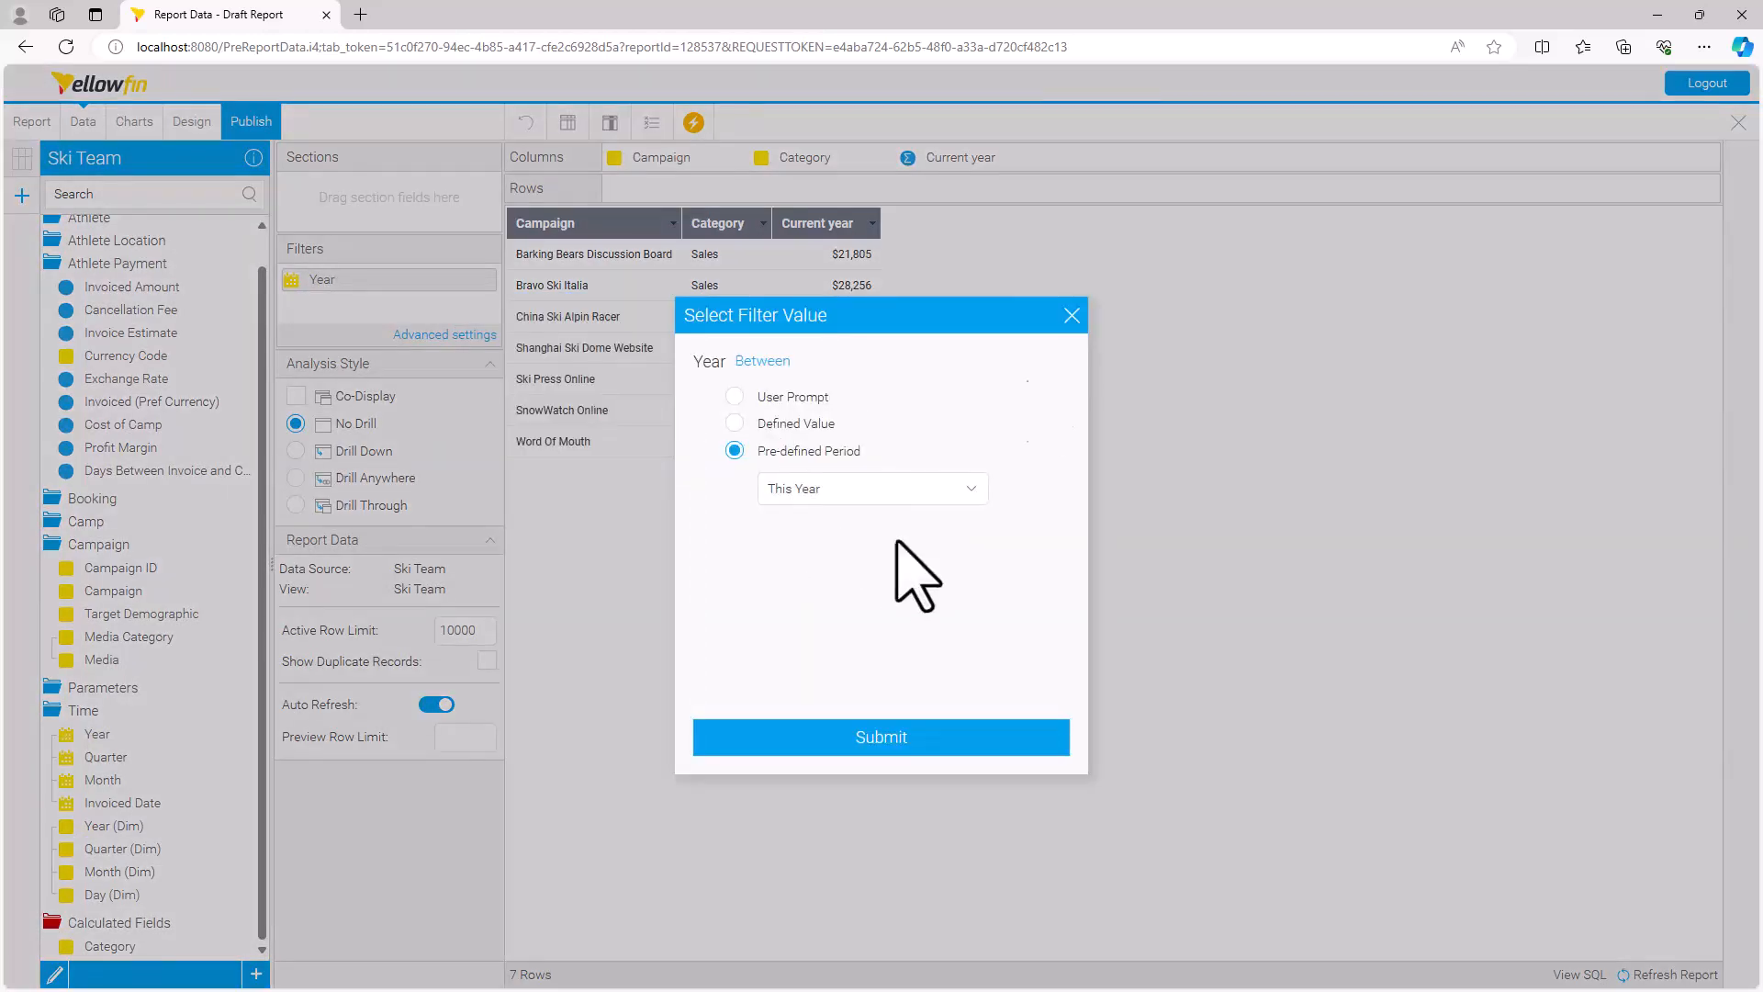
click(1072, 317)
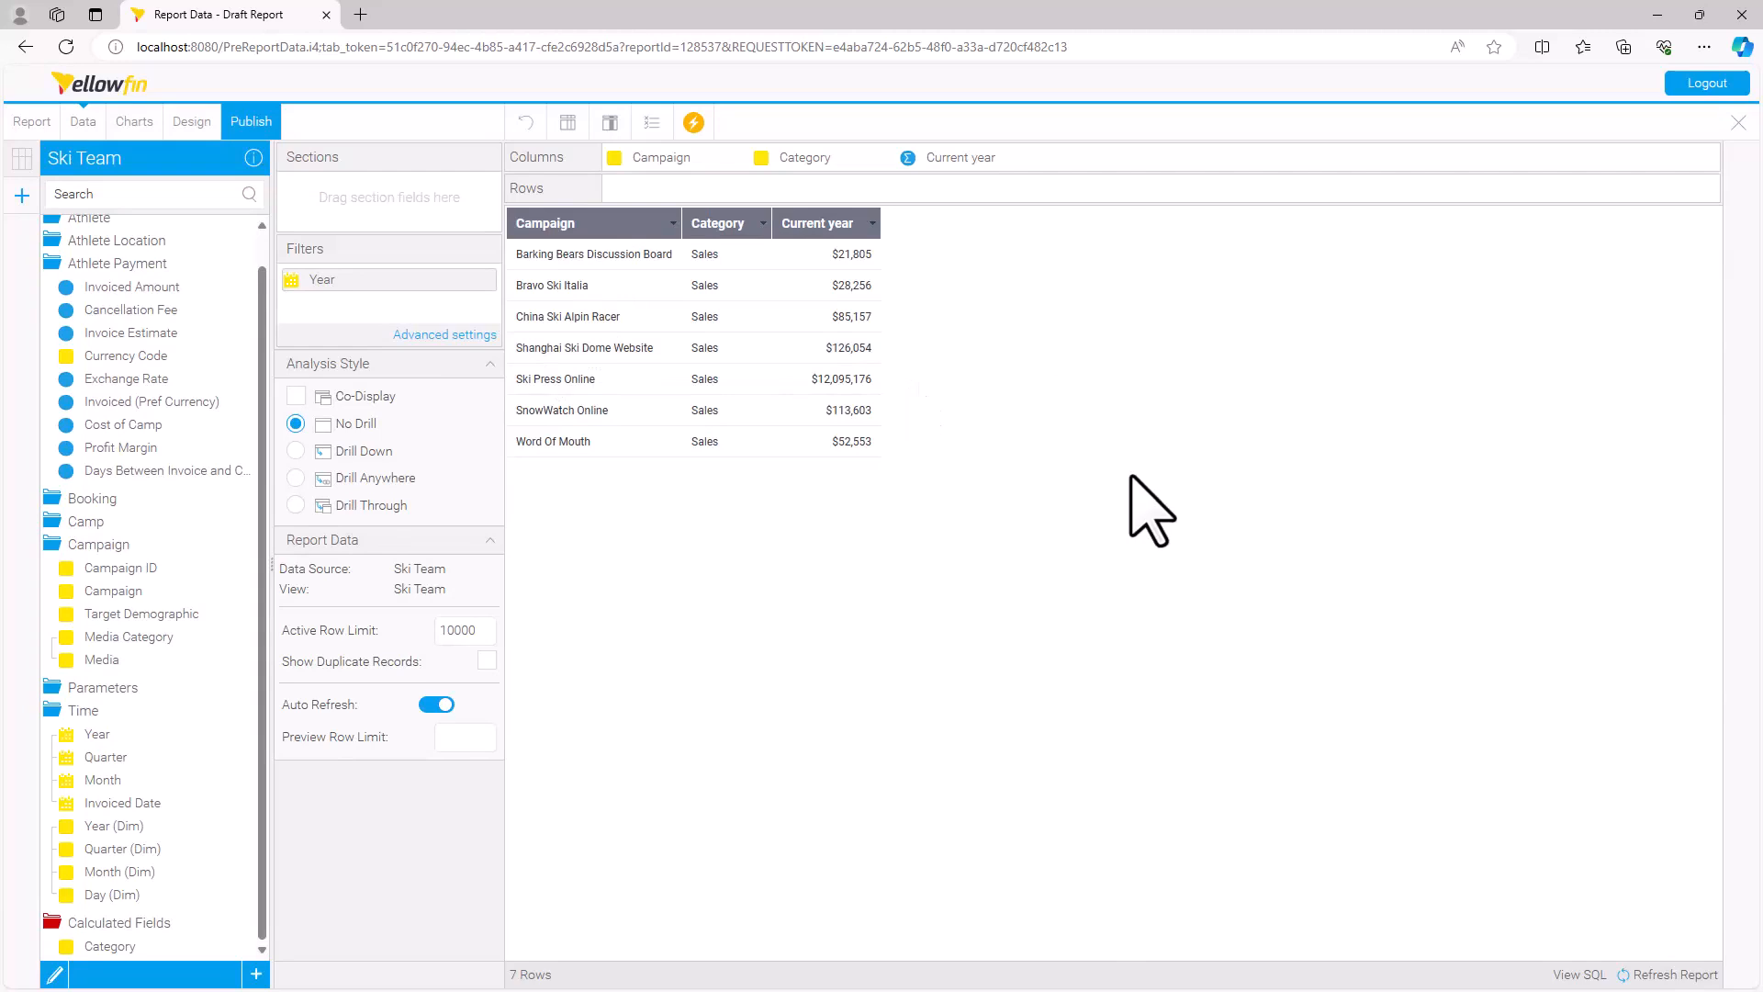
Add a sub query of type Union with the Basic style.
click(22, 196)
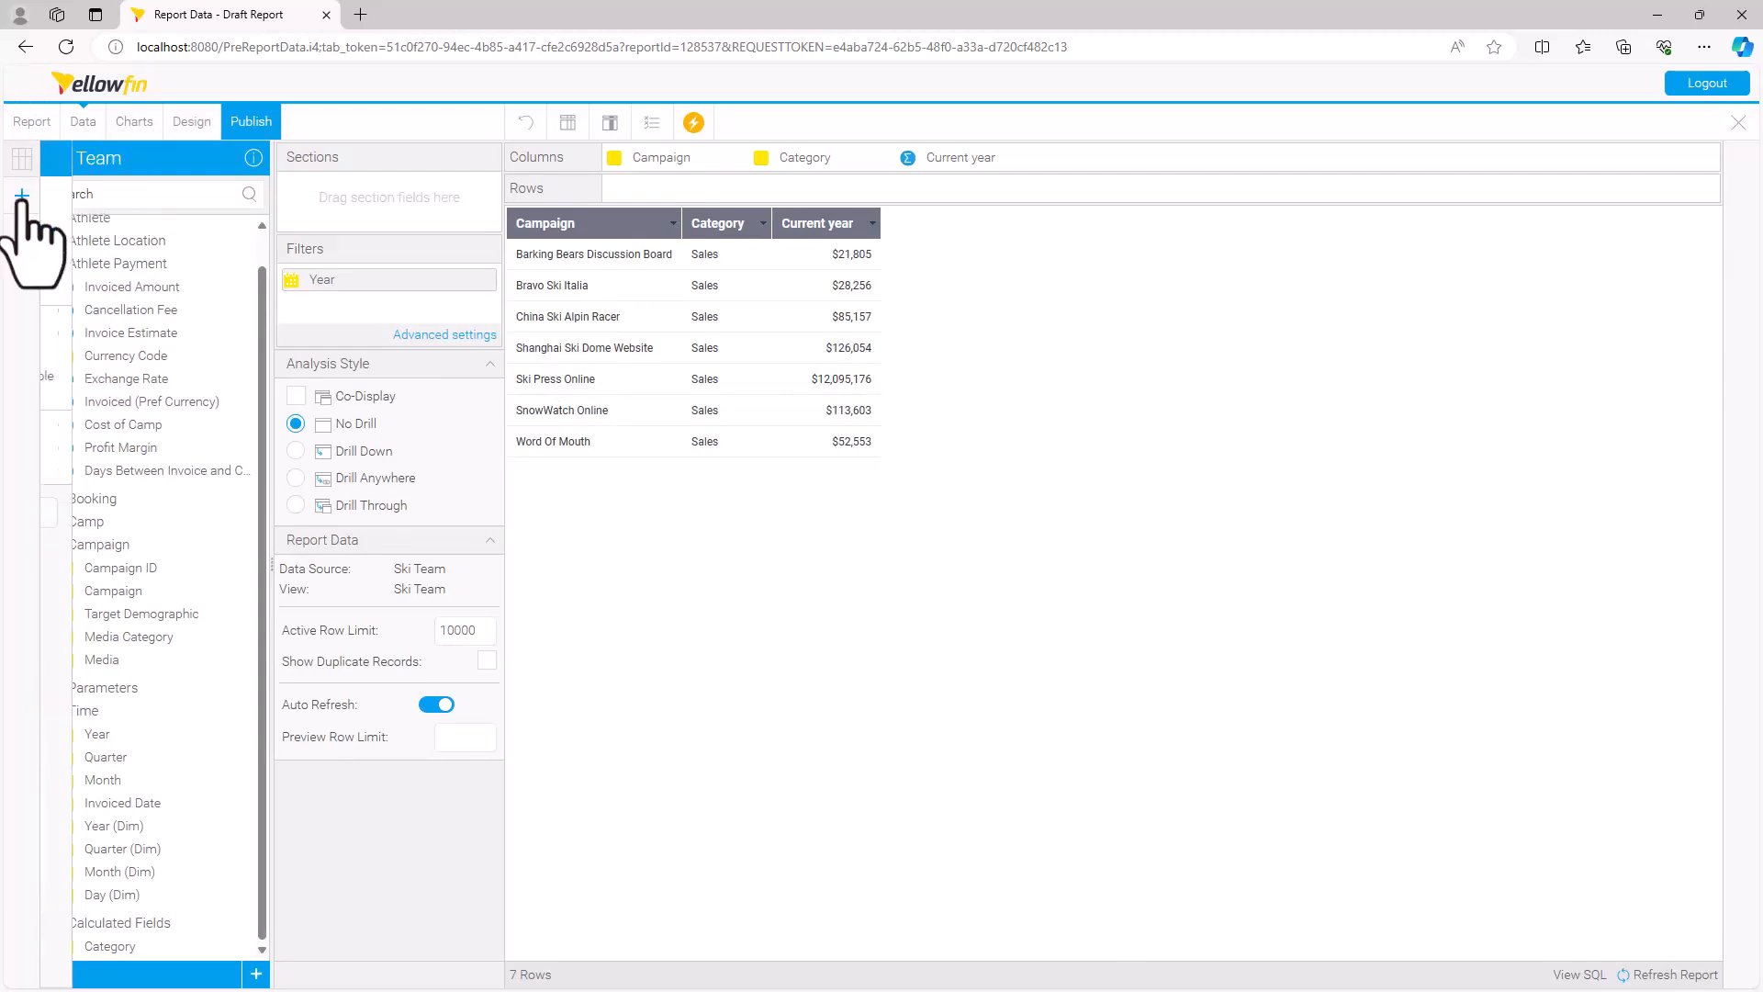
click(118, 225)
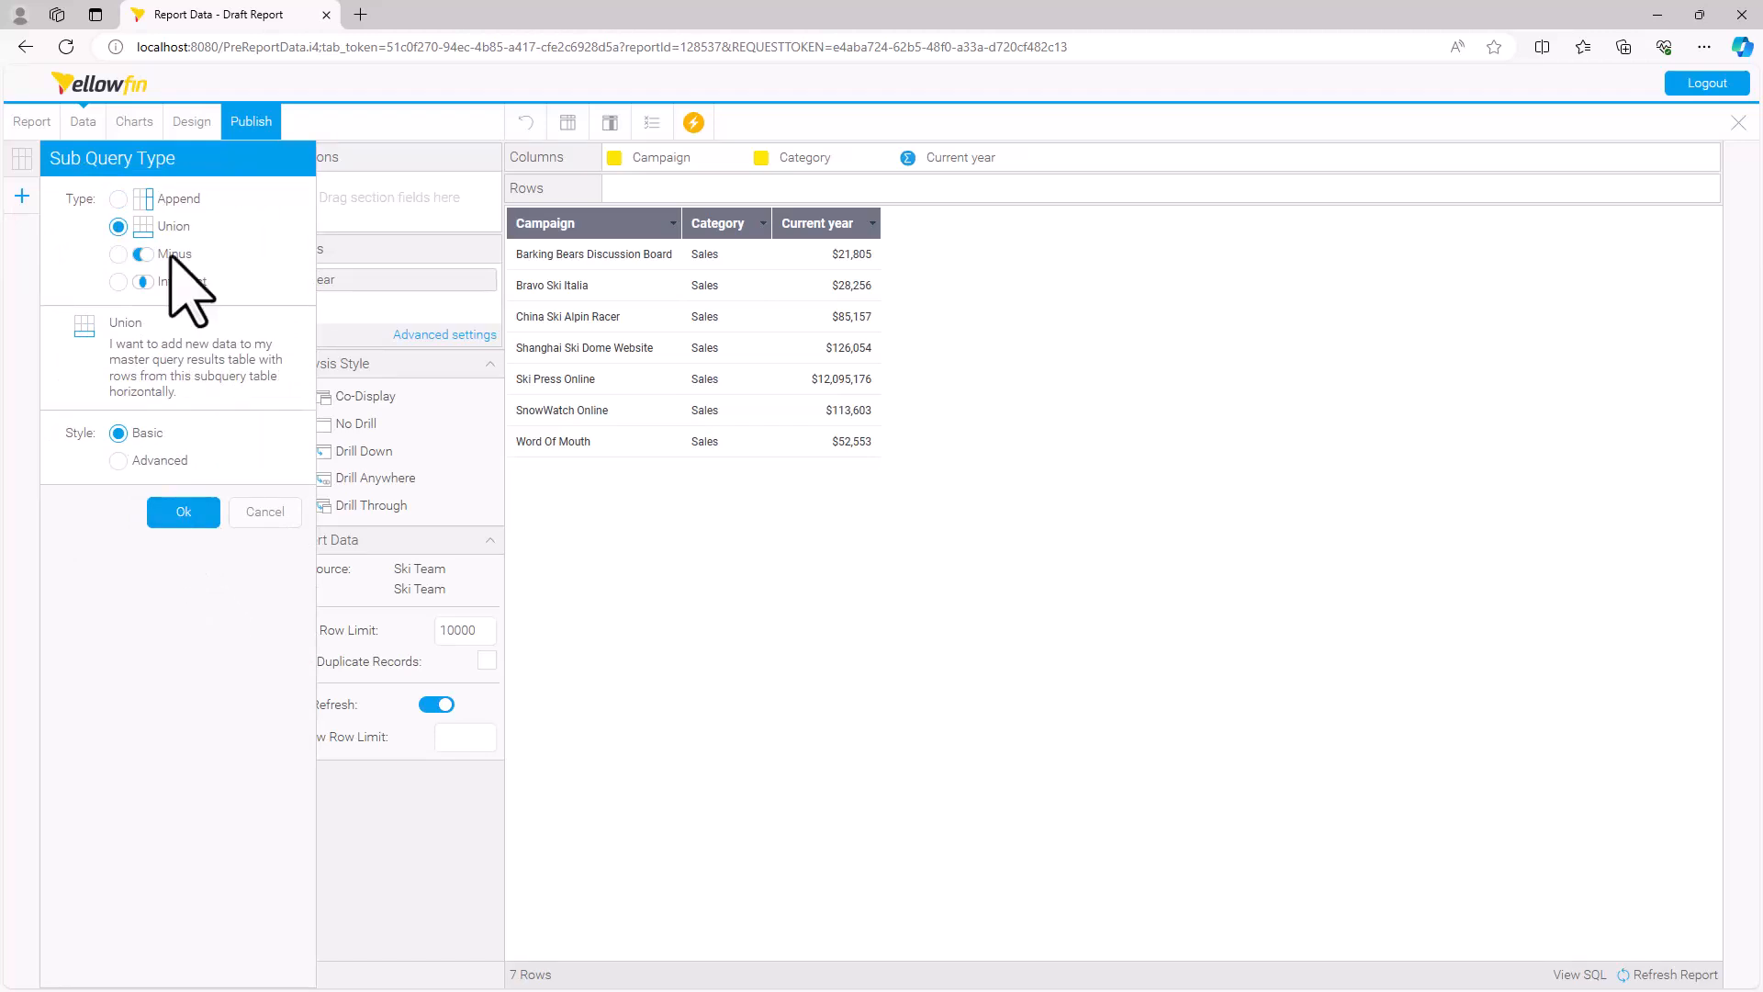
click(184, 512)
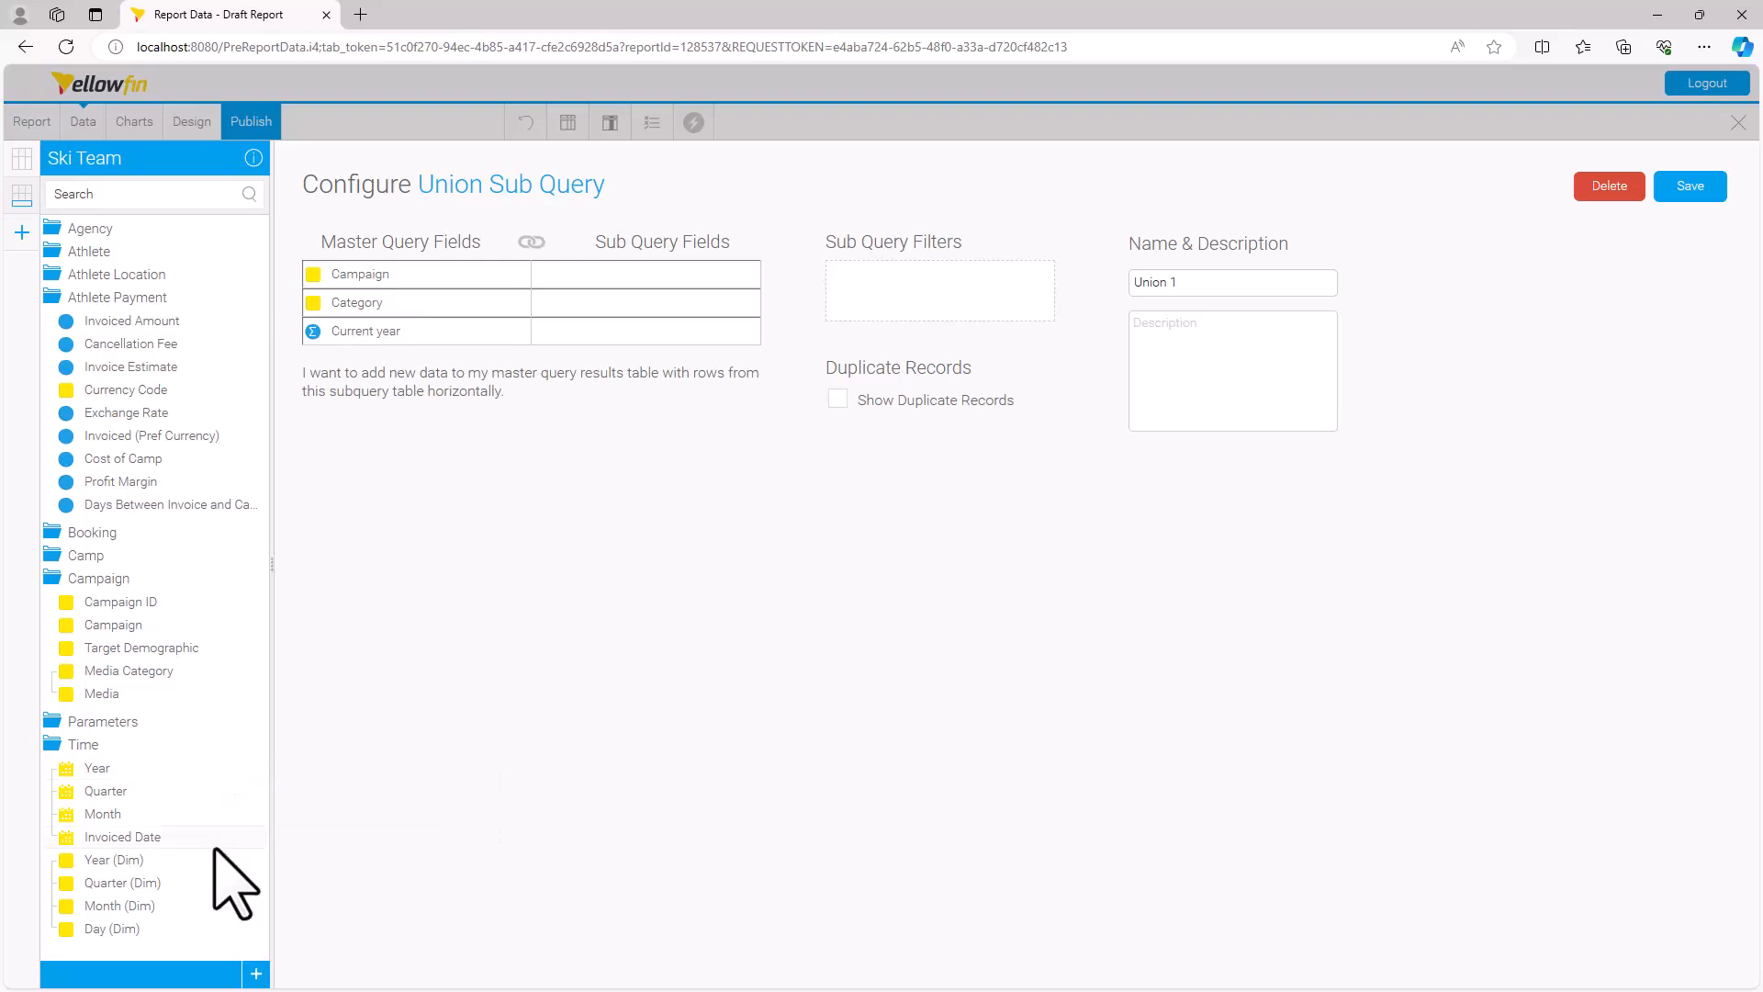
Create a simple calculated field named Category in the union sub query that returns the text Costs, and save it.
click(256, 977)
click(1041, 368)
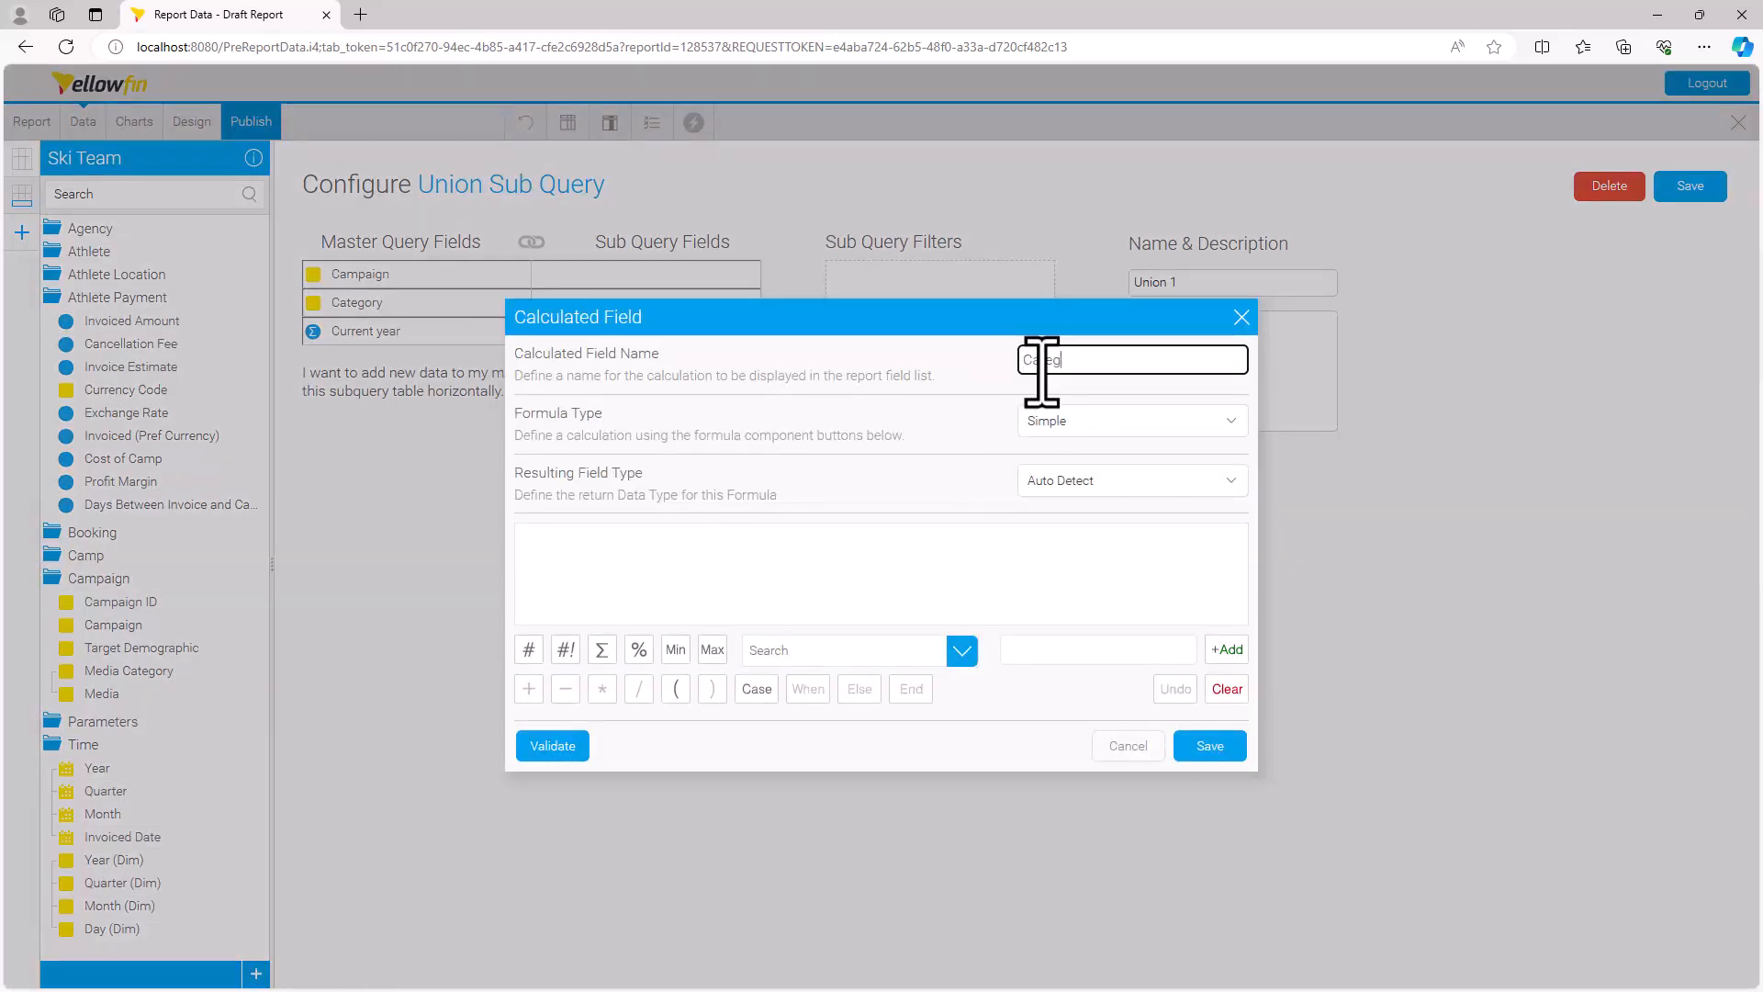
click(1136, 649)
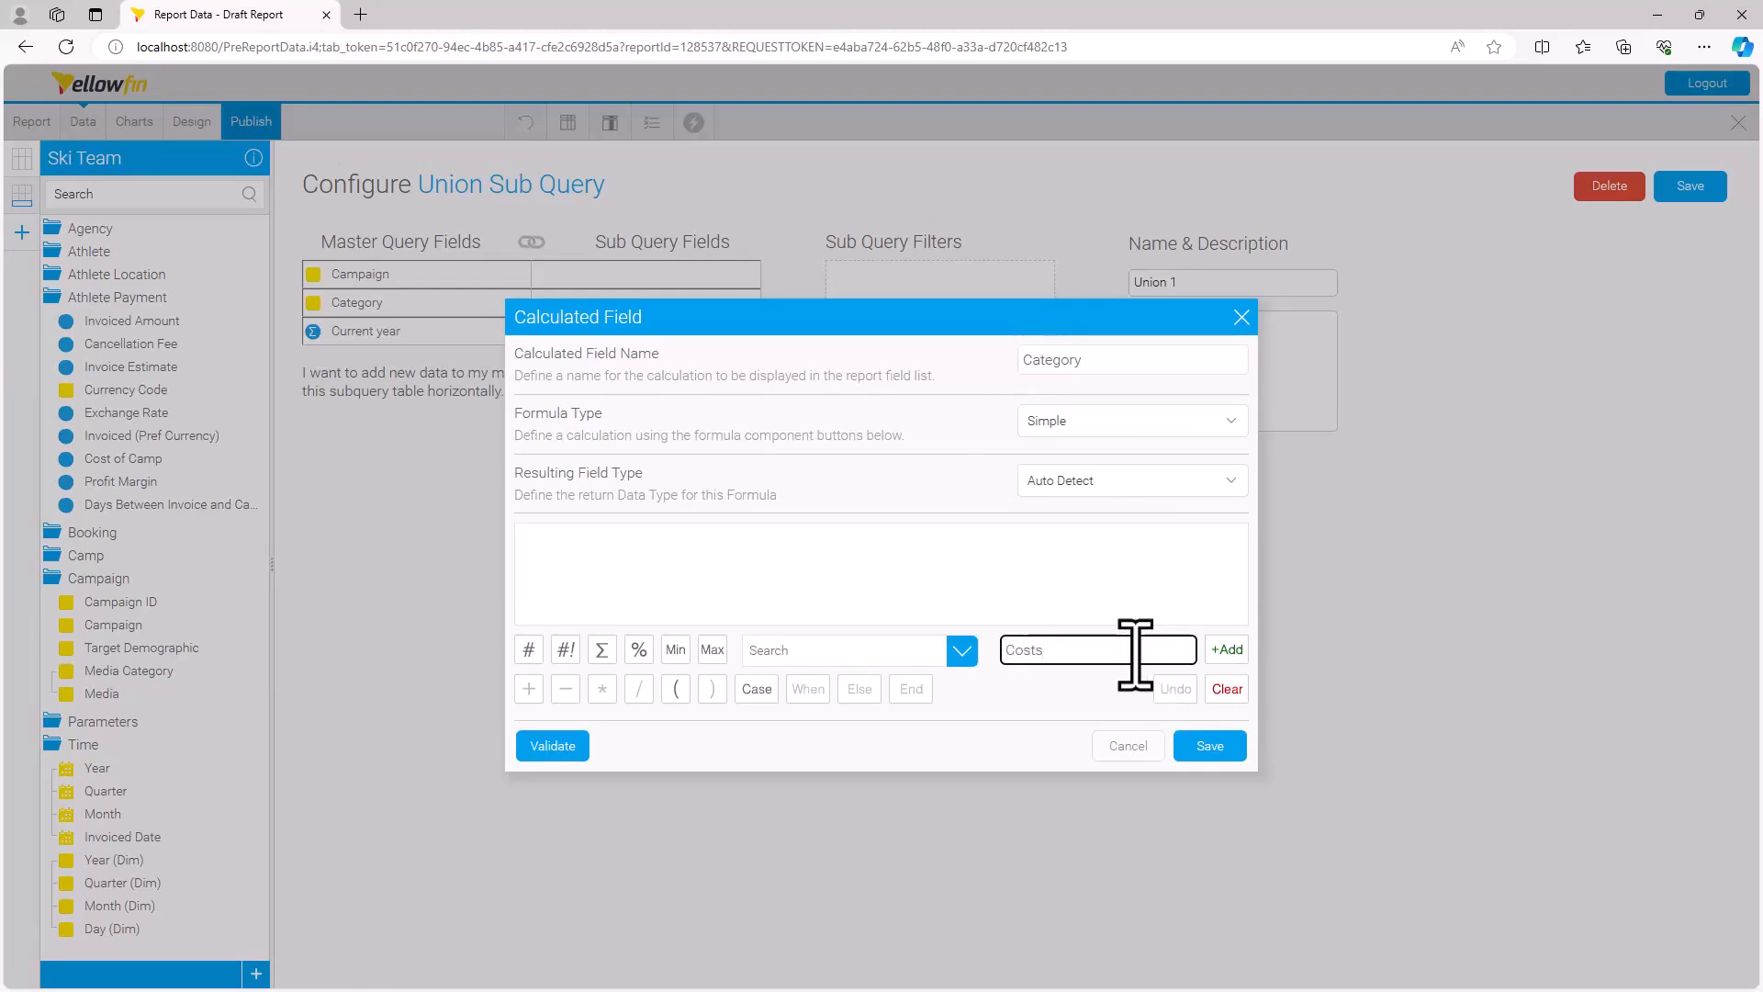
click(1227, 649)
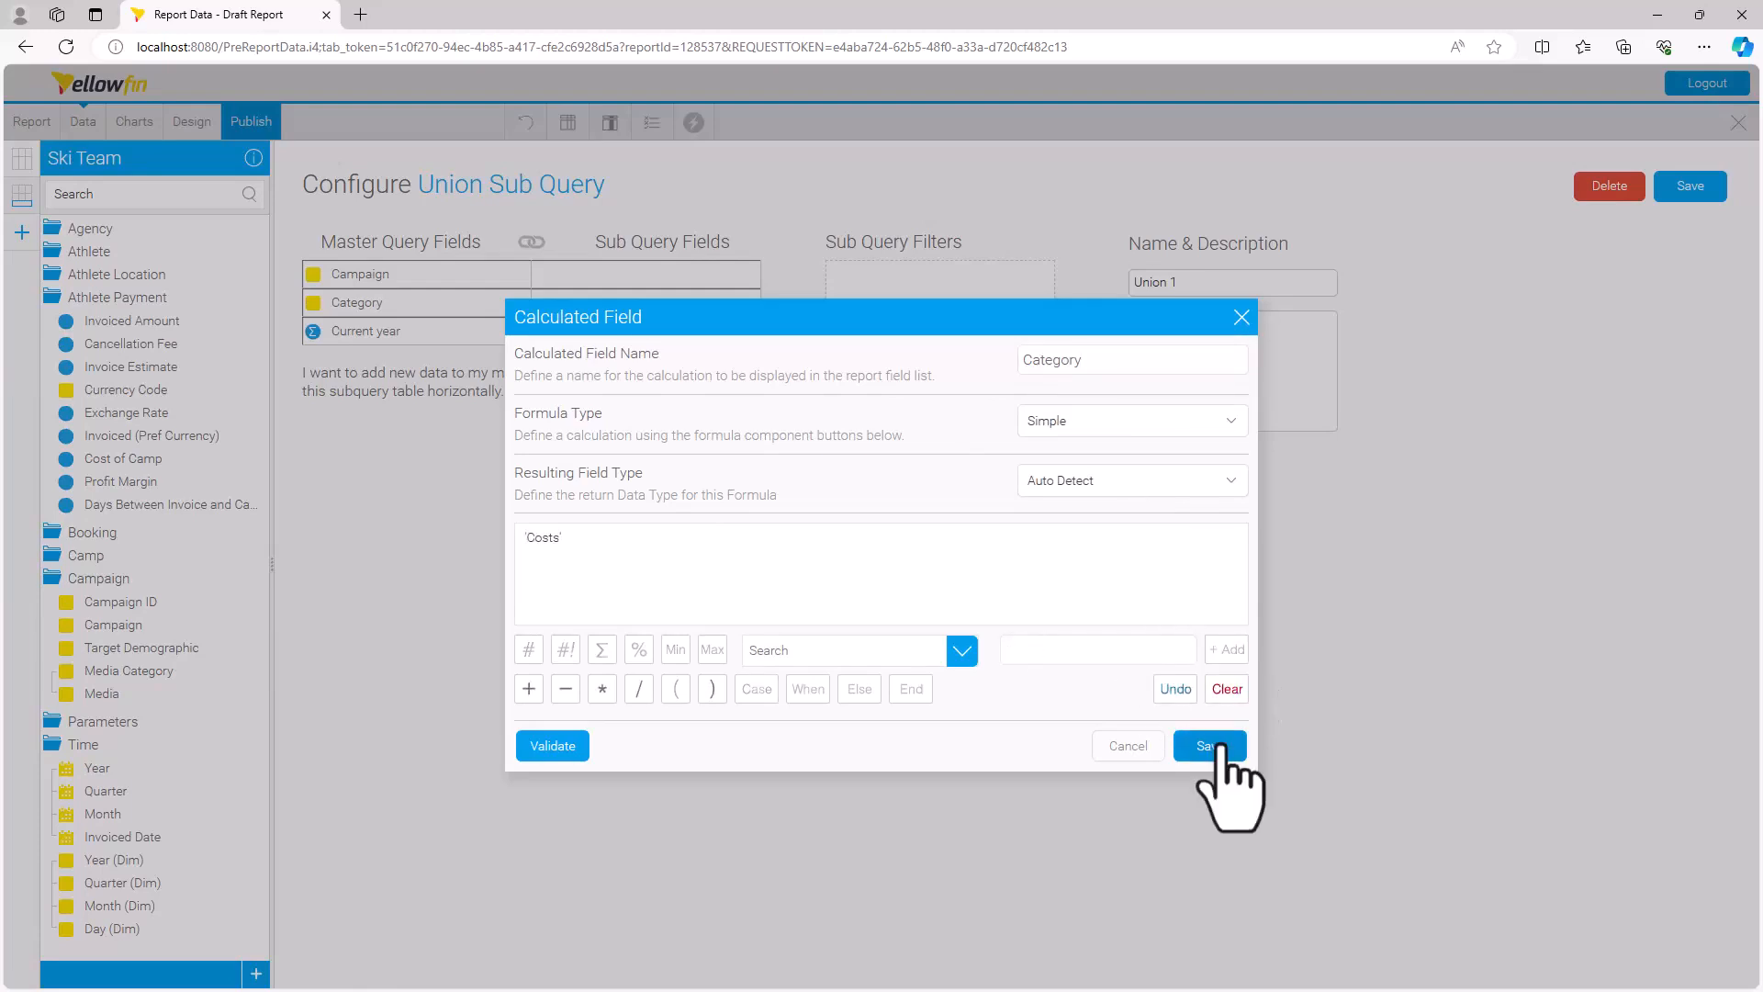
click(1211, 745)
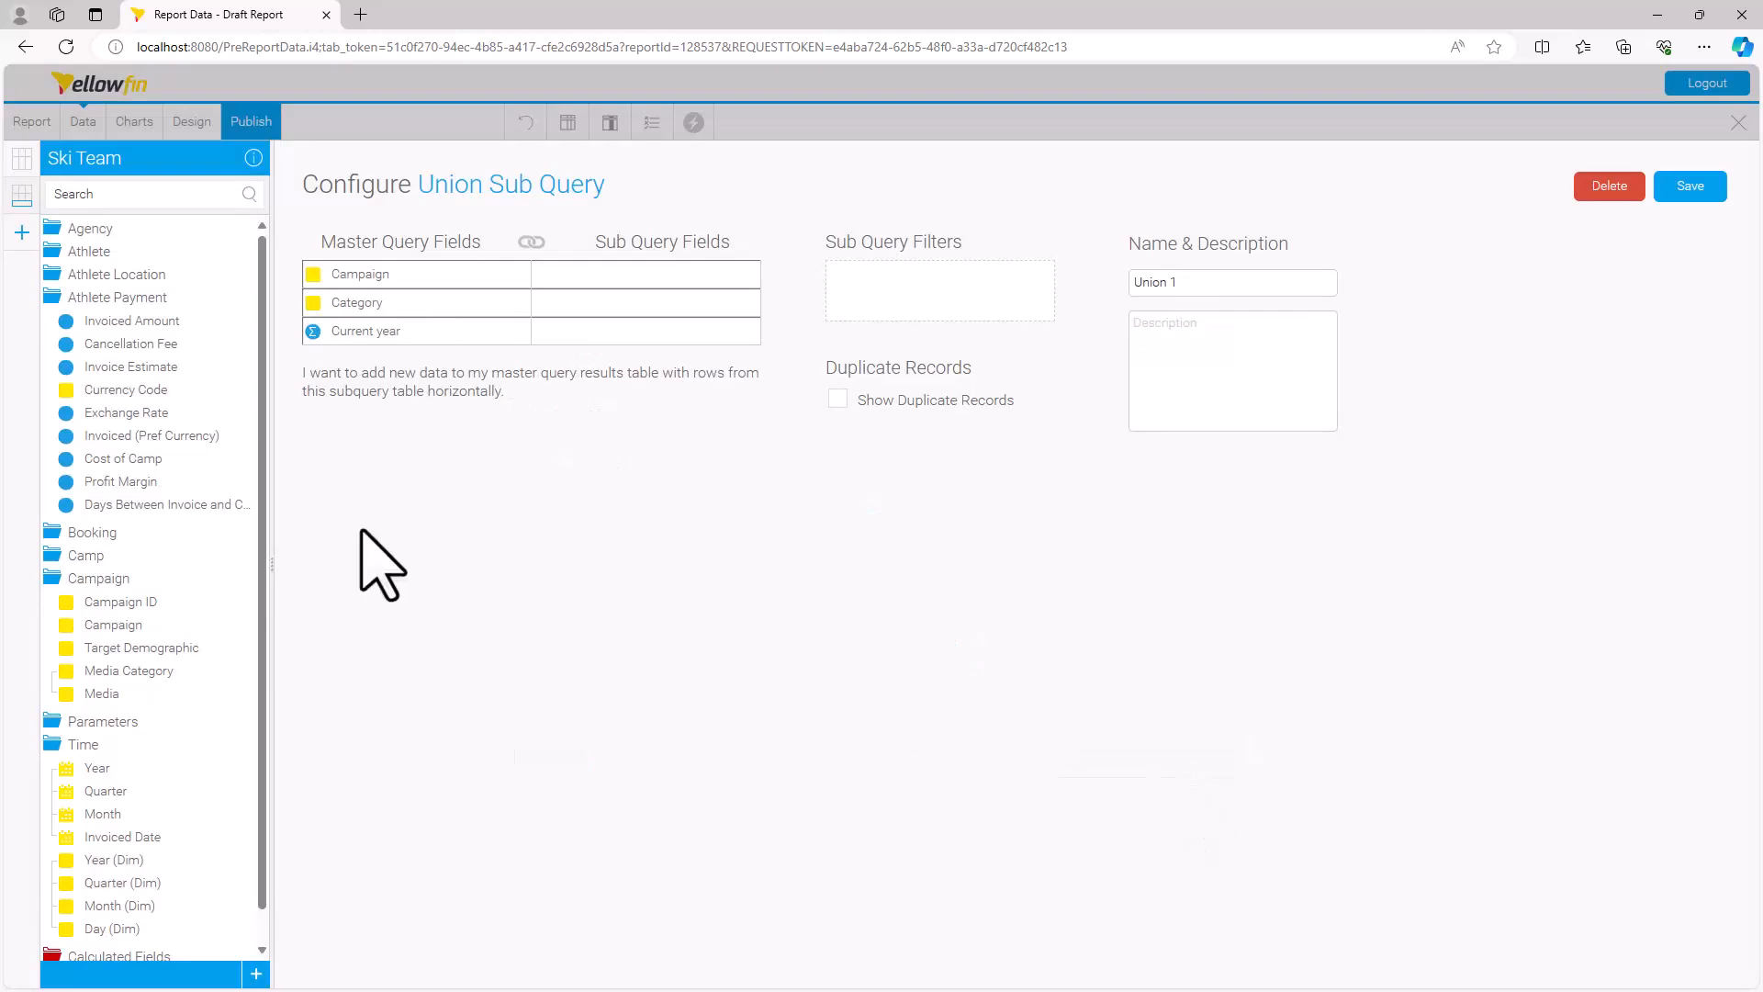
Match the sub query fields Campaign, Category and Cost of Camp to the master fields Campaign, Category and Current year.
drag(117, 624, 647, 273)
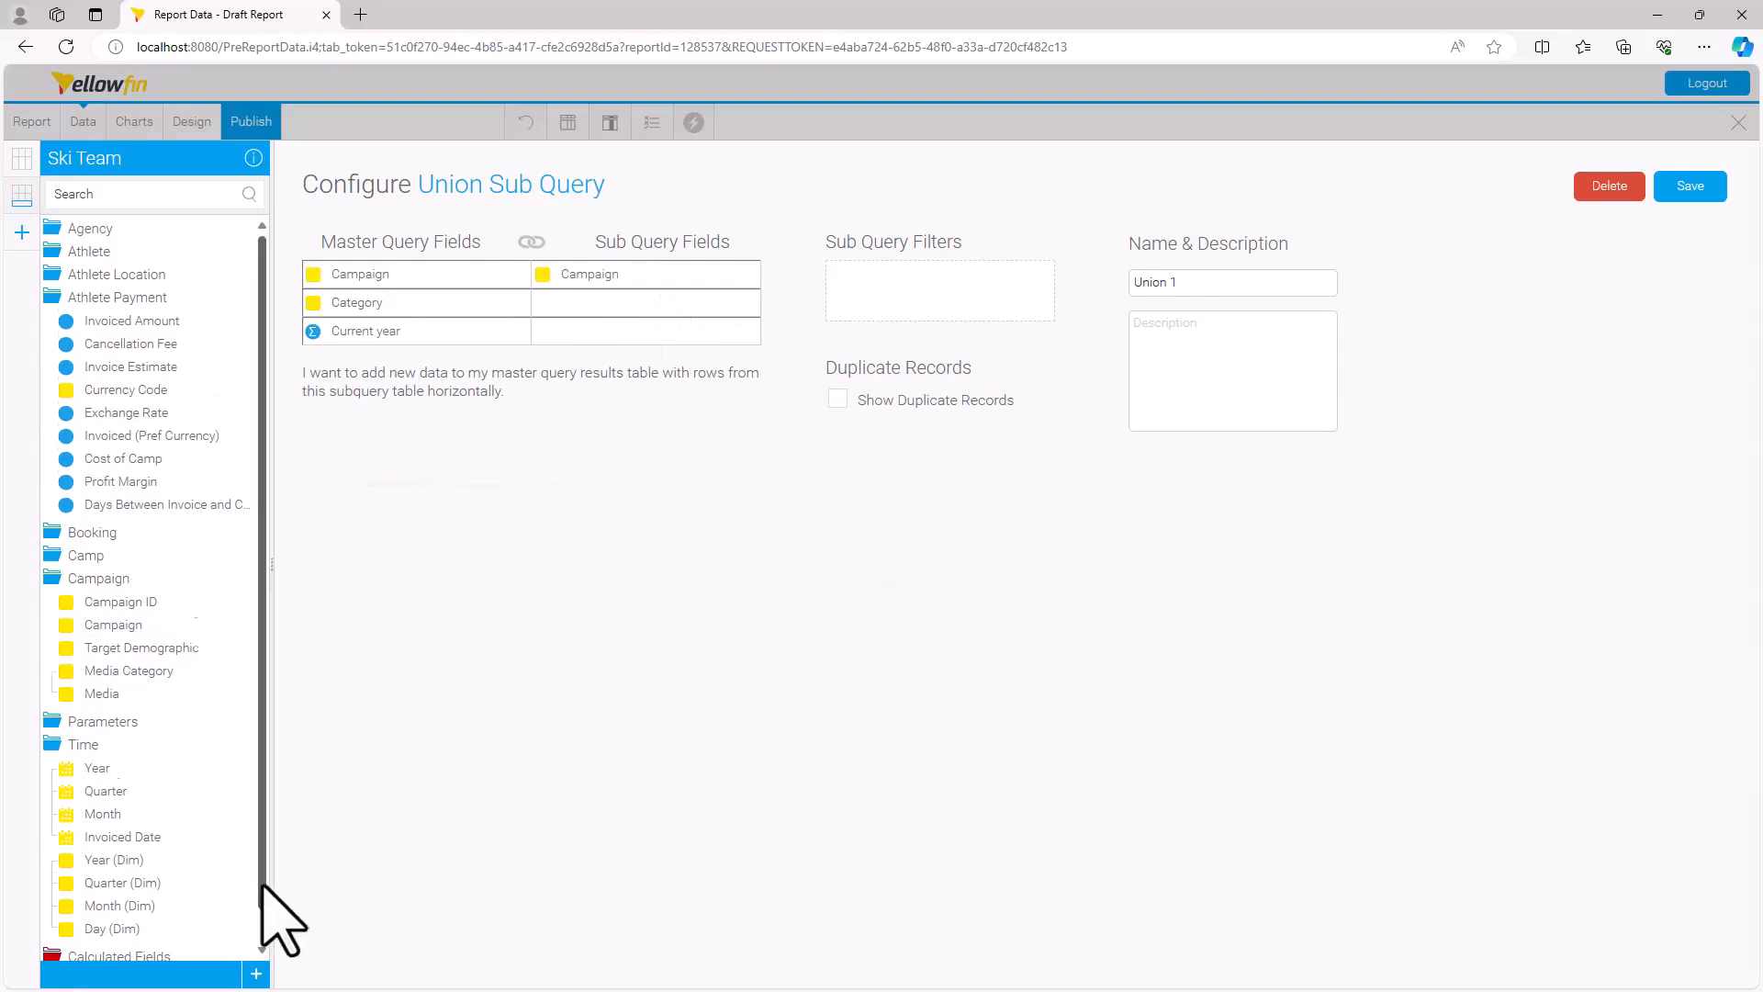
scroll(260, 901, down, 1)
drag(106, 946, 597, 303)
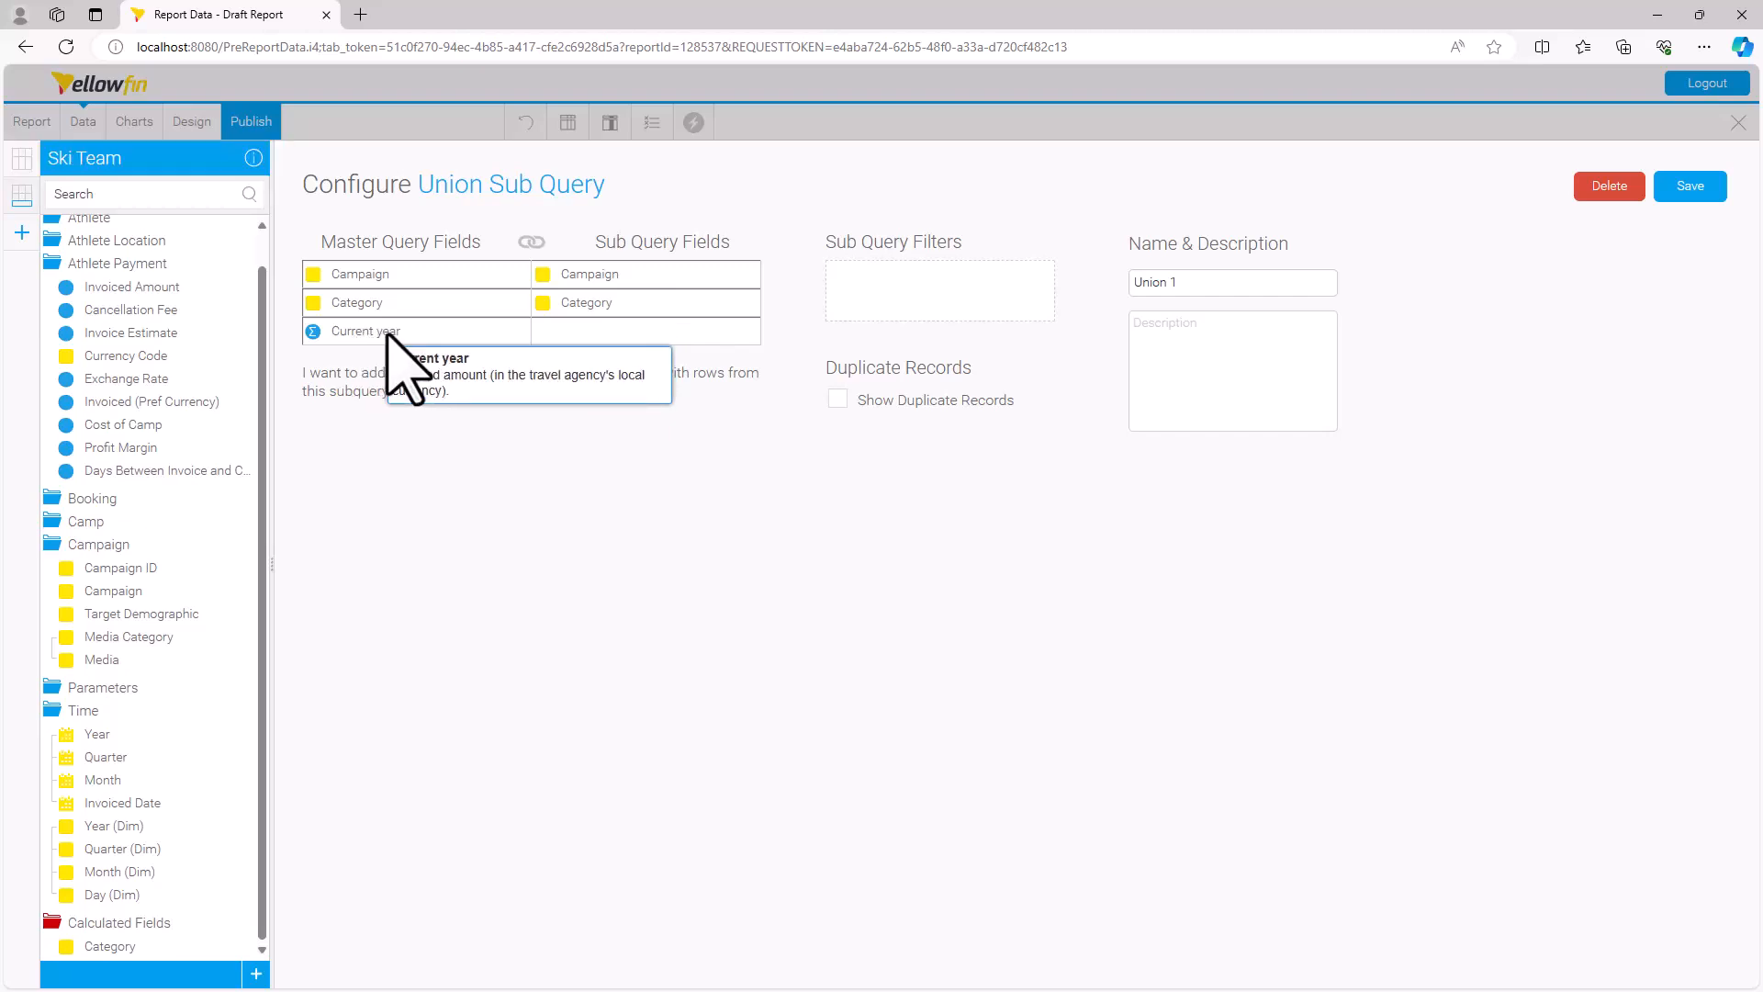
drag(112, 430, 687, 353)
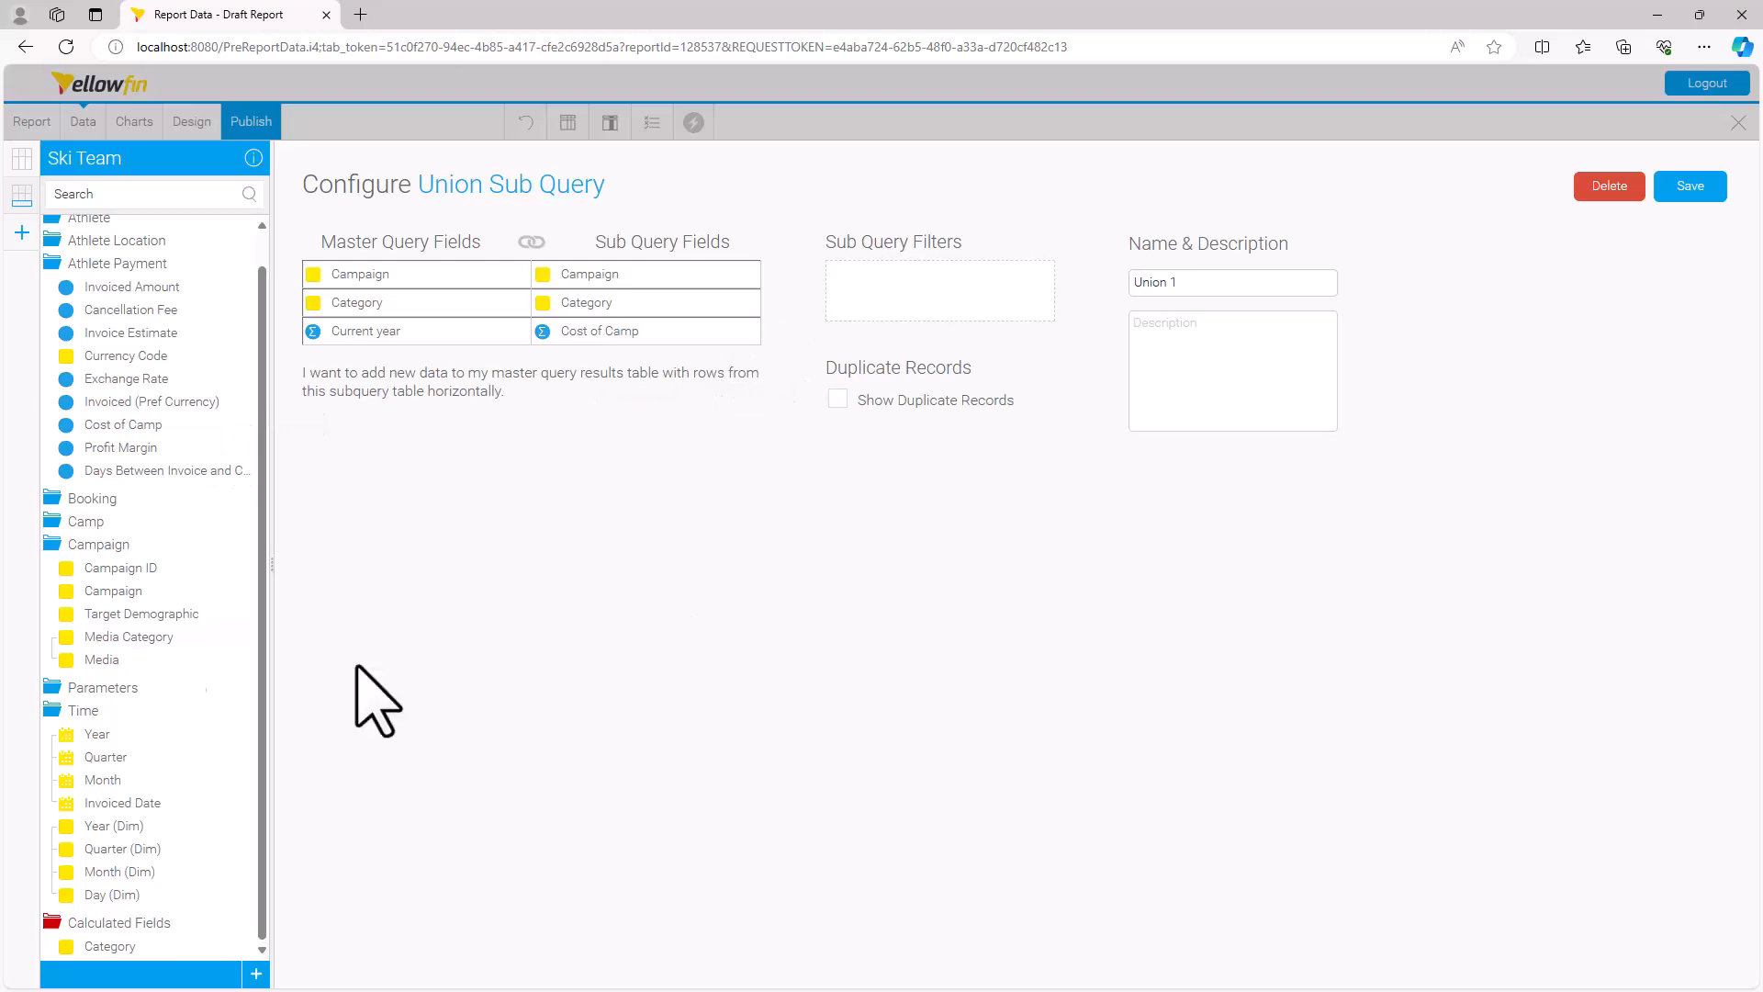
Add Year as a filter of the union sub query and save the sub query.
drag(91, 735, 896, 322)
mouse_move(874, 285)
click(1688, 185)
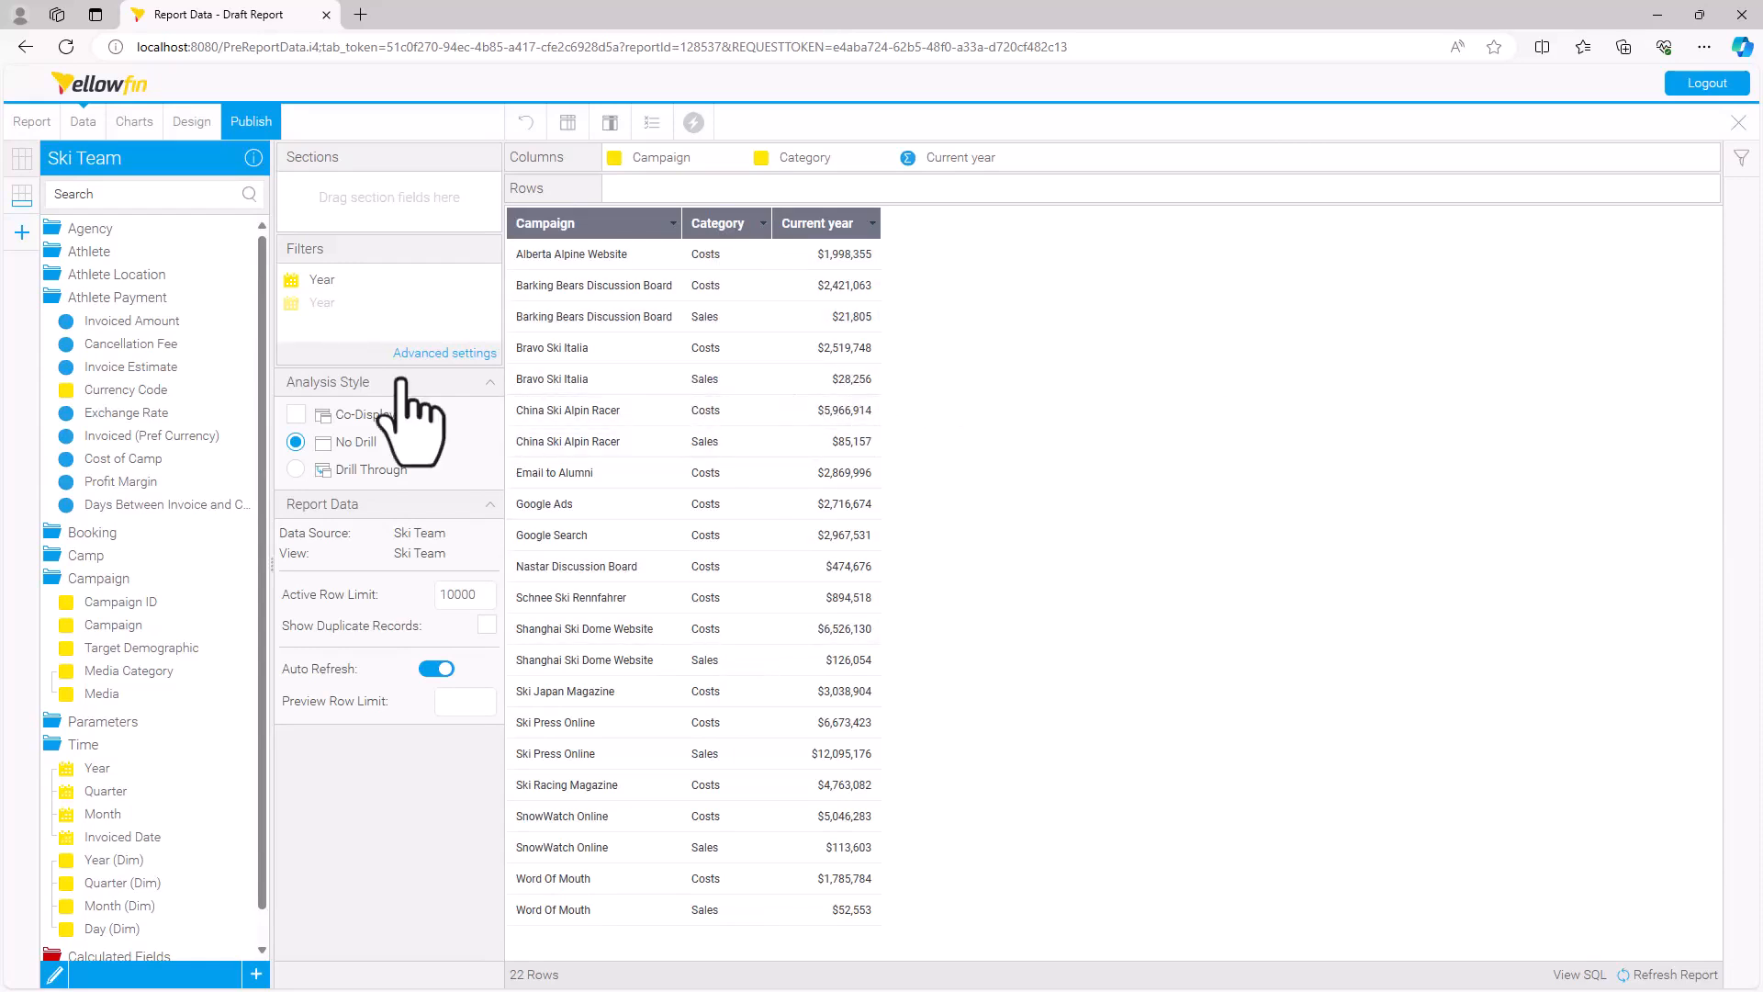
Set Union 1's Year filter to the pre-defined period This Year in the advanced filter settings, and save the sub query.
click(439, 355)
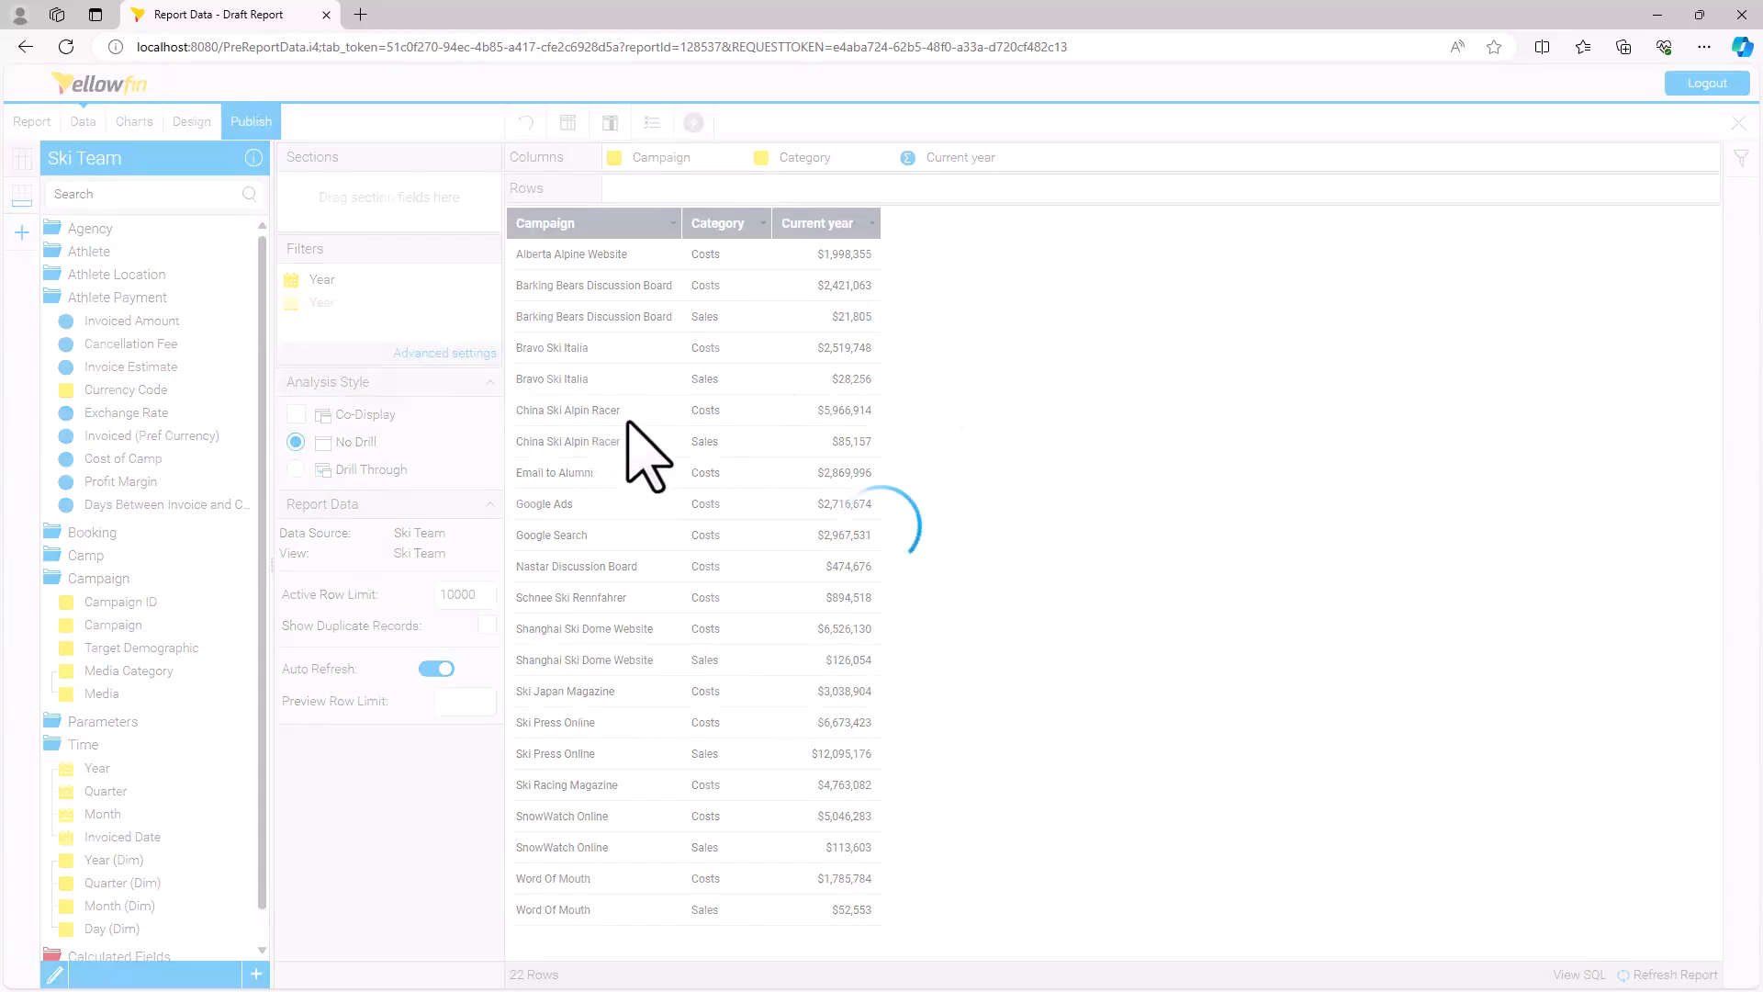
click(464, 255)
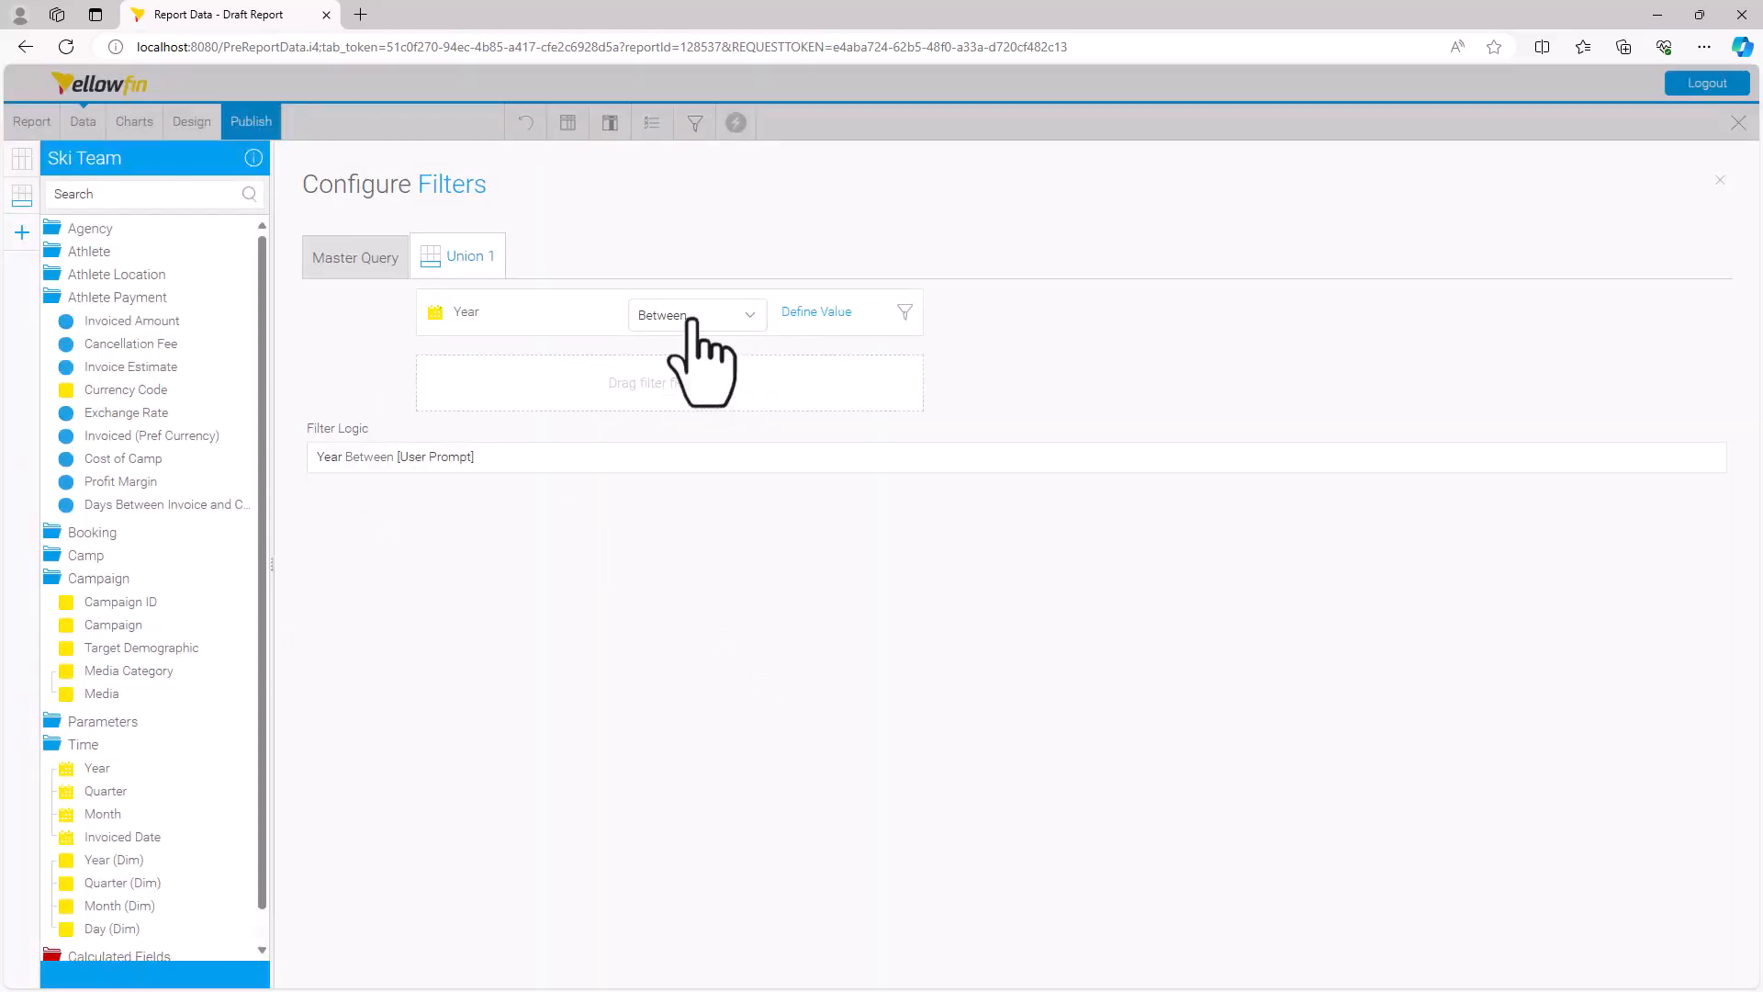
click(832, 313)
click(734, 450)
click(800, 490)
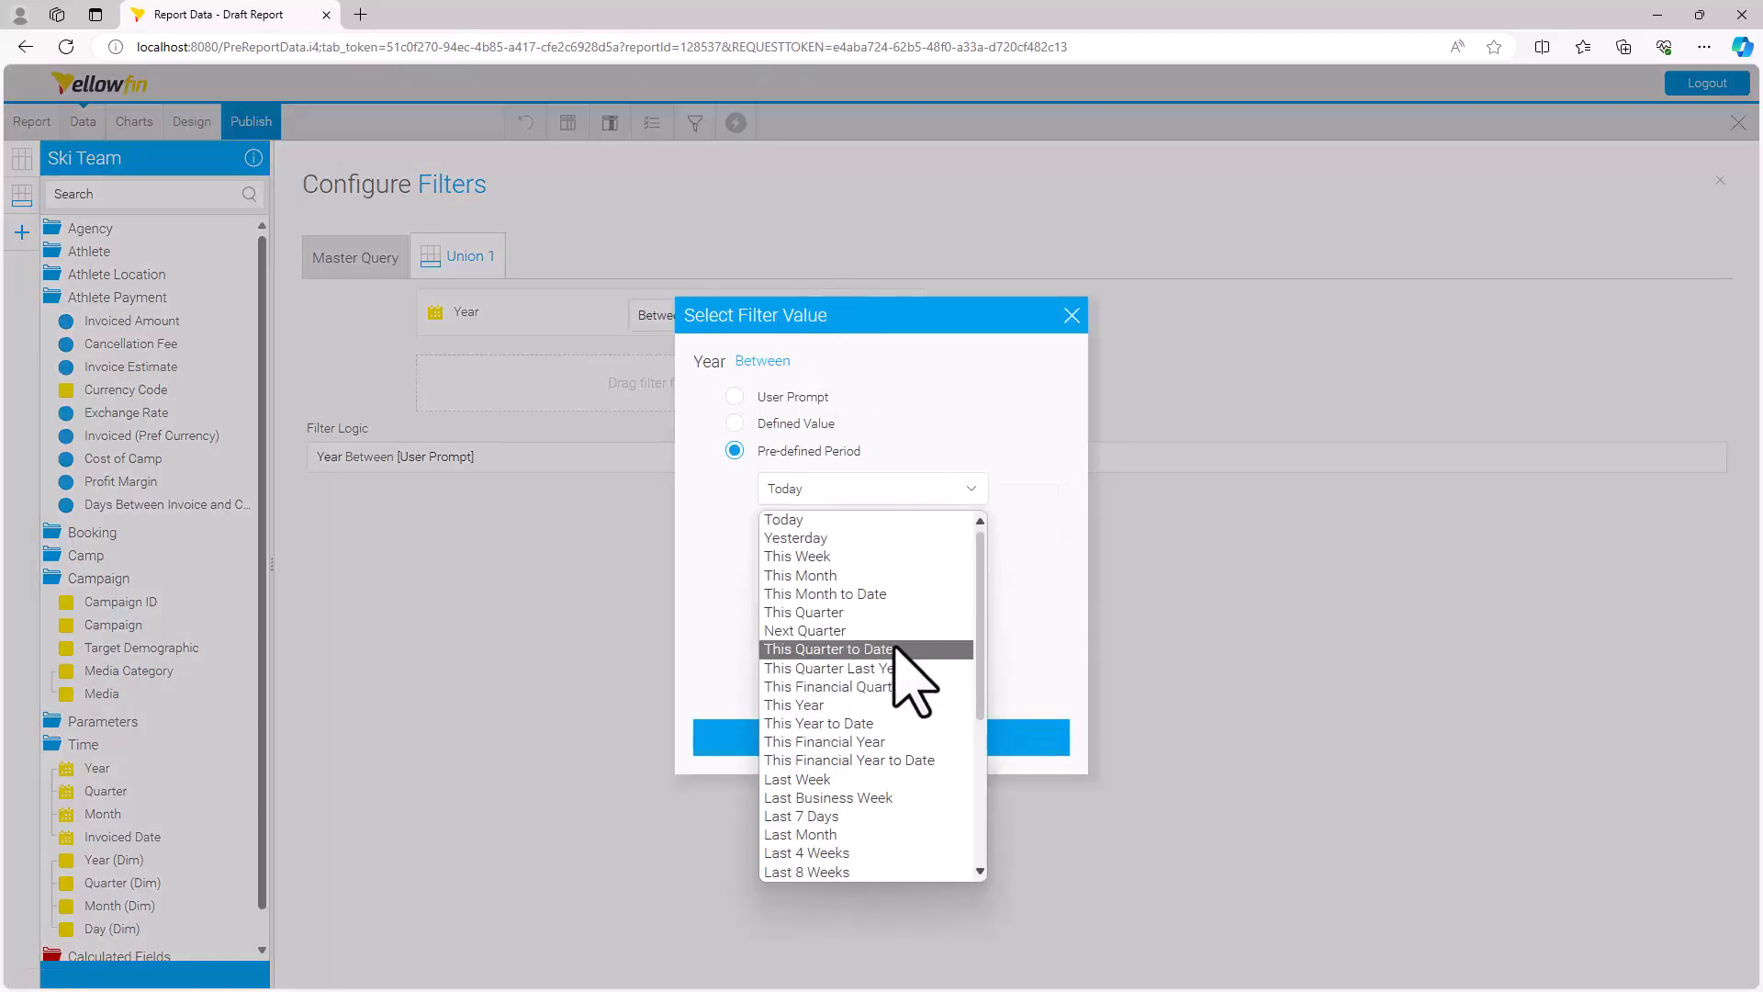
click(845, 705)
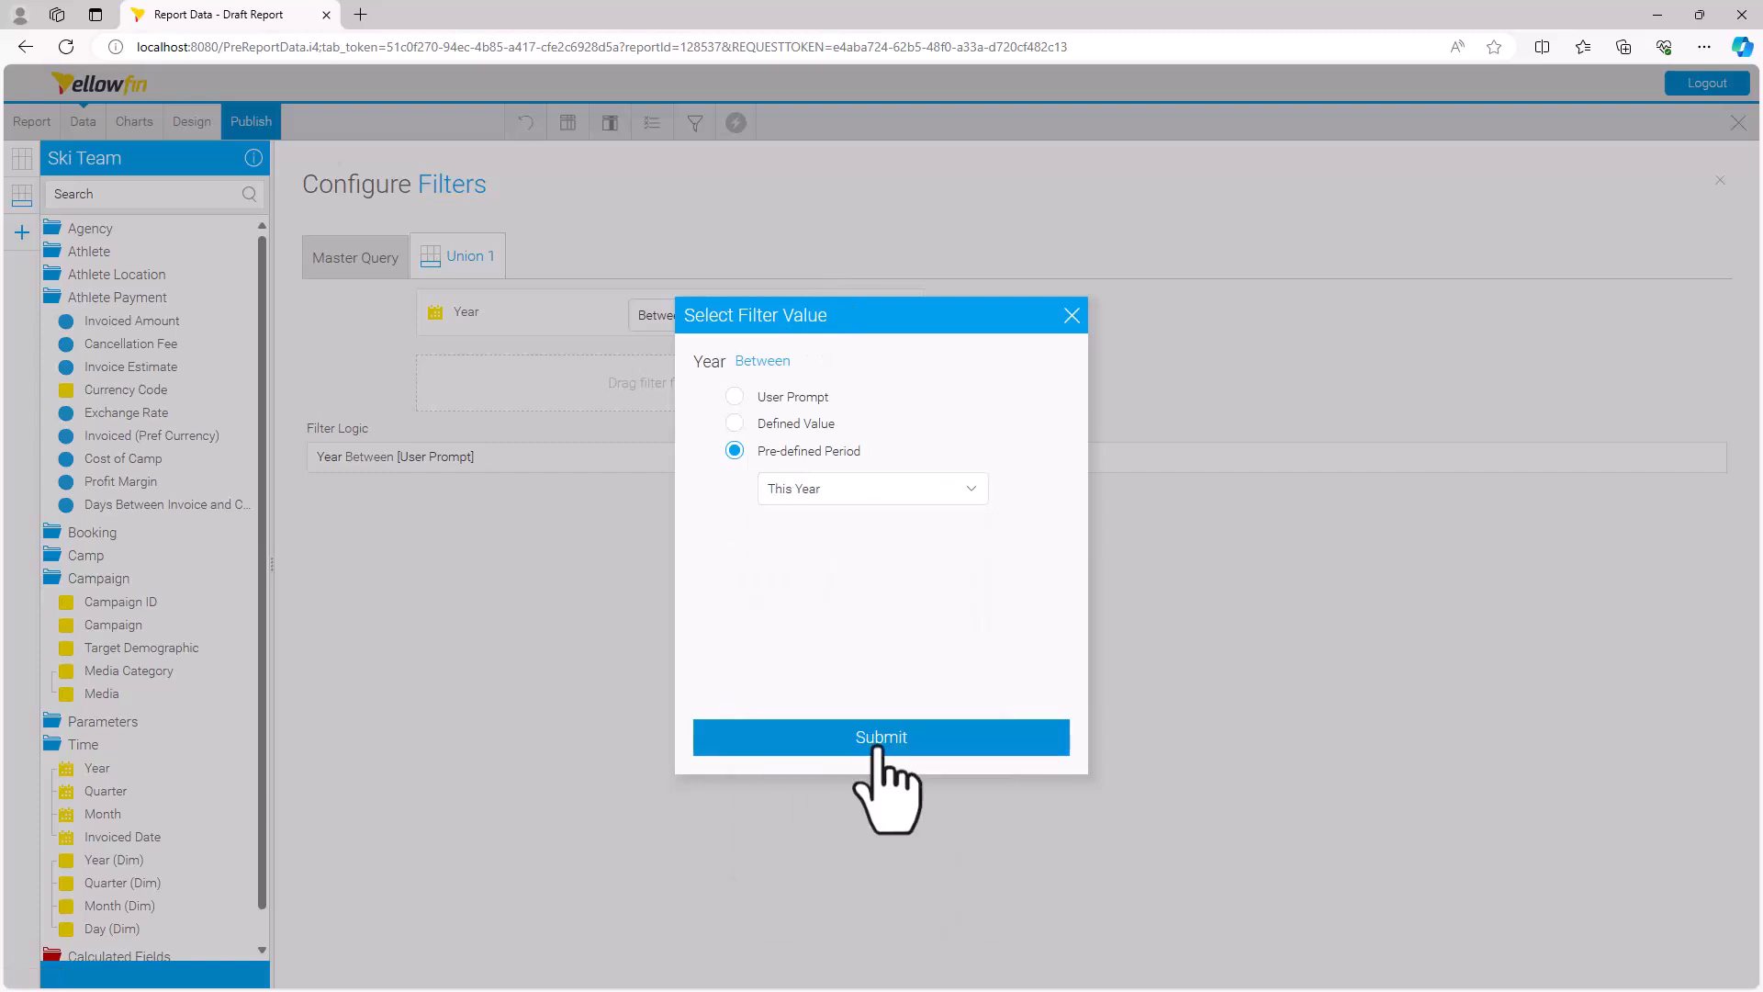
click(882, 738)
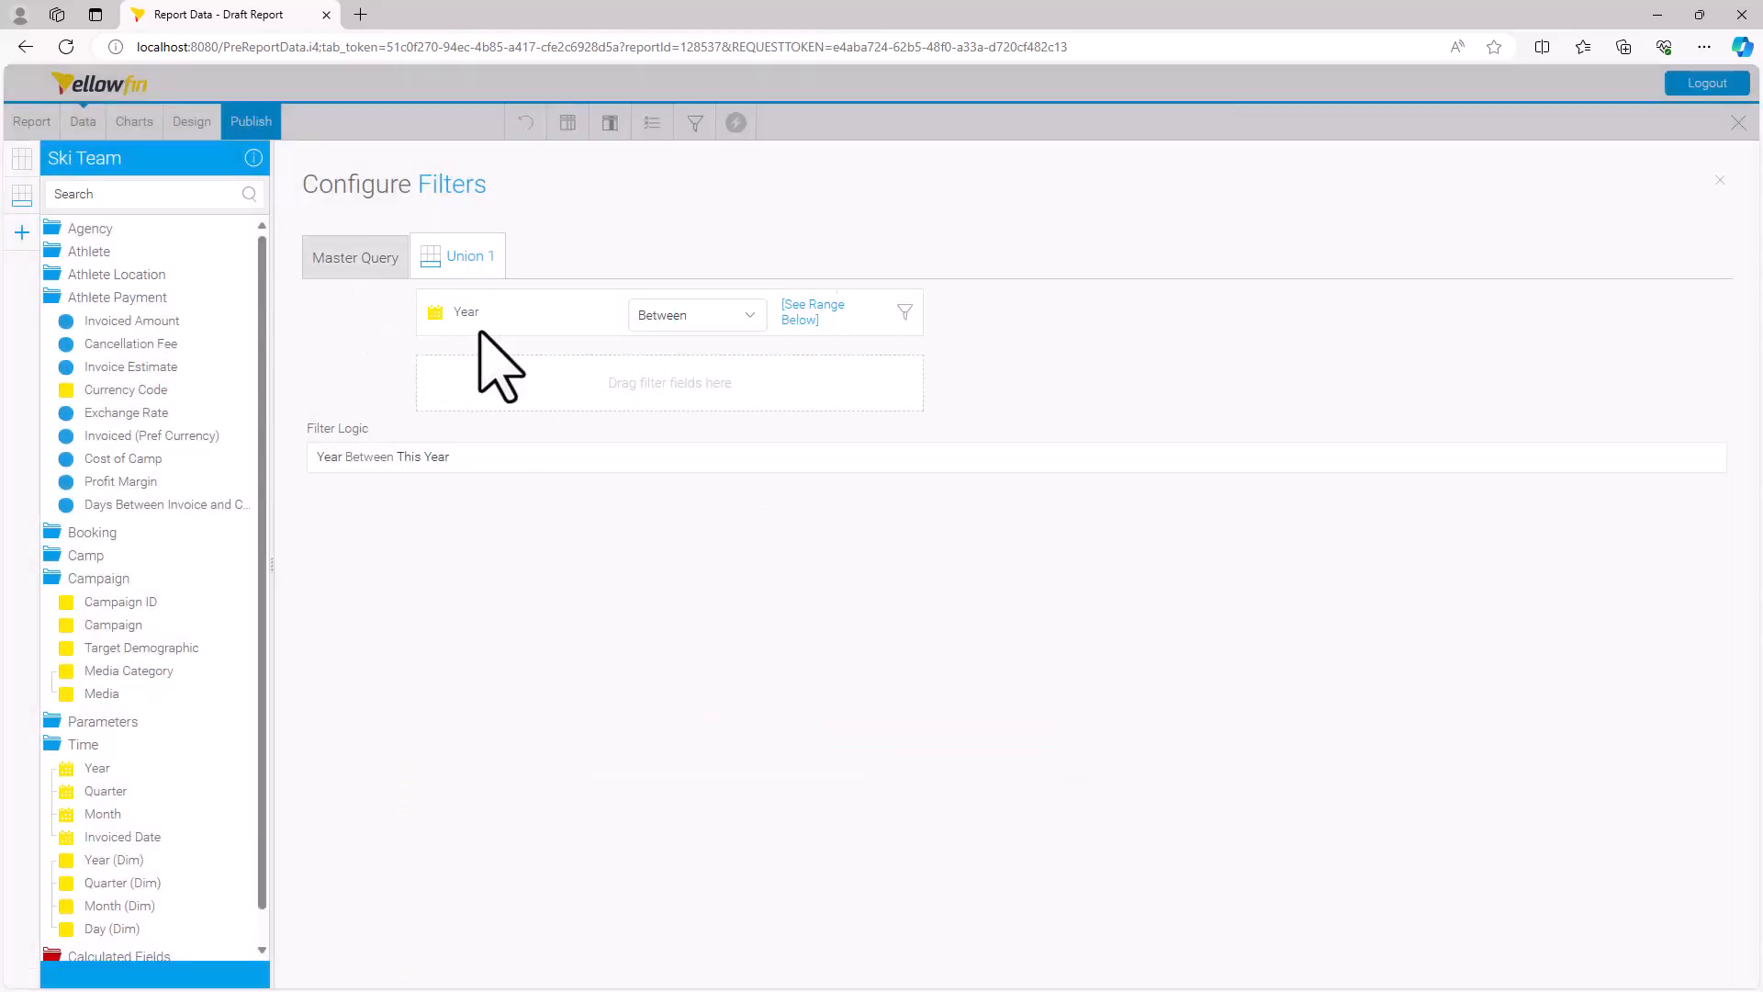
click(1720, 181)
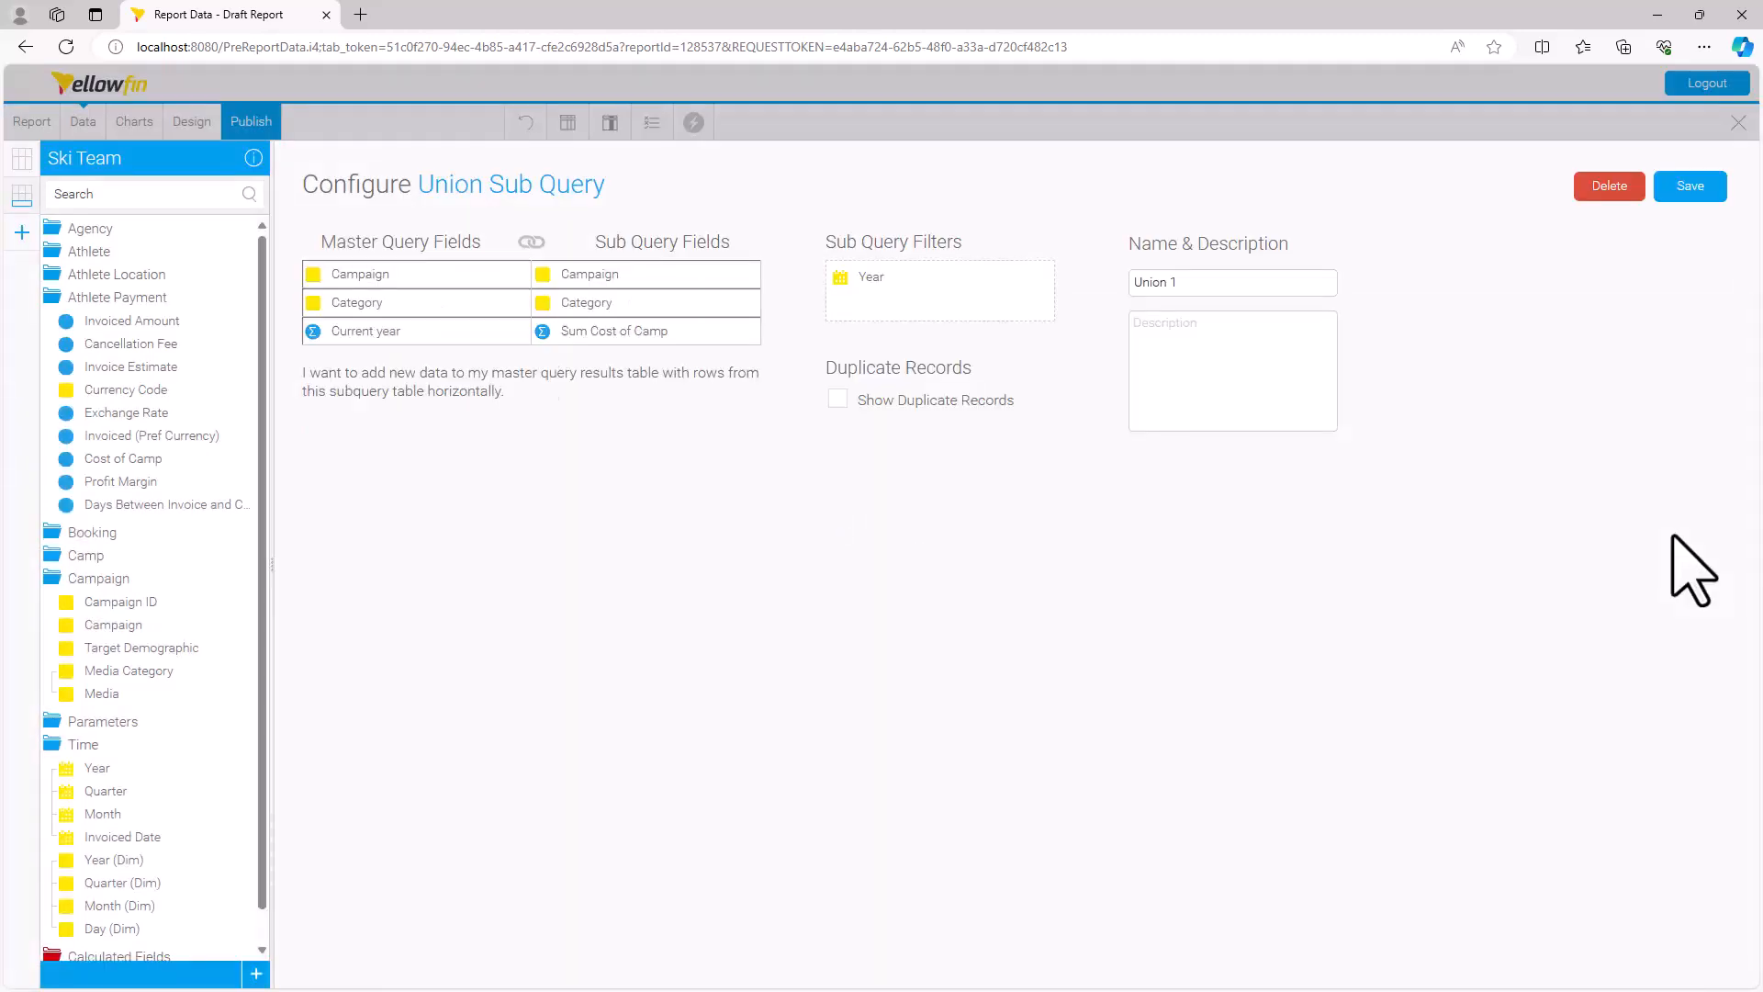
click(1676, 188)
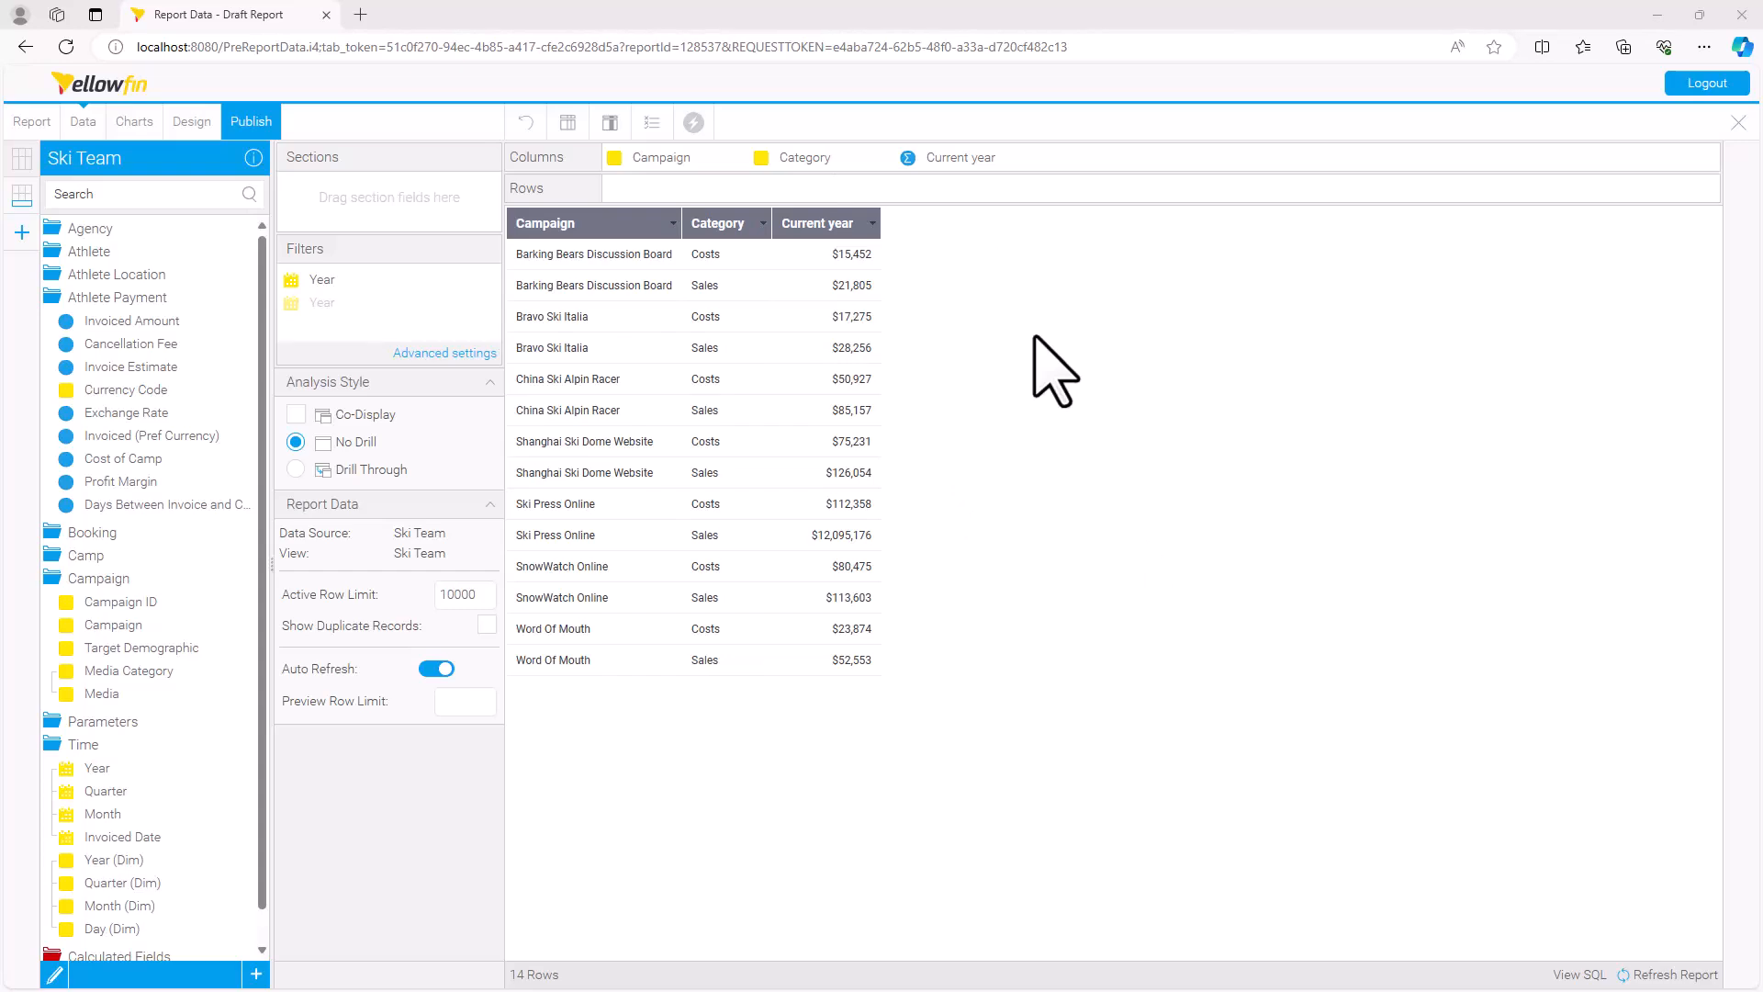
Remove the Category column from the report and confirm the removal of the dependent Union 1 sub query.
drag(825, 153, 335, 467)
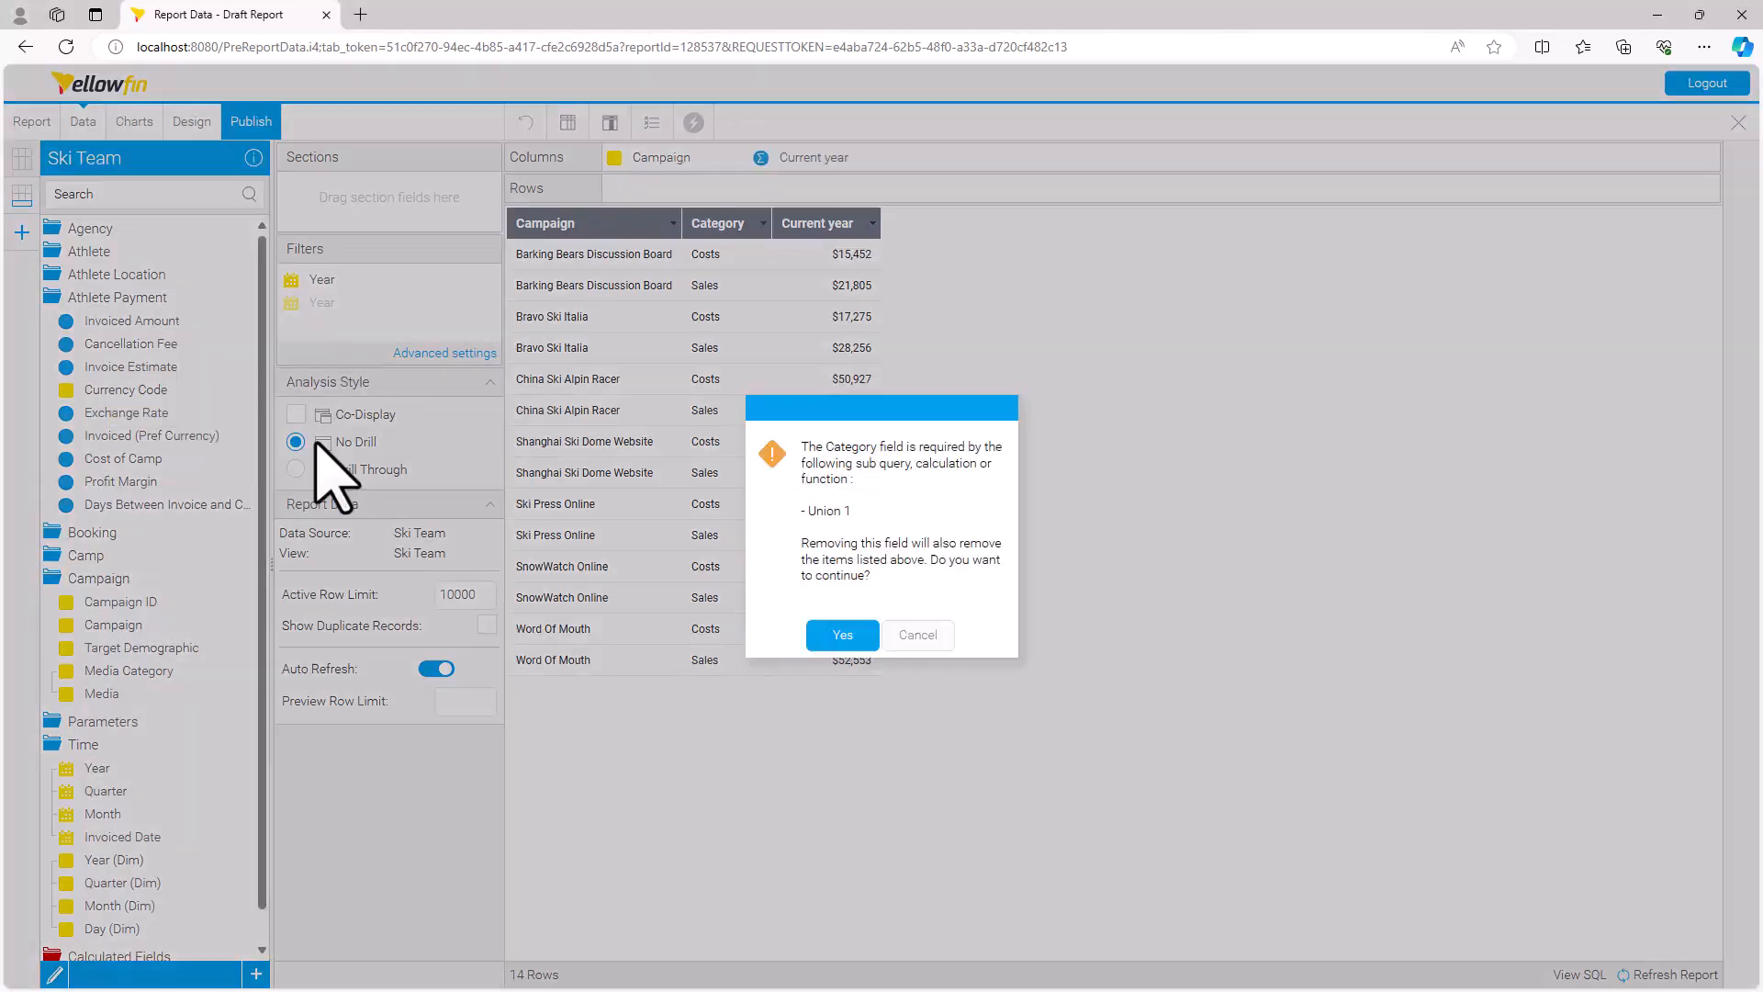
click(842, 635)
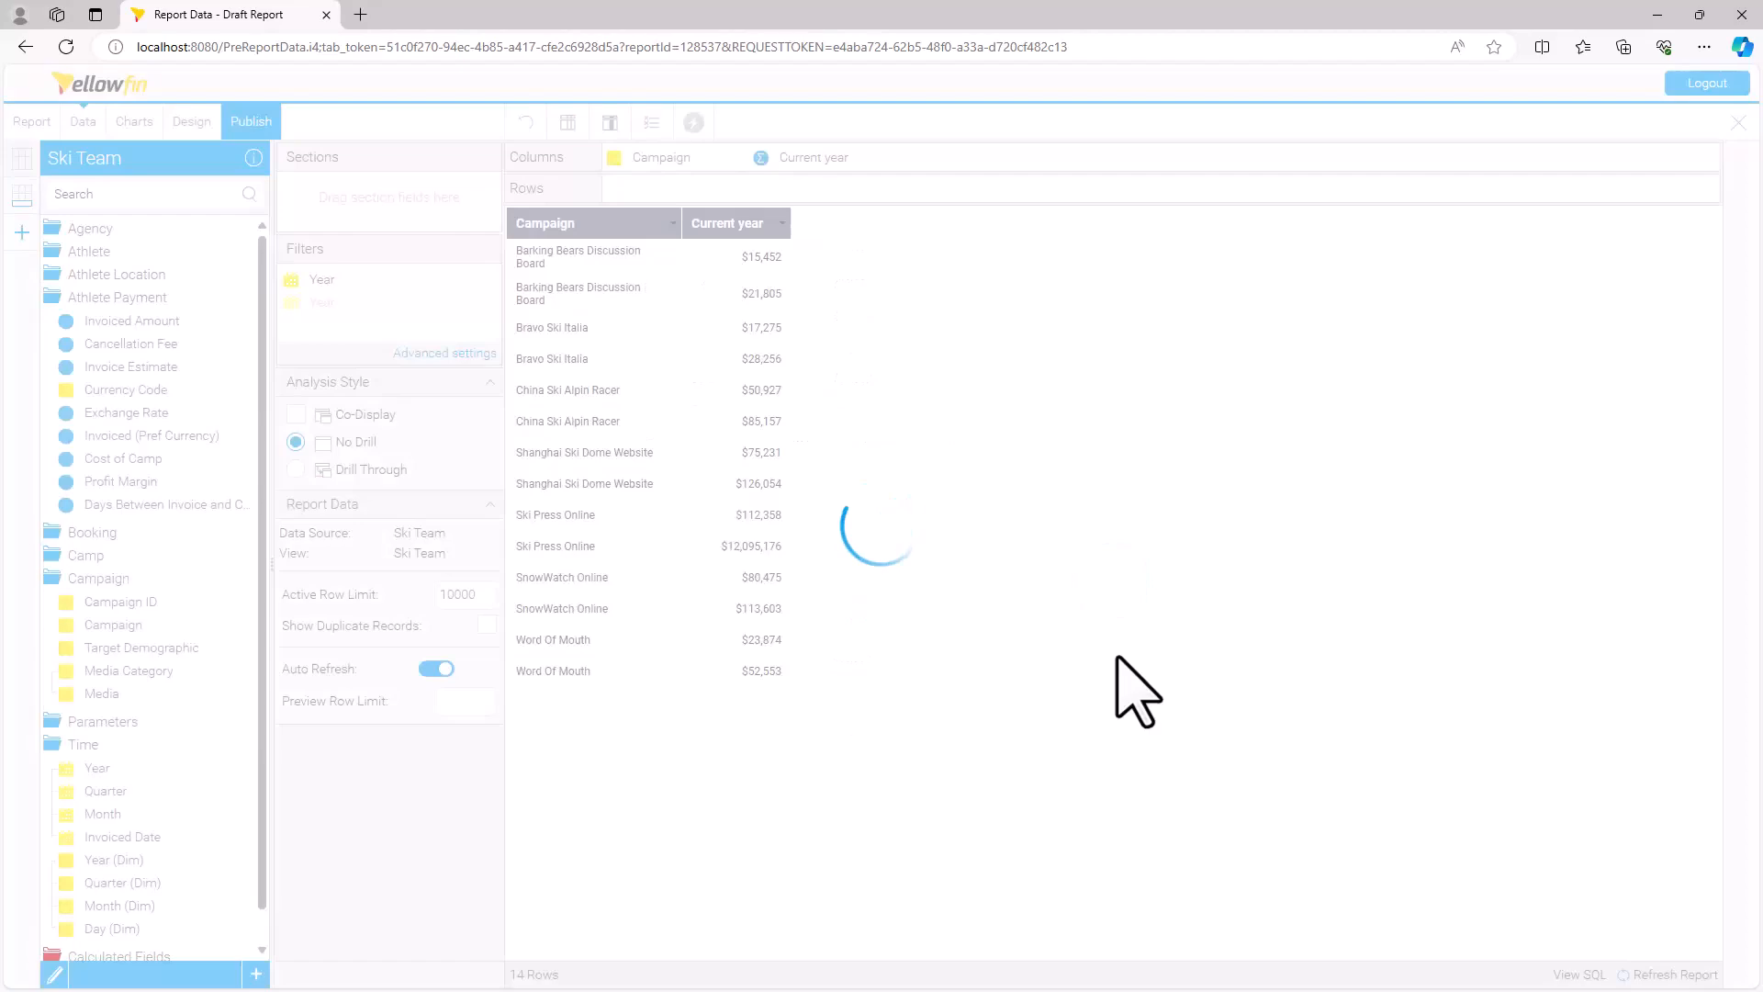
Delete the Union 1 sub query from the report and confirm the deletion.
click(26, 202)
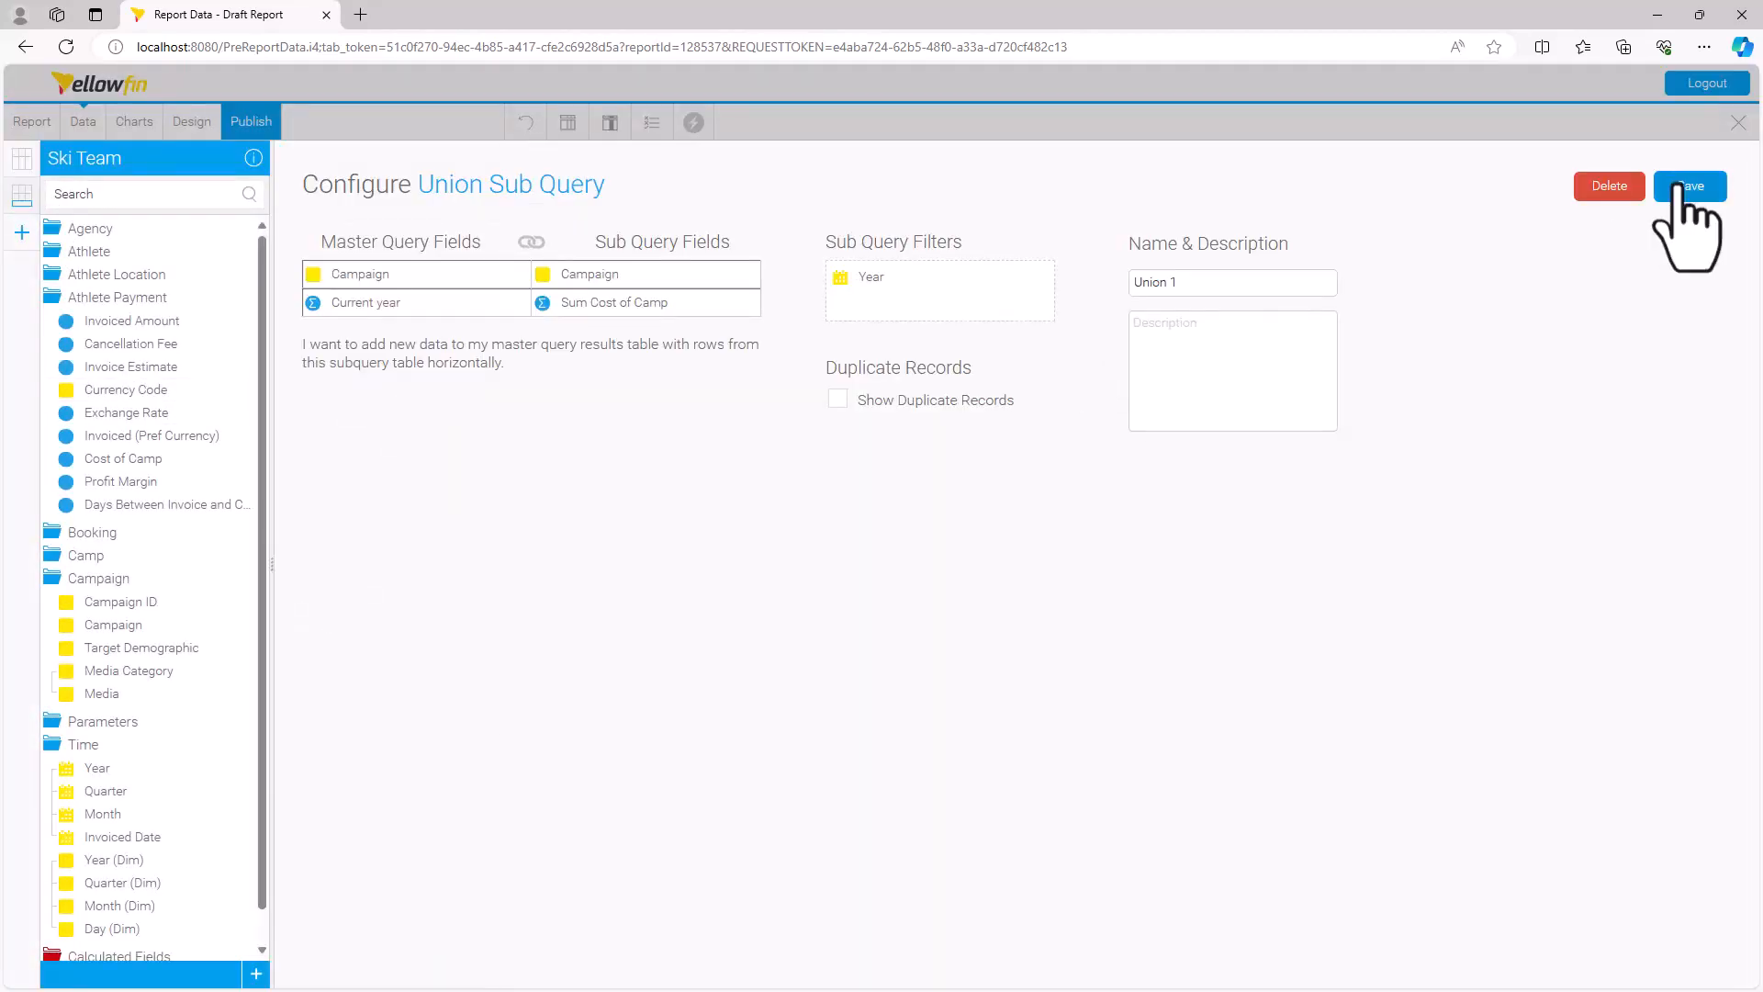
click(1609, 187)
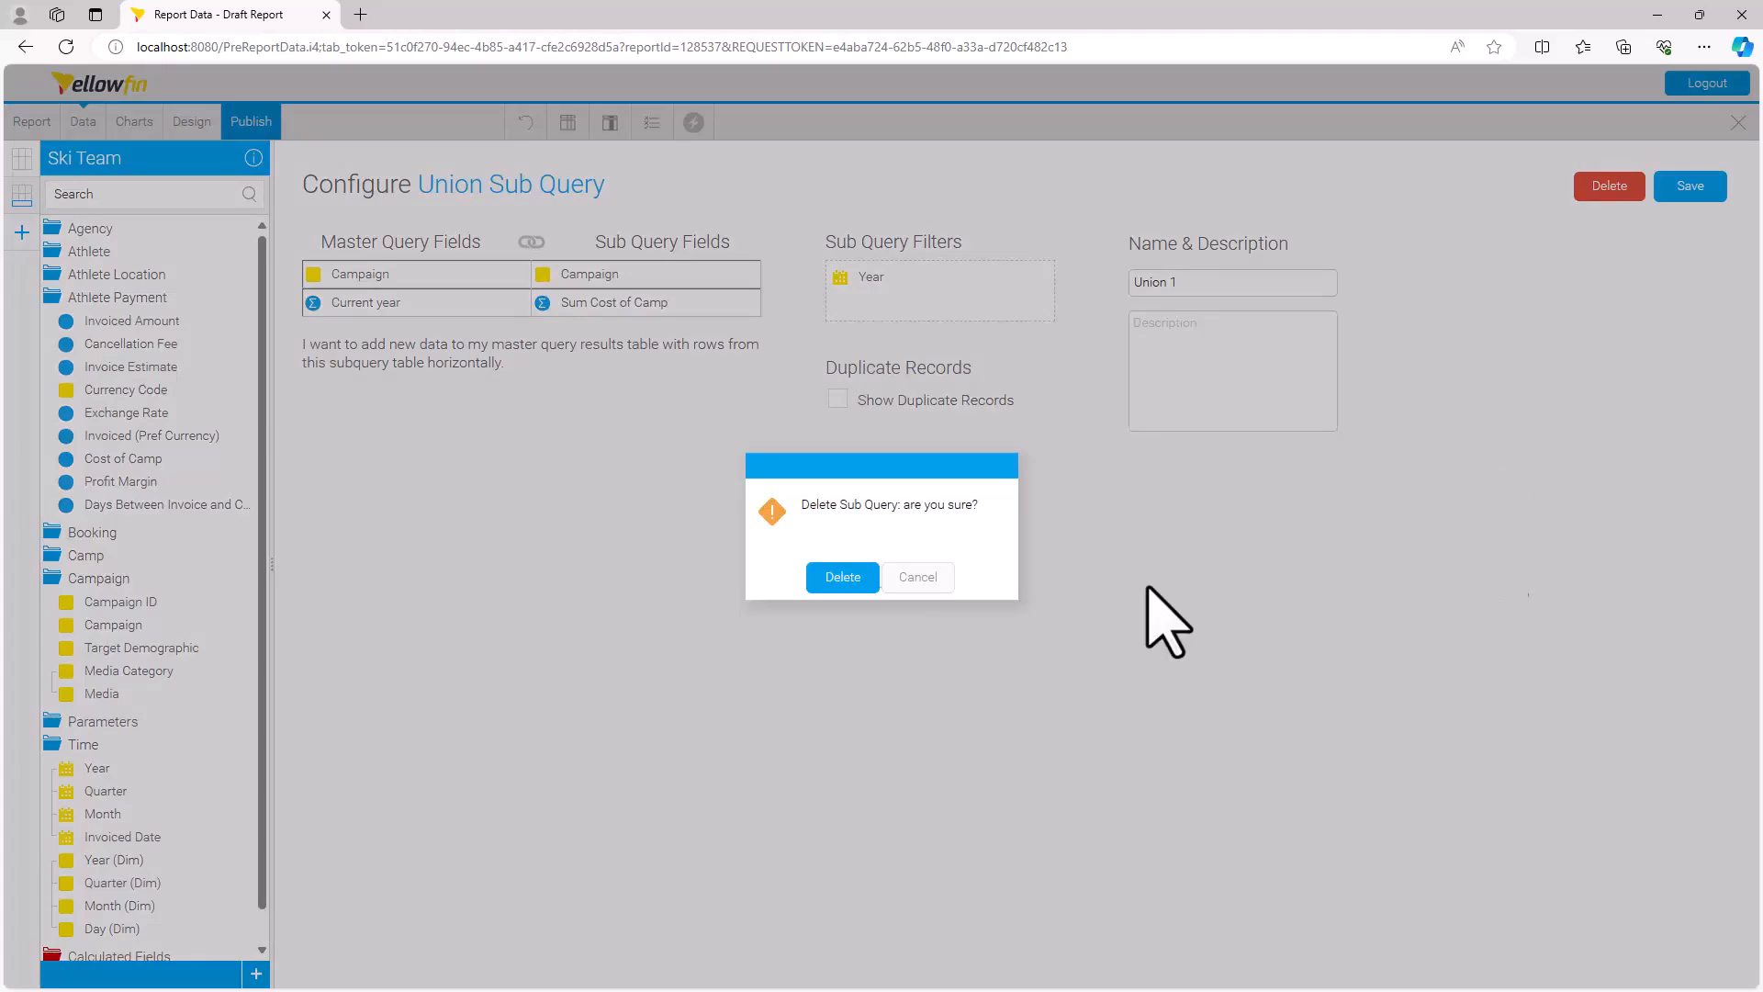
click(853, 581)
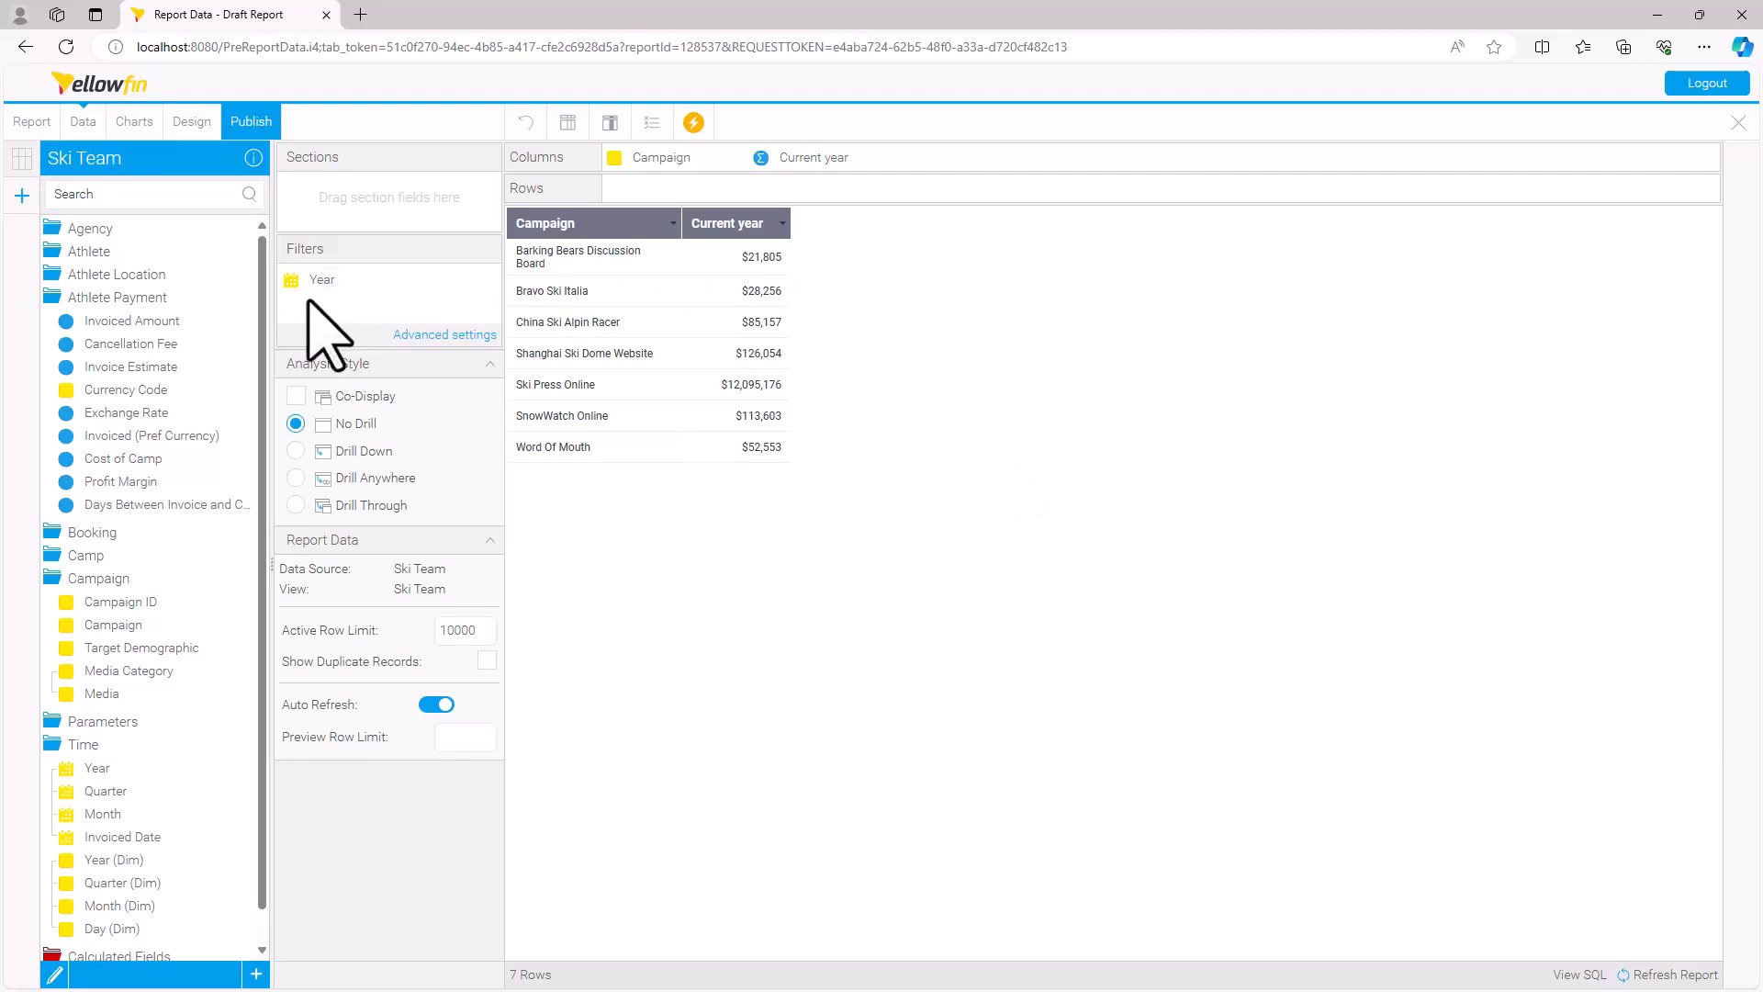
Set the master query's Year filter to the pre-defined period Last Year.
click(482, 281)
mouse_move(505, 404)
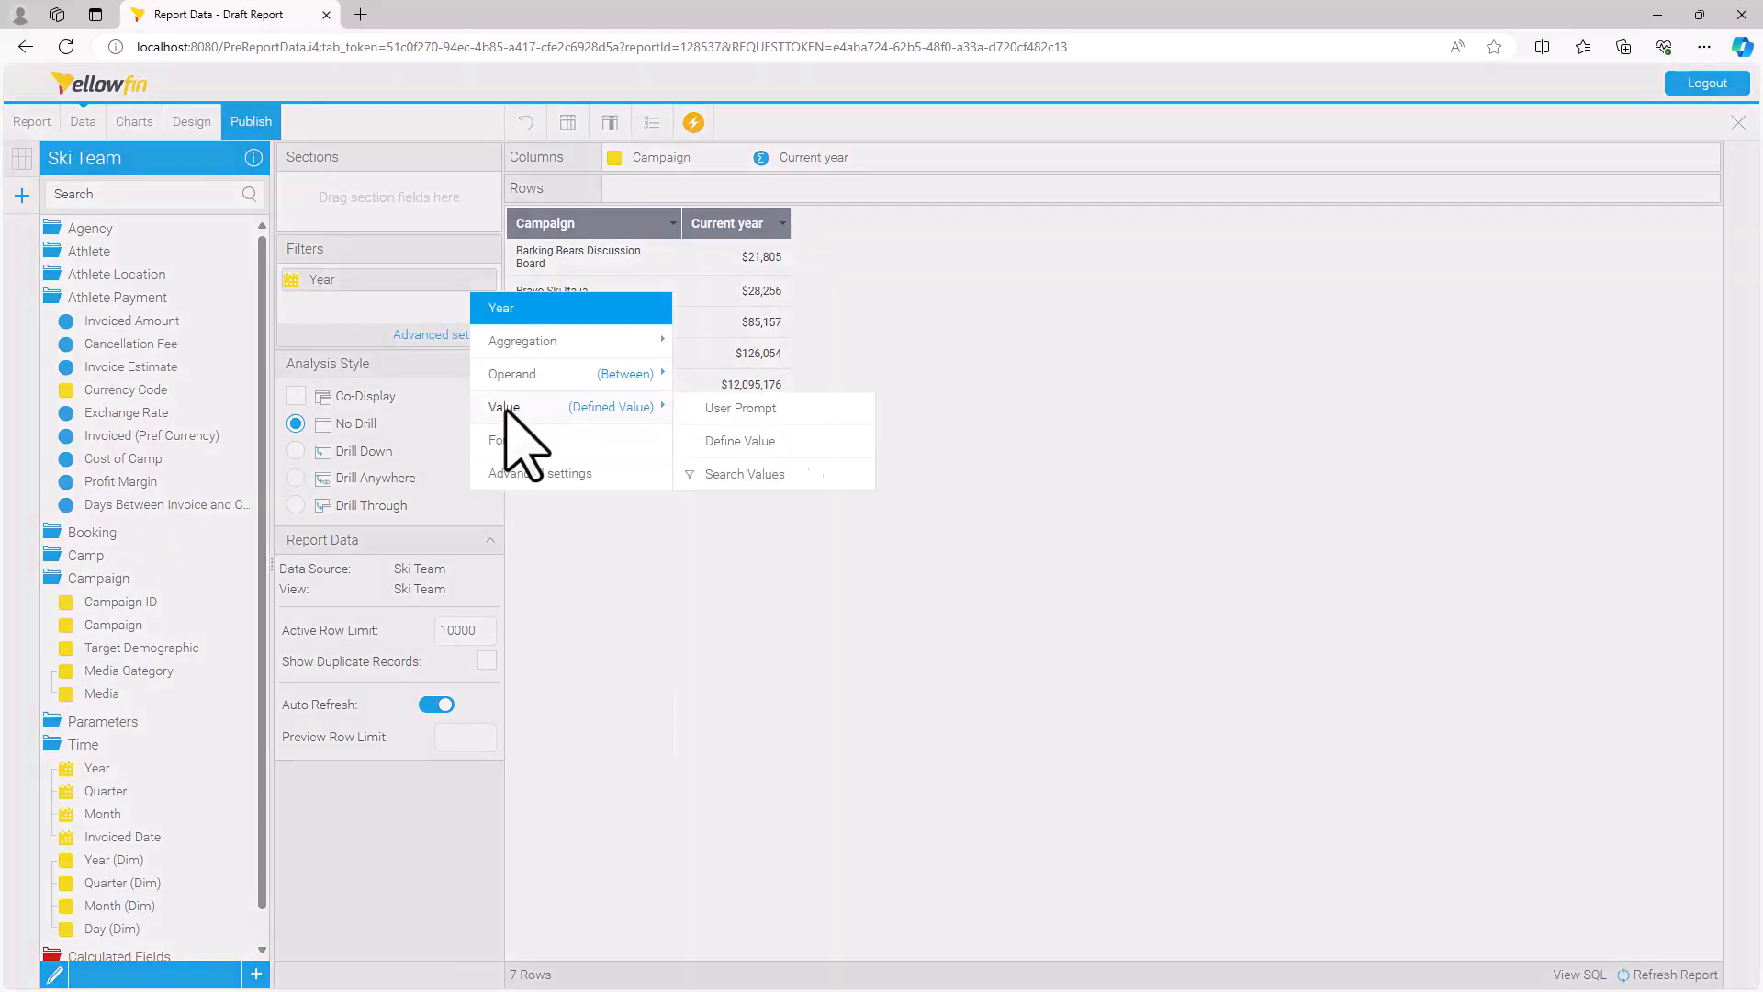
mouse_move(606, 408)
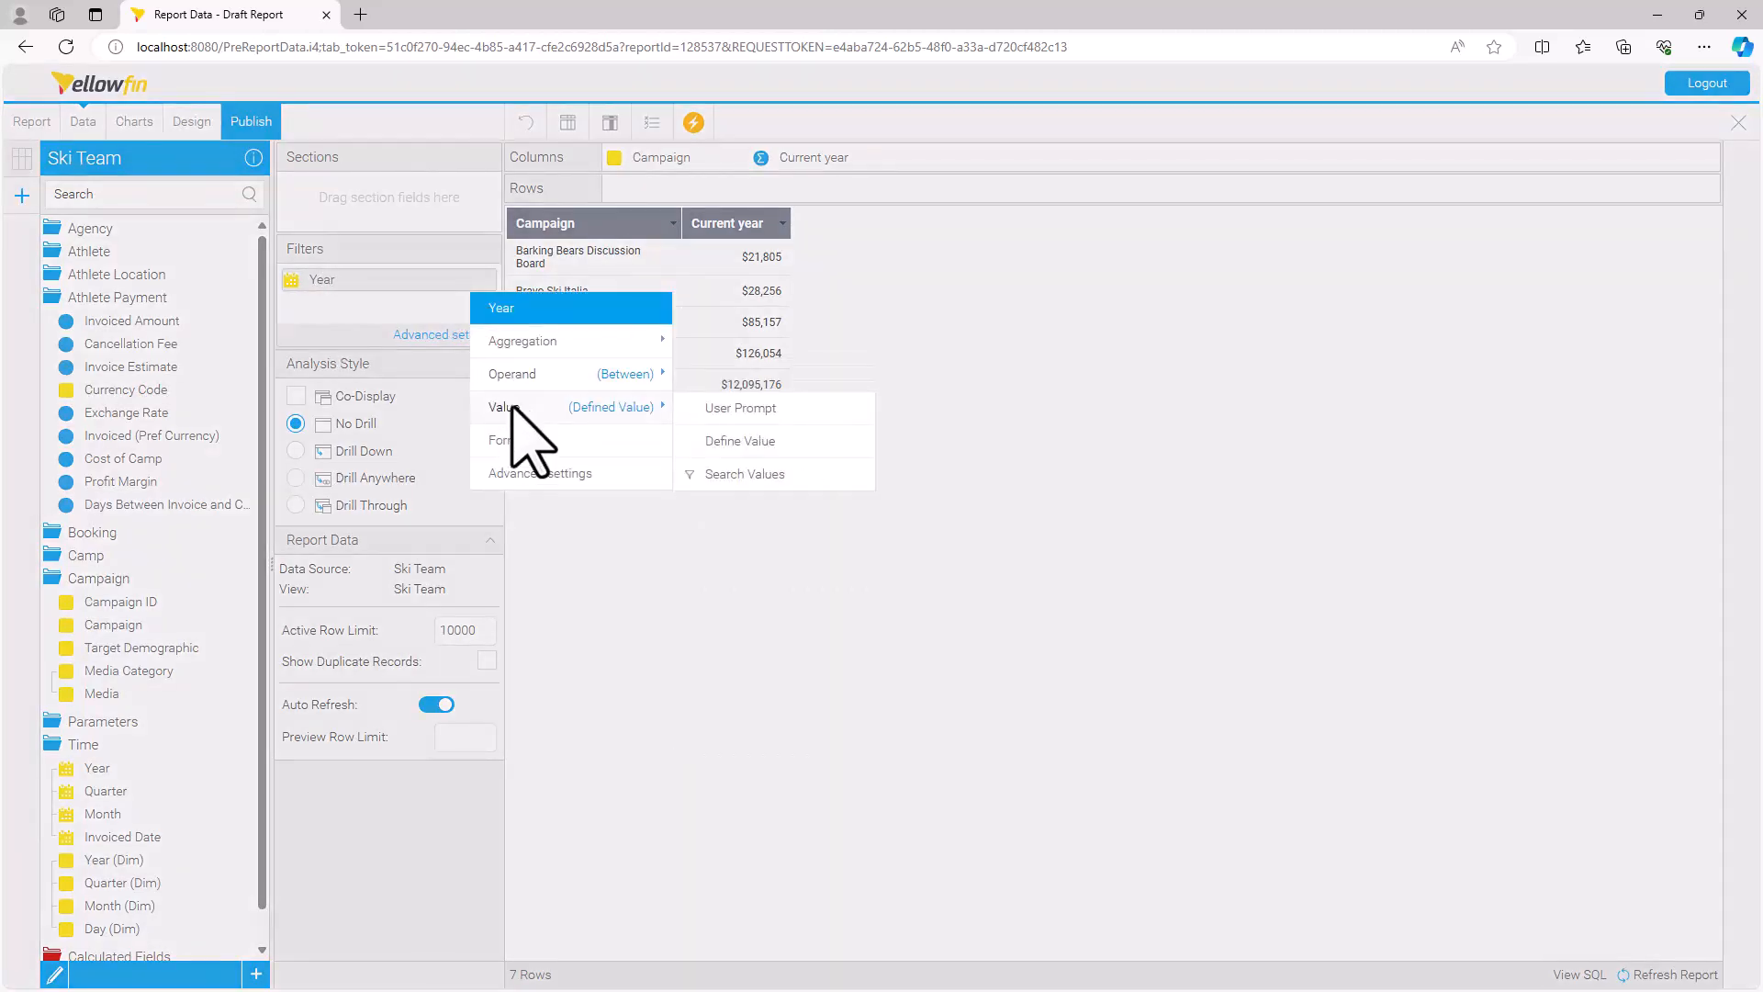
click(735, 444)
click(849, 496)
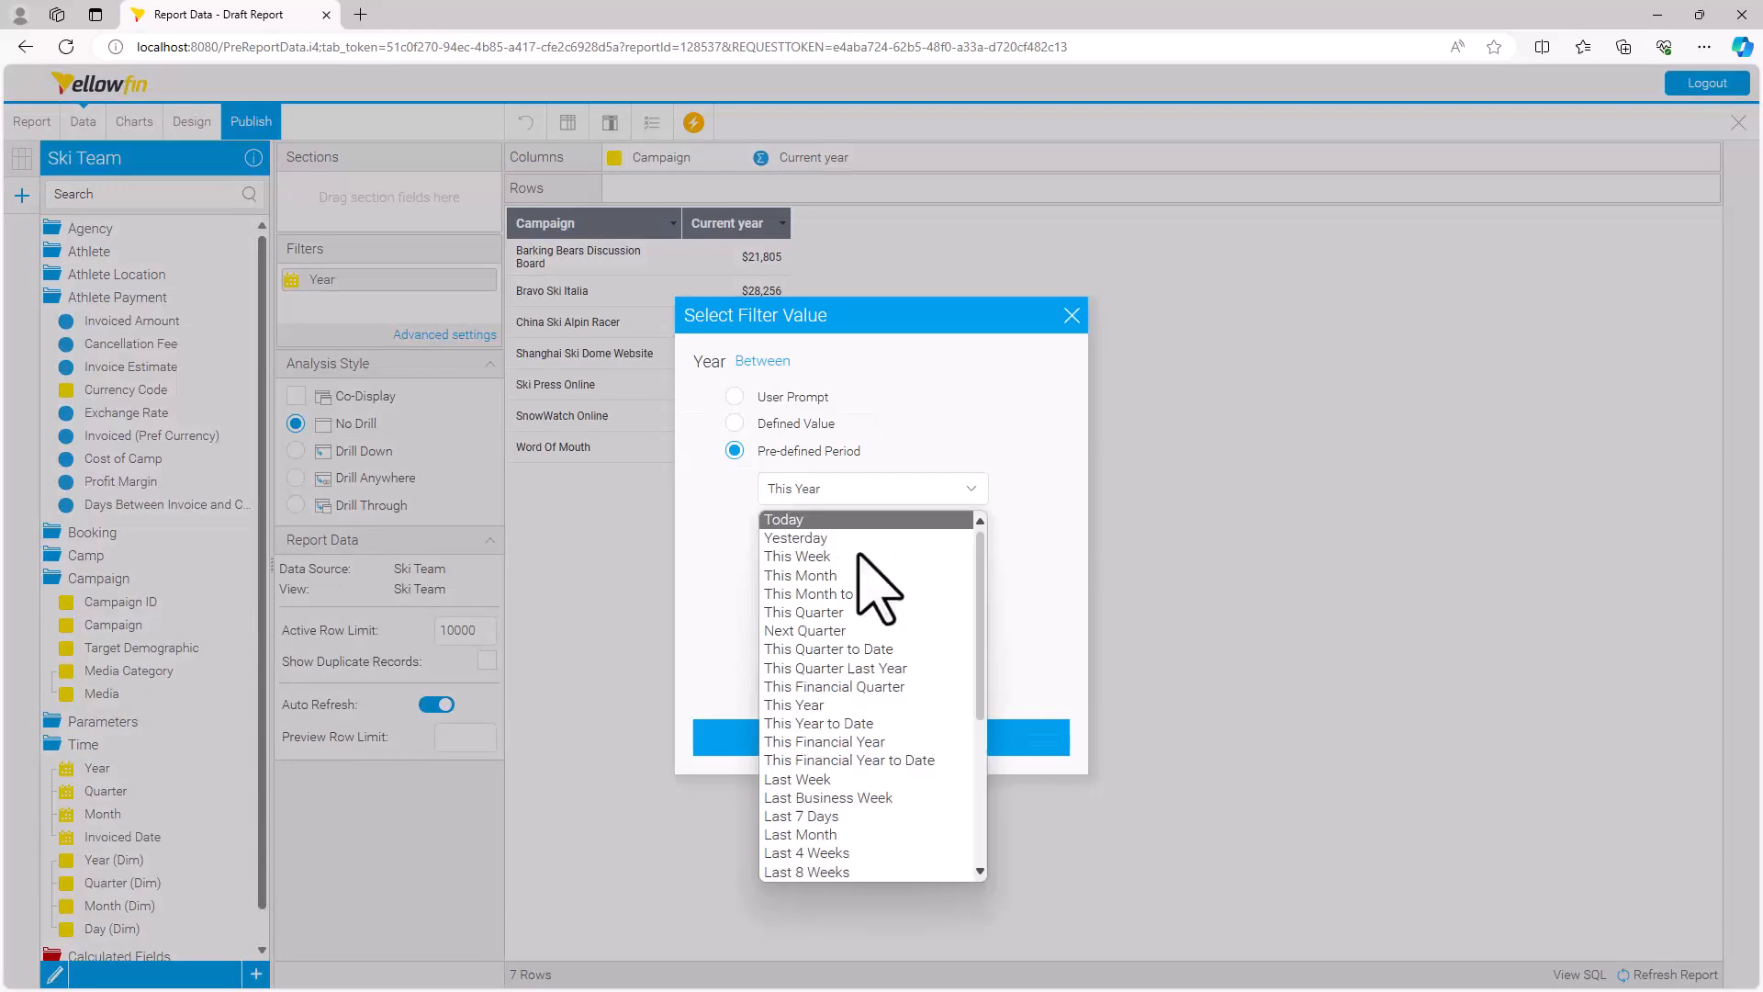
scroll(849, 771, down, 4)
scroll(845, 764, down, 2)
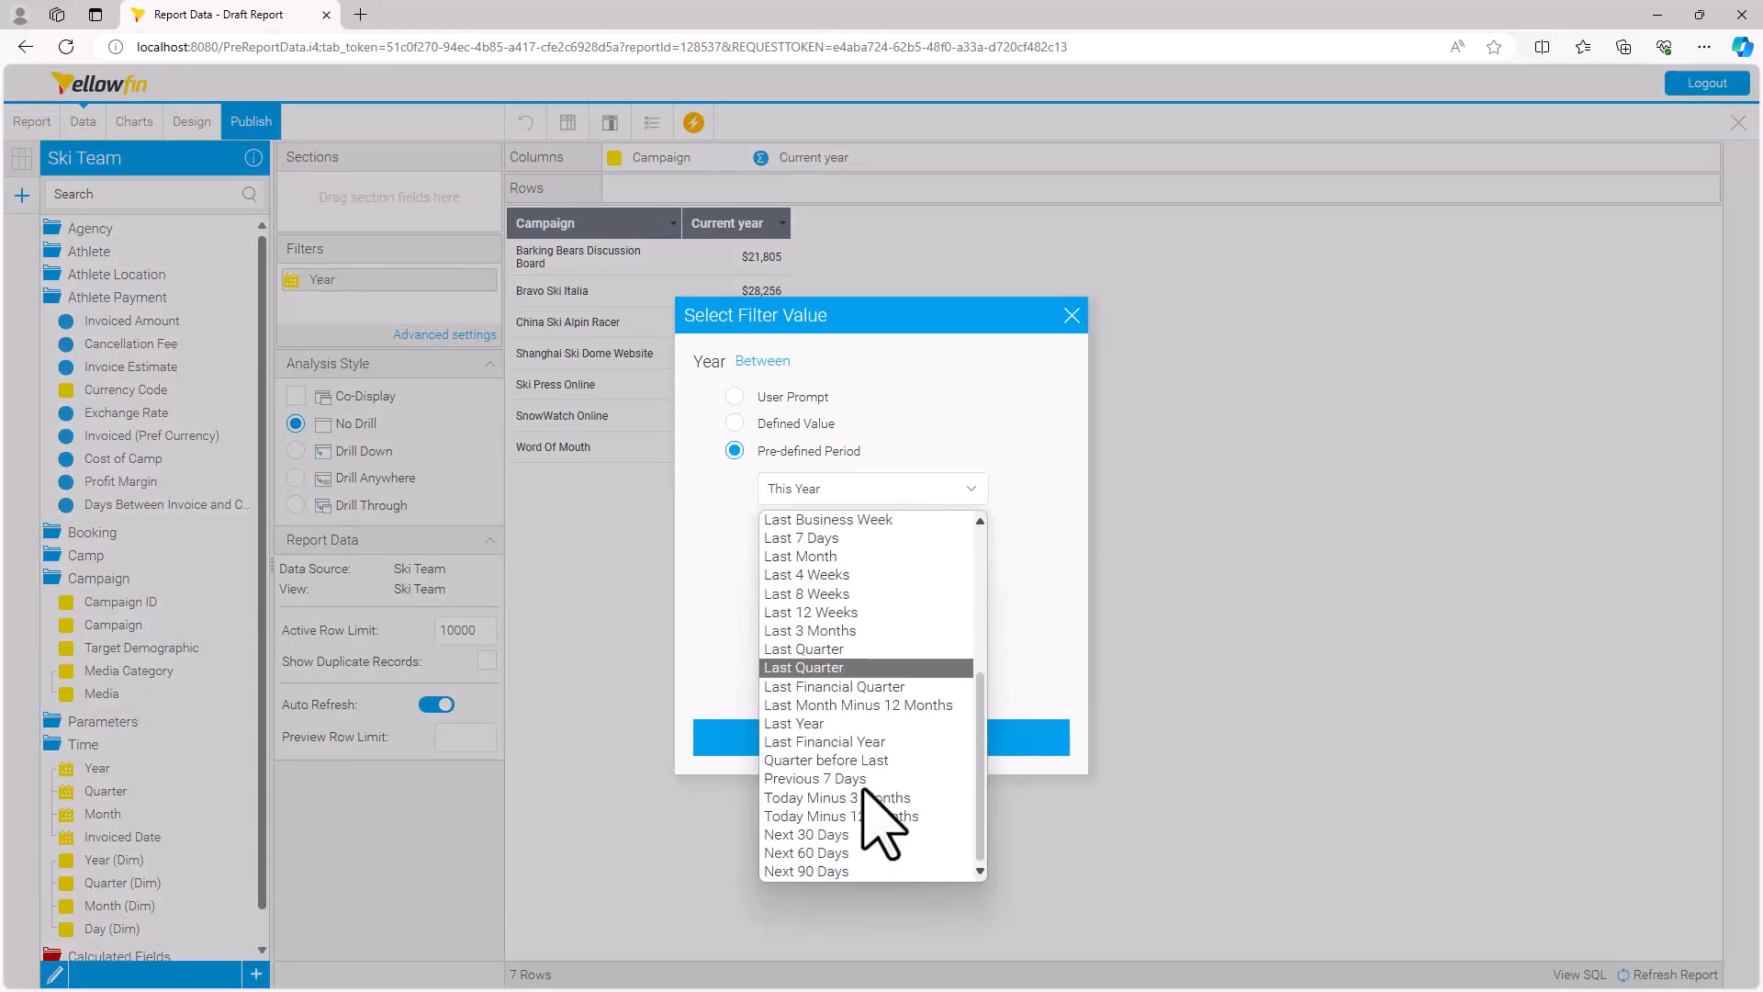
click(831, 721)
click(822, 740)
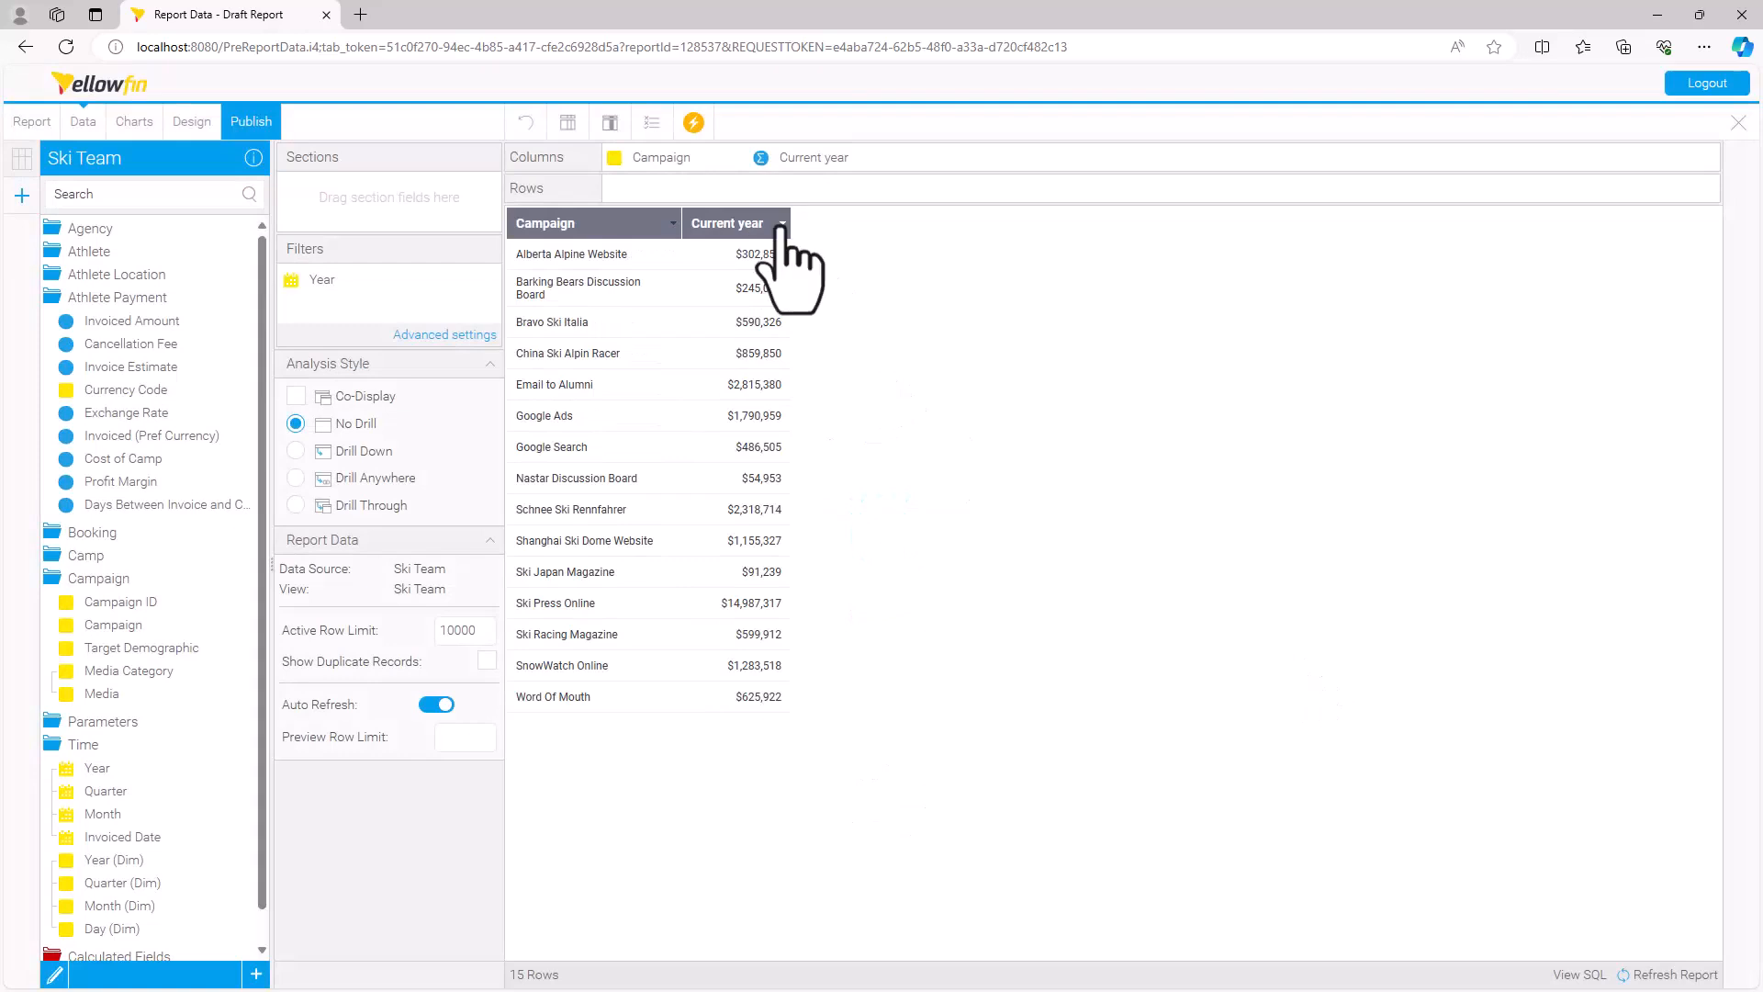
Change the display name of the Current year column to "last year".
click(777, 224)
mouse_move(839, 371)
click(1010, 342)
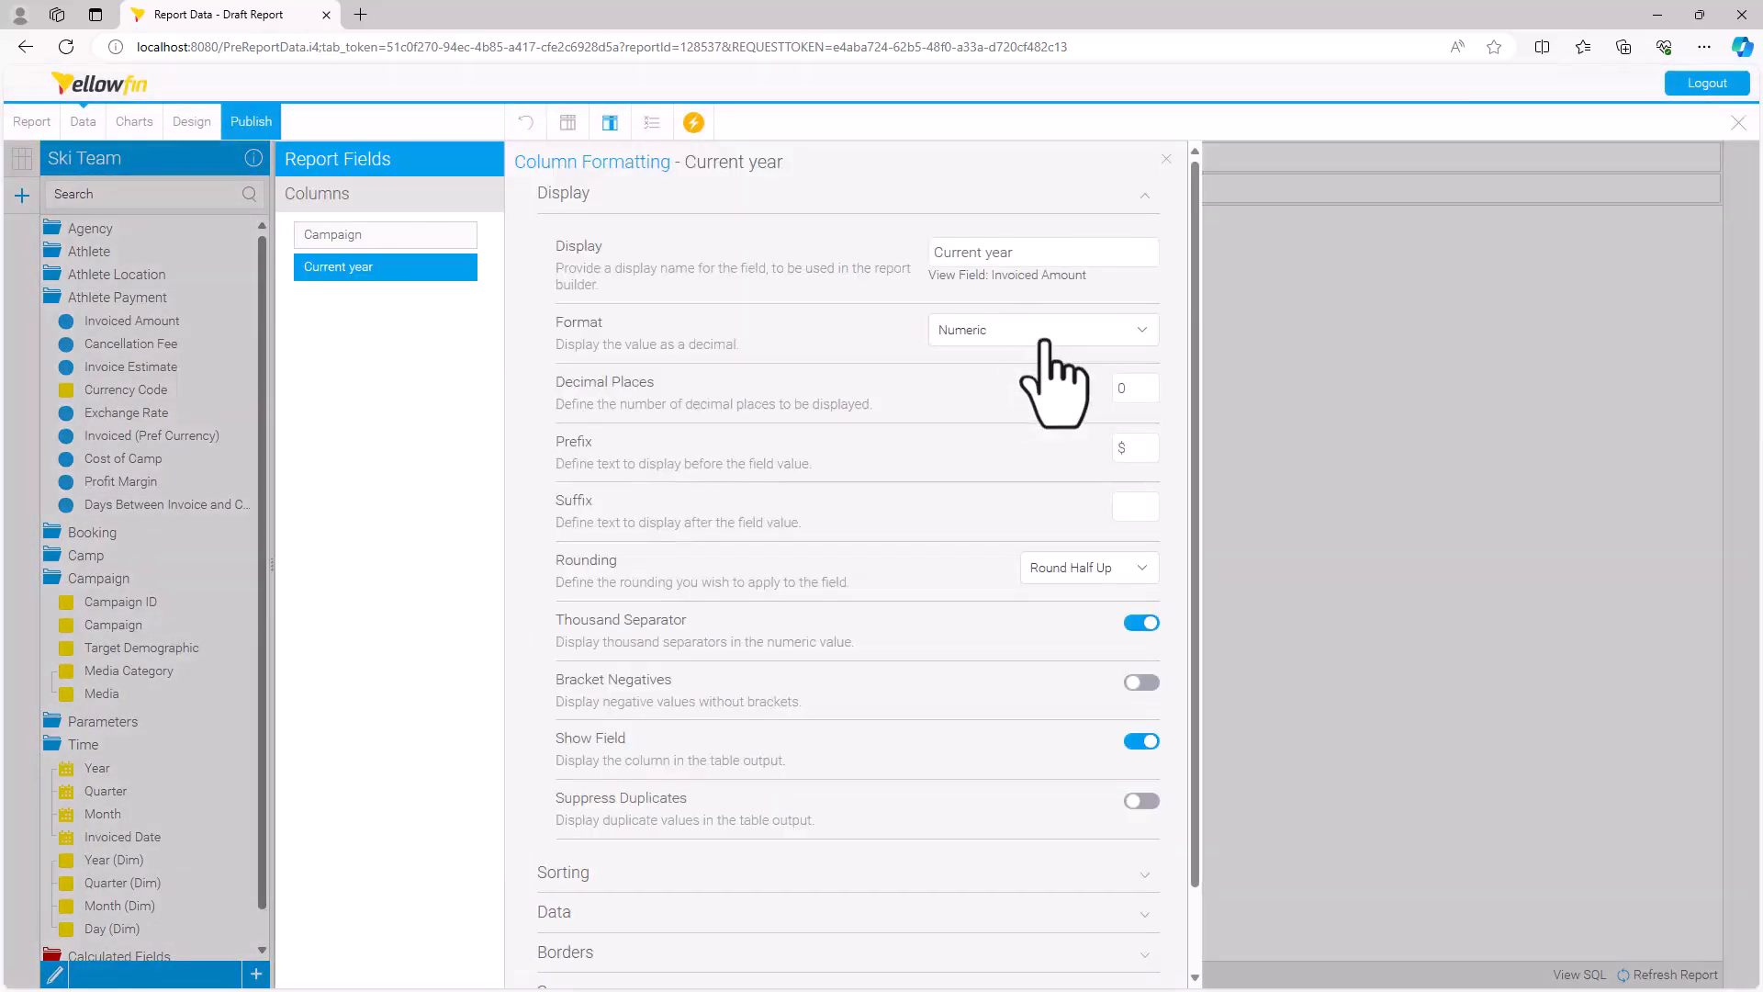
drag(1015, 246, 898, 258)
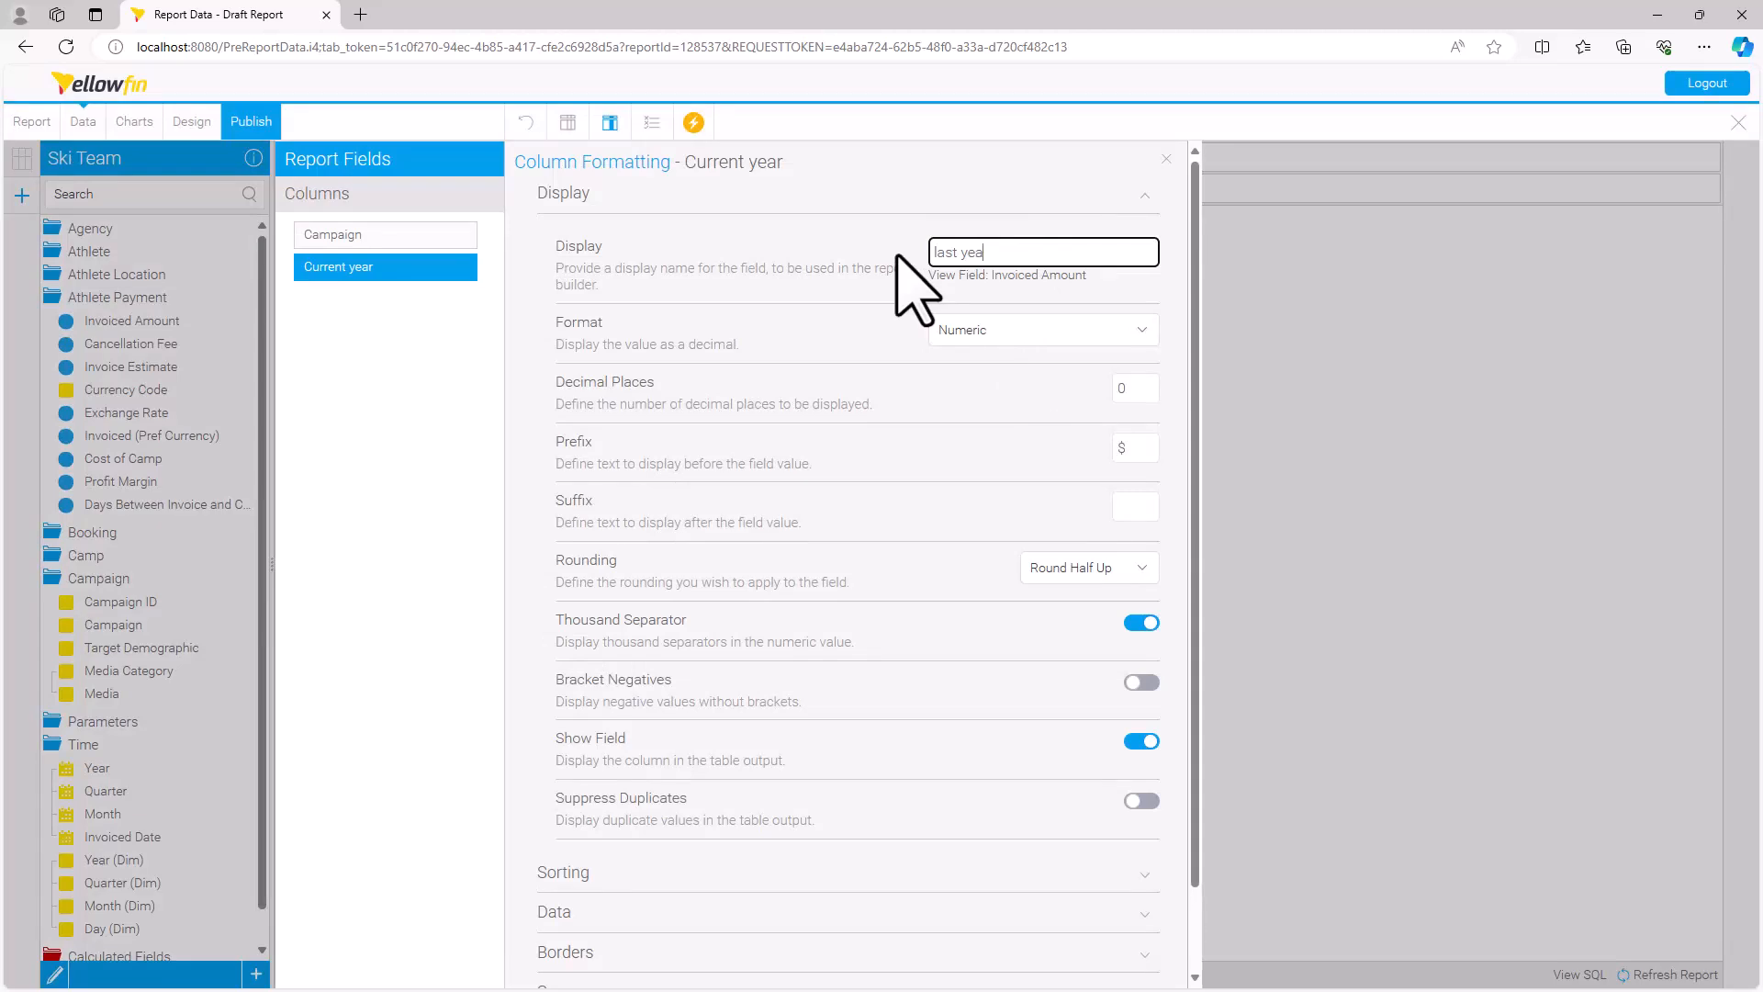
click(1167, 158)
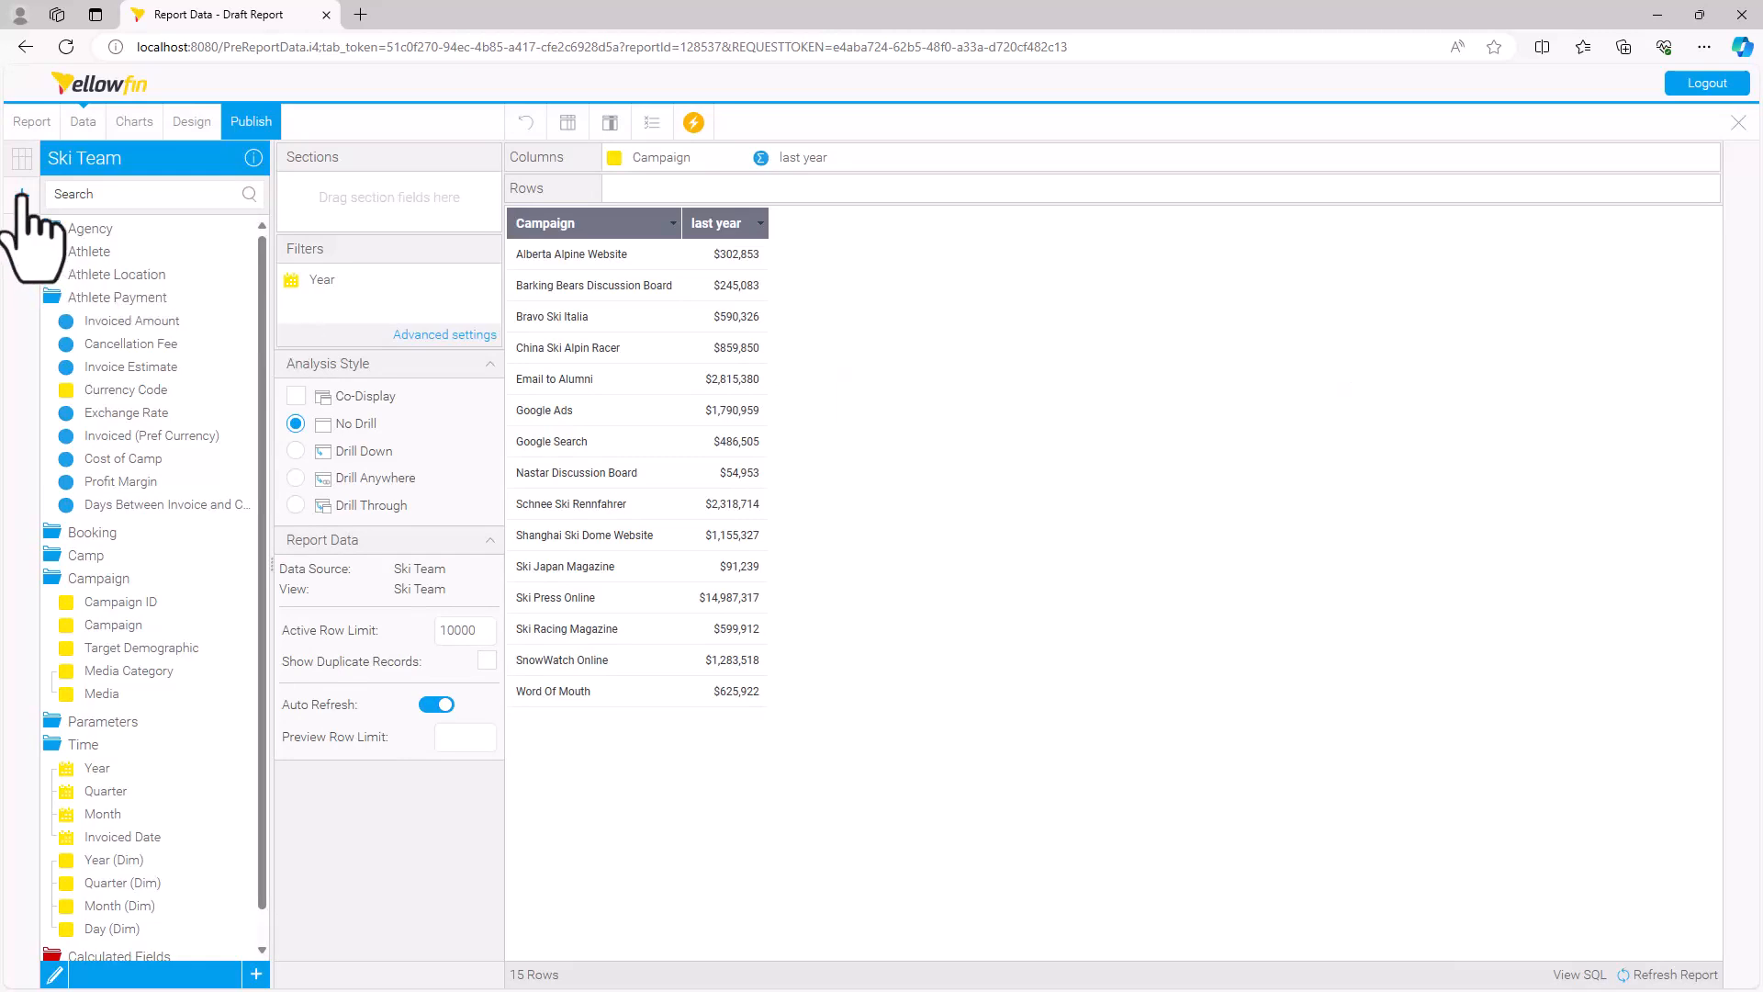
Add a sub query of type Minus with the Basic style.
click(22, 195)
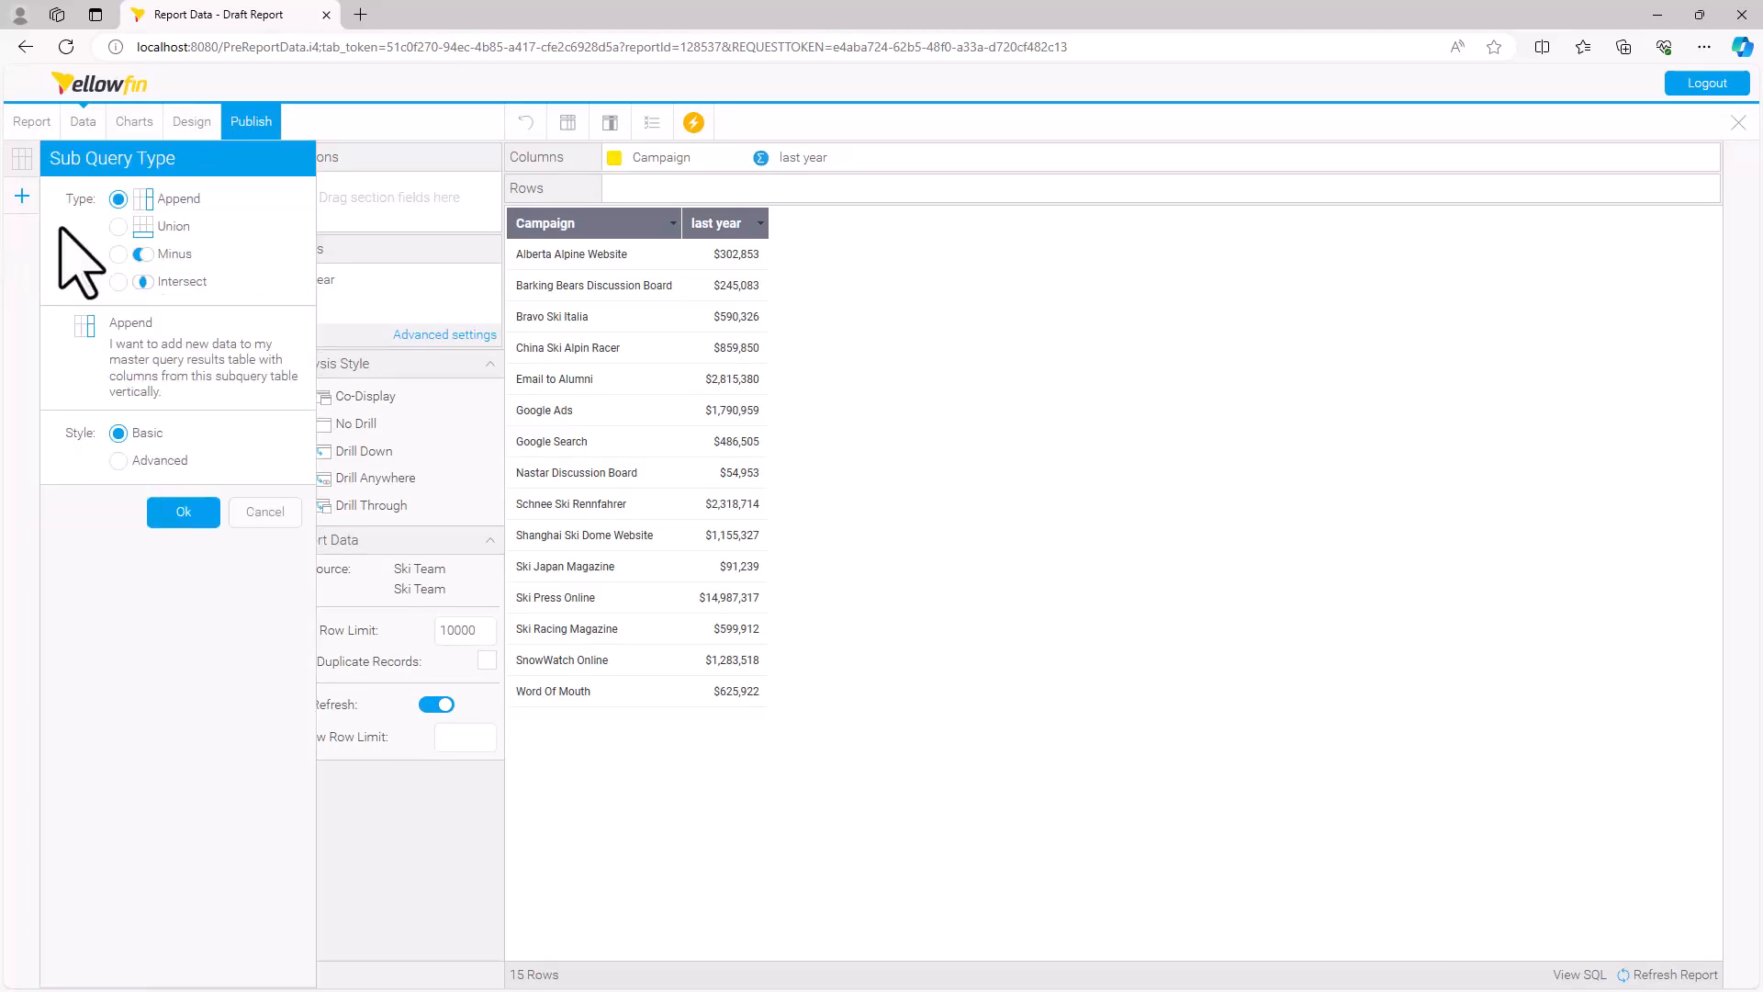
click(117, 254)
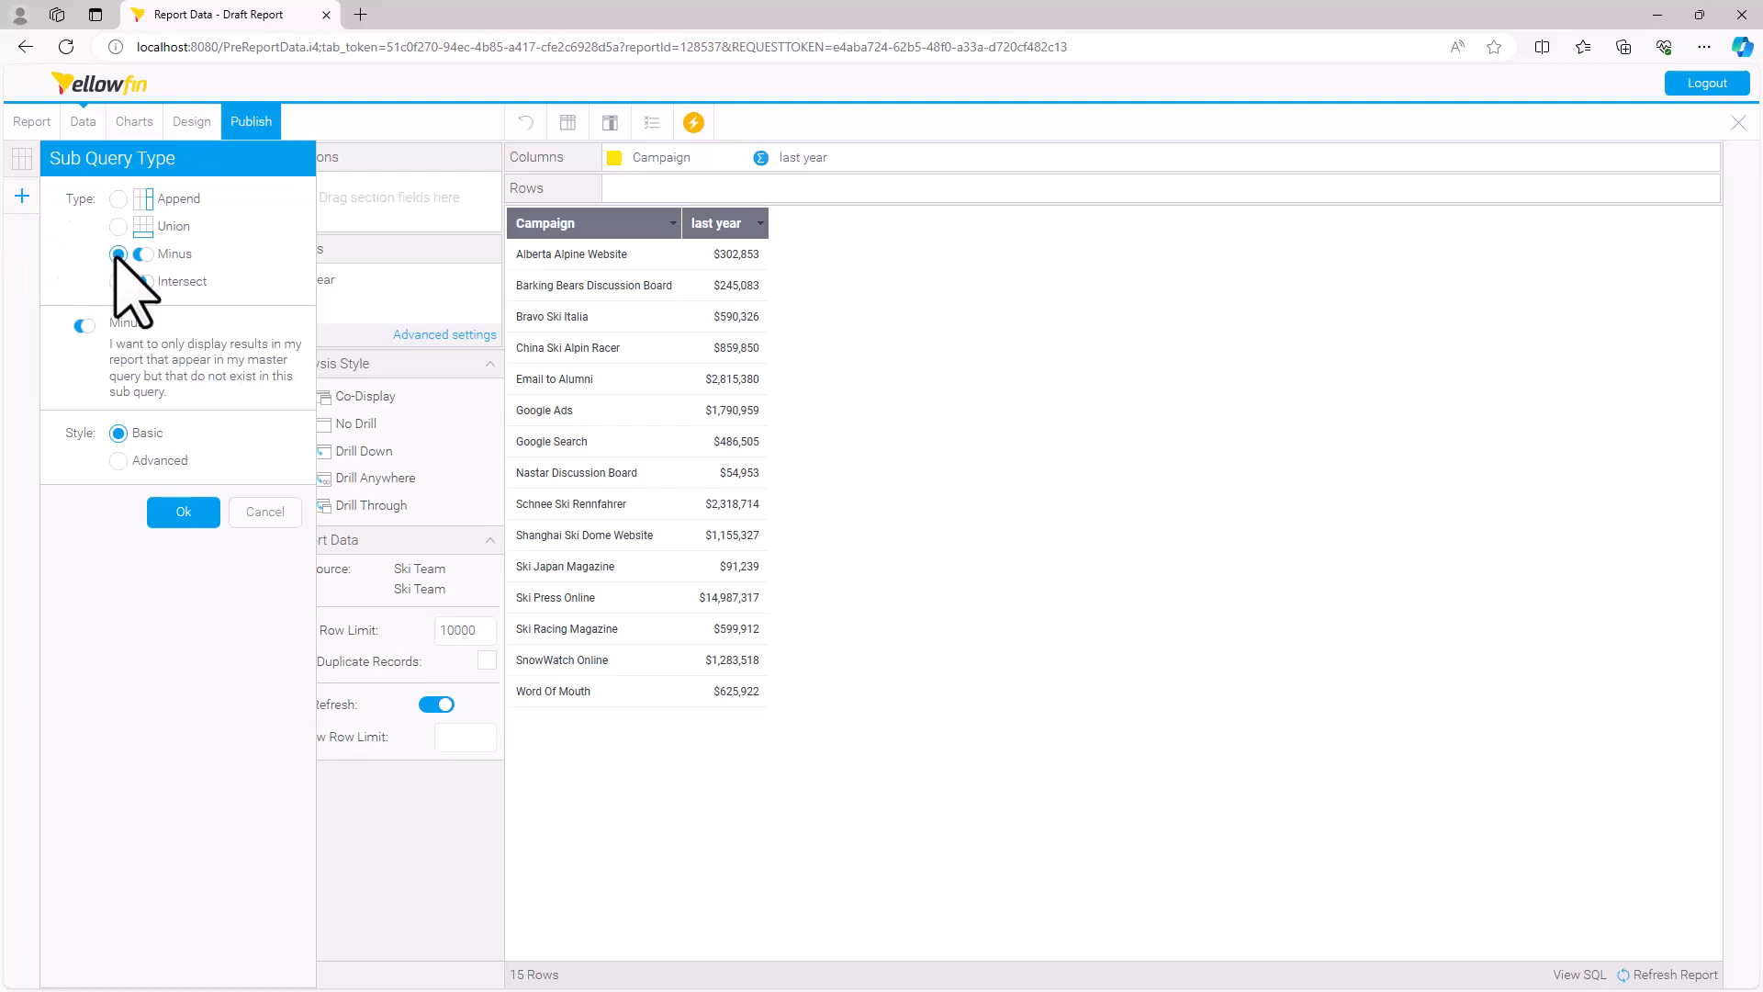
click(186, 512)
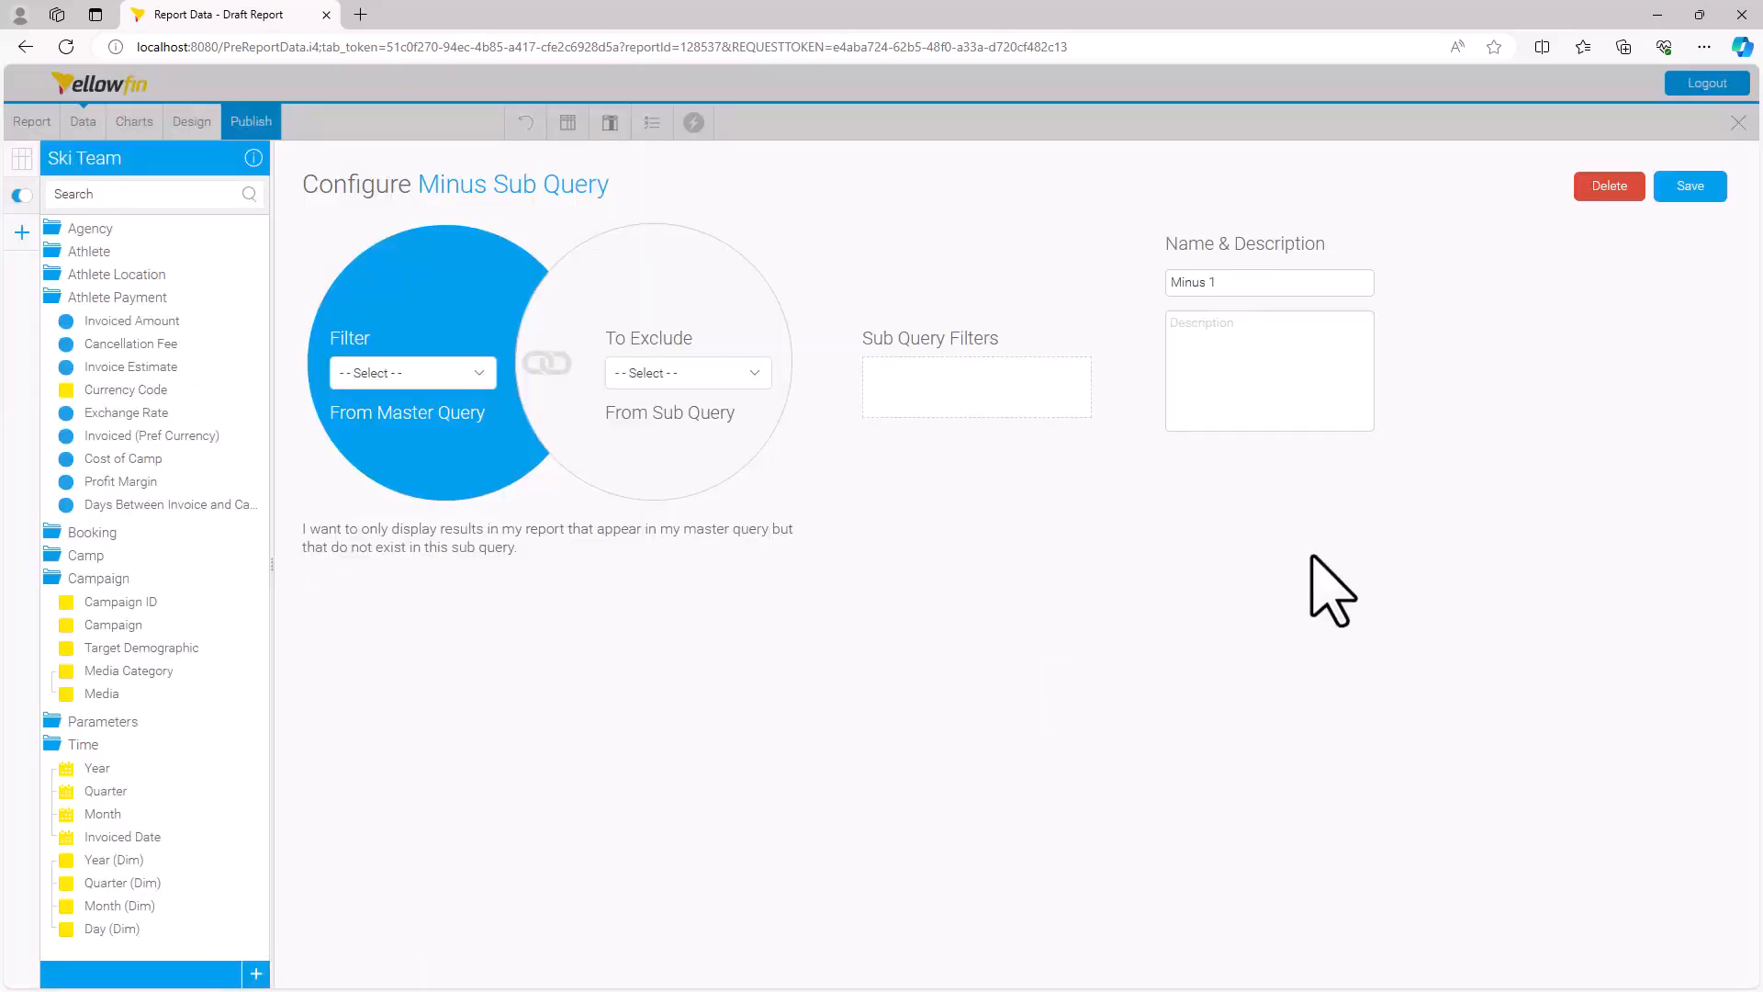
Match Campaign from the master query to Campaign in the Minus sub query, add Year as its filter, and save it.
click(386, 373)
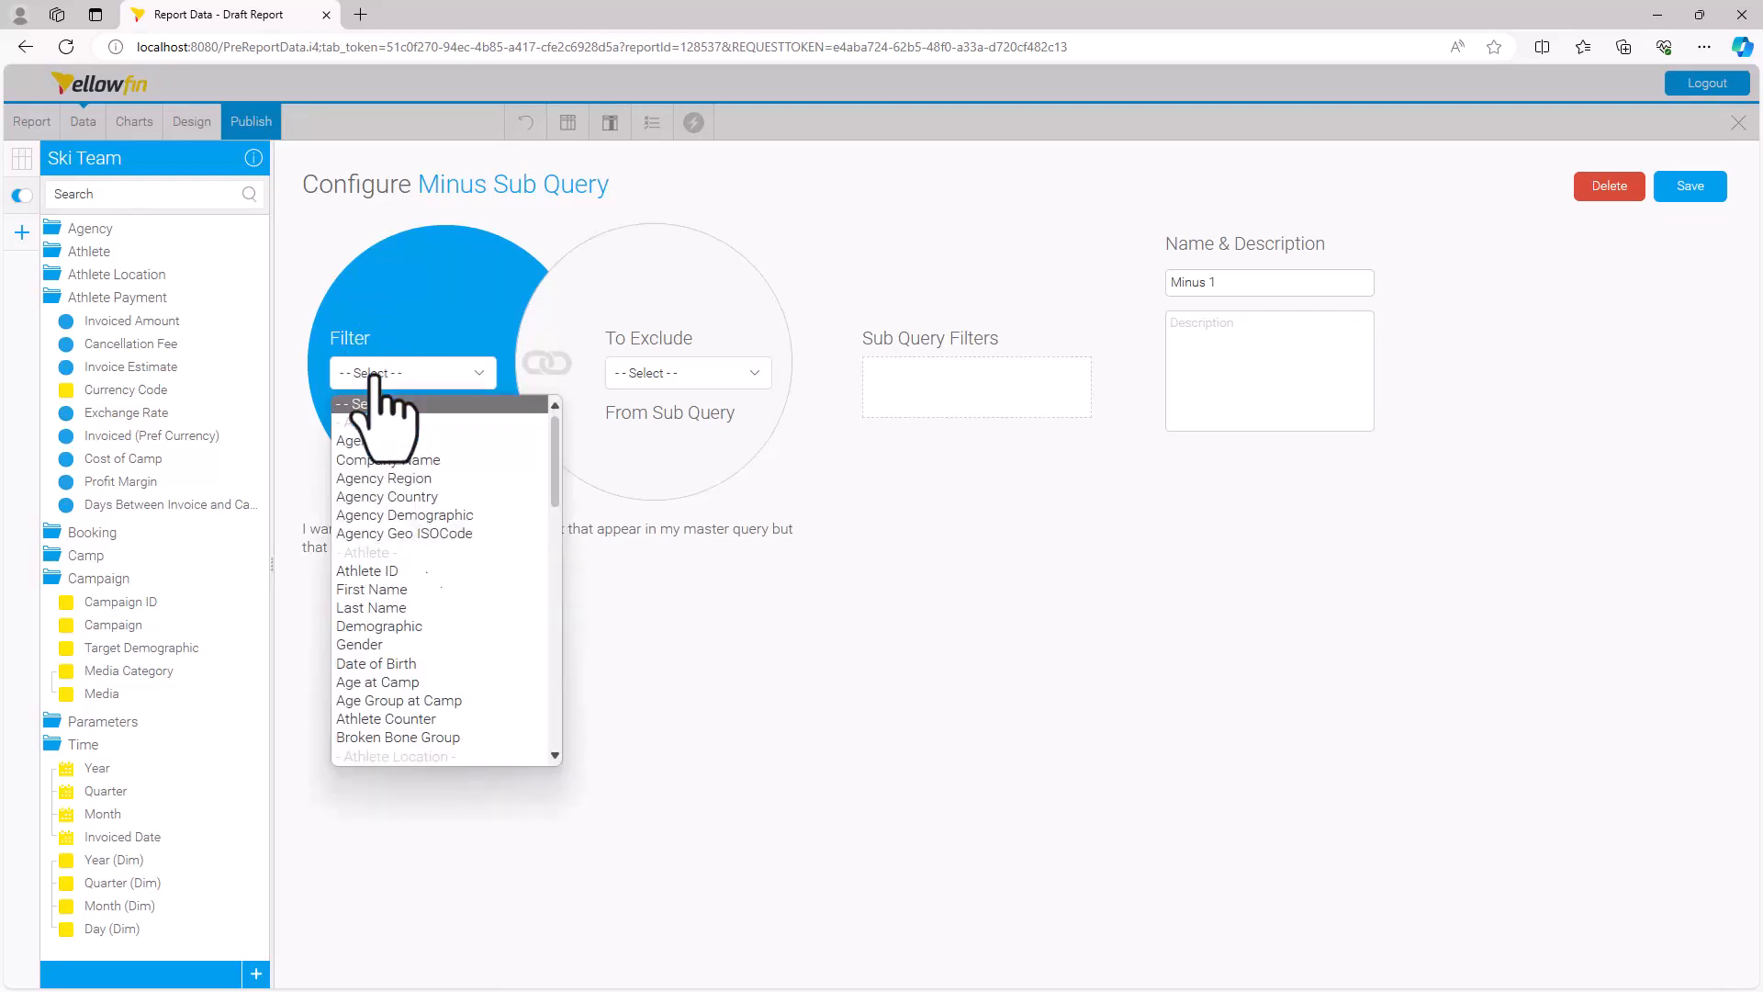
scroll(405, 659, down, 10)
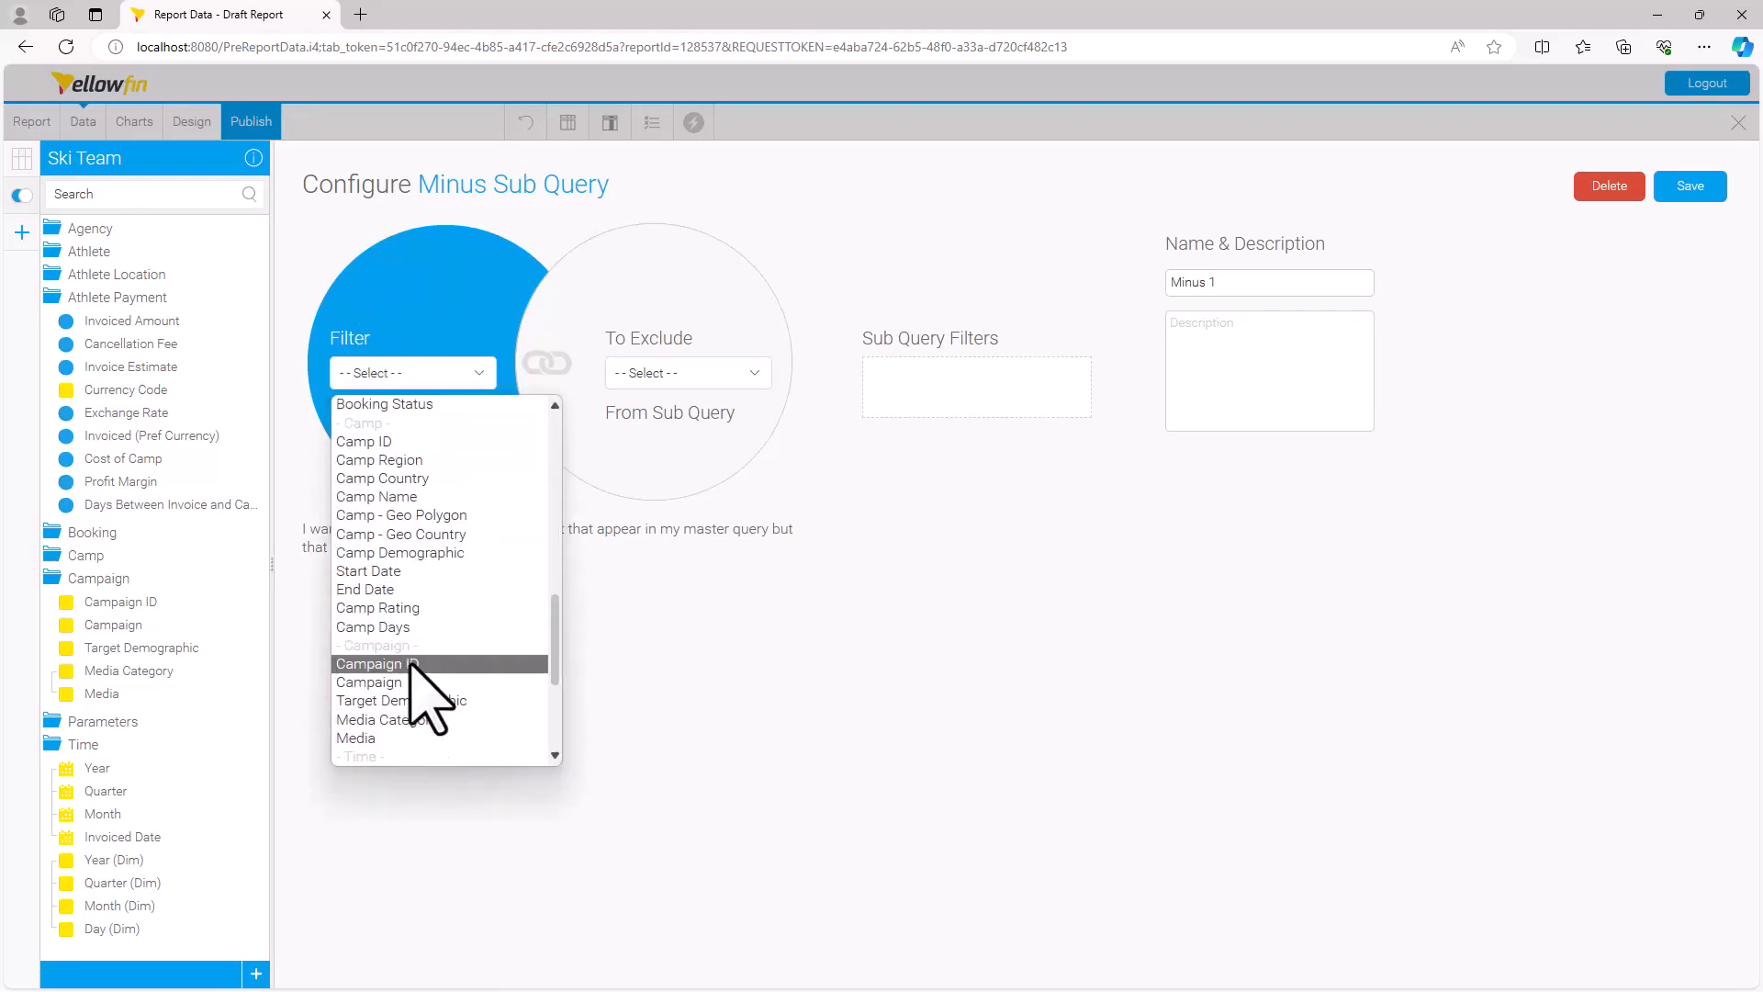
click(415, 682)
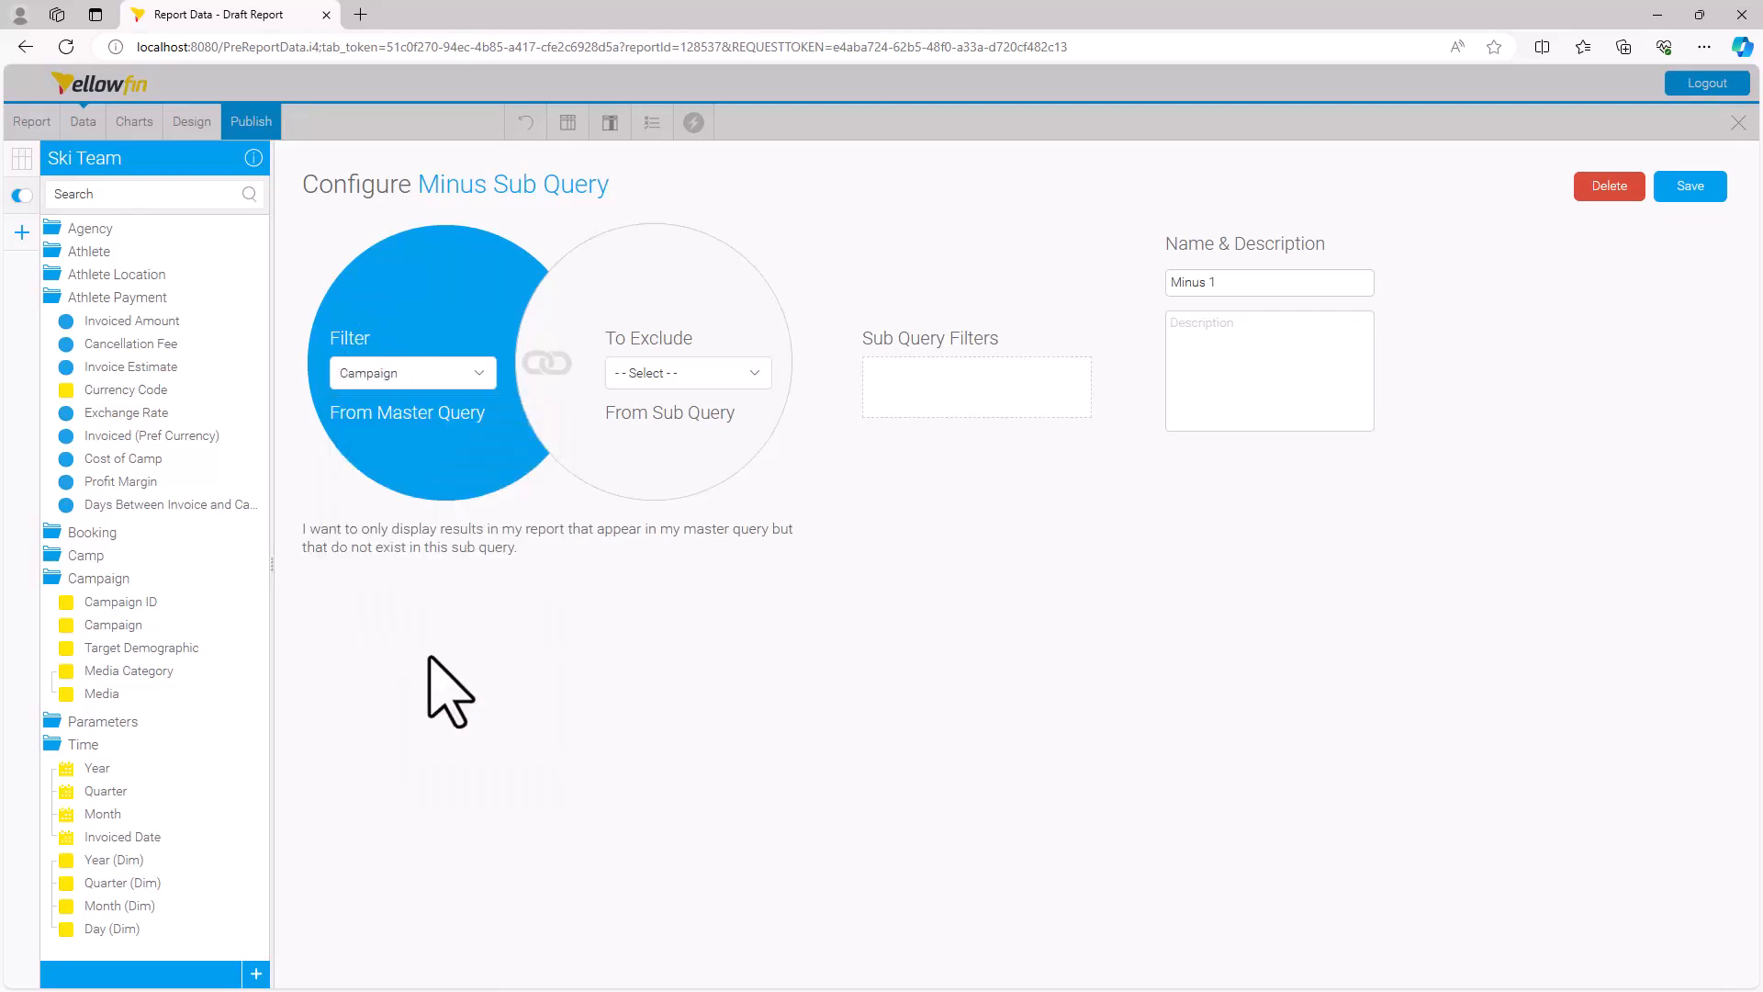
click(712, 378)
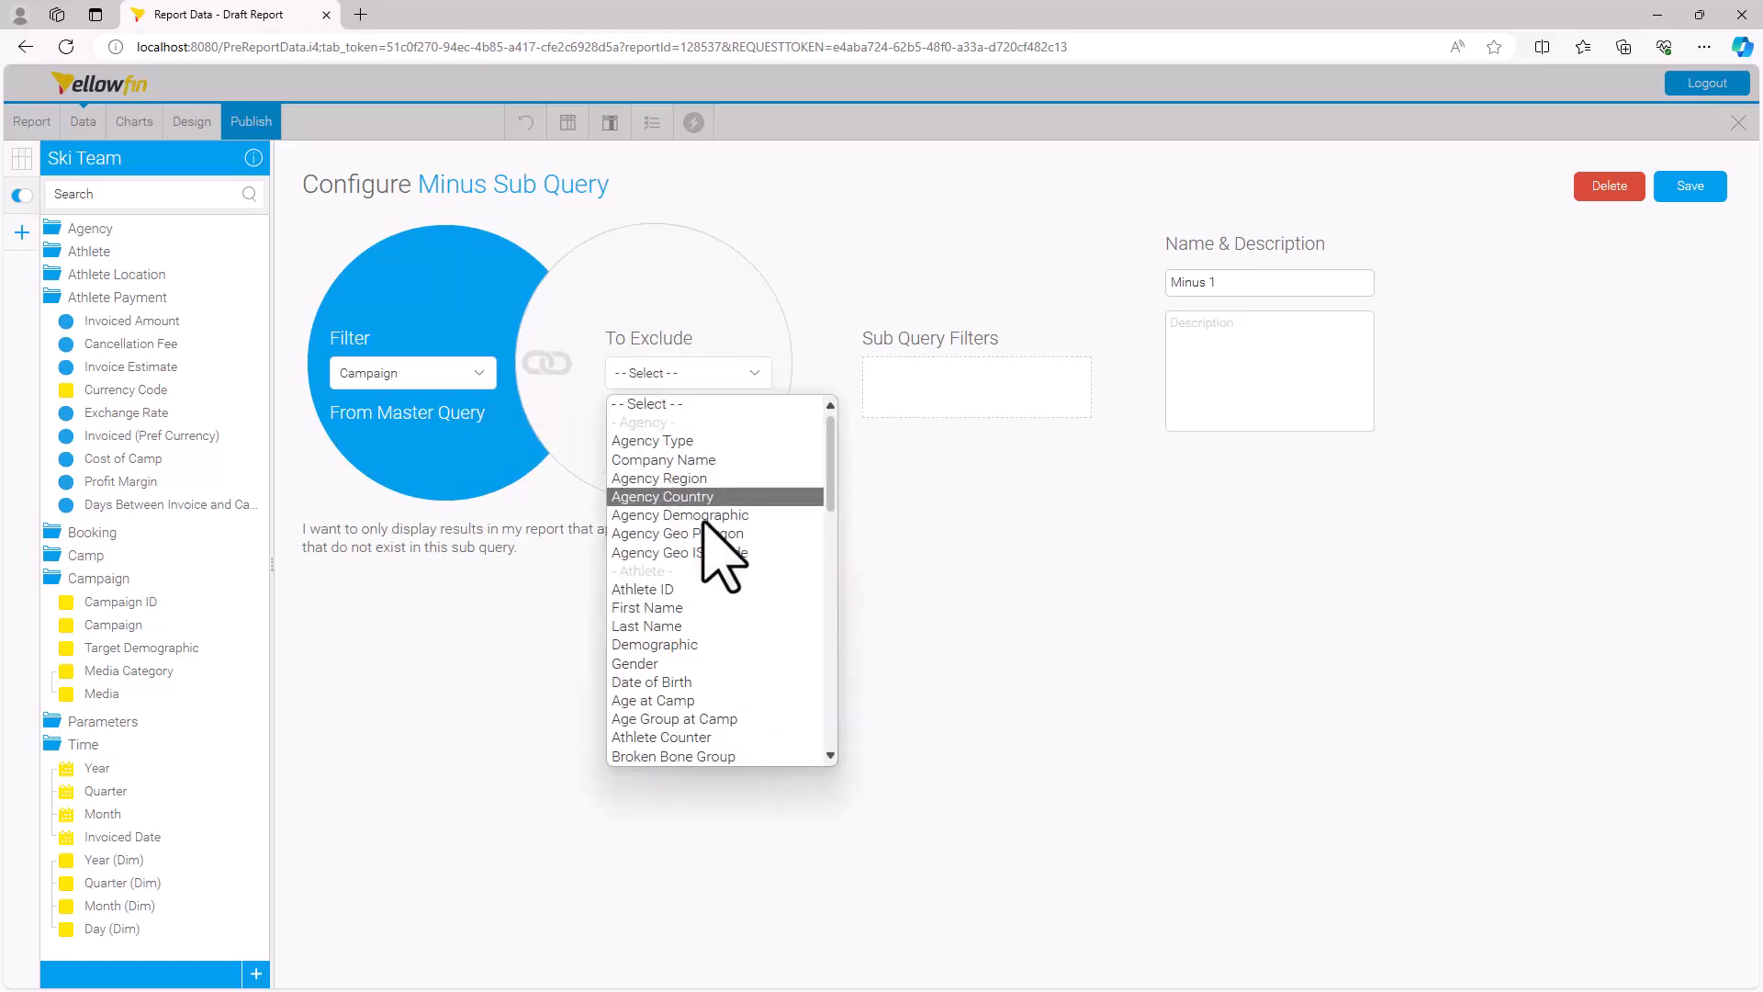
scroll(720, 551, down, 6)
scroll(712, 670, down, 4)
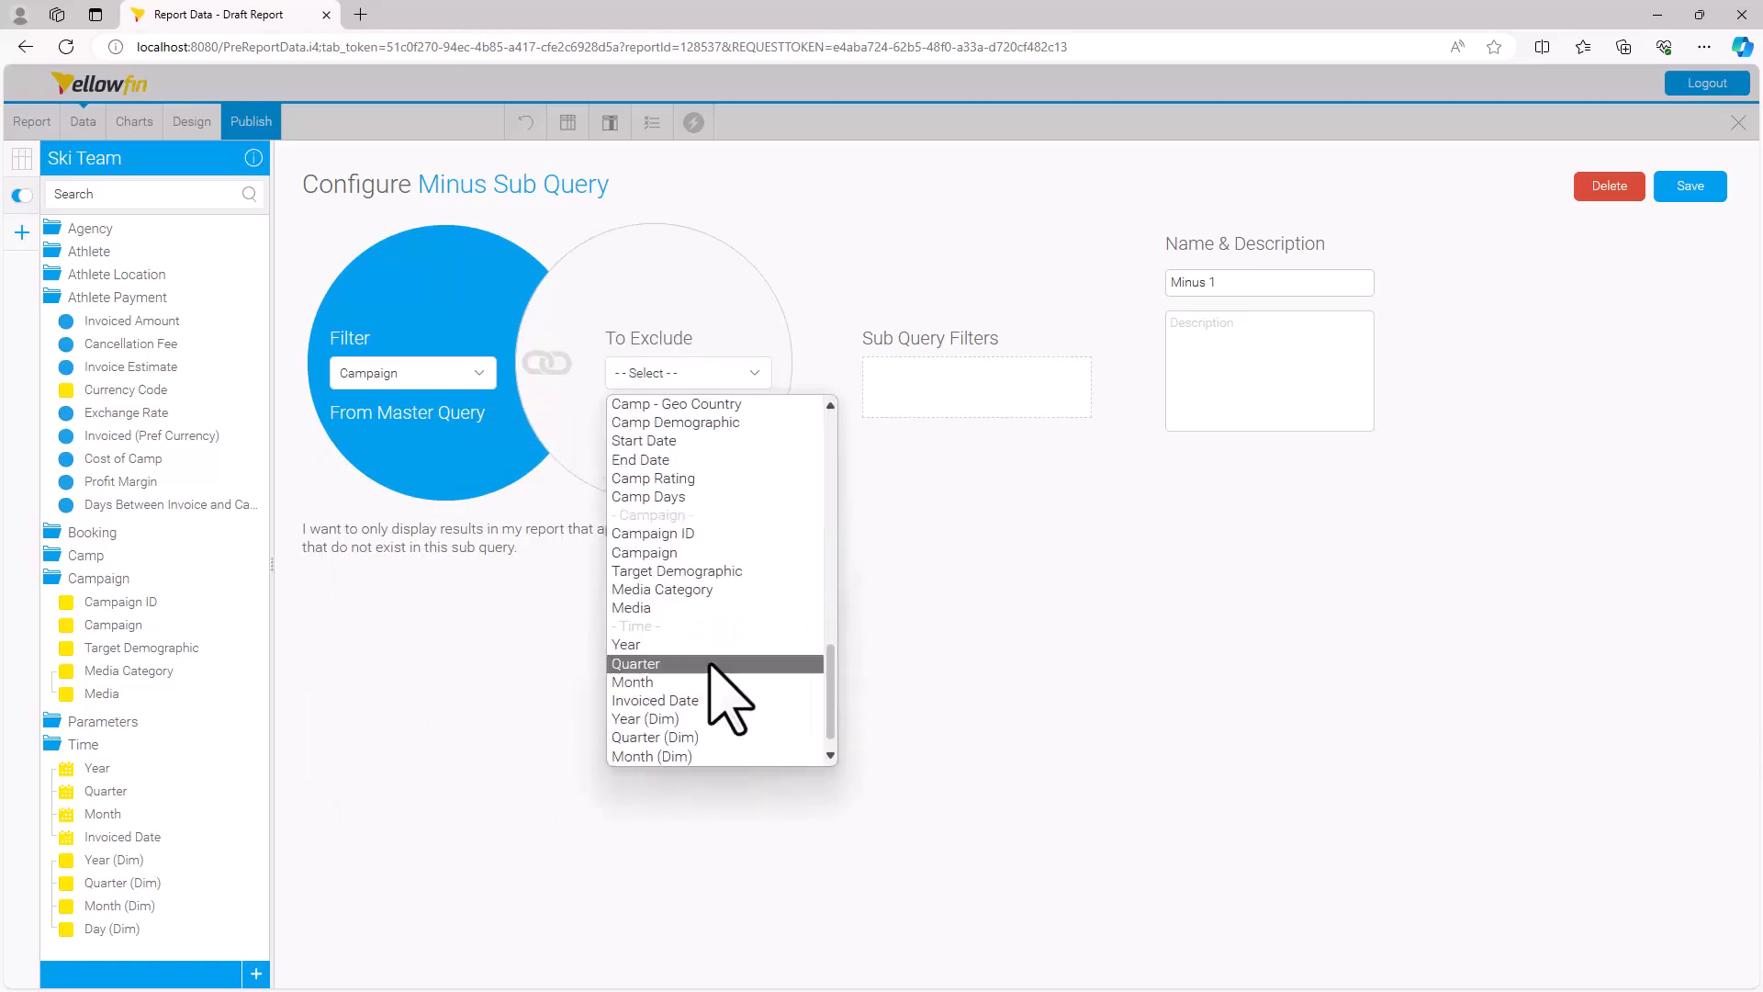
click(684, 554)
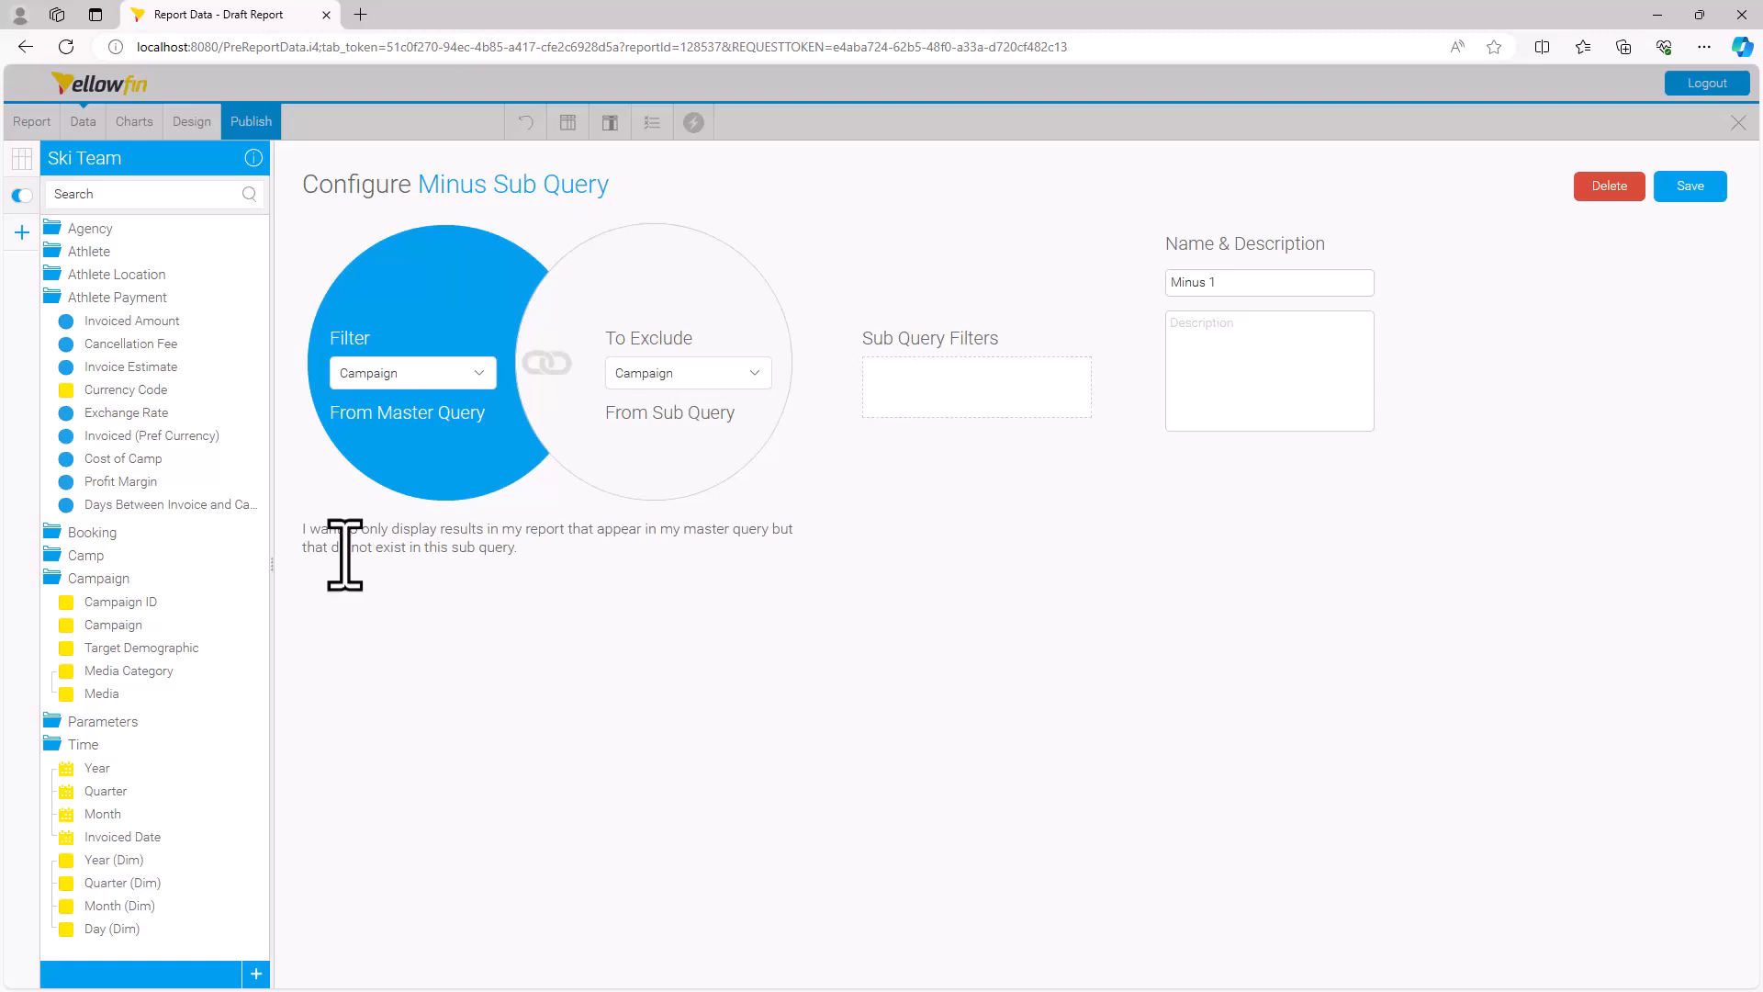
drag(92, 770, 990, 405)
click(1688, 191)
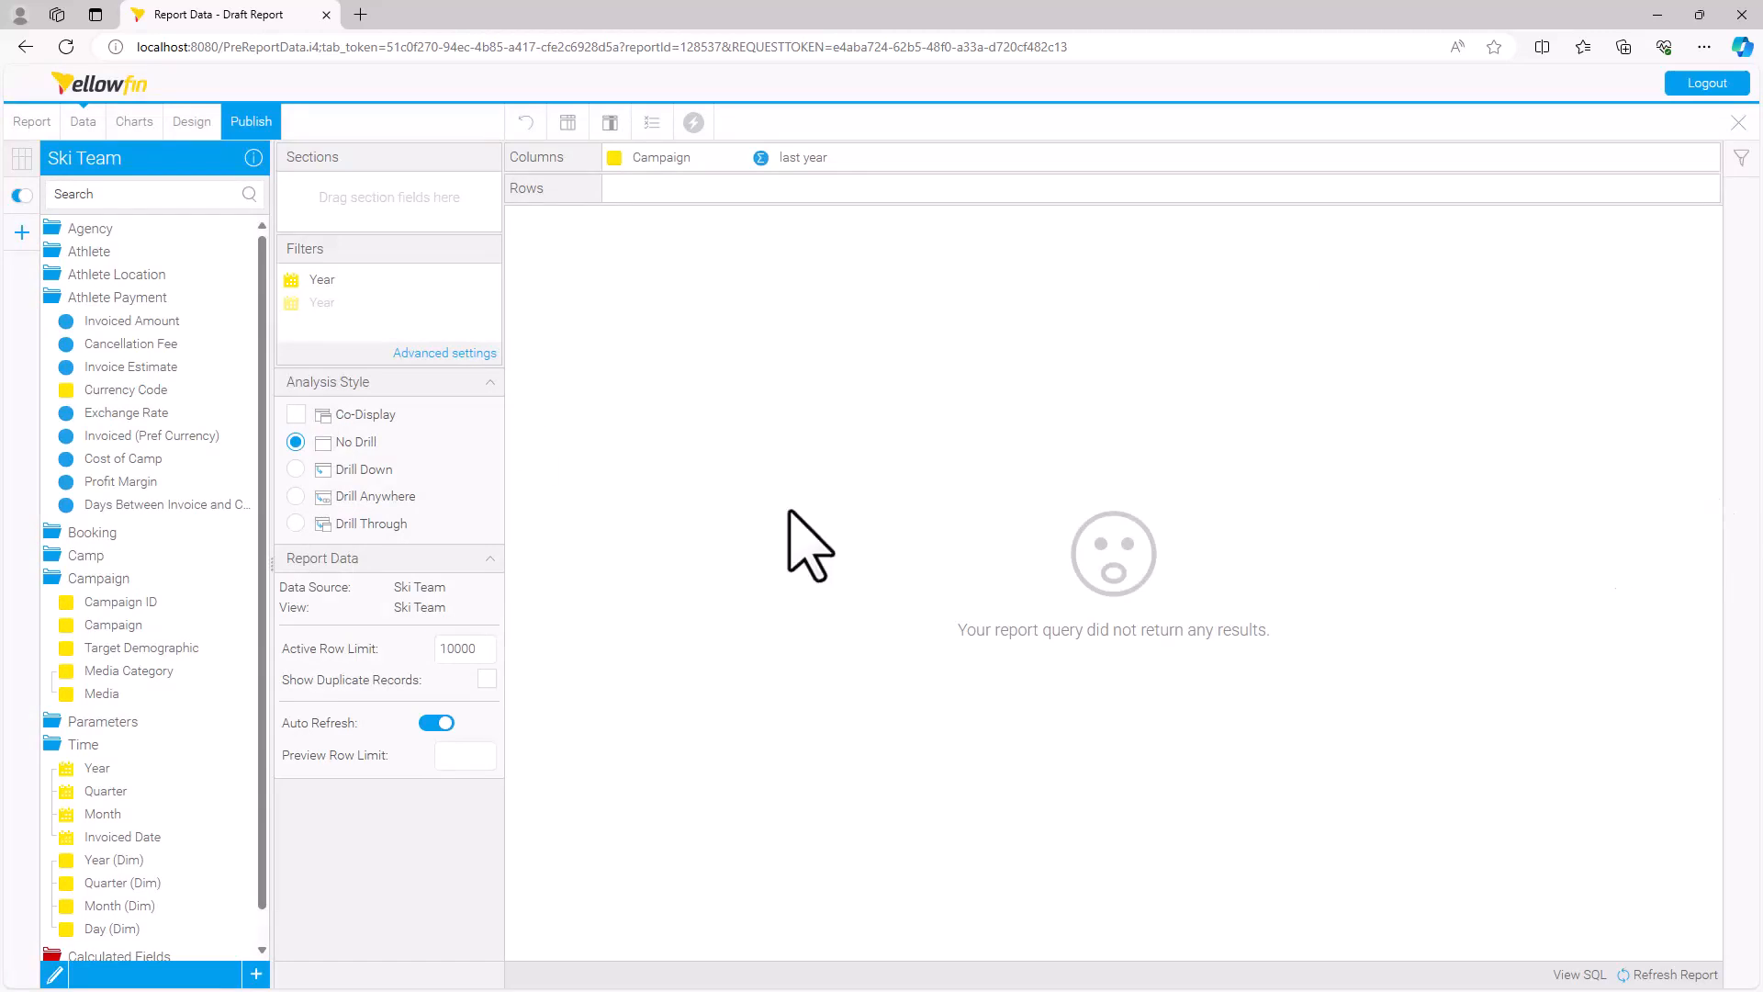
Set Minus 1's Year filter to the pre-defined period This Year in the advanced filter settings, and save the sub query.
click(444, 353)
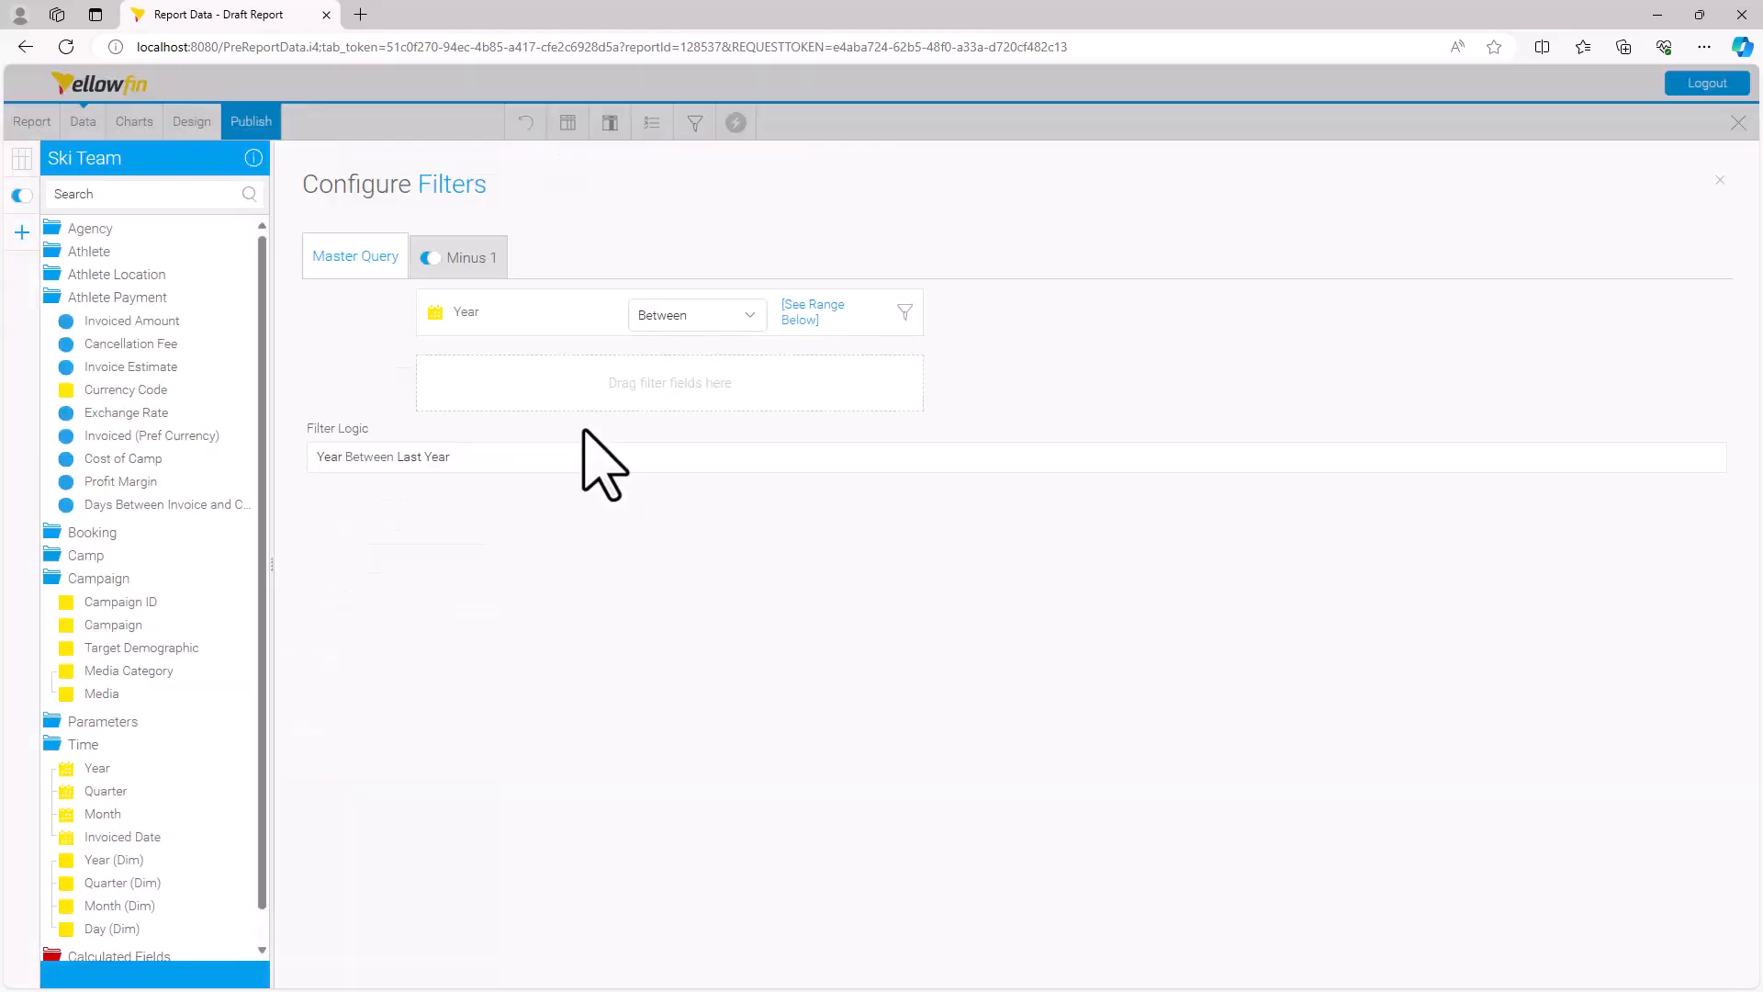
click(800, 317)
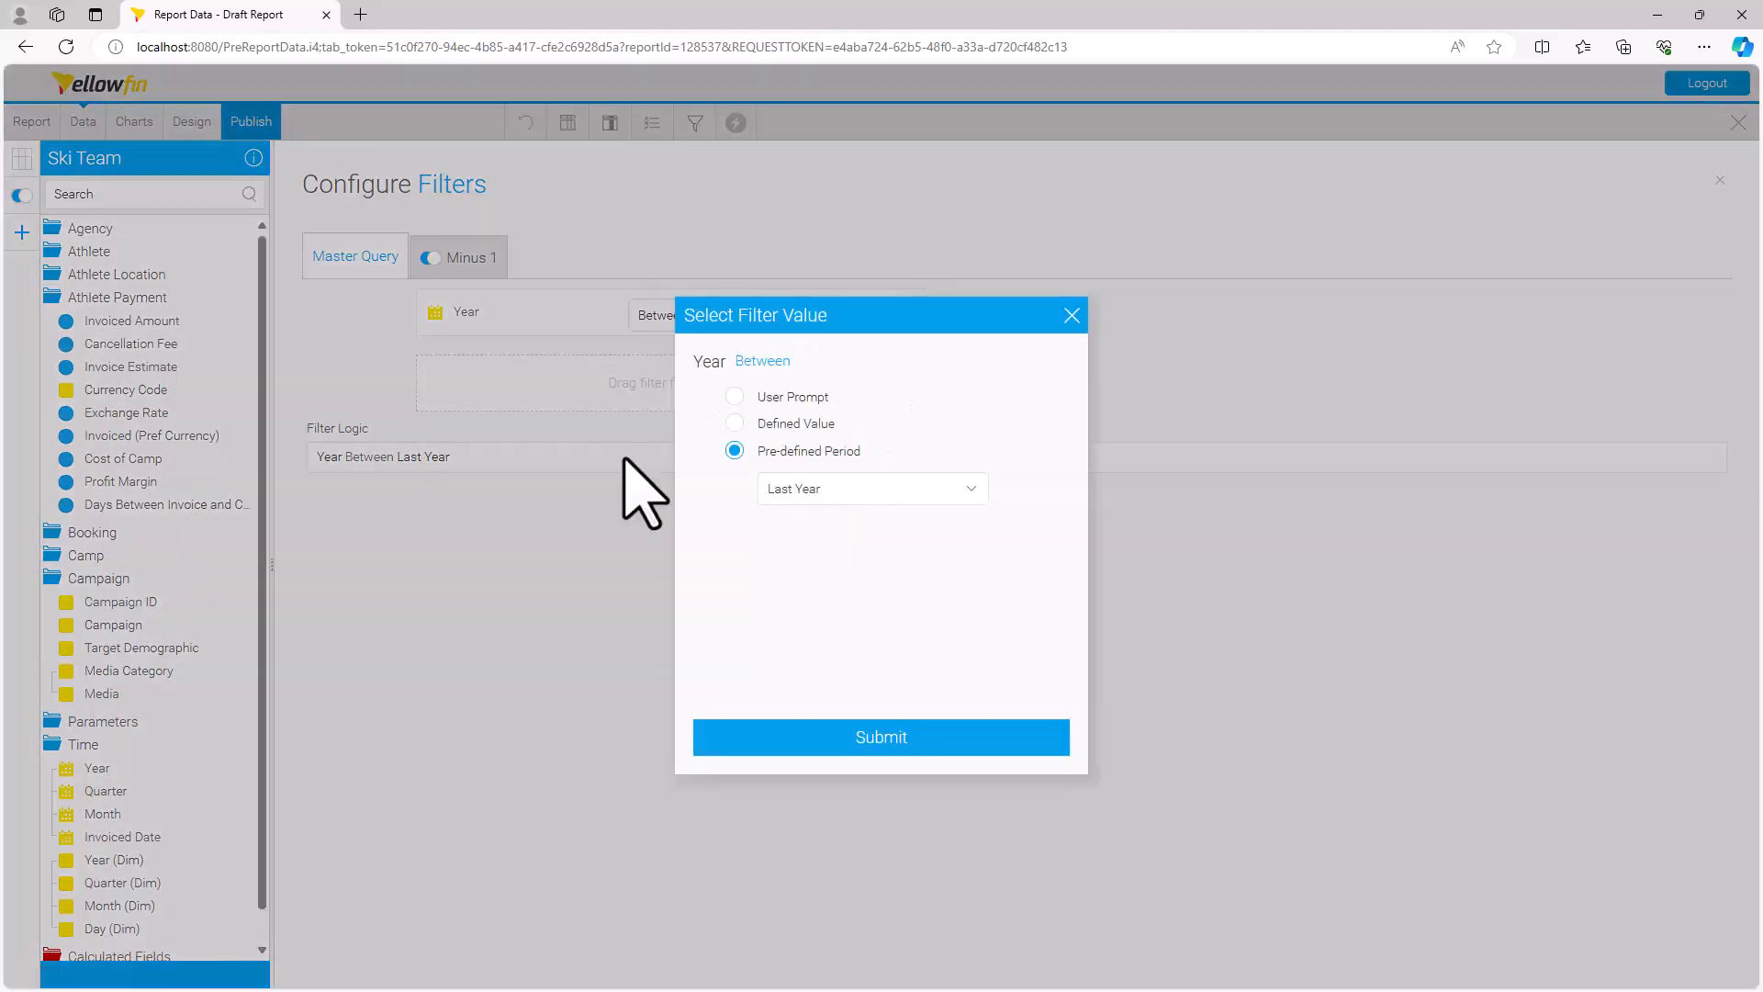
click(1071, 316)
click(465, 258)
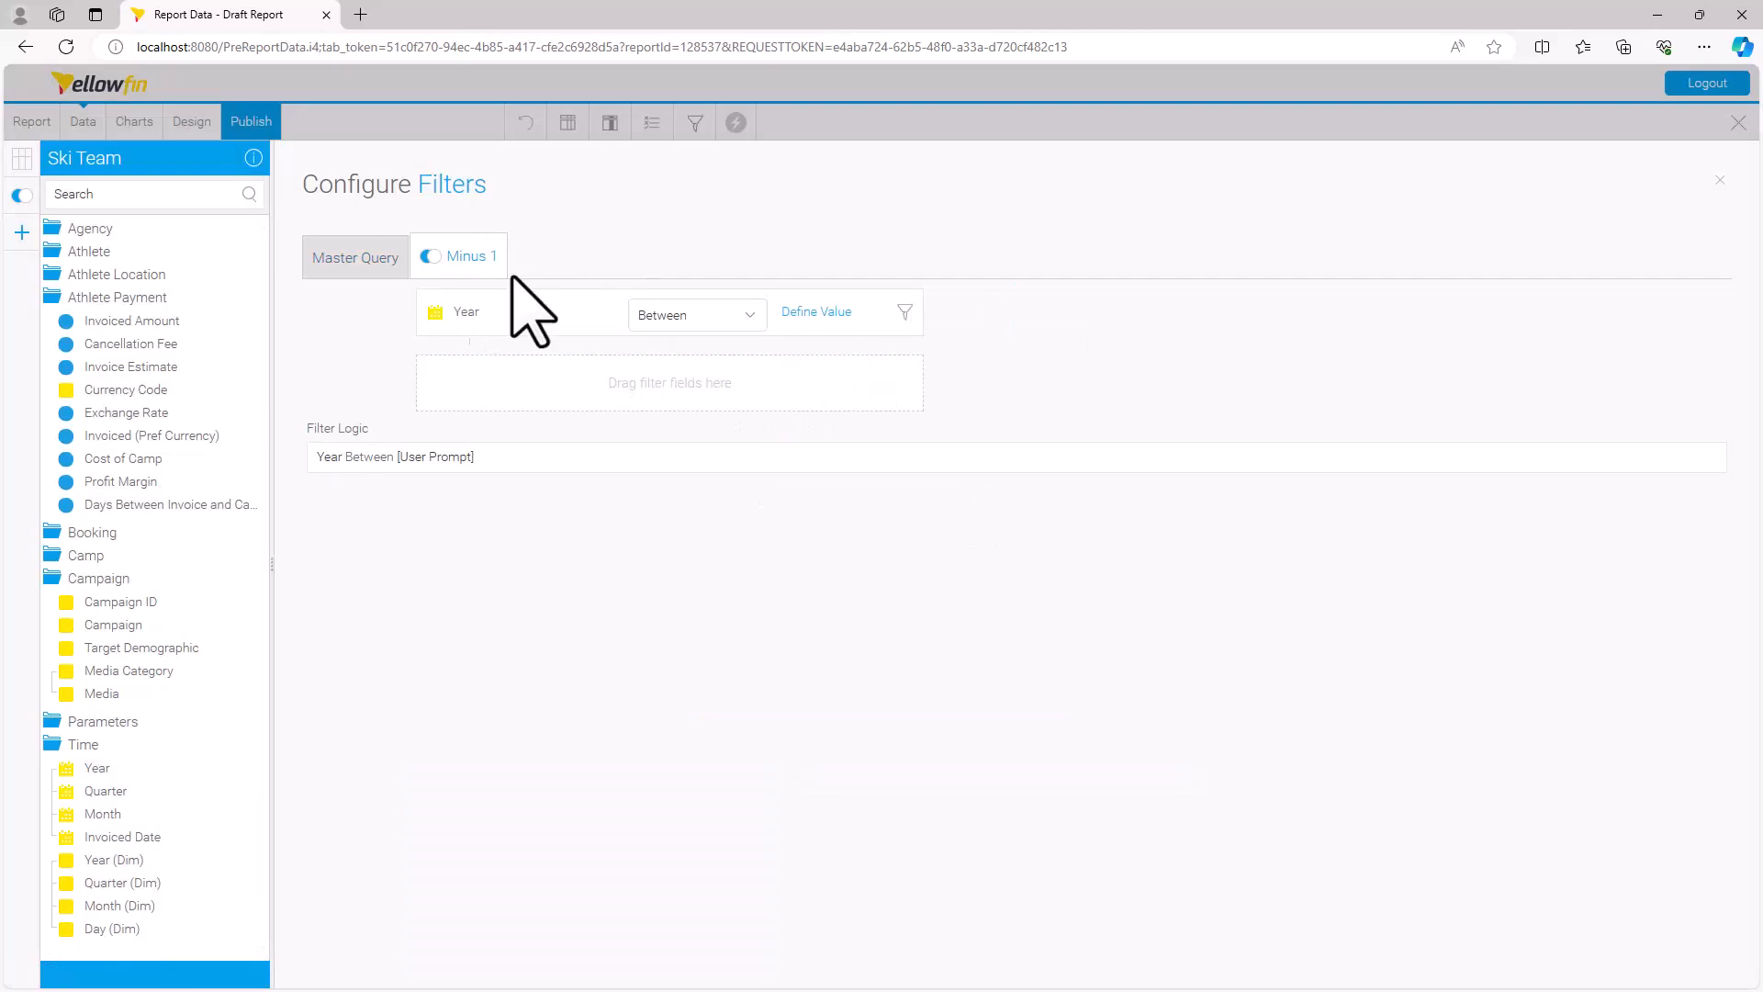
click(817, 312)
click(735, 450)
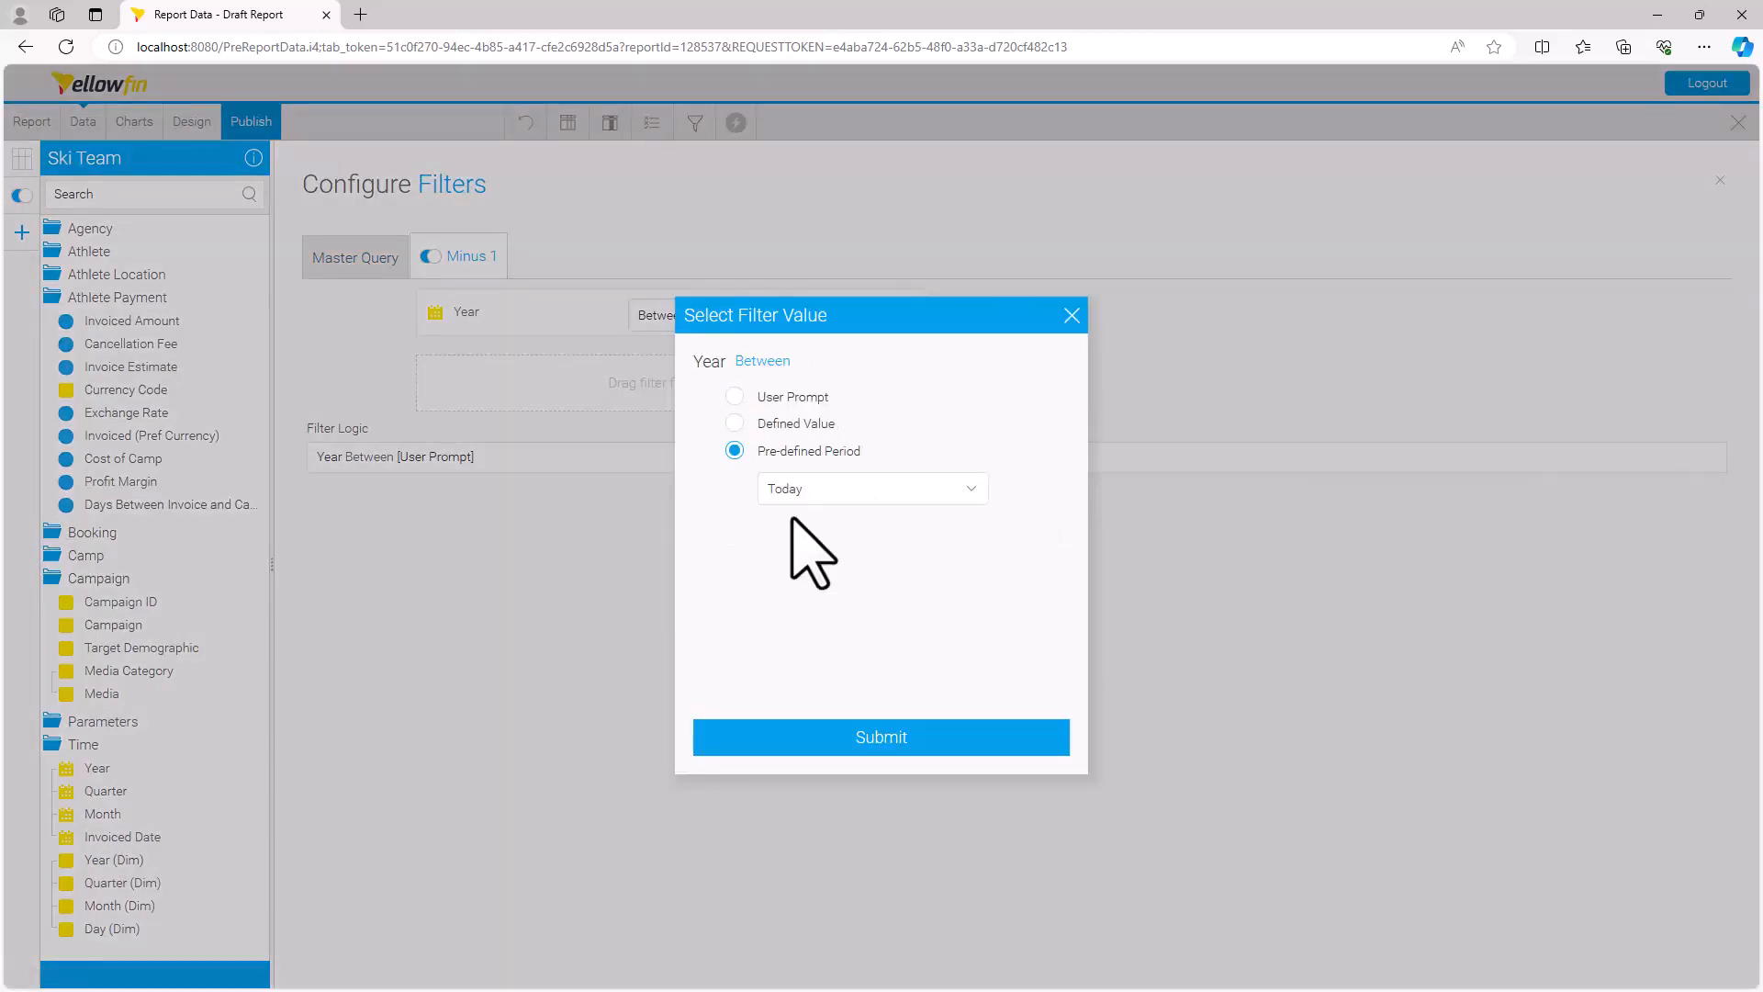
click(846, 492)
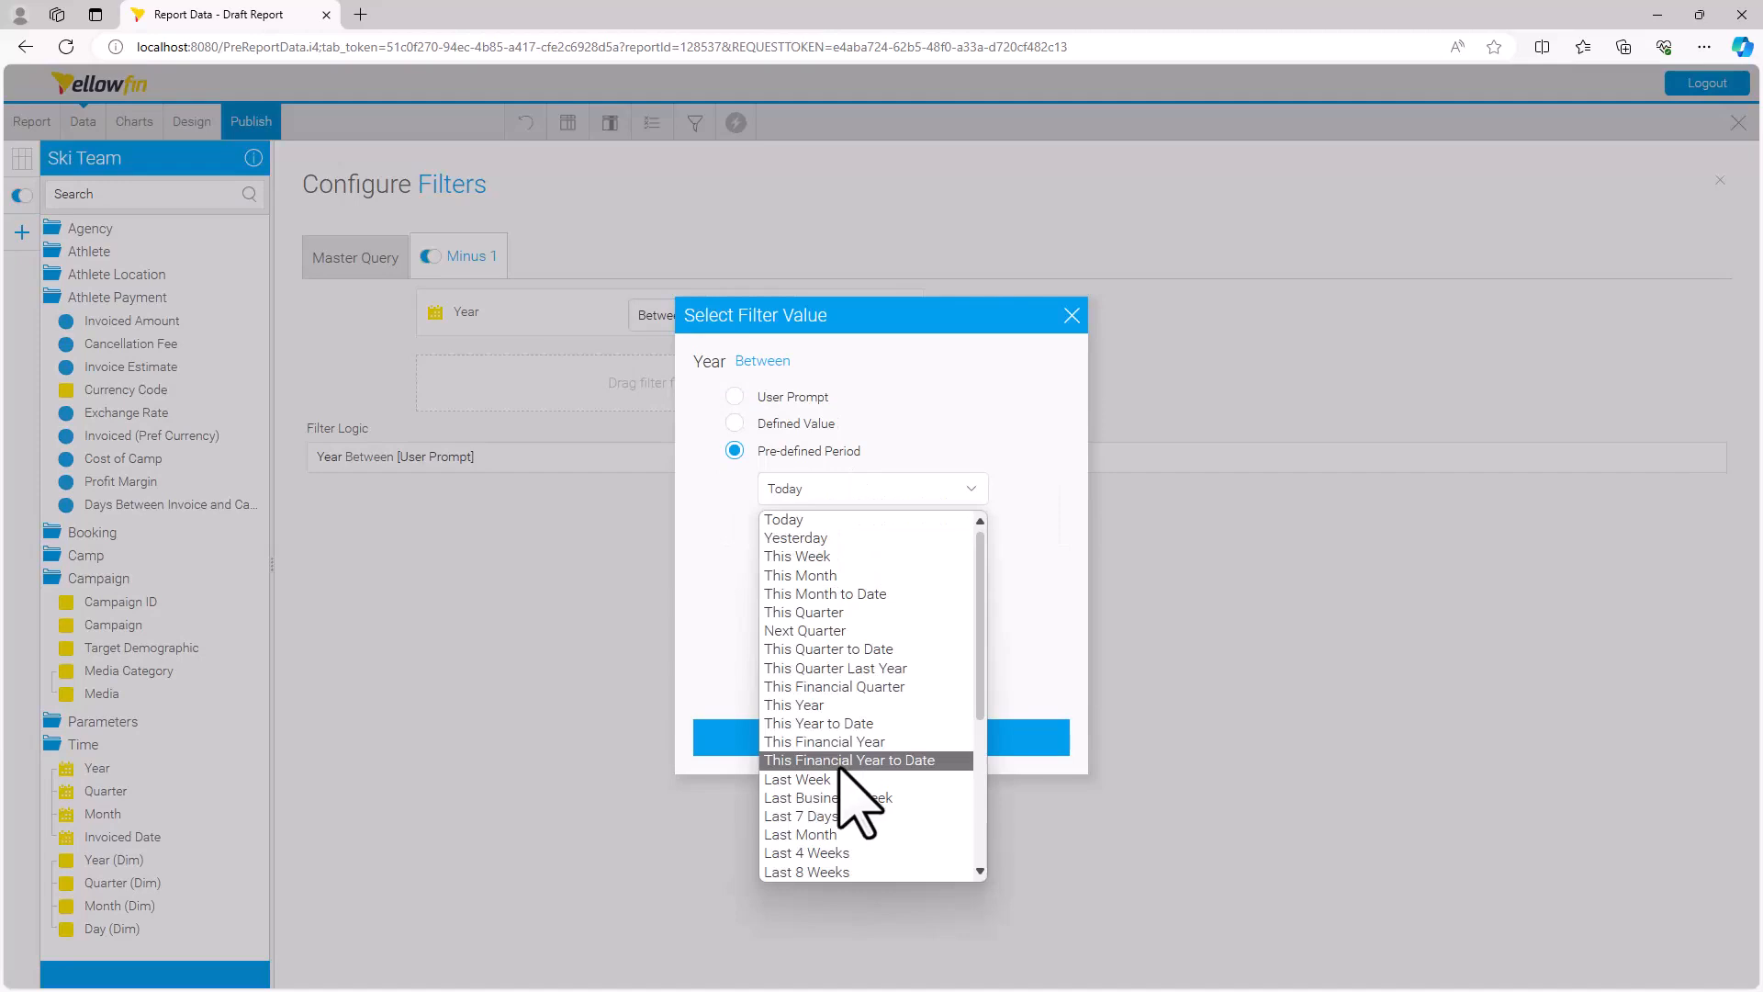
click(856, 705)
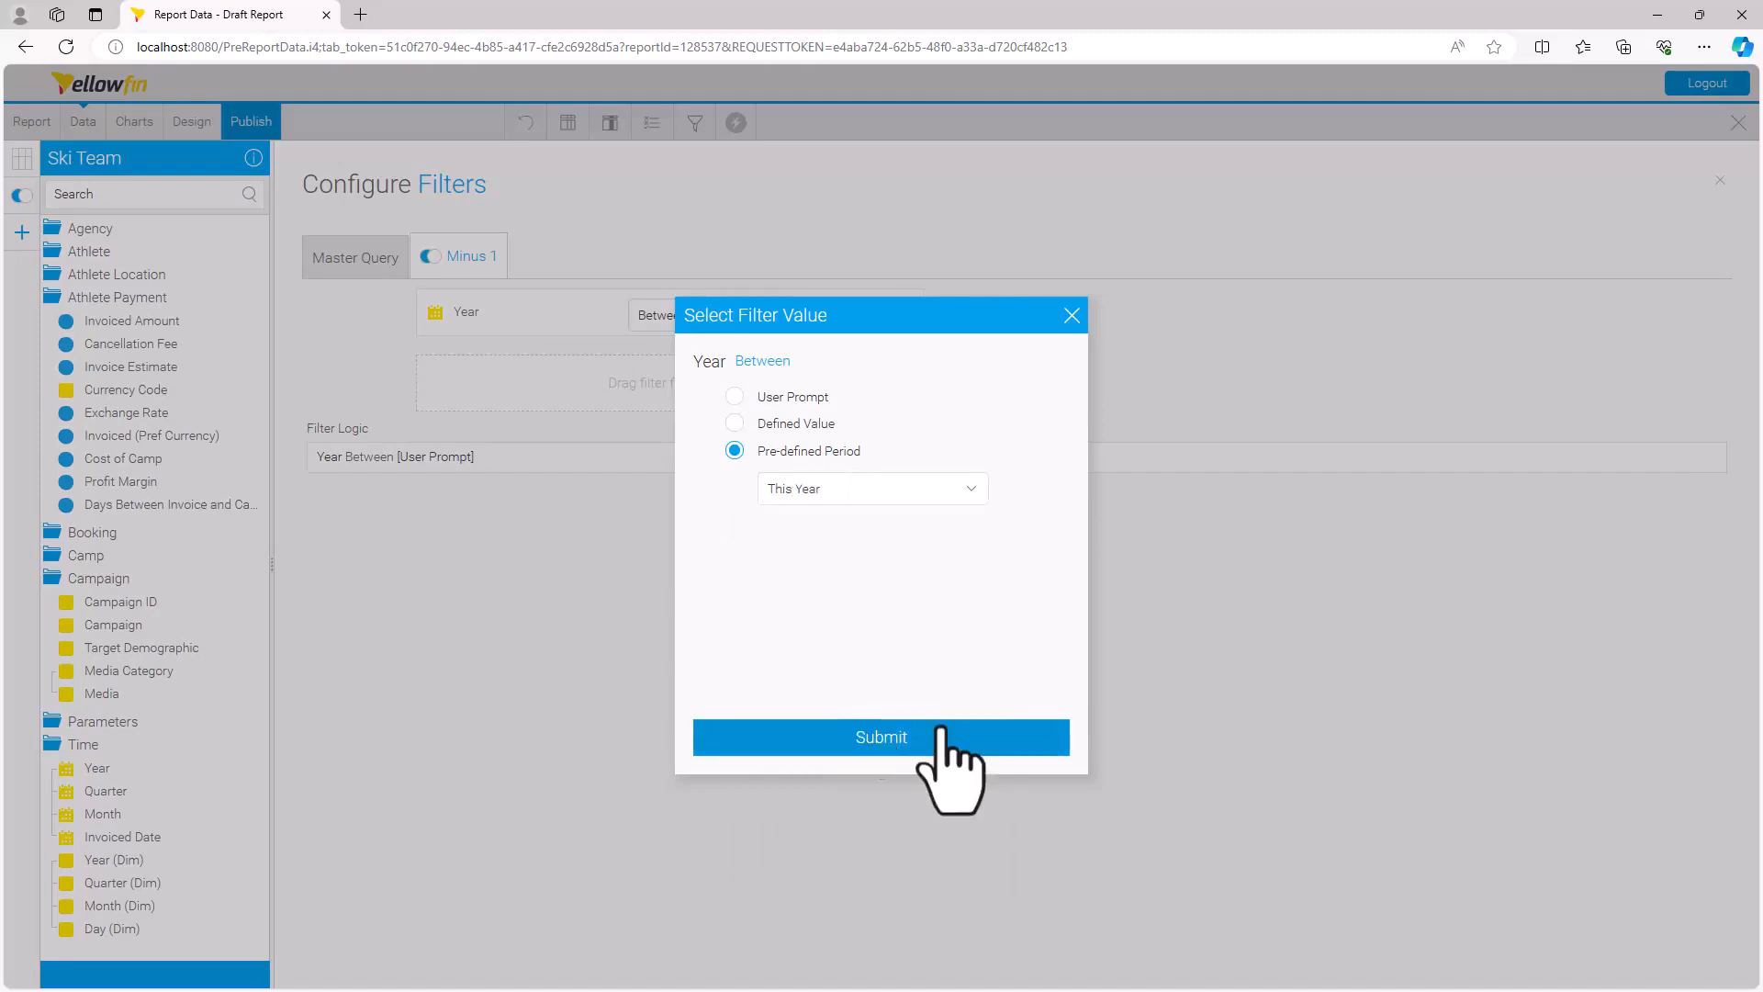
click(946, 739)
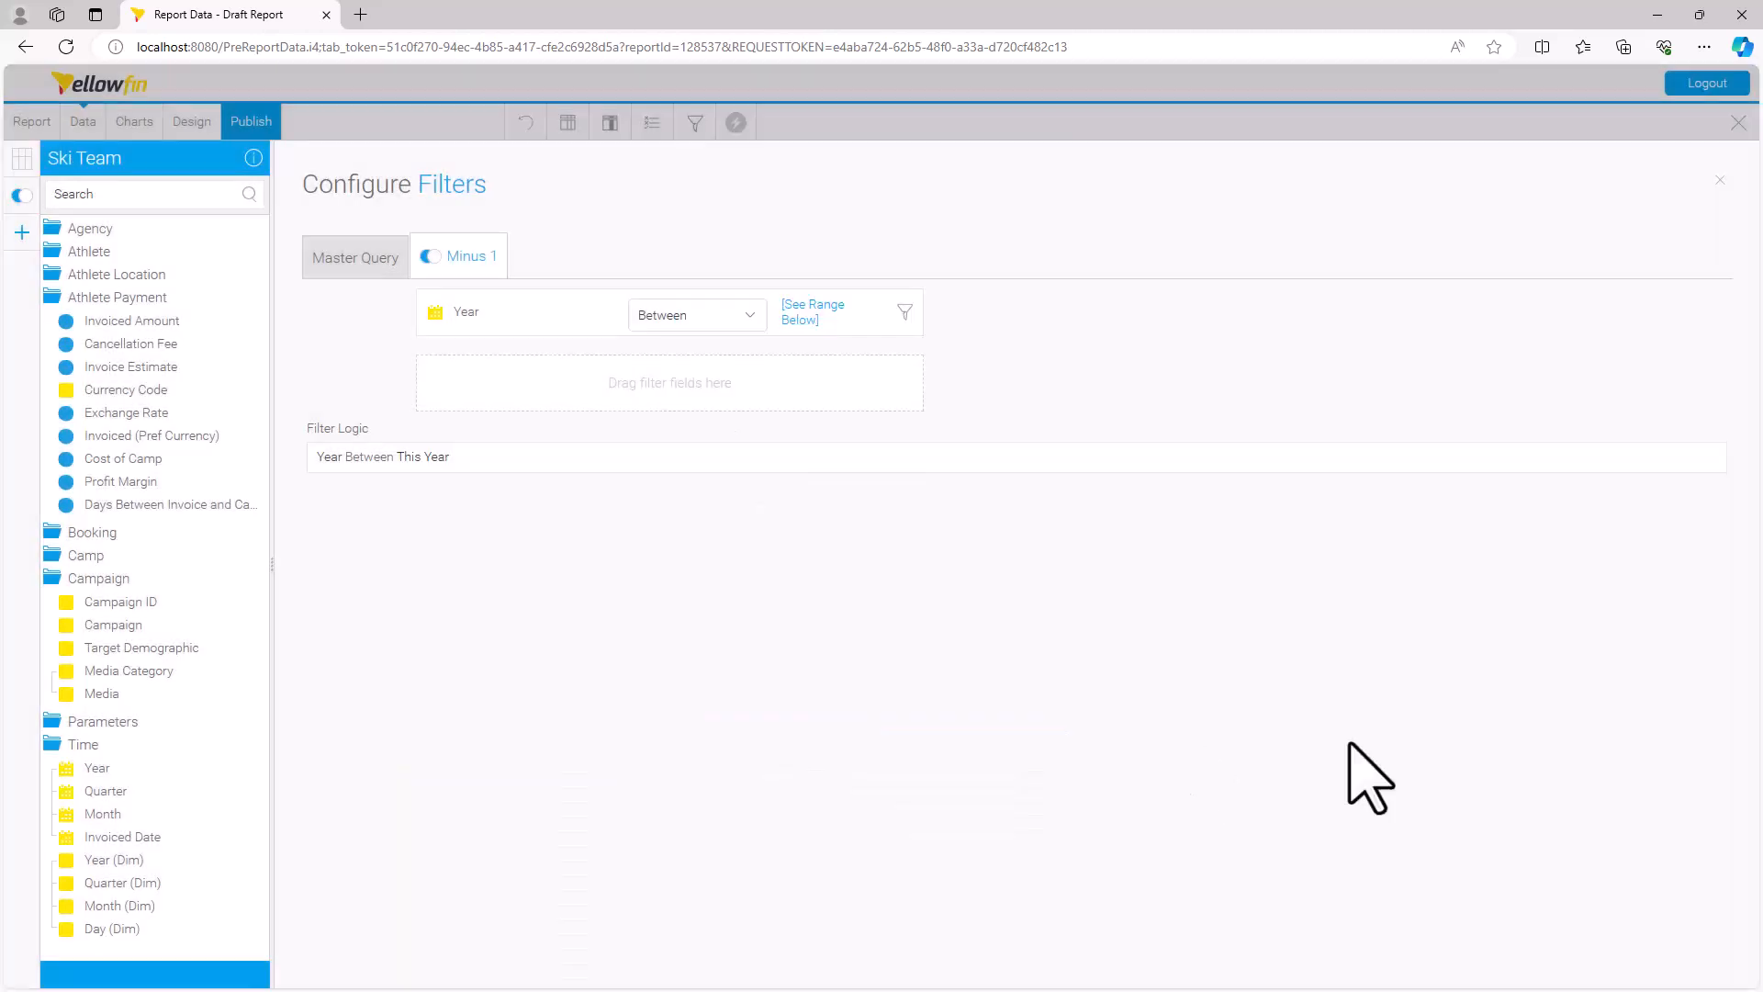
click(1721, 180)
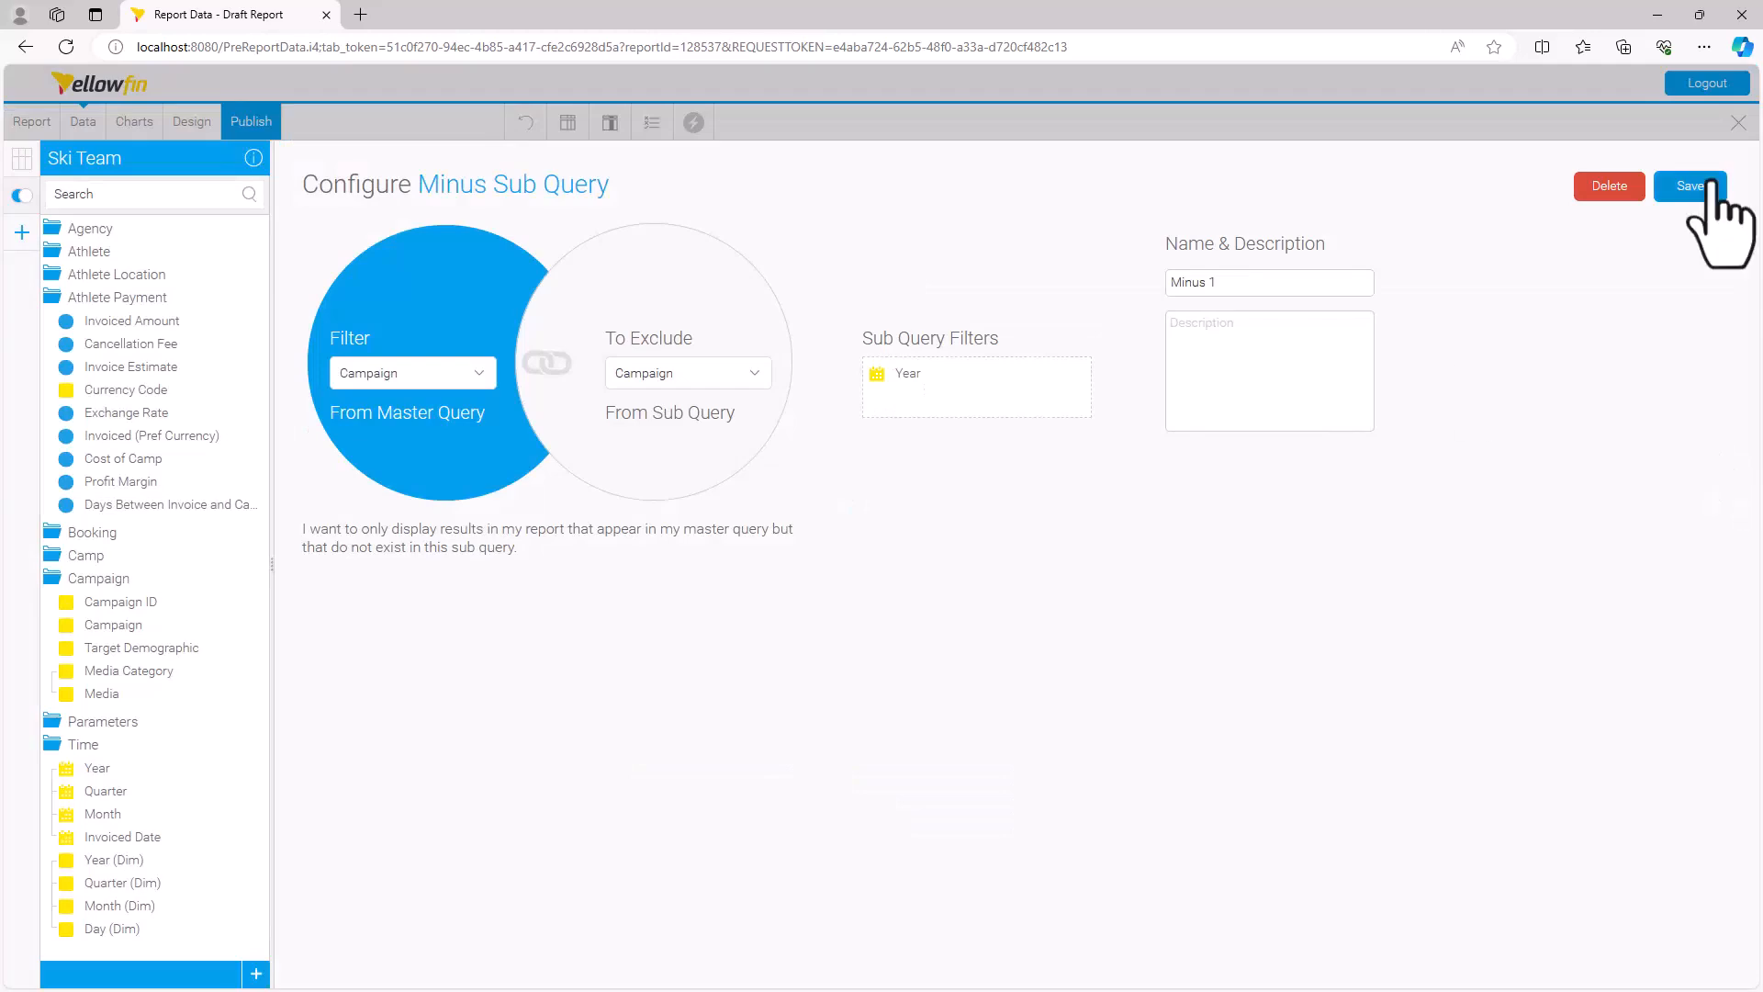
click(1688, 184)
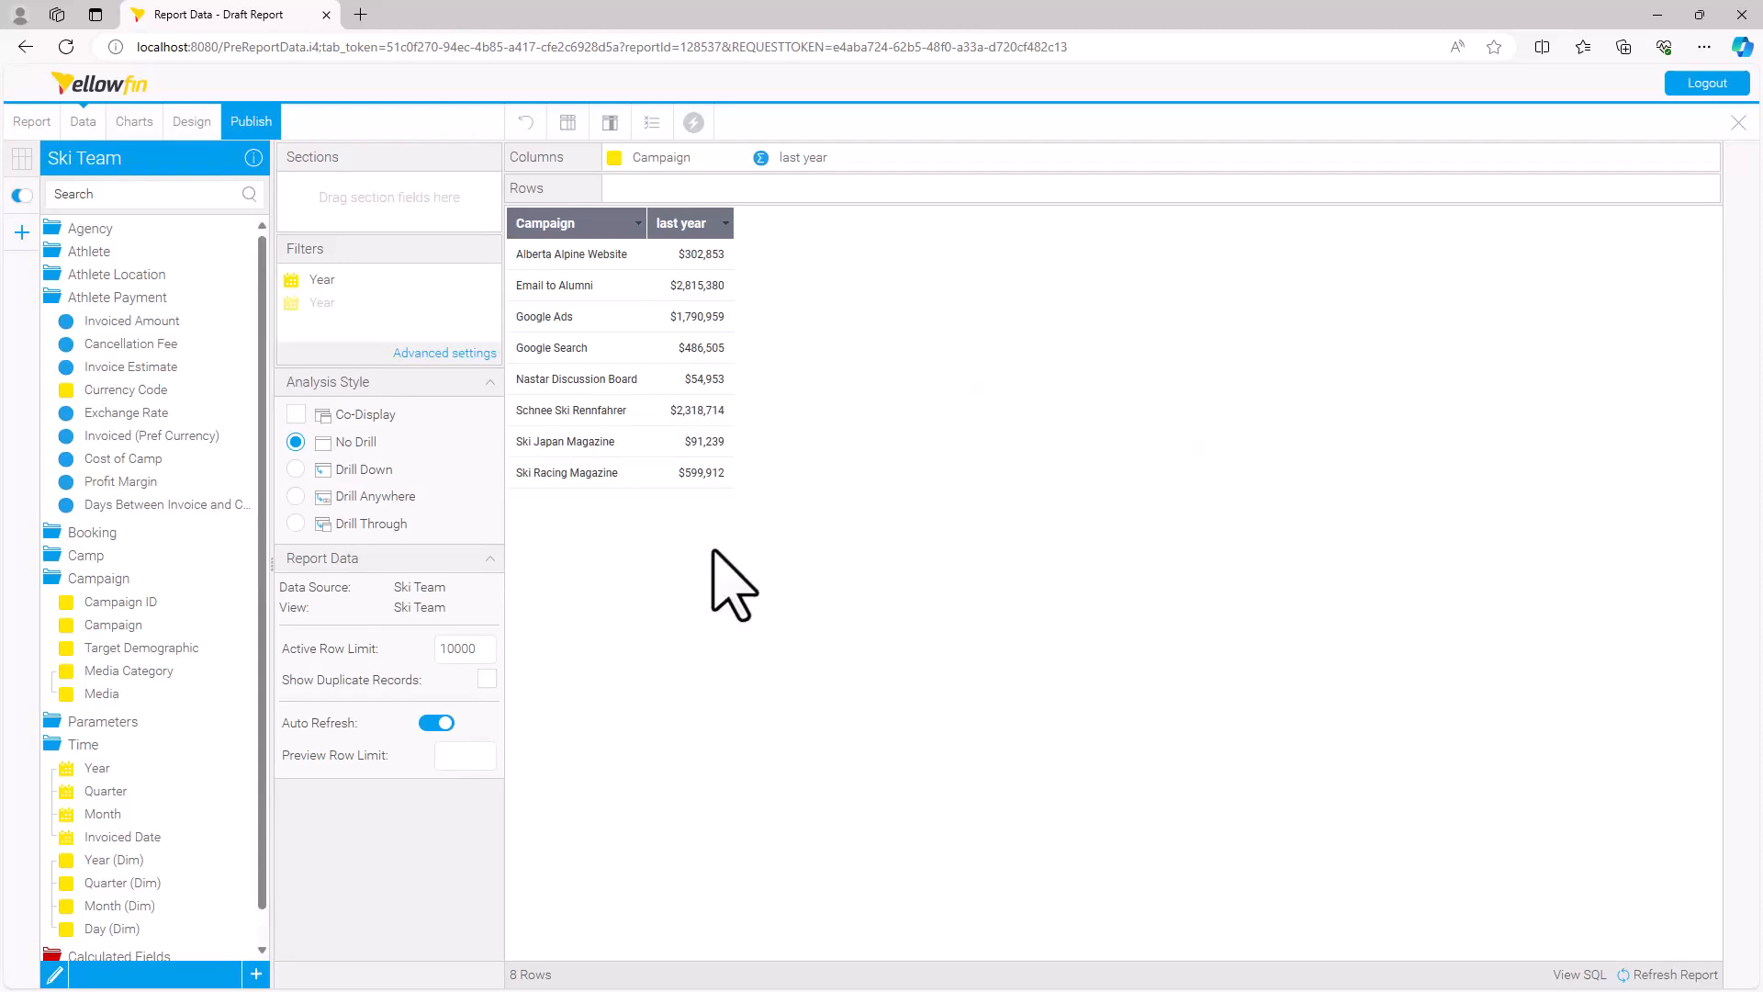
Delete the Minus 1 sub query from the report and confirm the deletion.
click(21, 196)
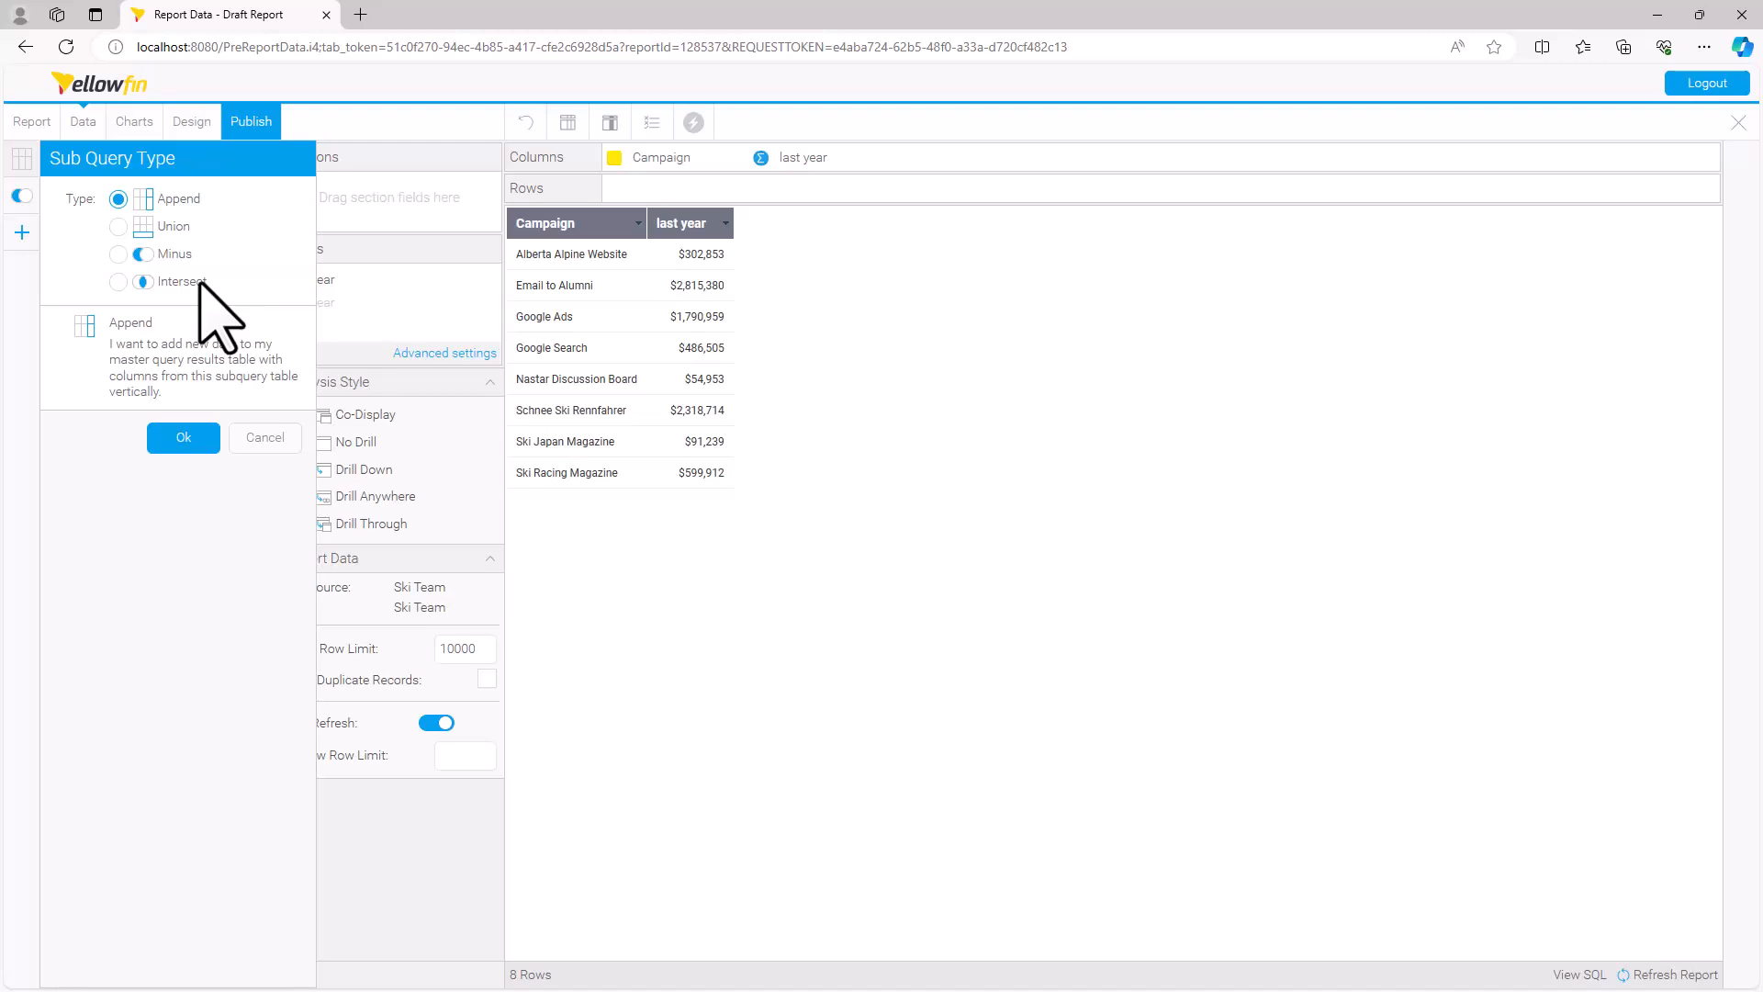
click(265, 439)
click(22, 201)
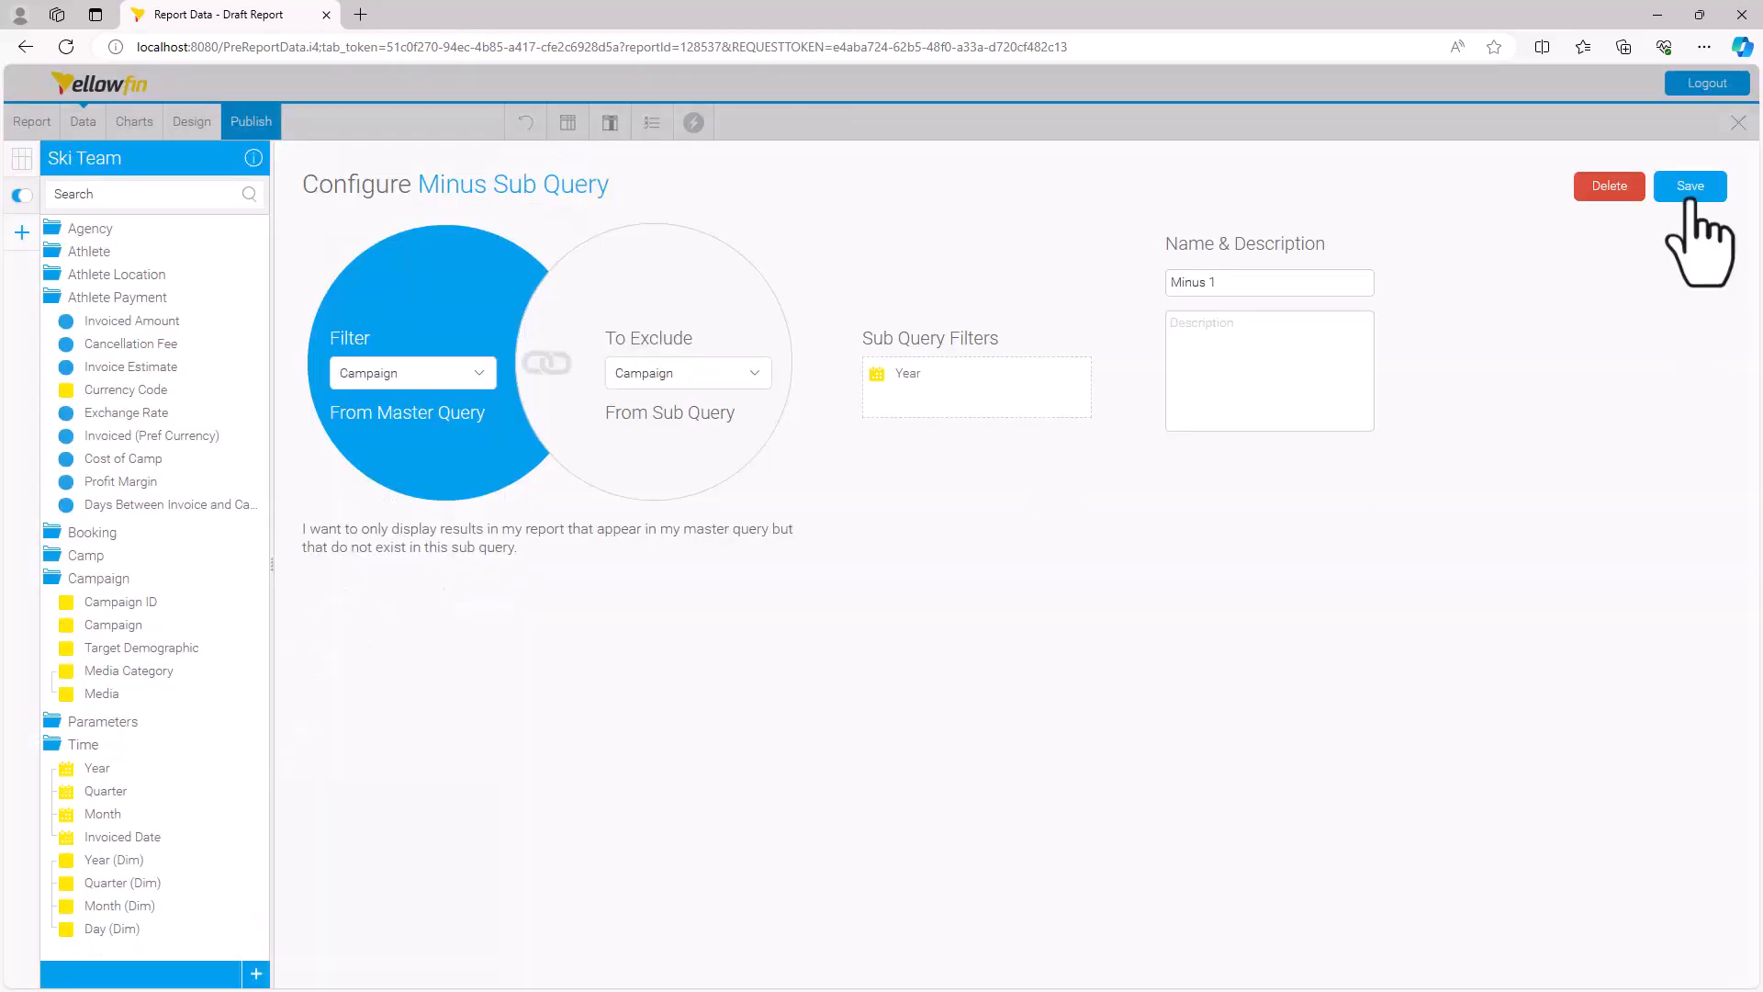
click(1609, 188)
click(841, 578)
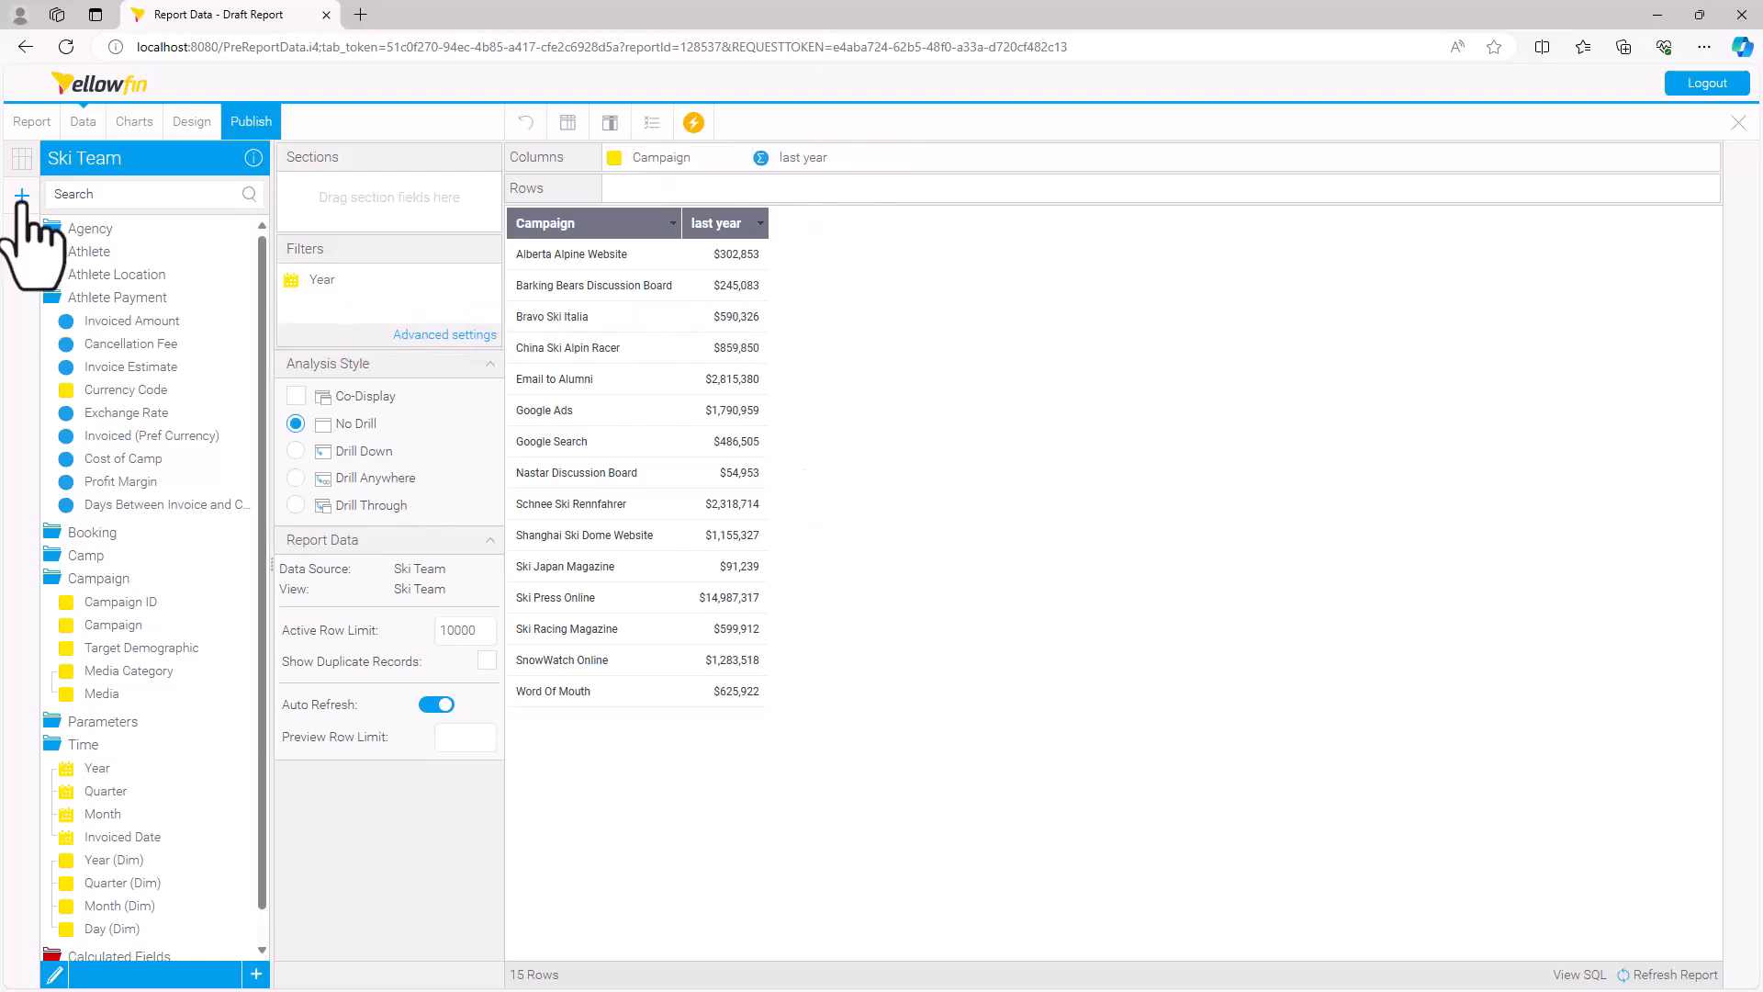
Add a sub query of type Intersect with the Basic style.
click(22, 196)
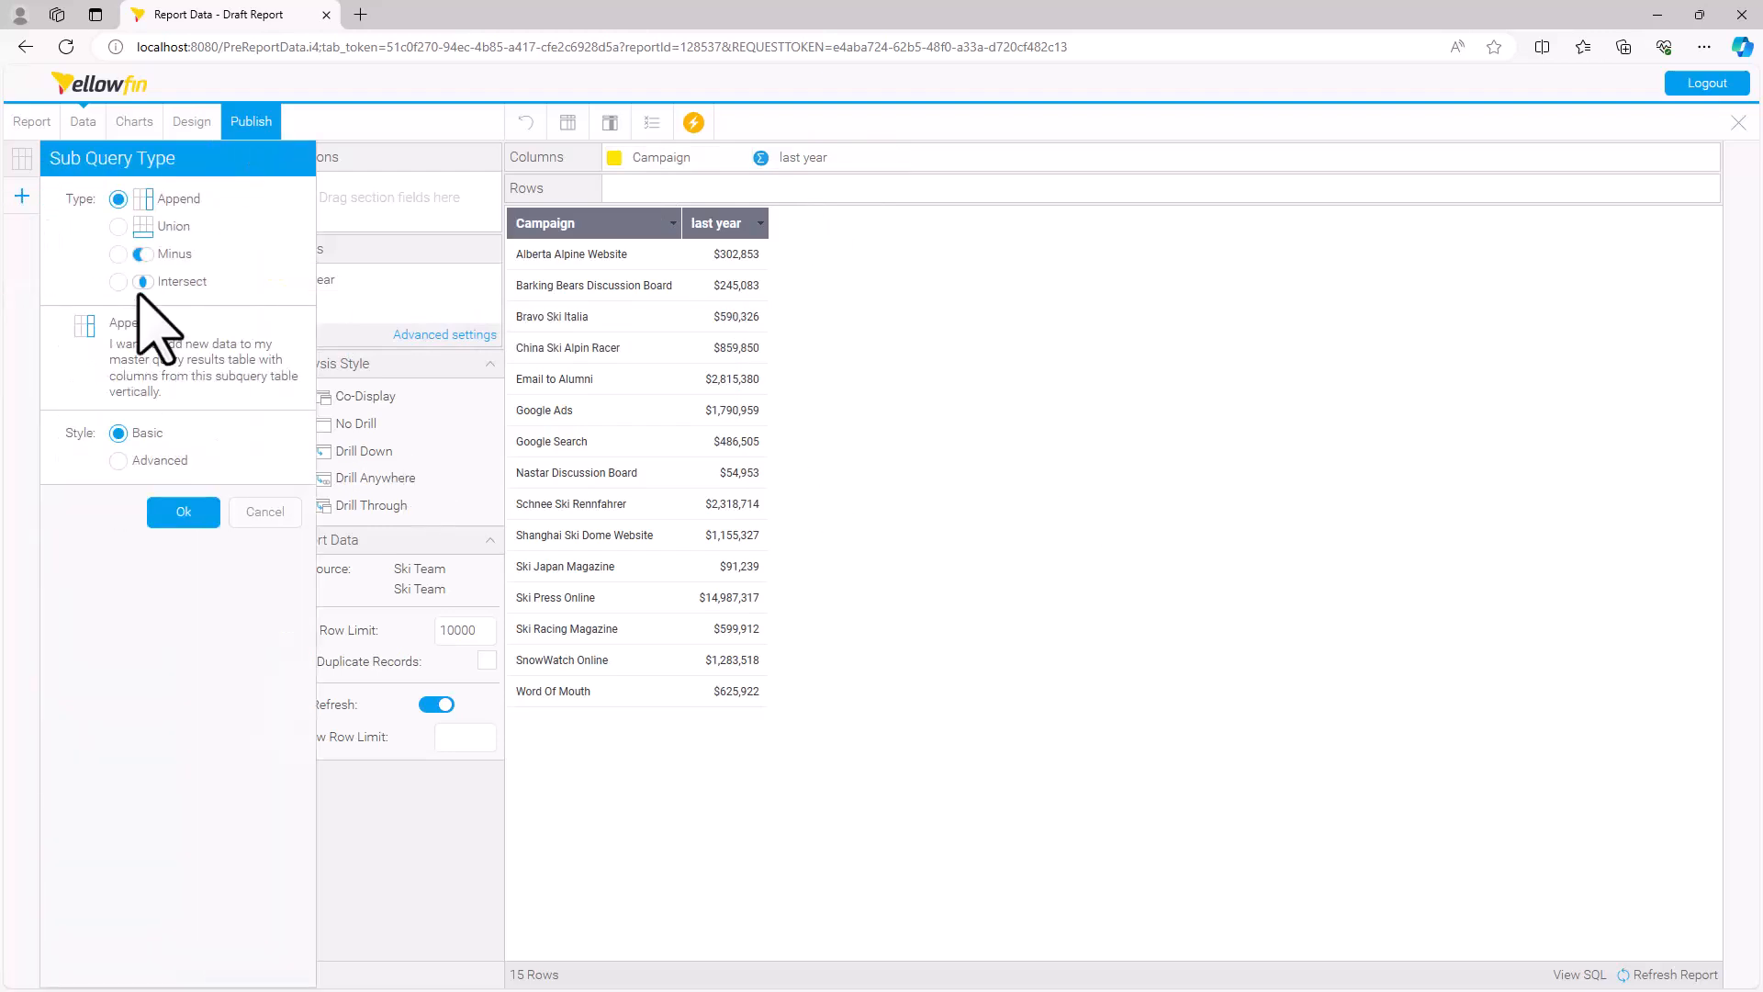
click(117, 282)
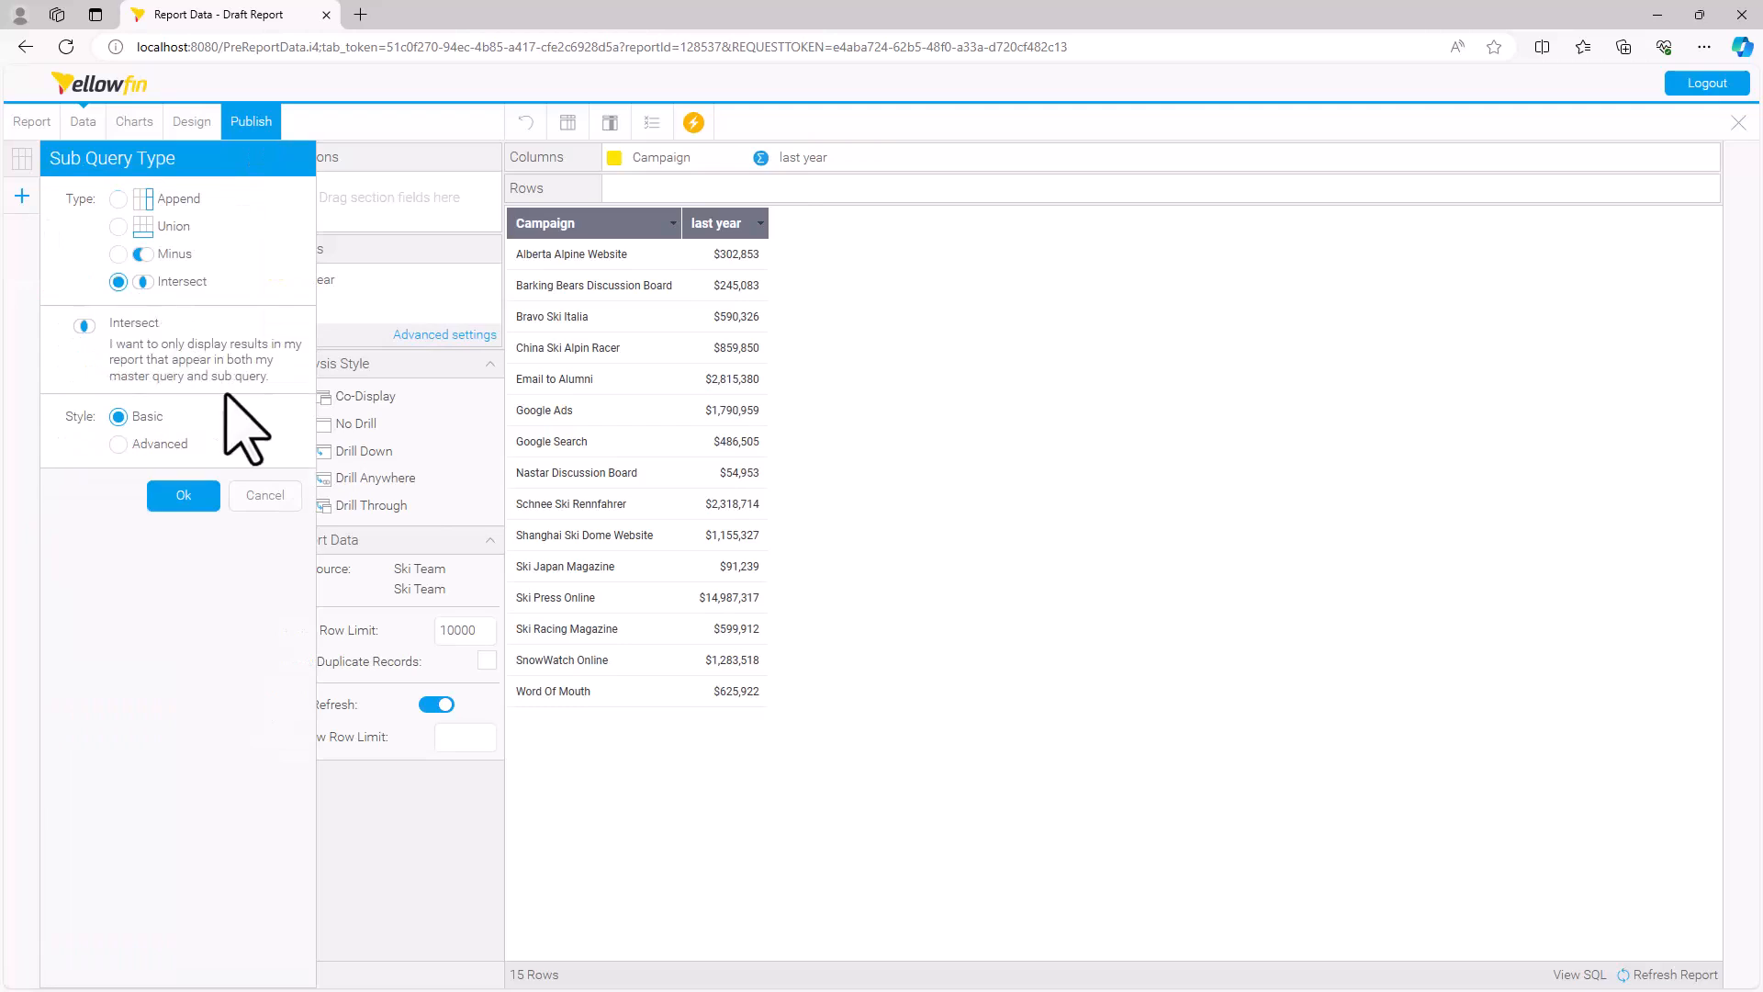
click(184, 495)
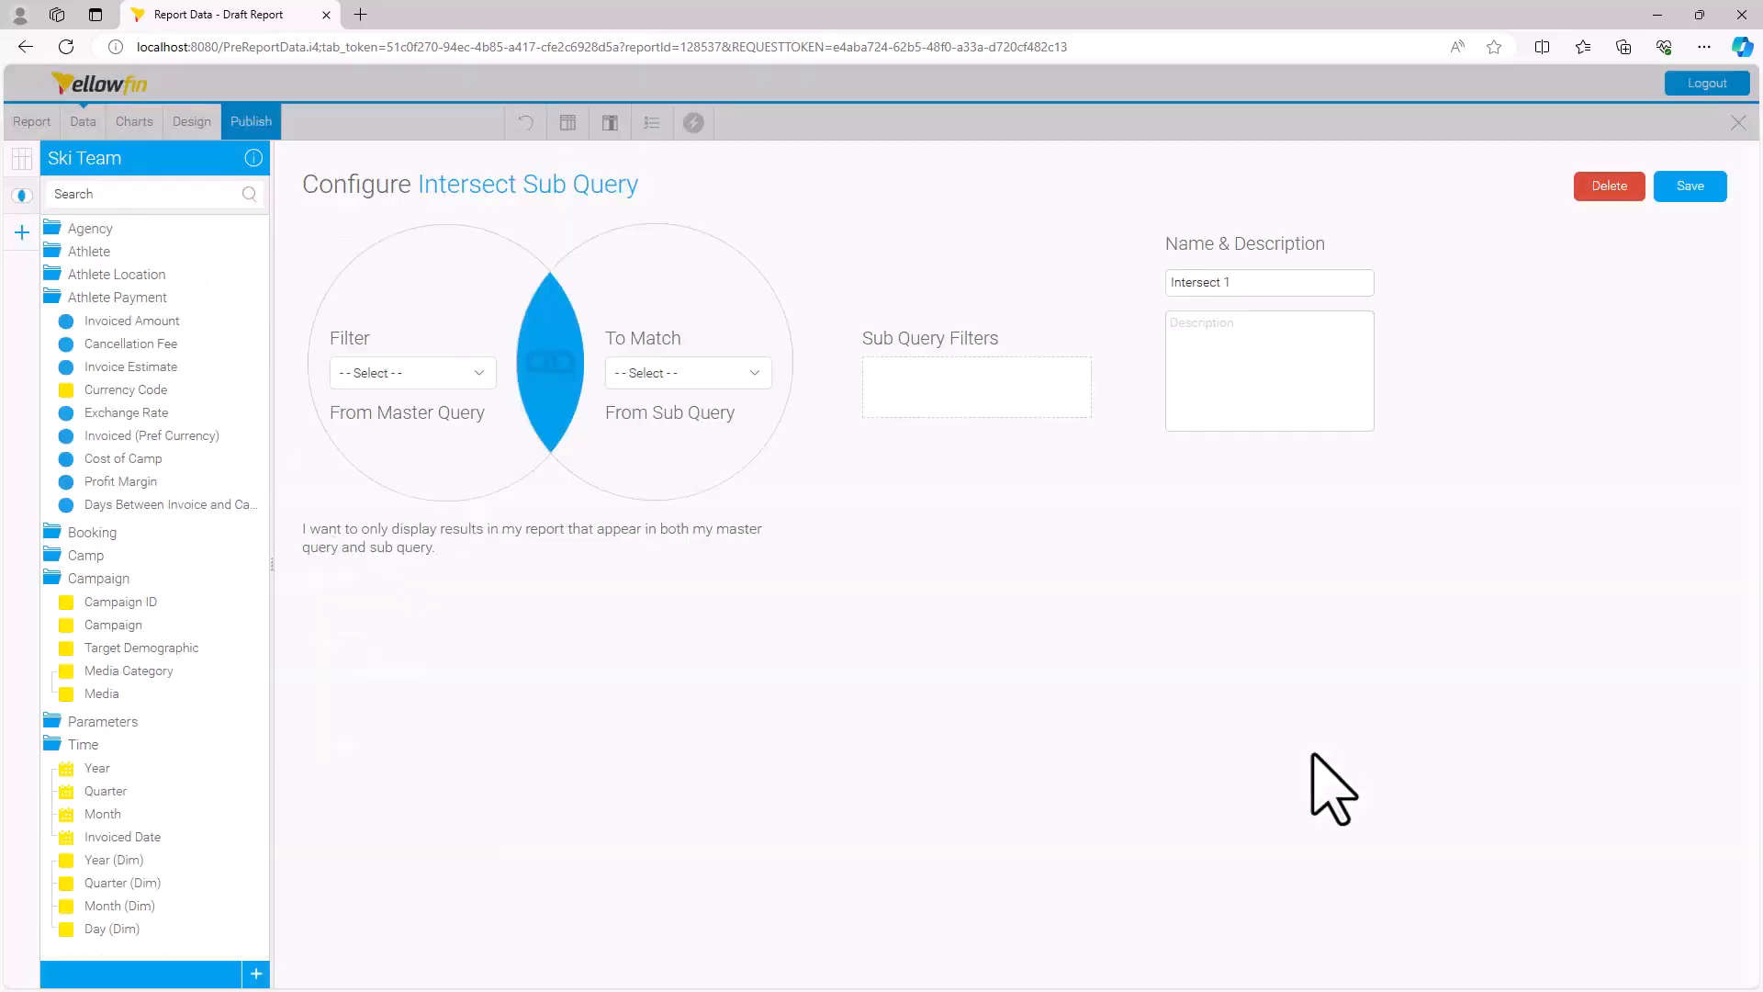
Match Campaign from the master query to Campaign in the Intersect sub query, add Year as its filter, and save it.
click(432, 373)
scroll(470, 725, down, 5)
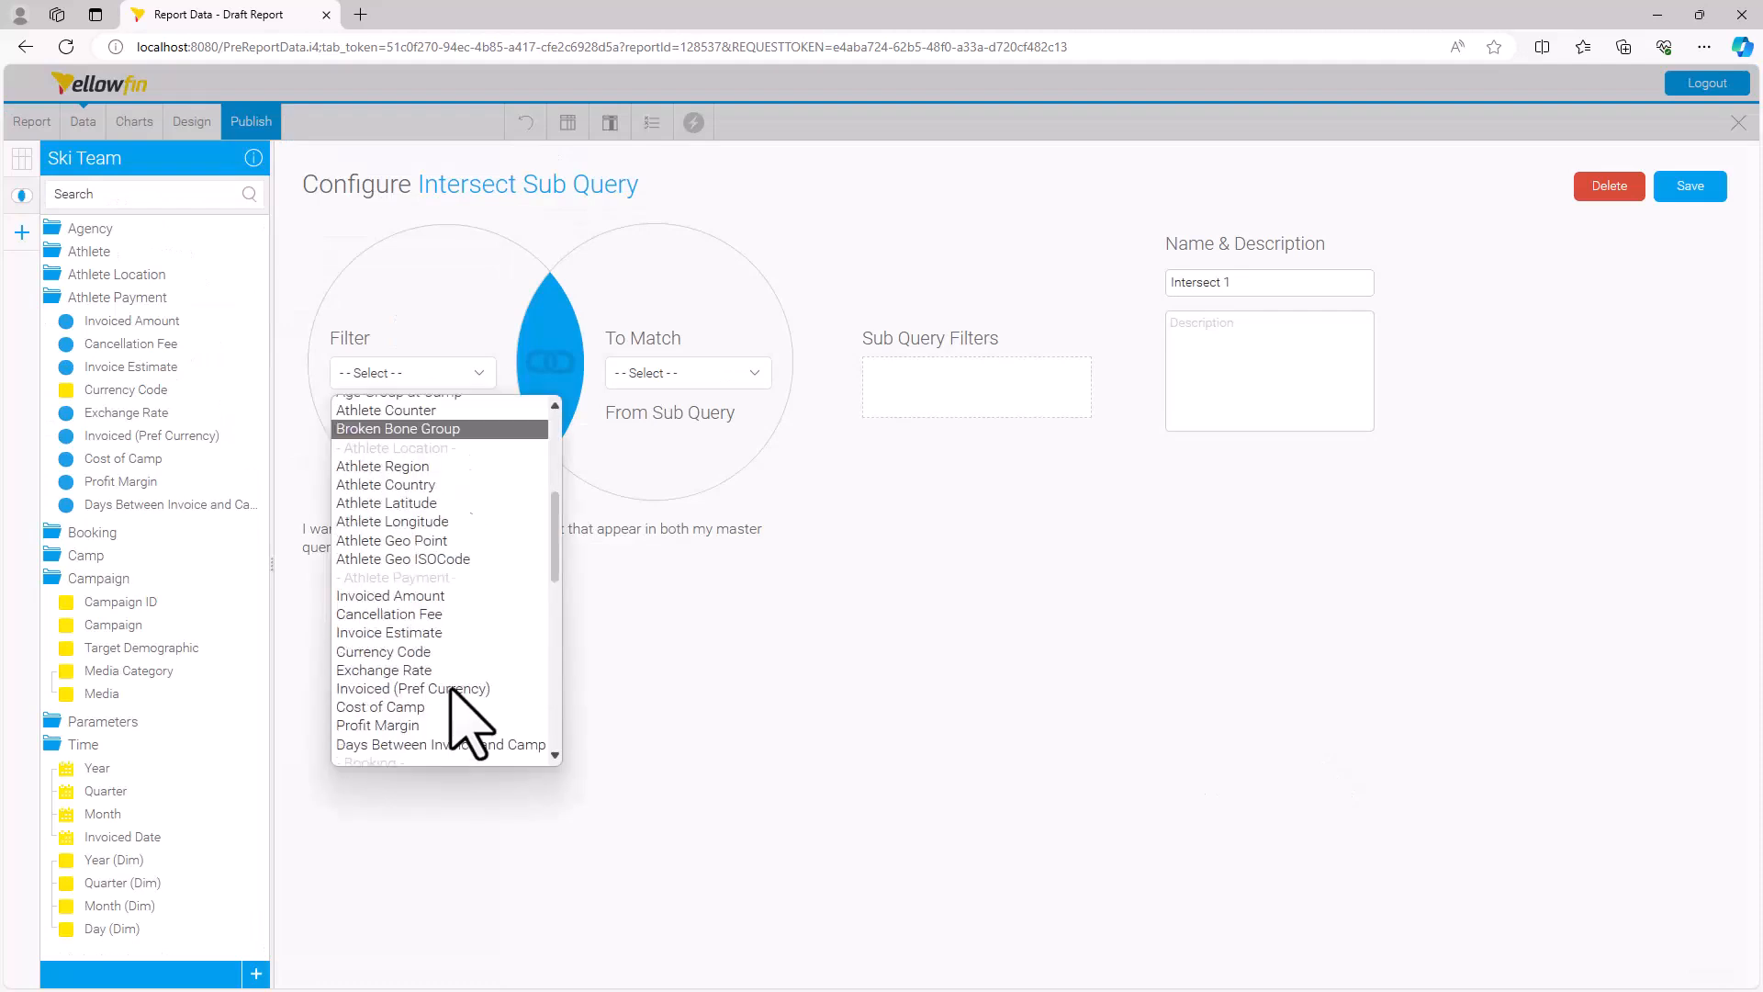
scroll(450, 694, down, 3)
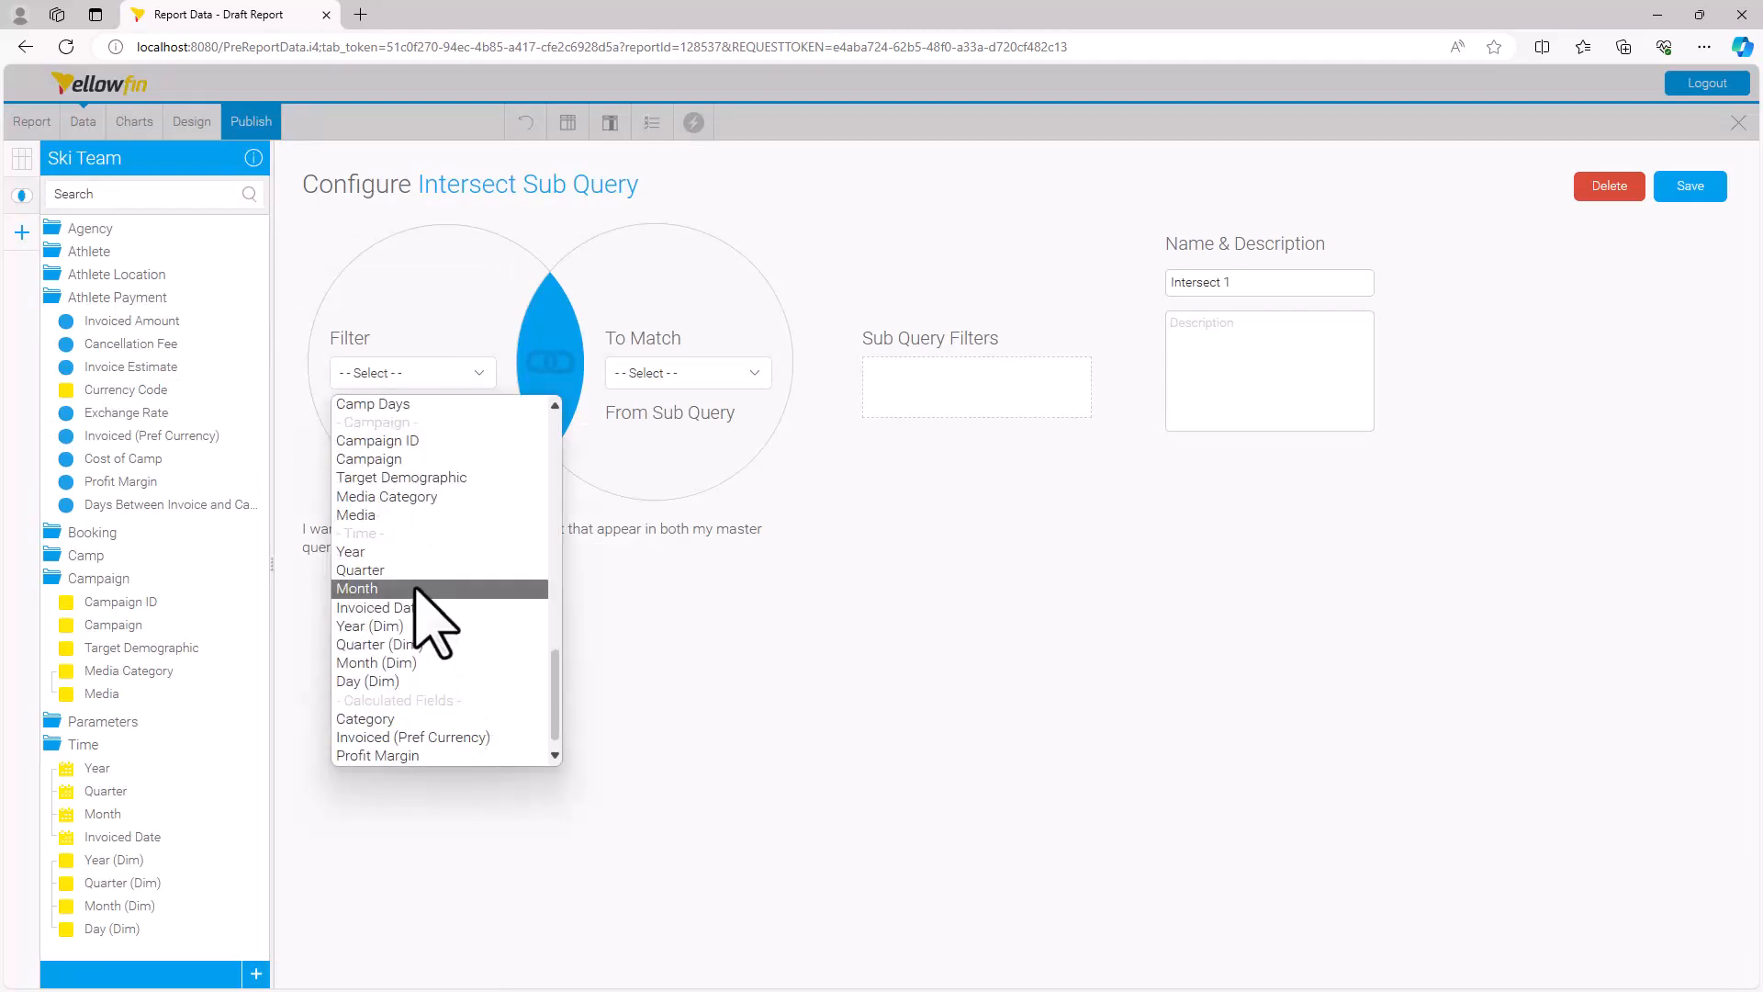
click(399, 459)
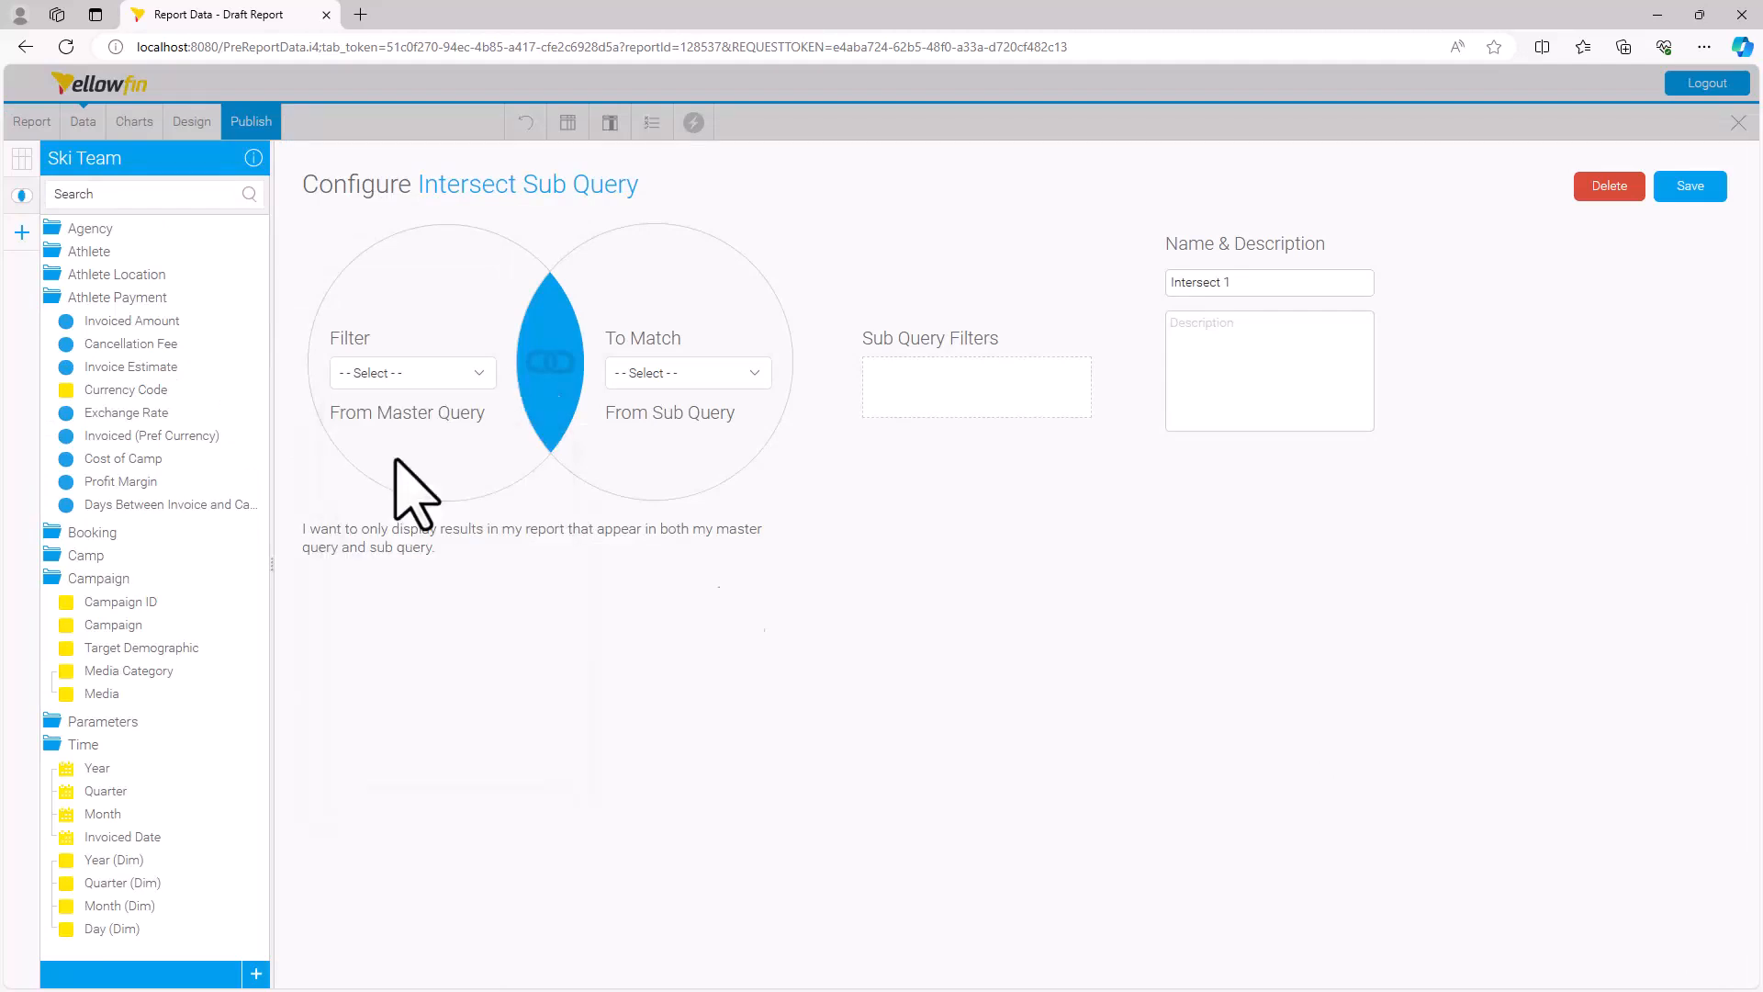
click(657, 373)
scroll(780, 652, down, 10)
scroll(780, 652, down, 3)
click(730, 553)
drag(90, 772, 946, 395)
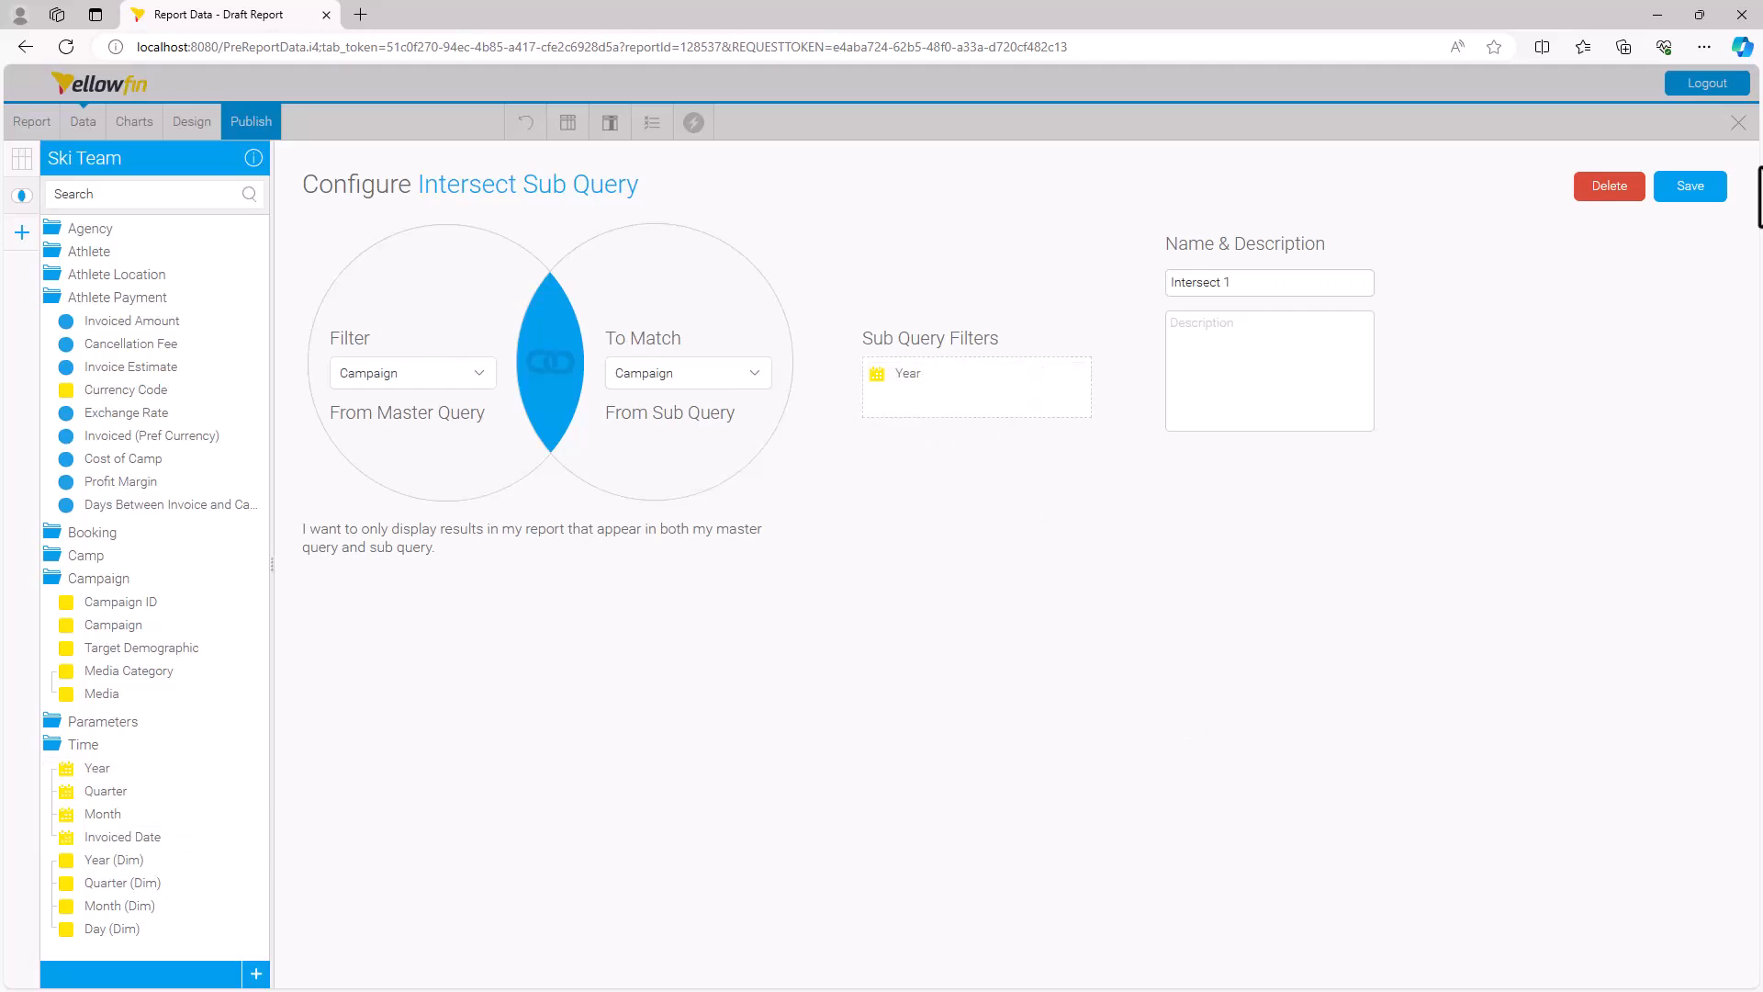
click(1688, 187)
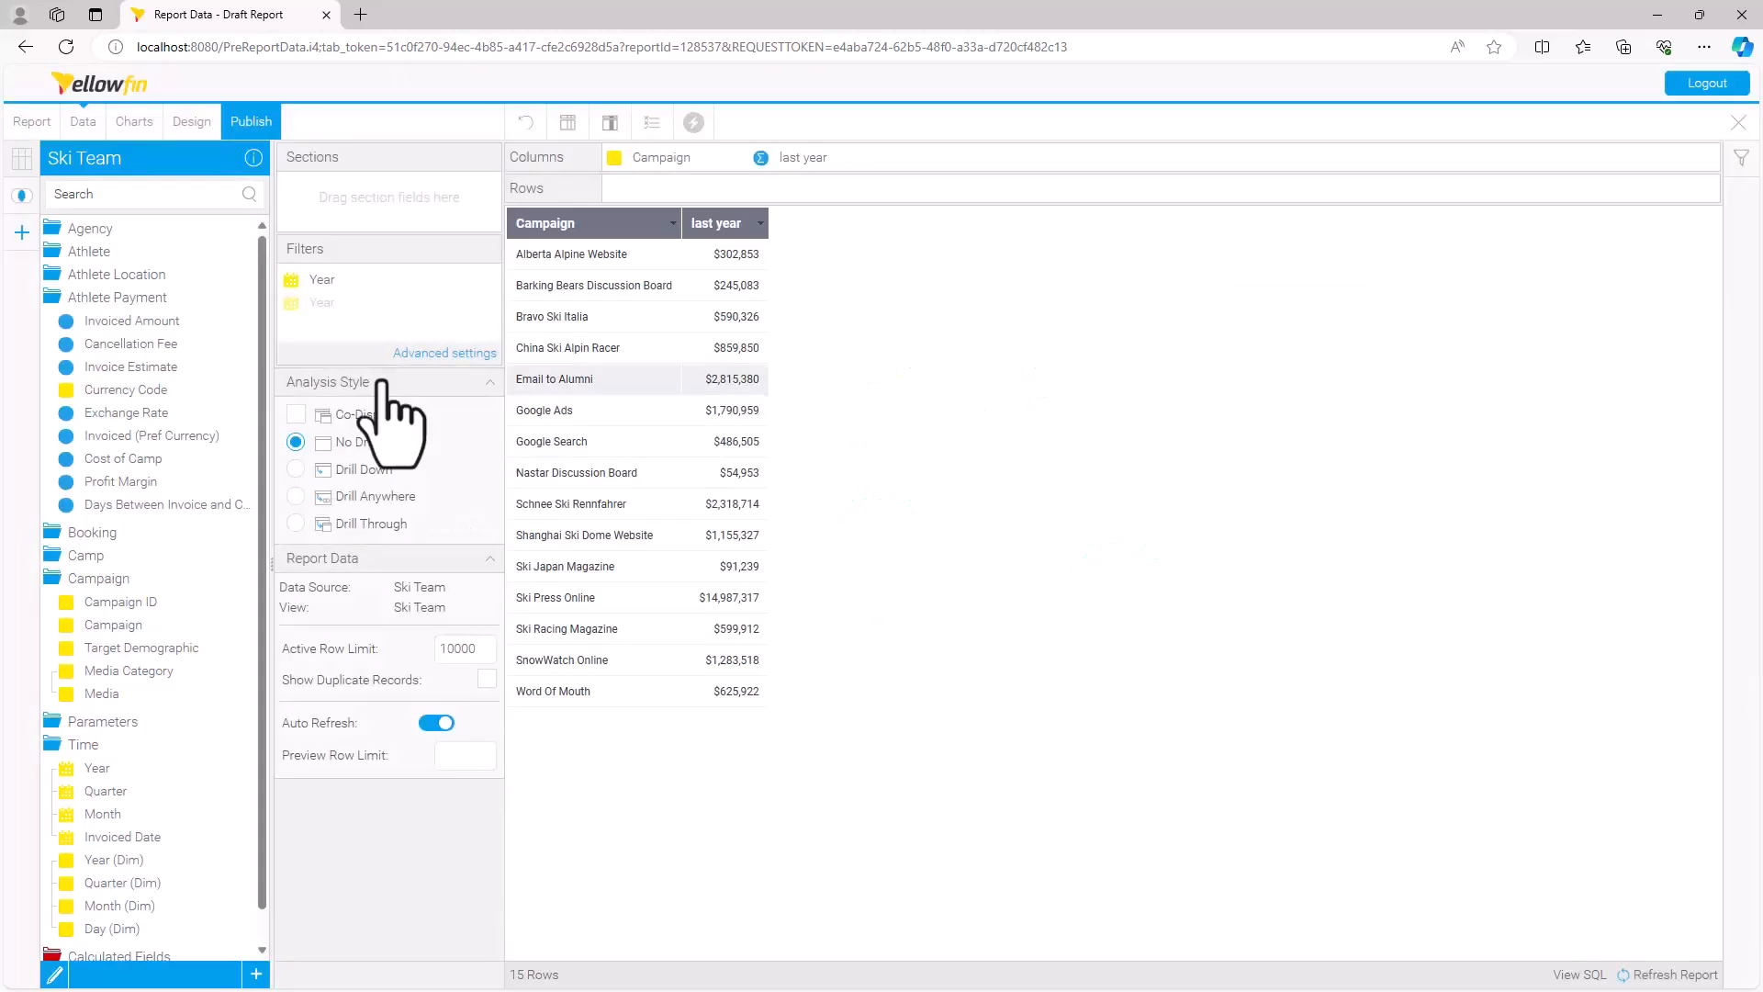
Check the master query's Year period in the advanced filter settings, then set Intersect 1's Year filter to the pre-defined period This Year and save.
click(444, 357)
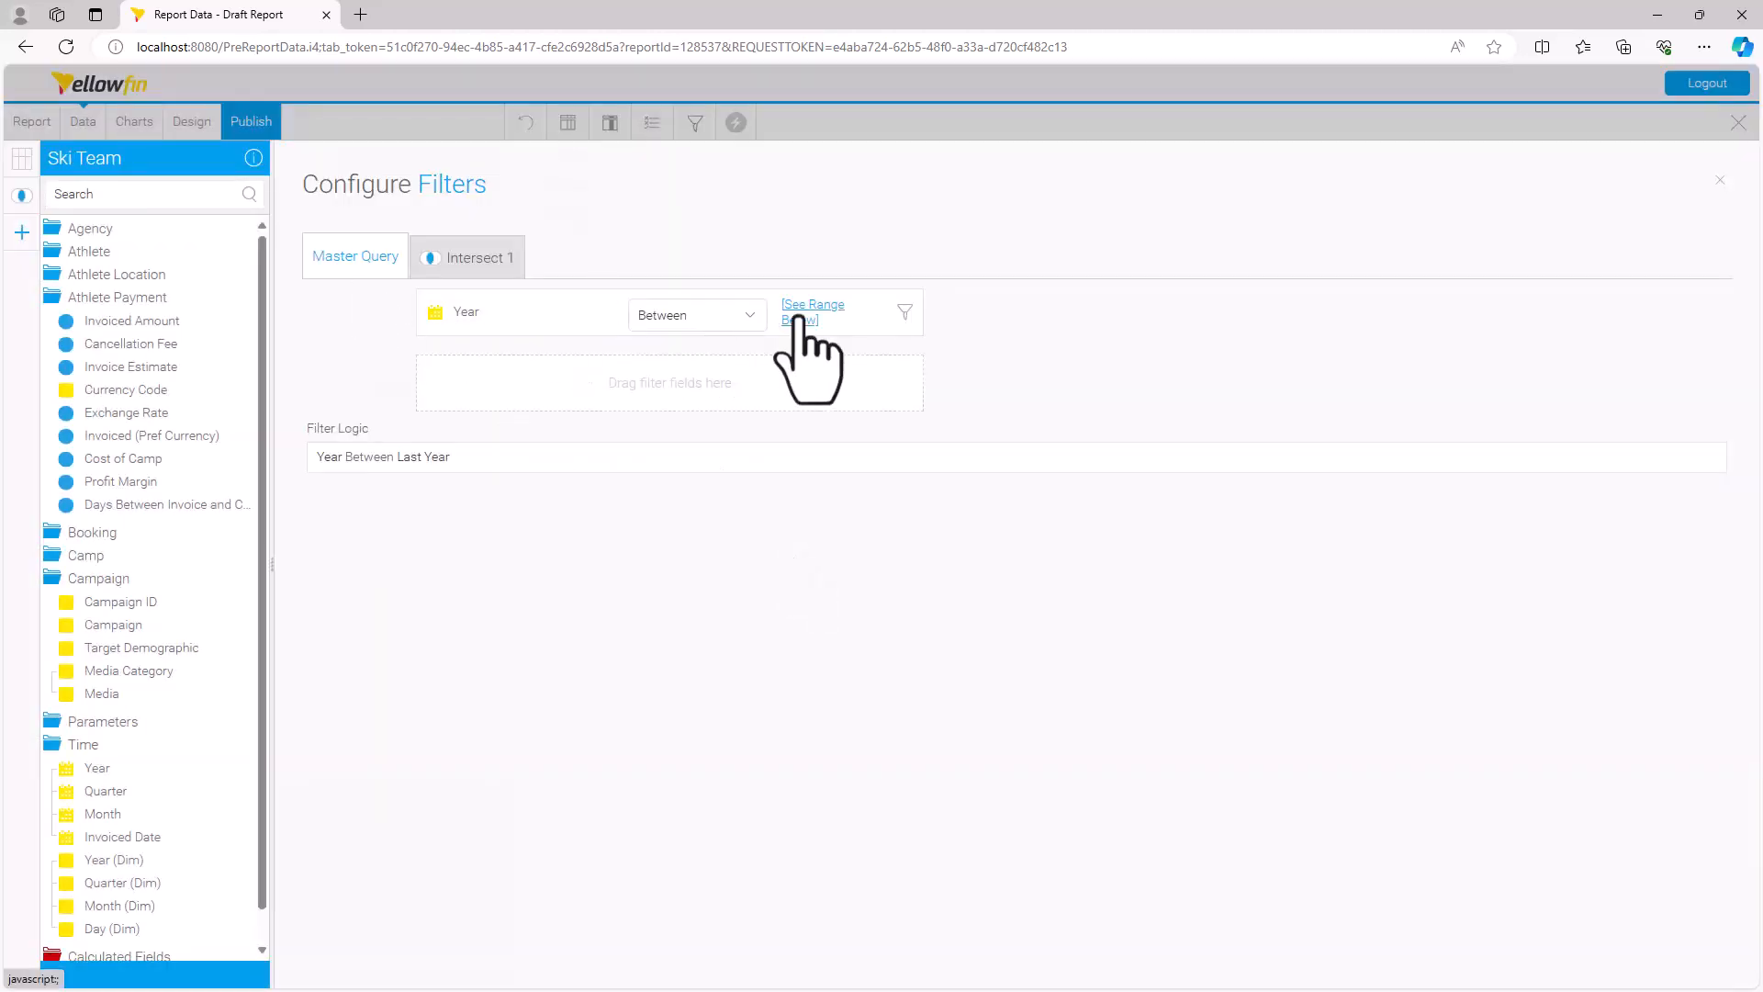
click(799, 321)
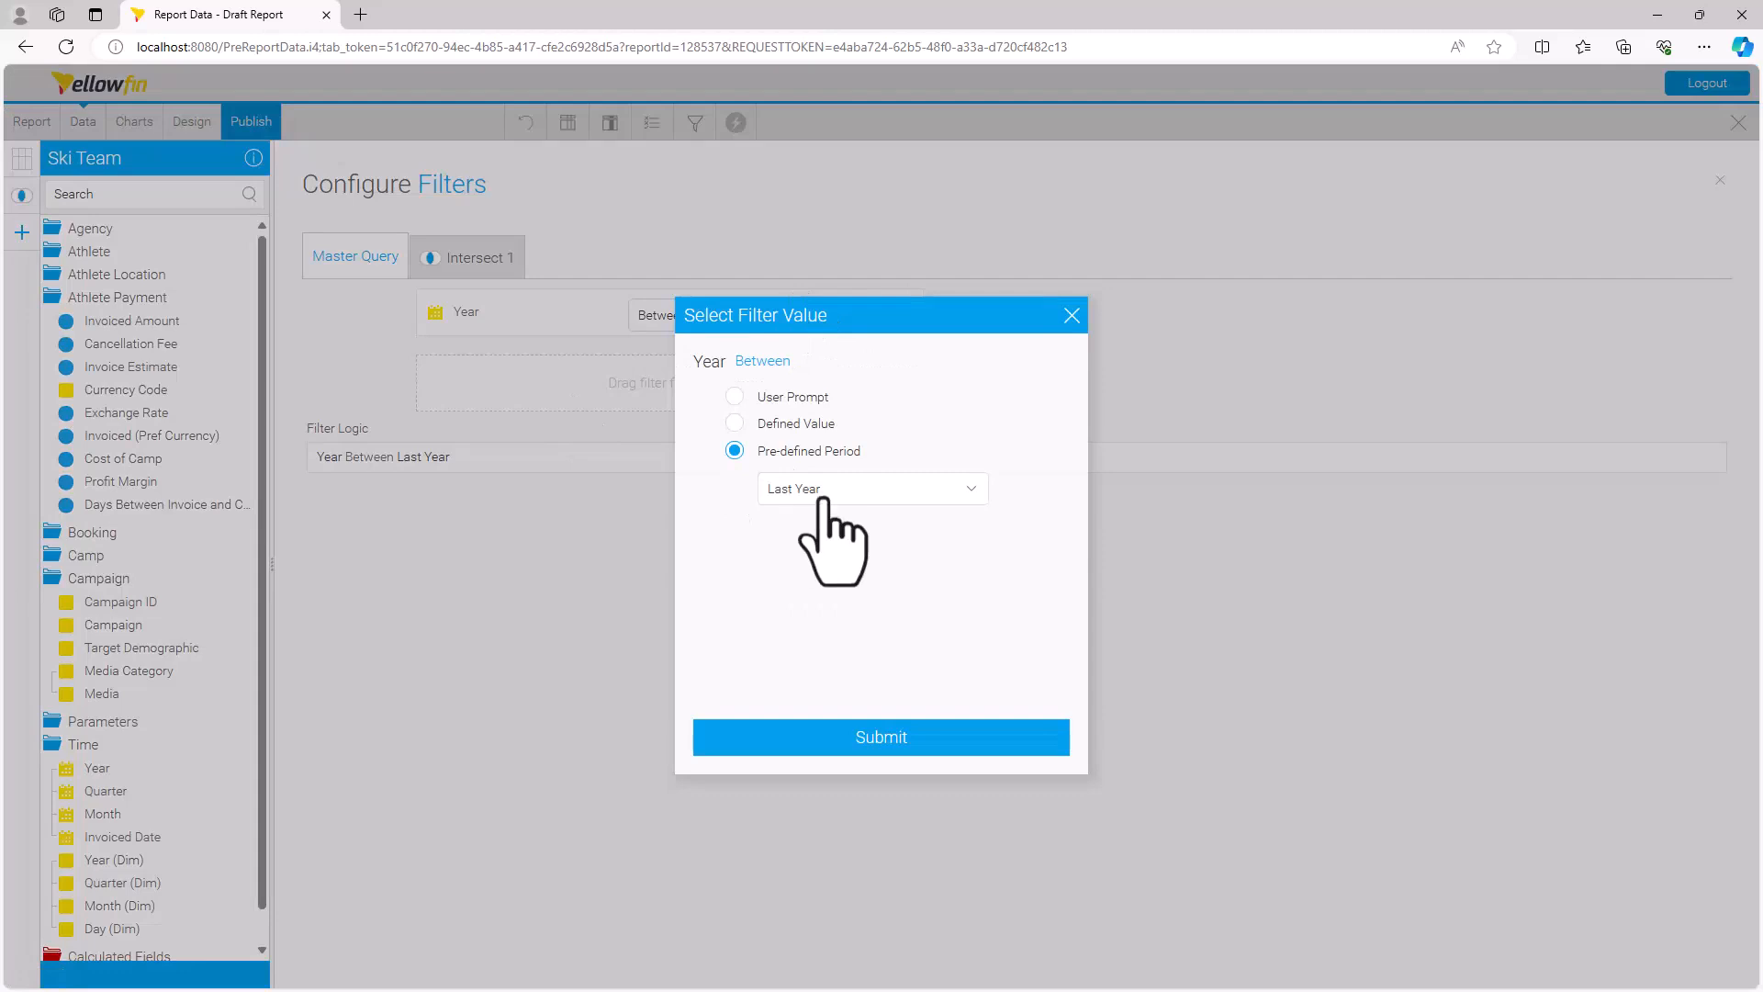
click(1070, 317)
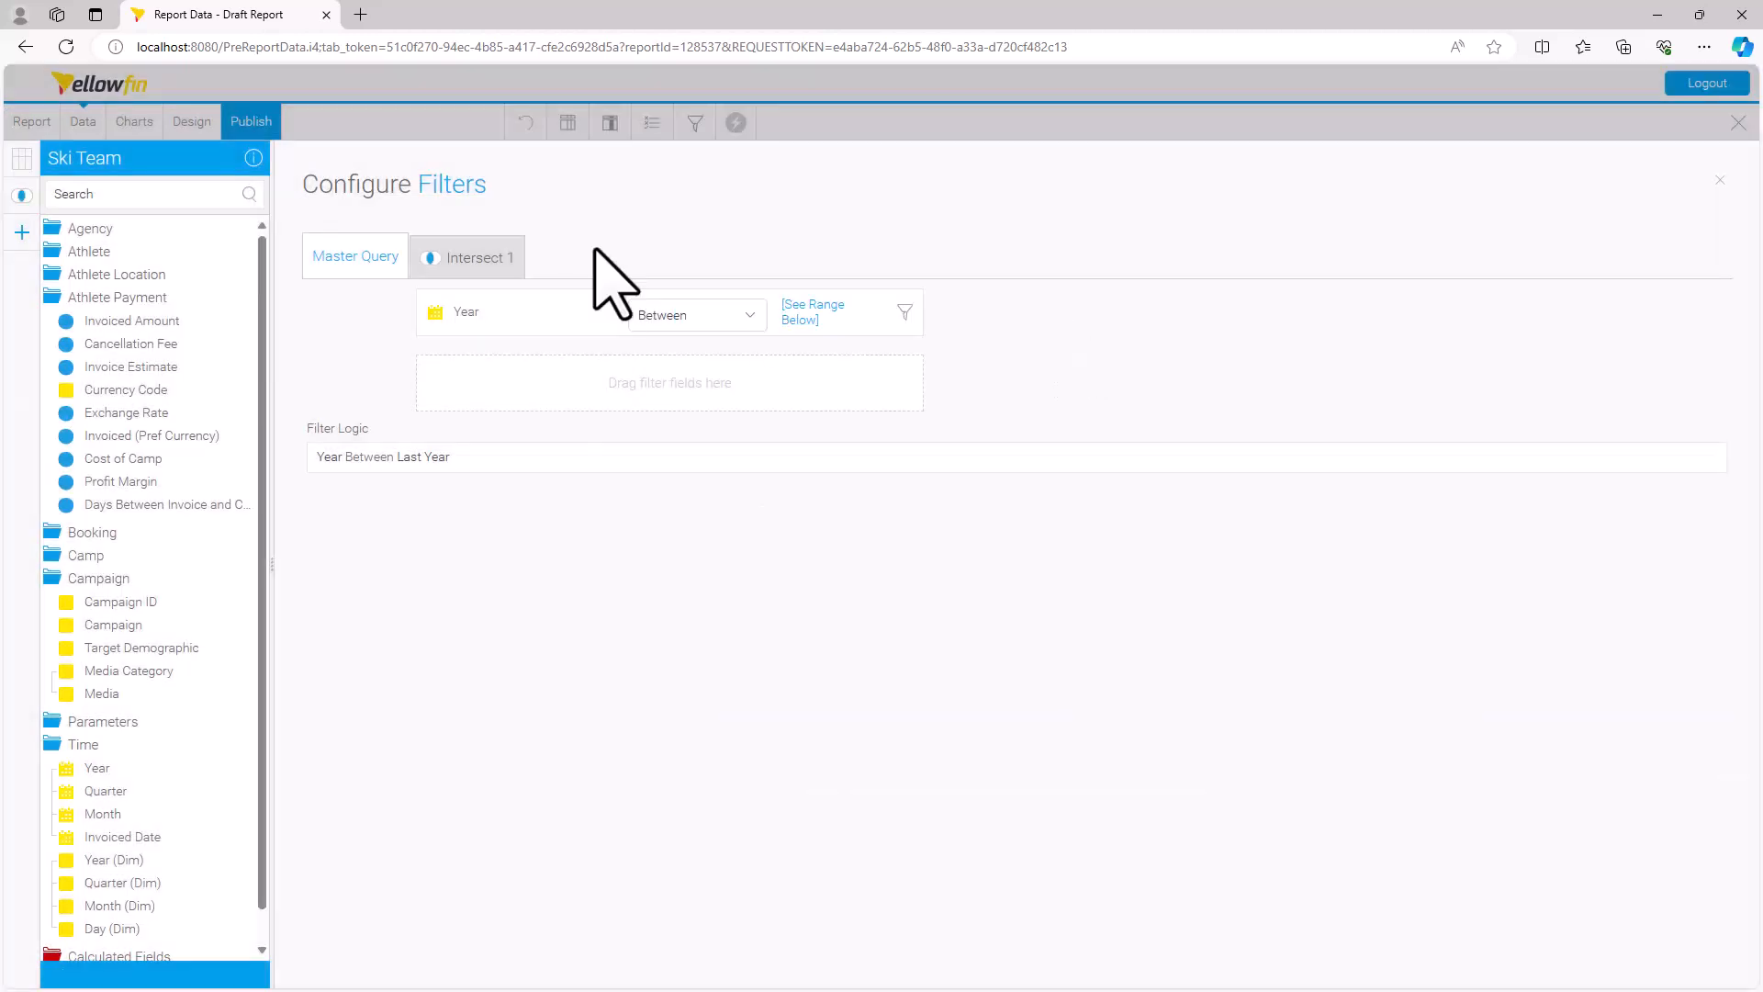
click(477, 257)
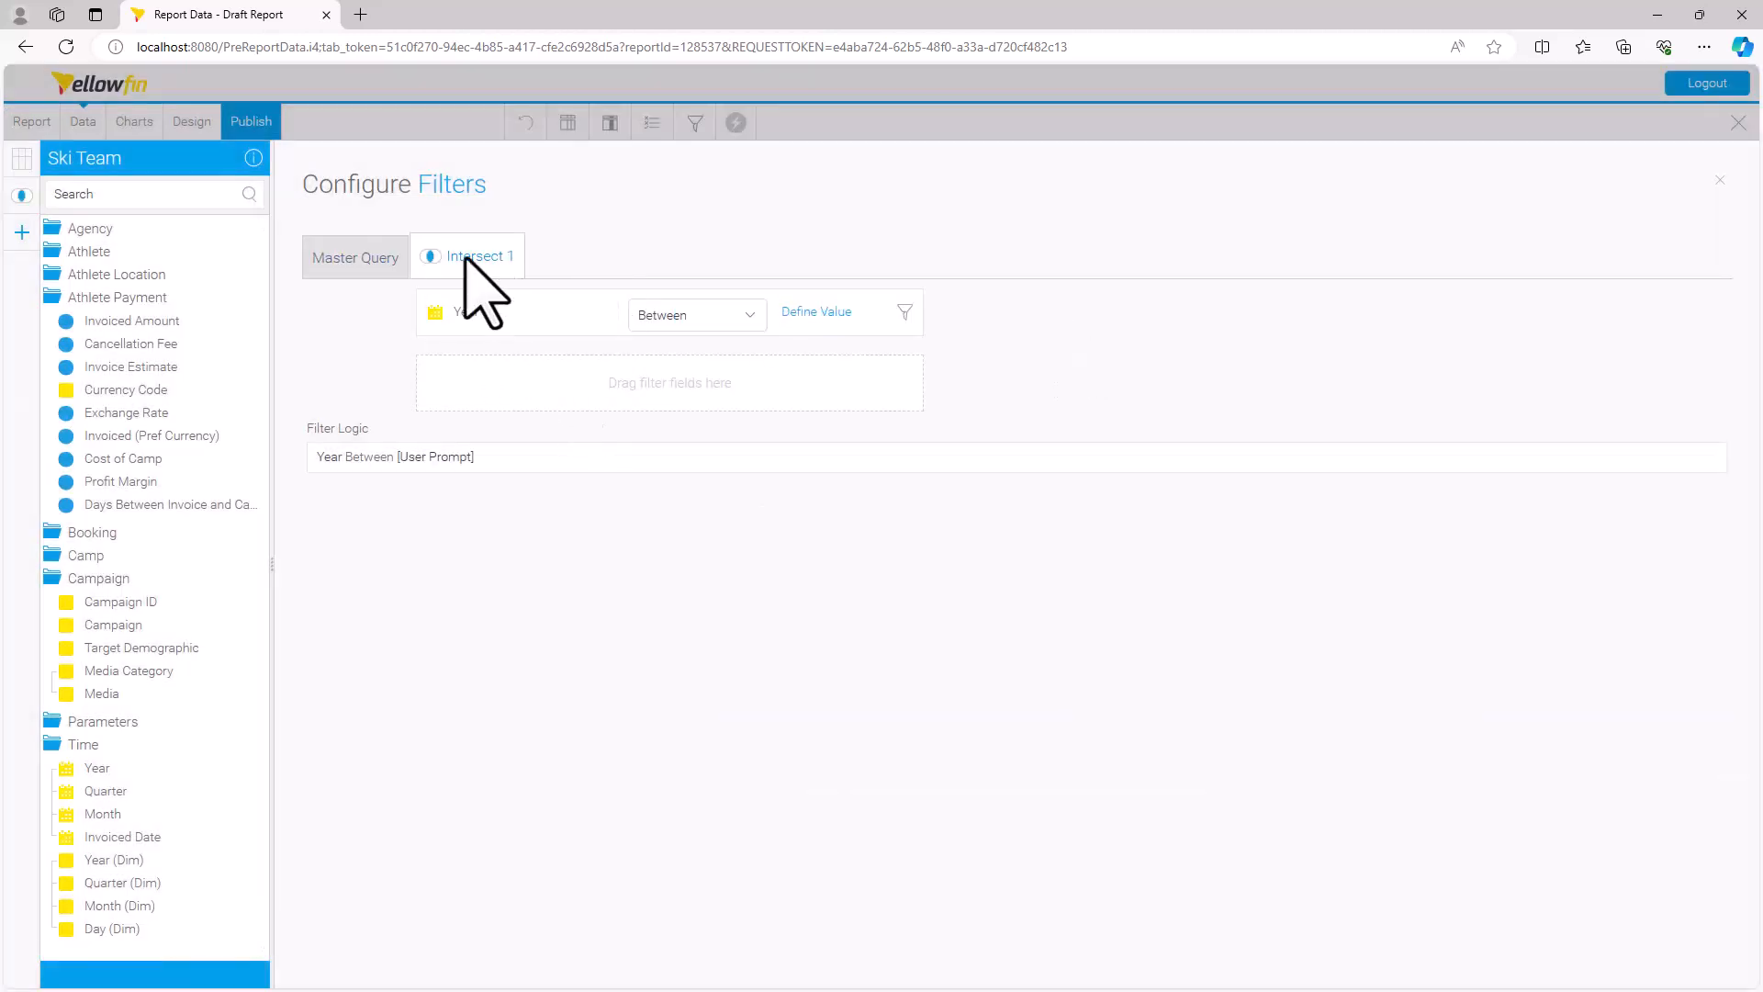
click(826, 313)
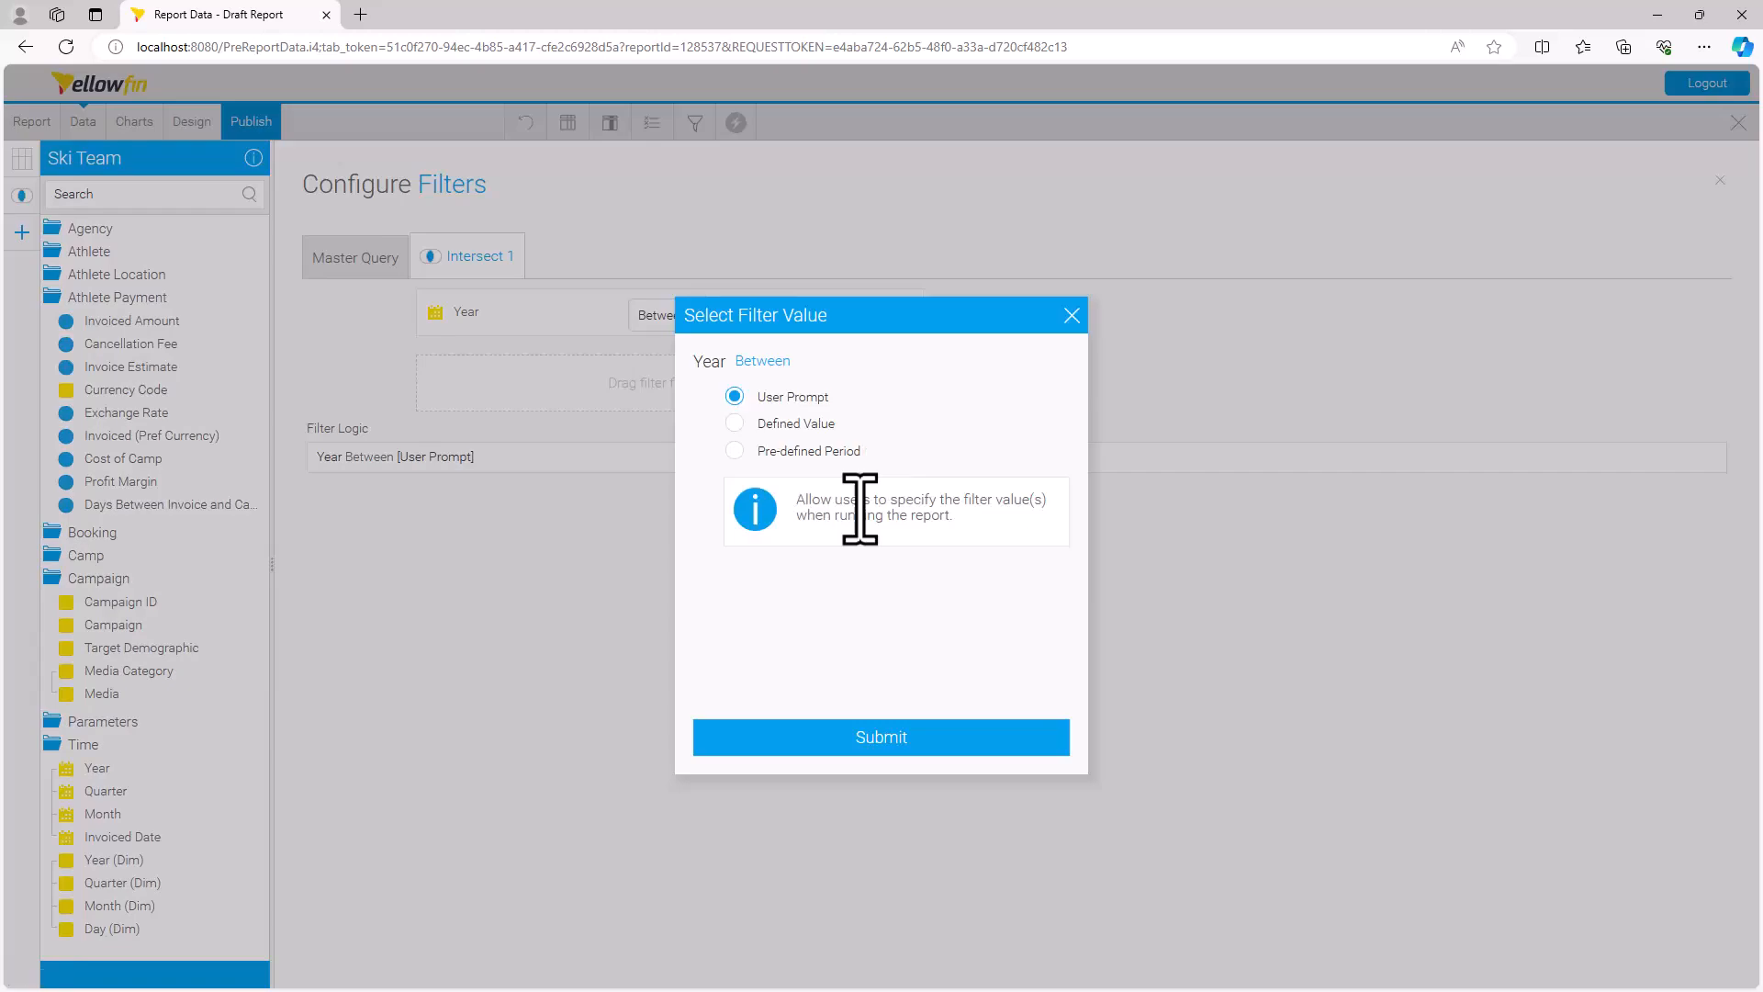
click(739, 452)
click(805, 478)
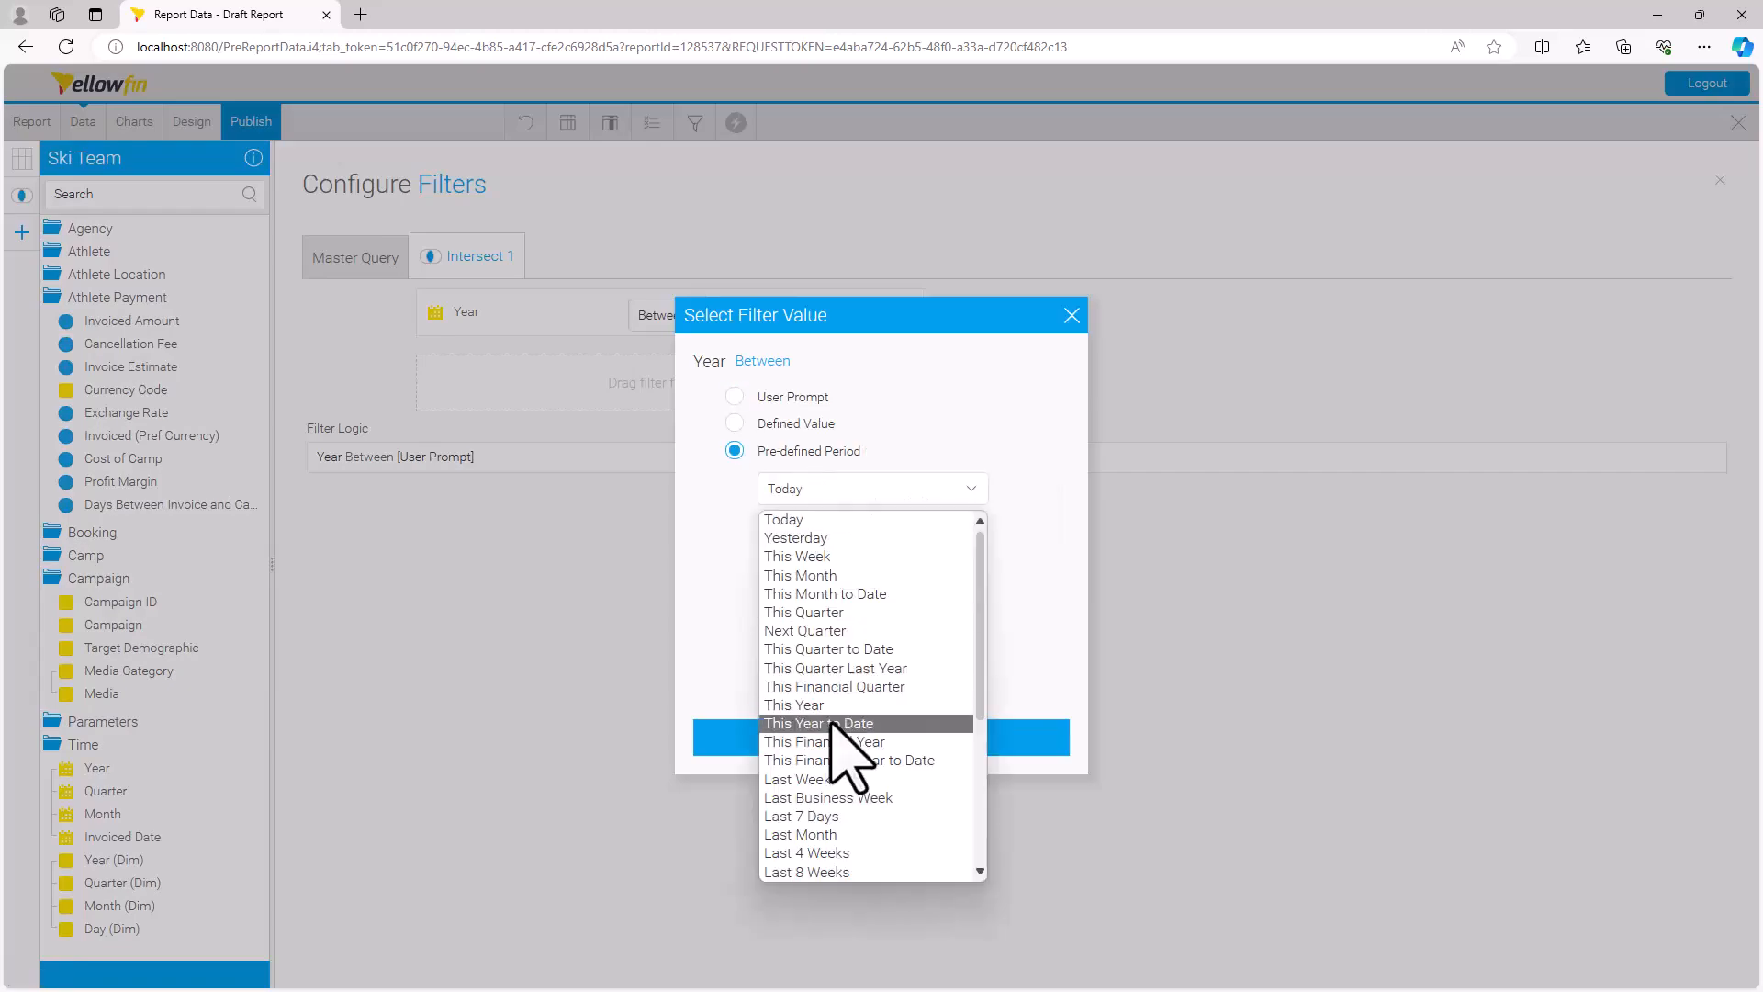
click(822, 706)
click(956, 743)
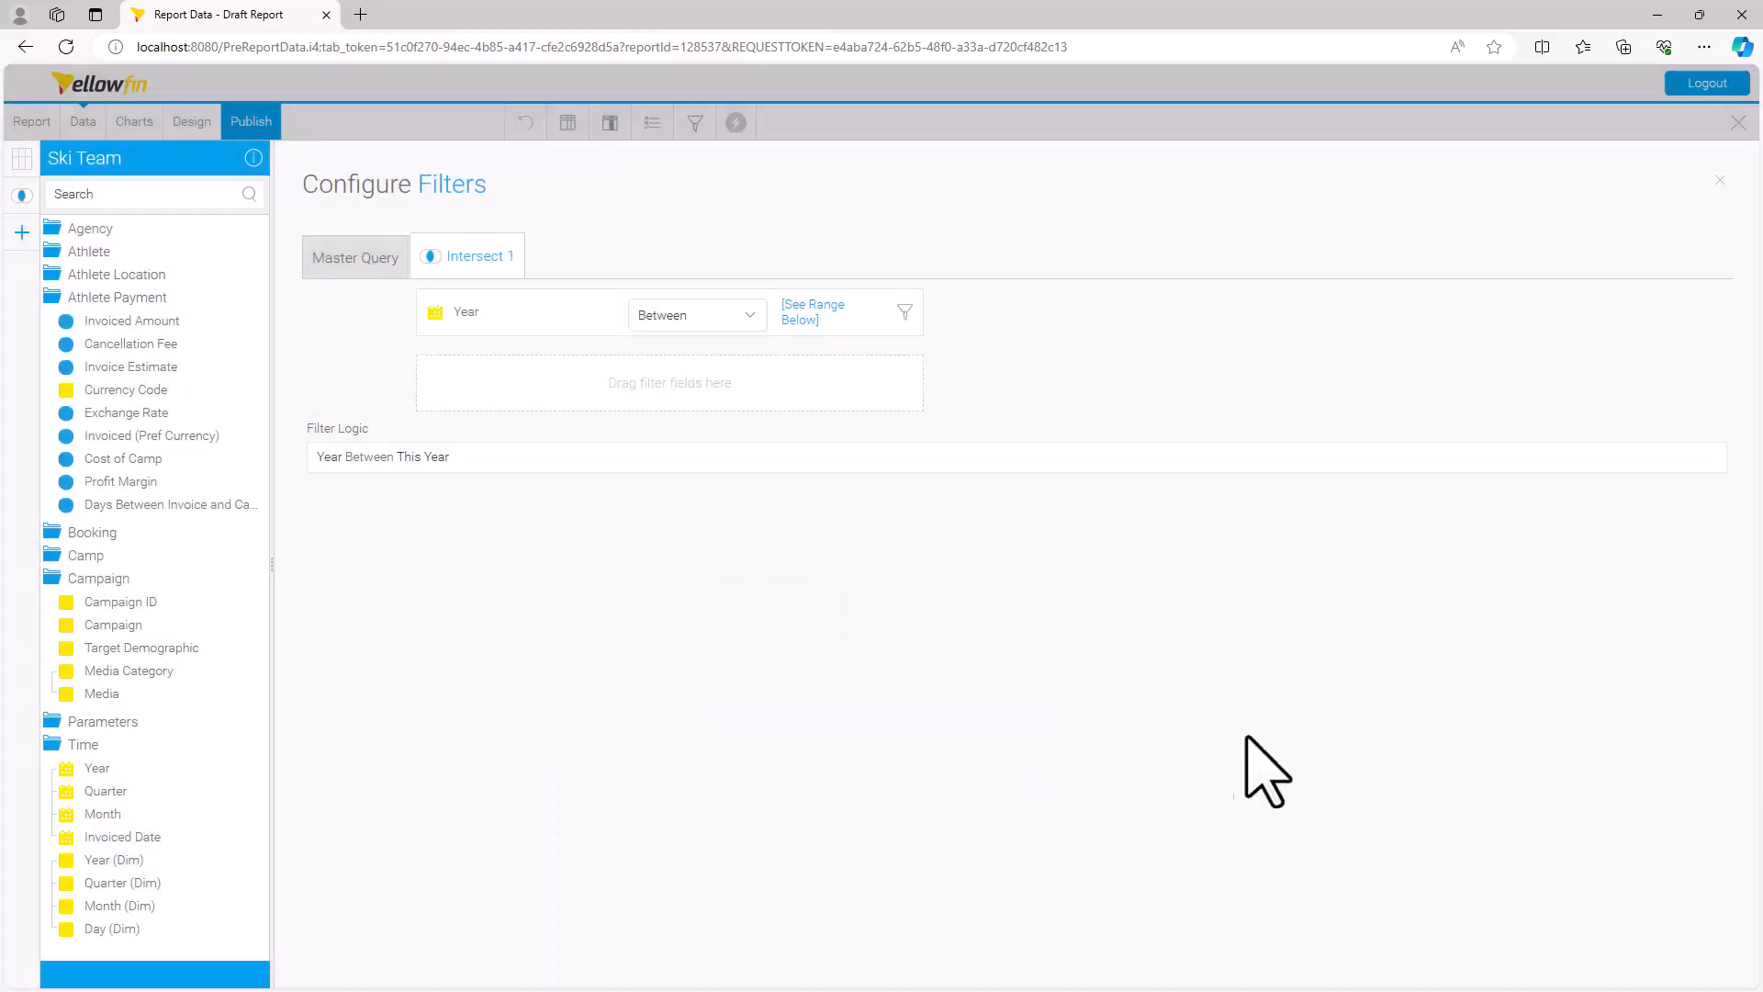
click(1720, 181)
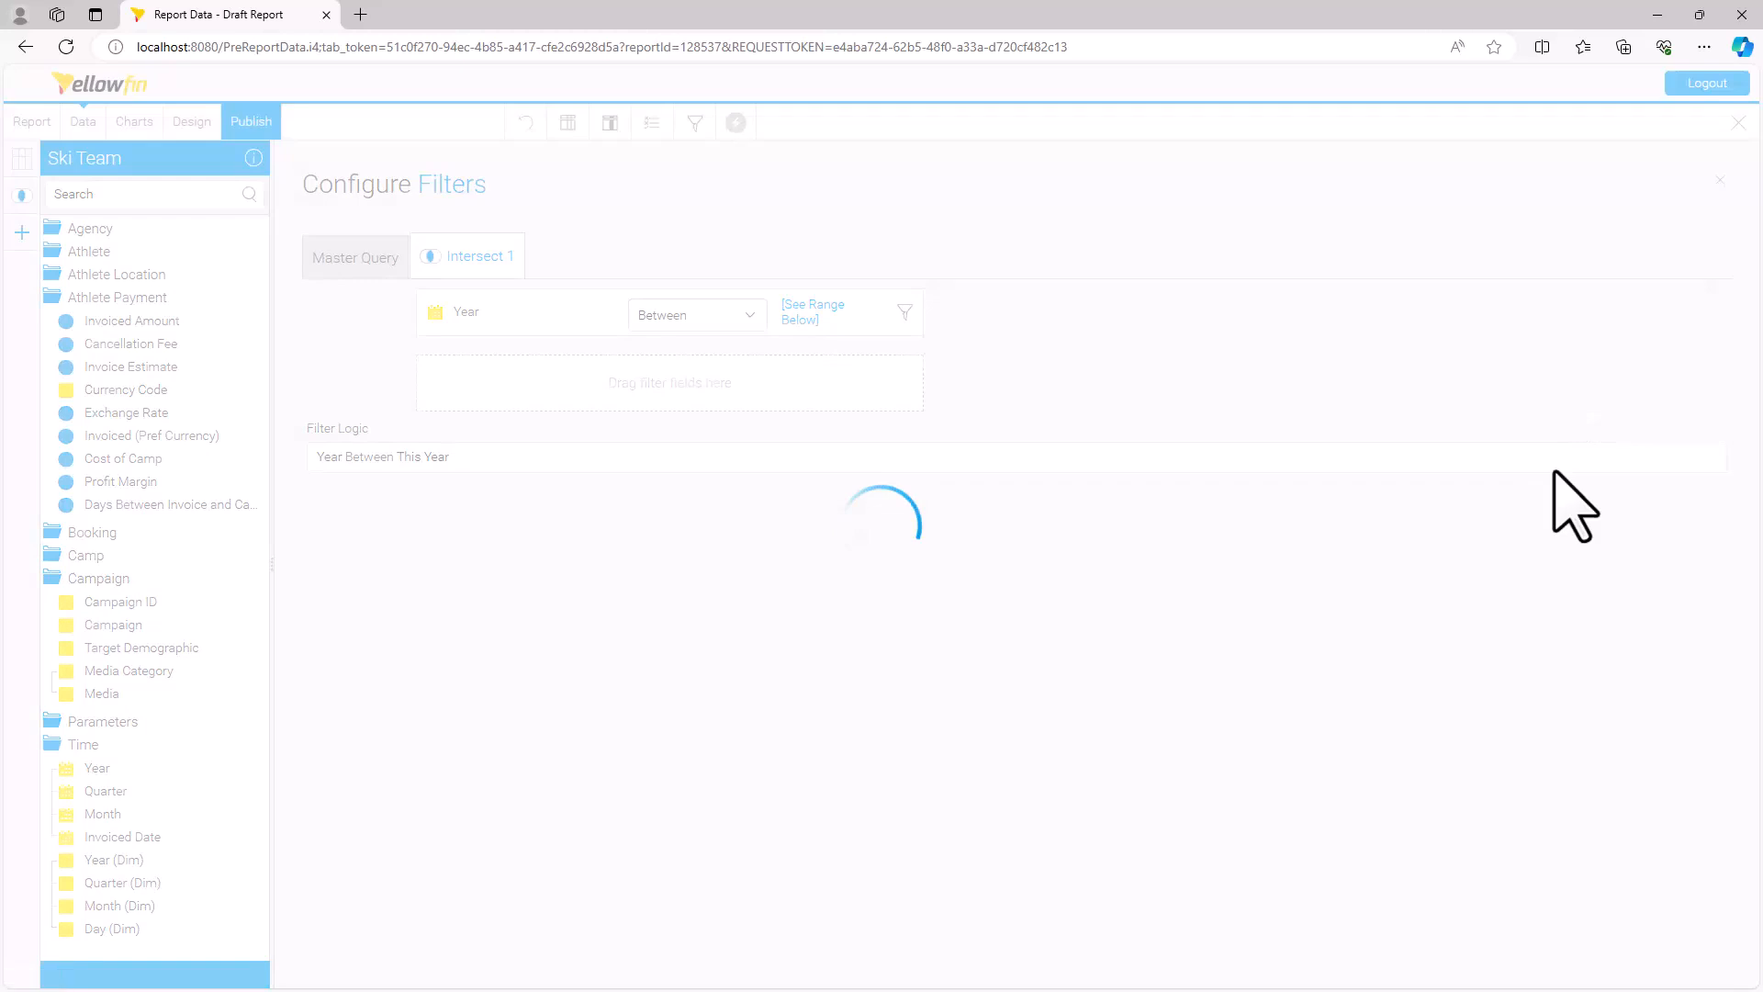
click(1688, 186)
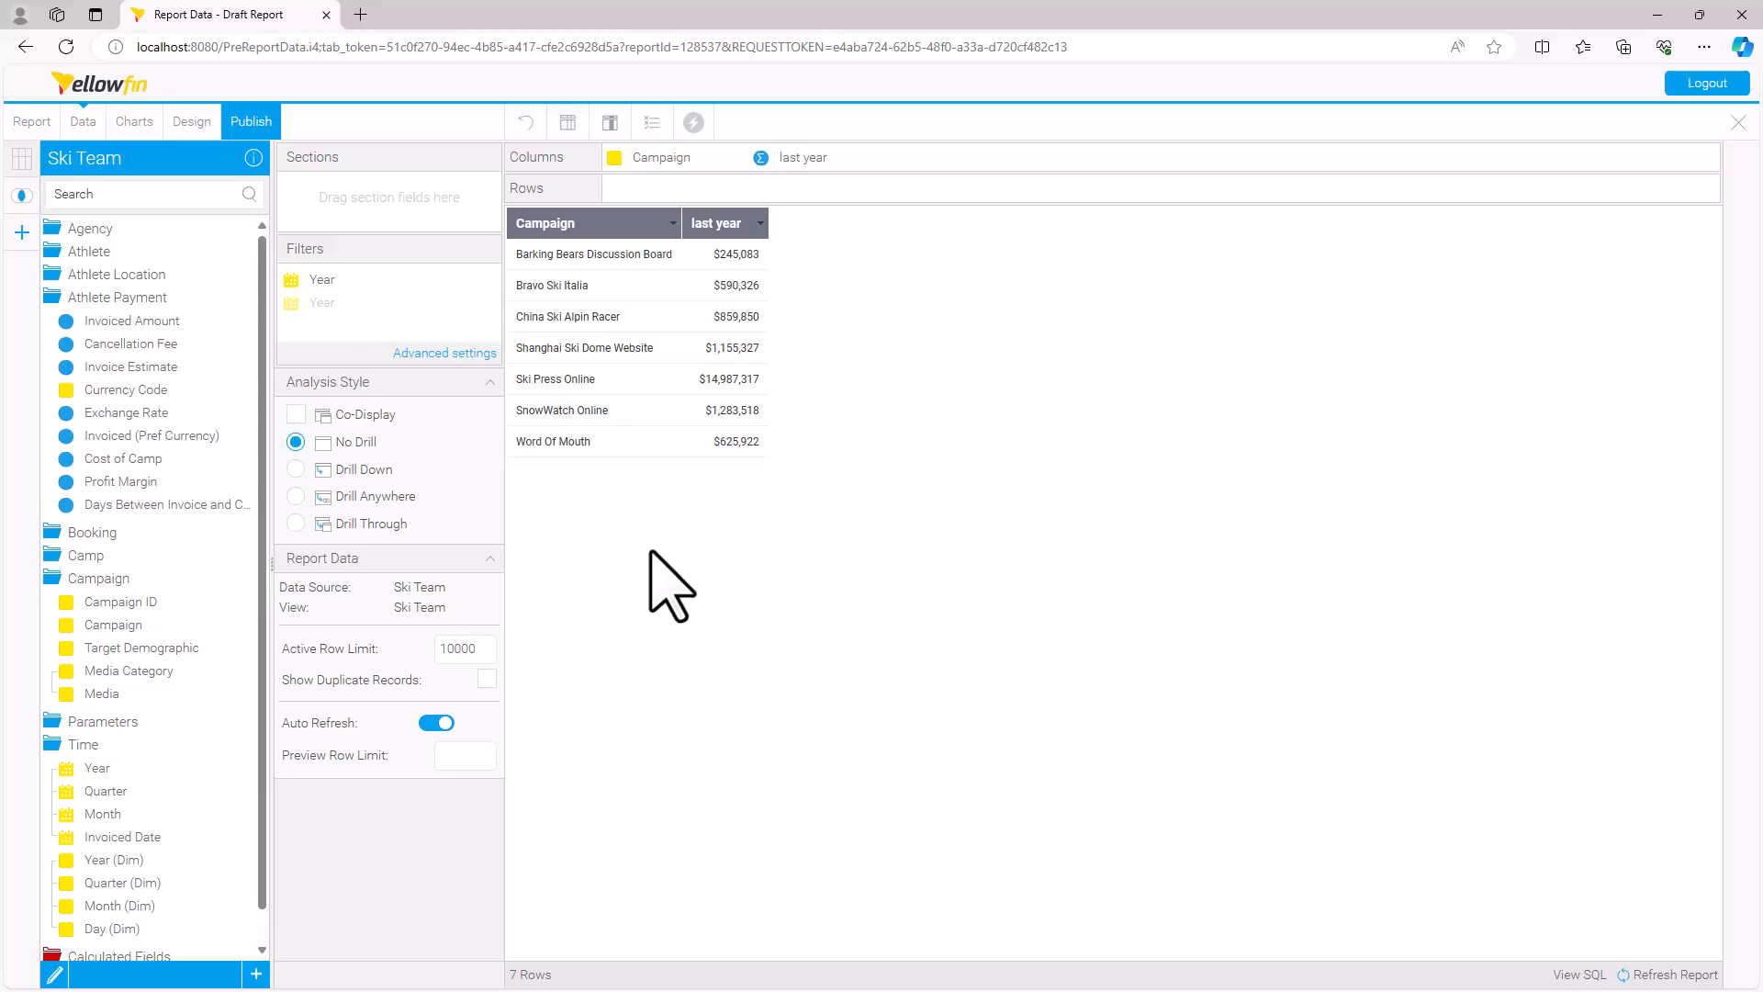
Delete the Intersect 1 sub query from the report and confirm the deletion.
click(22, 195)
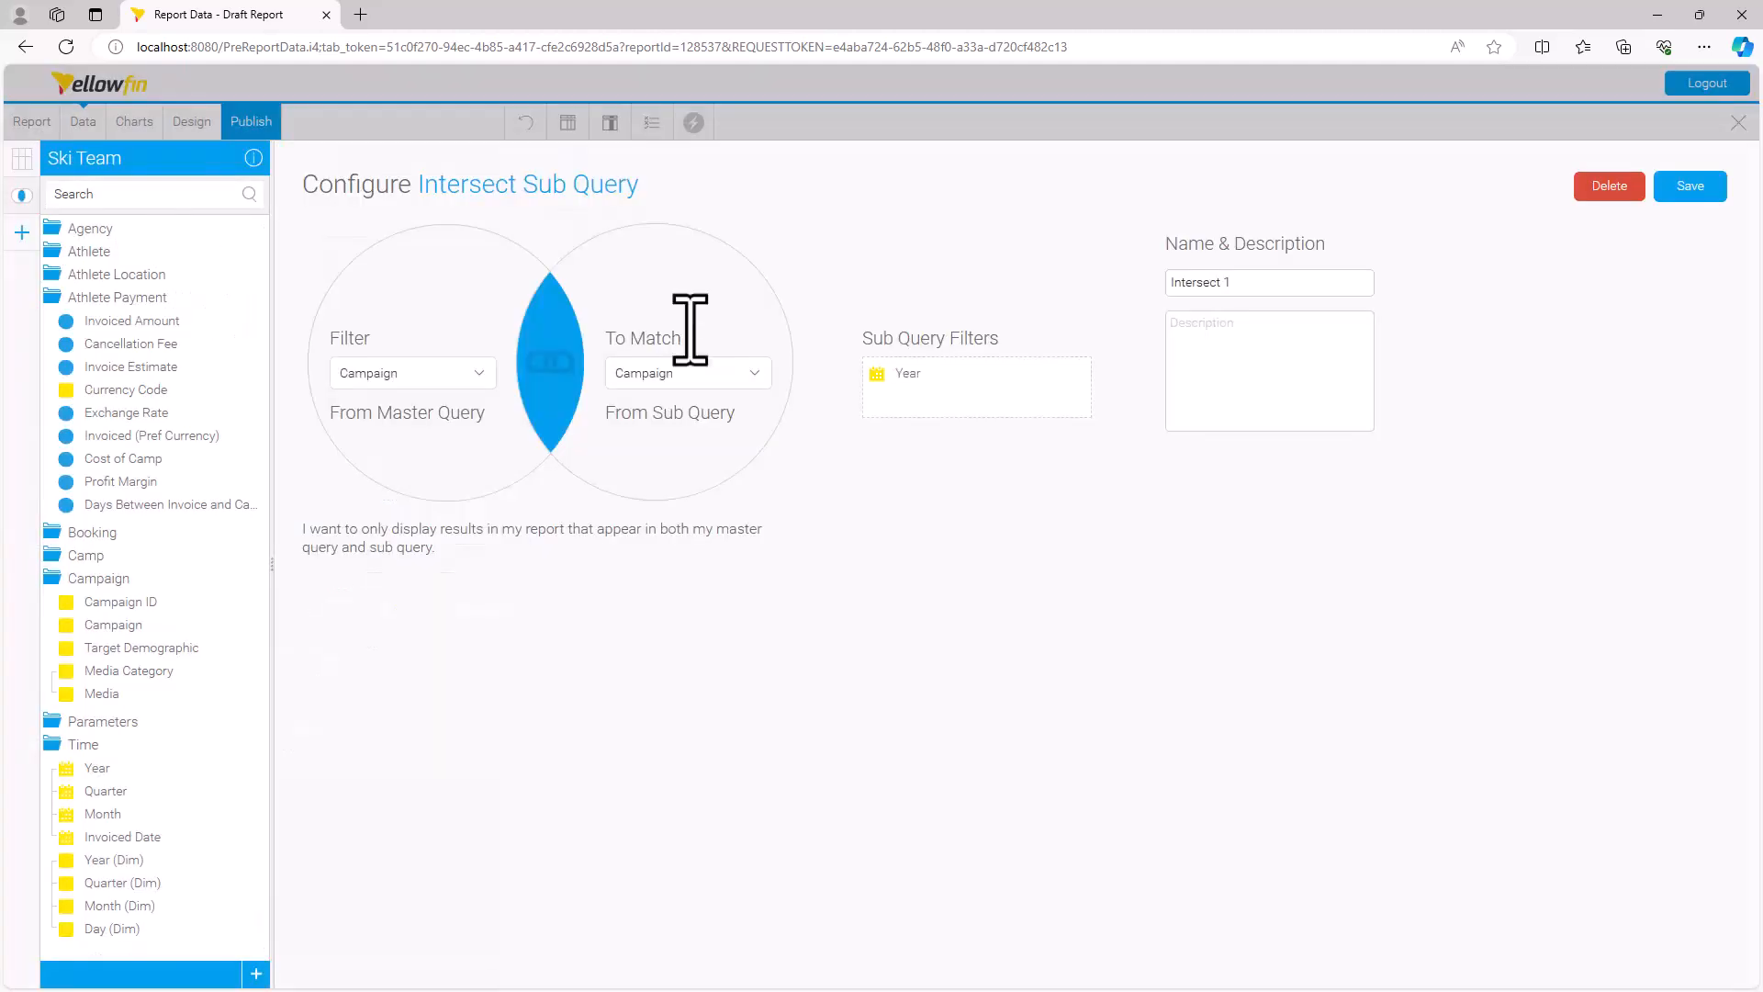
click(1614, 188)
click(840, 579)
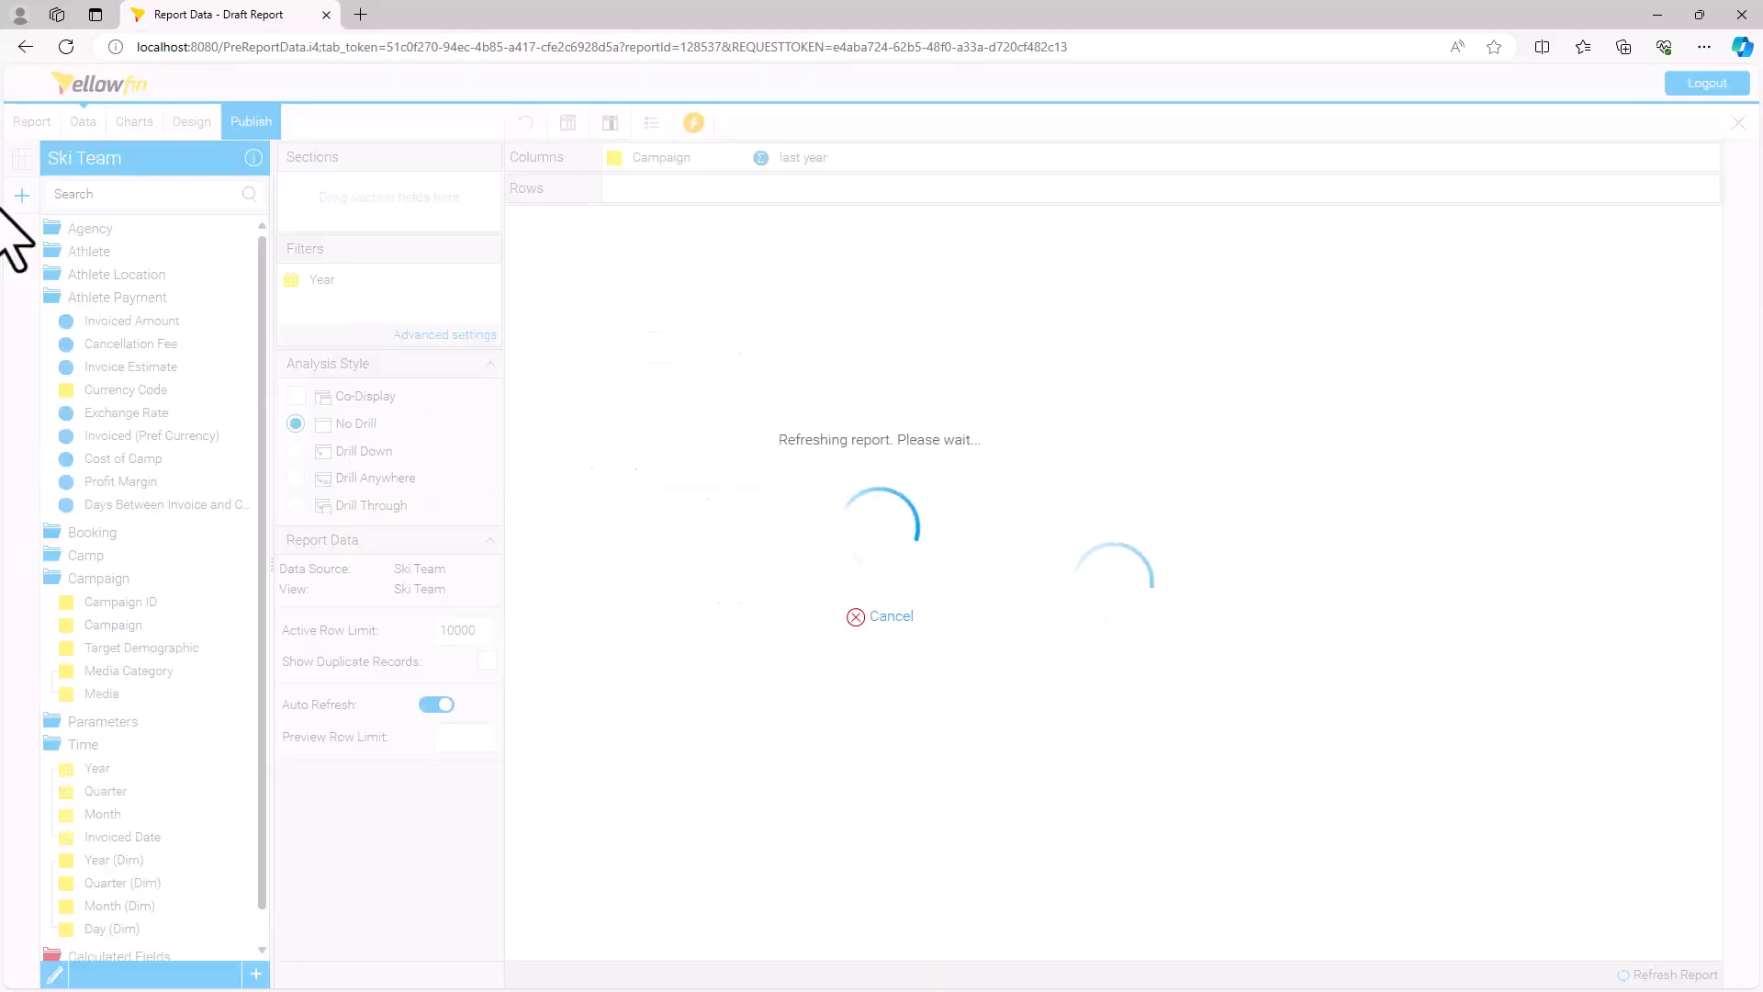
click(22, 194)
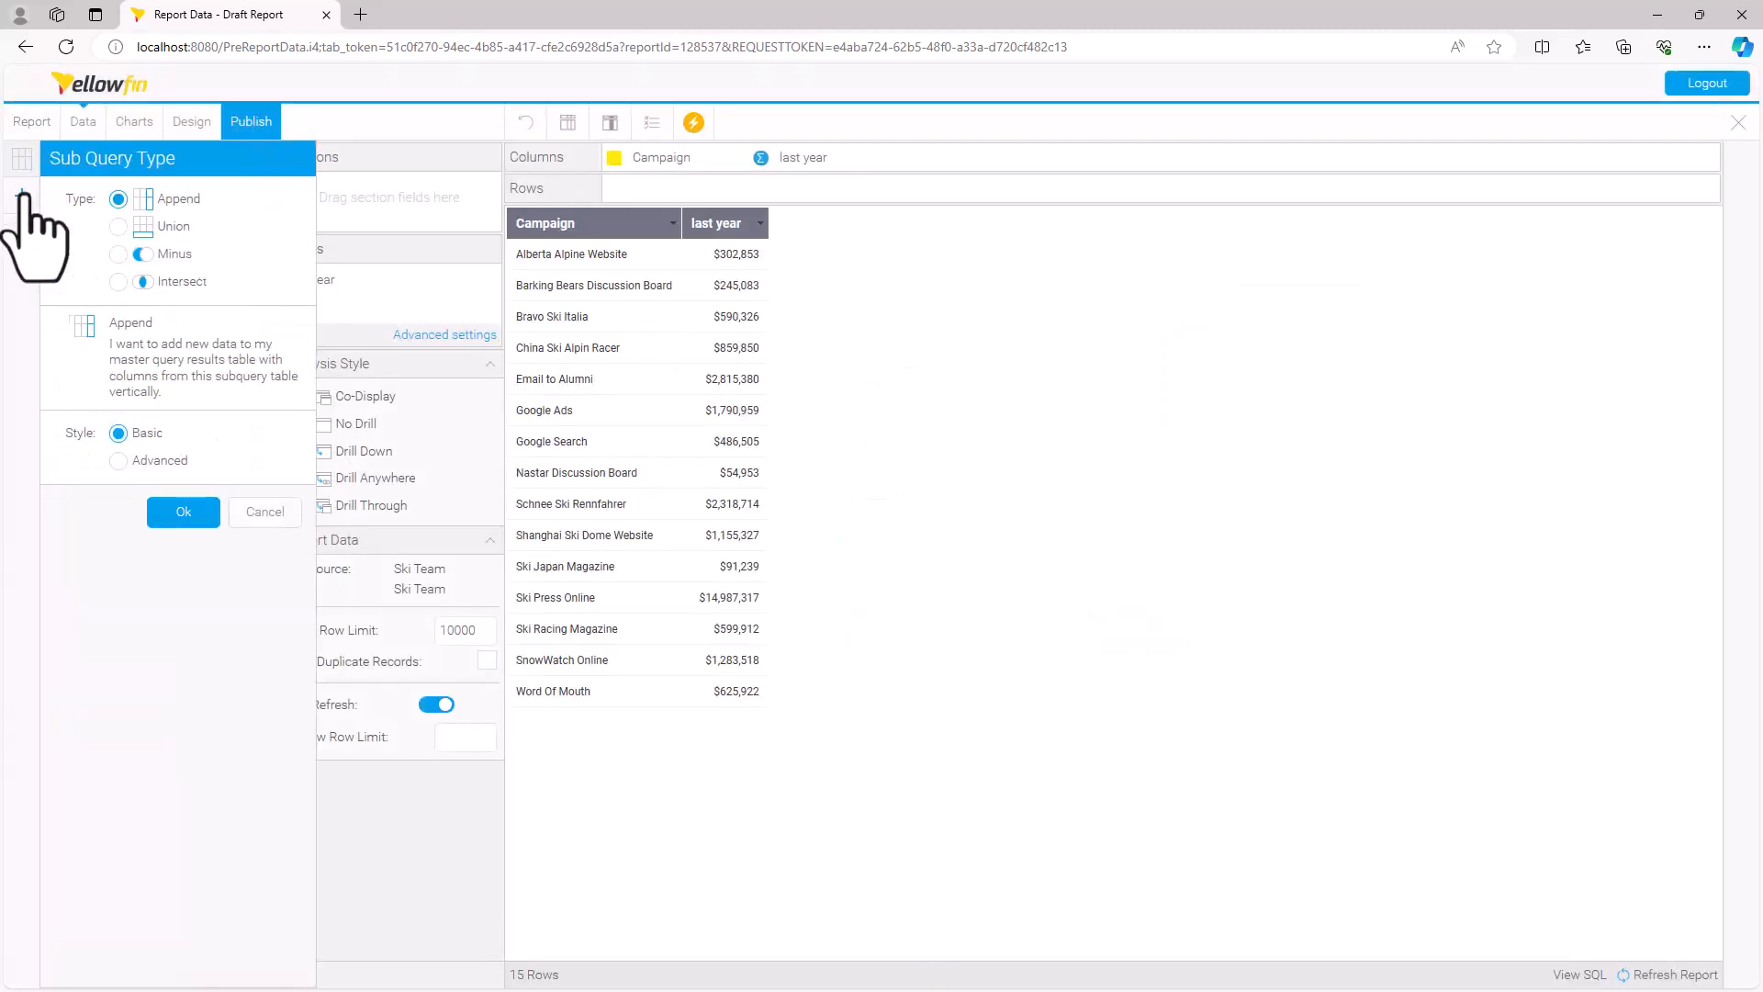
click(124, 462)
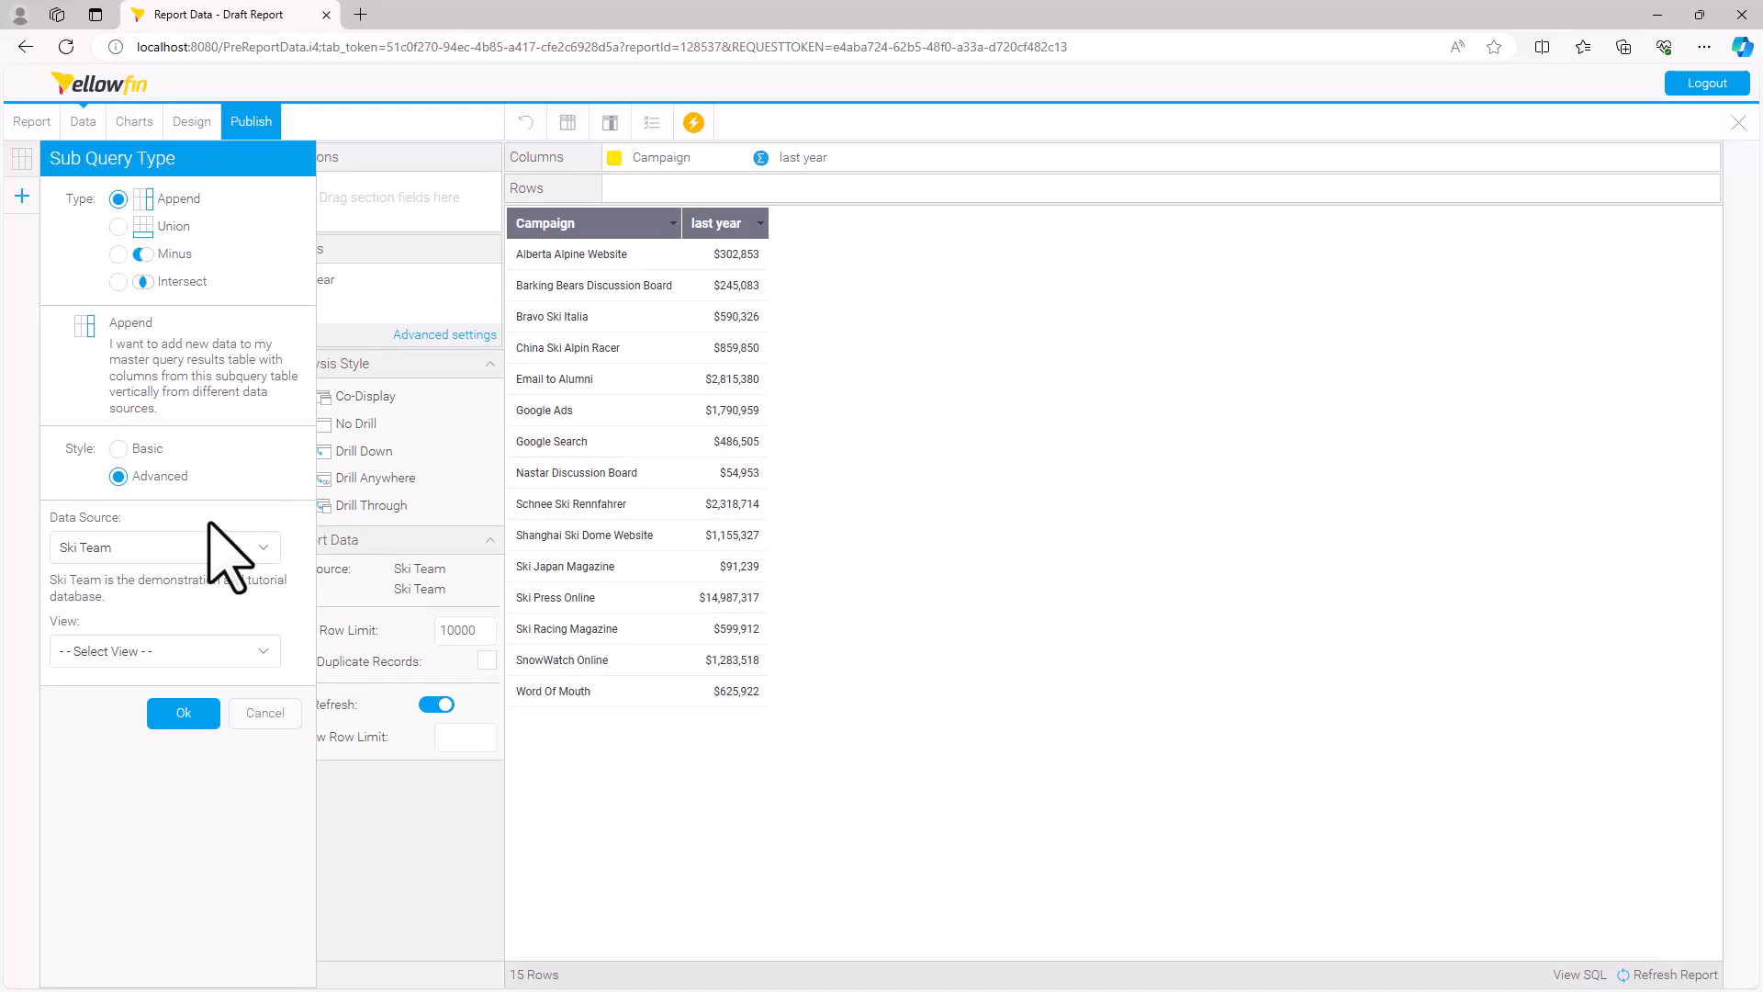
click(266, 714)
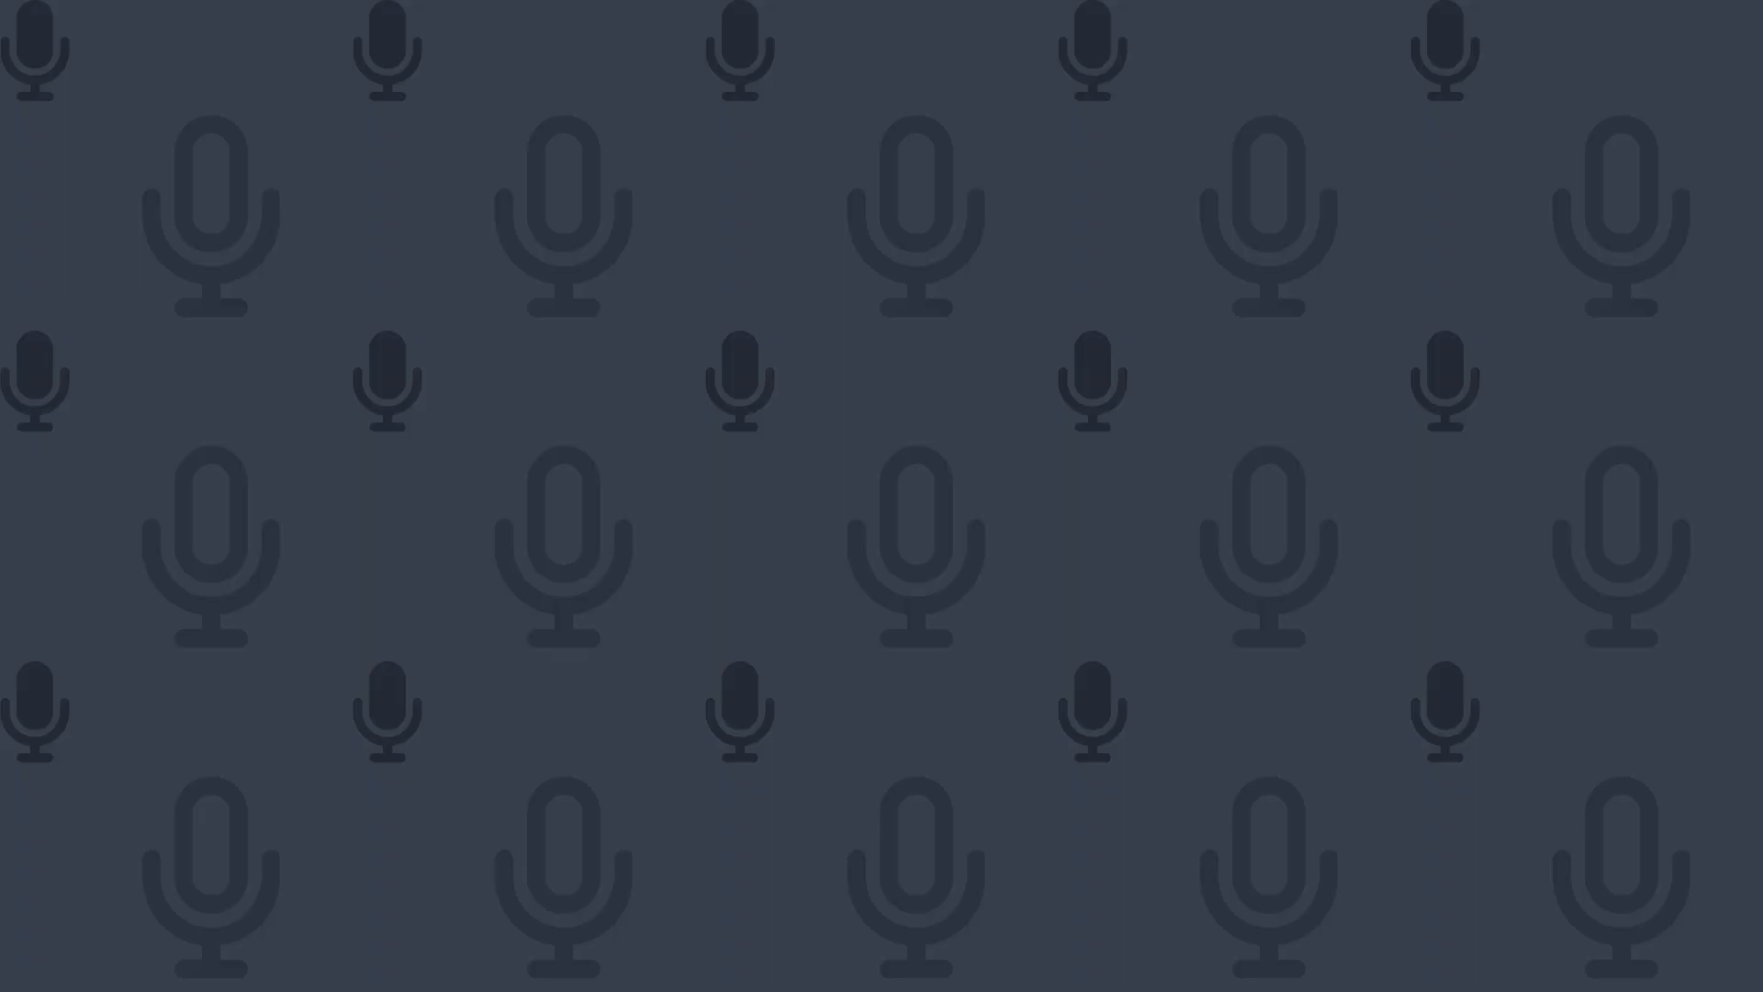